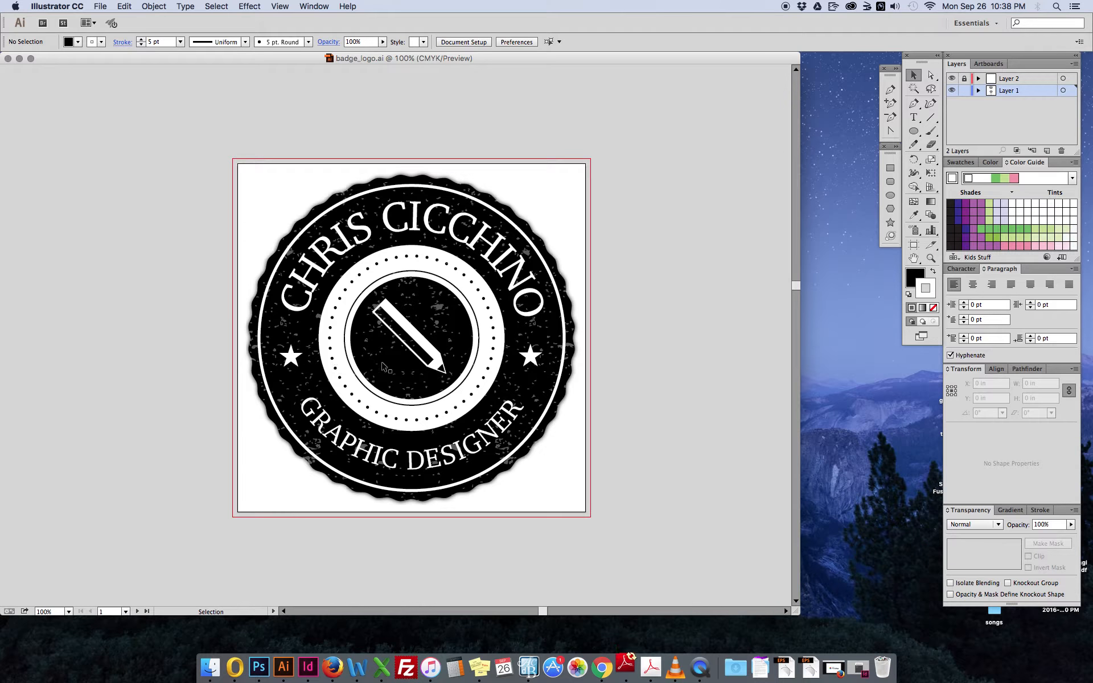
Start a new document named with the designer's initial and surname followed by "01_logo_tshirt_pin_sep16"
click(19, 59)
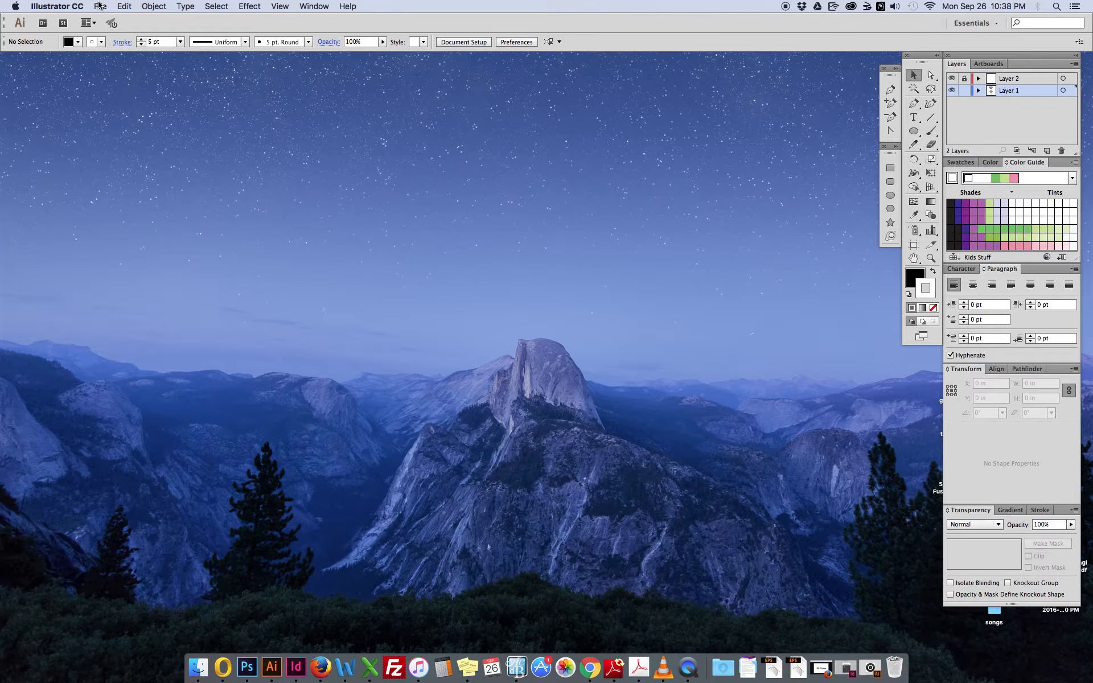
key(super+n)
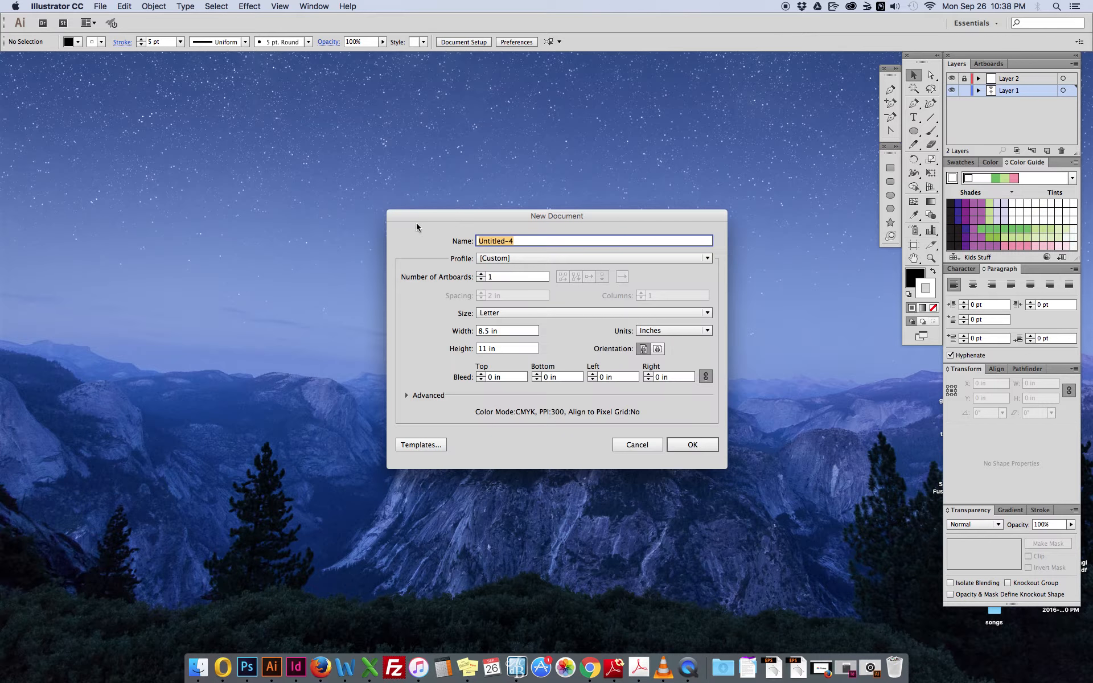
drag(497, 215, 469, 210)
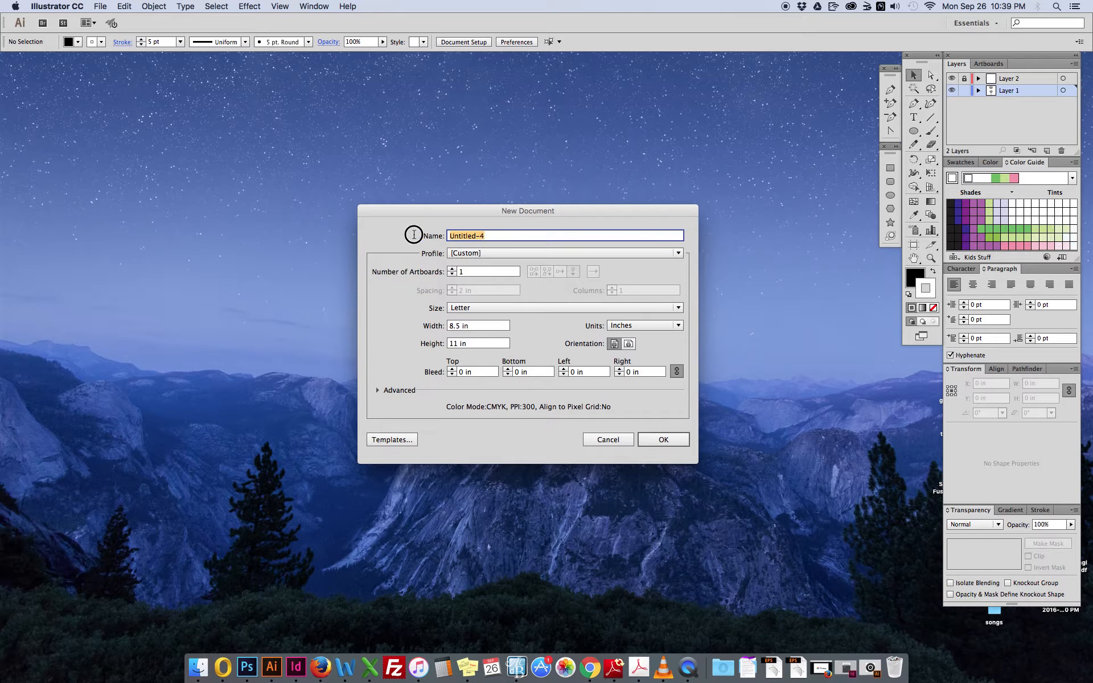
text(cc)
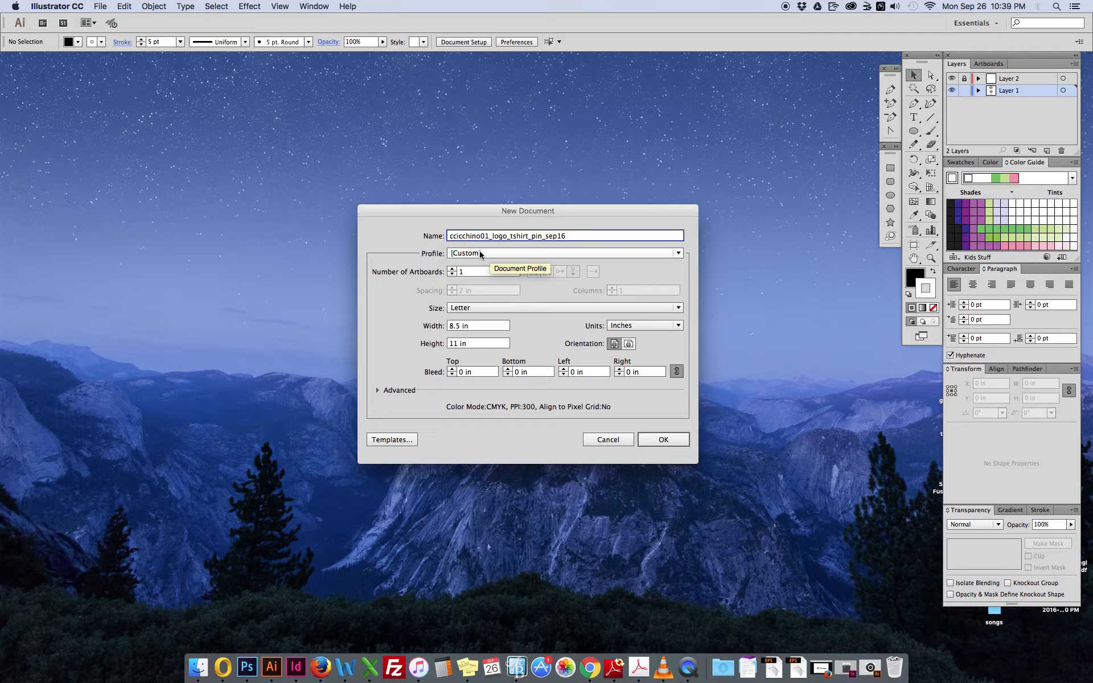
Set the new document to 3 artboards arranged in a column, with inches as the units
double_click(467, 271)
text(3)
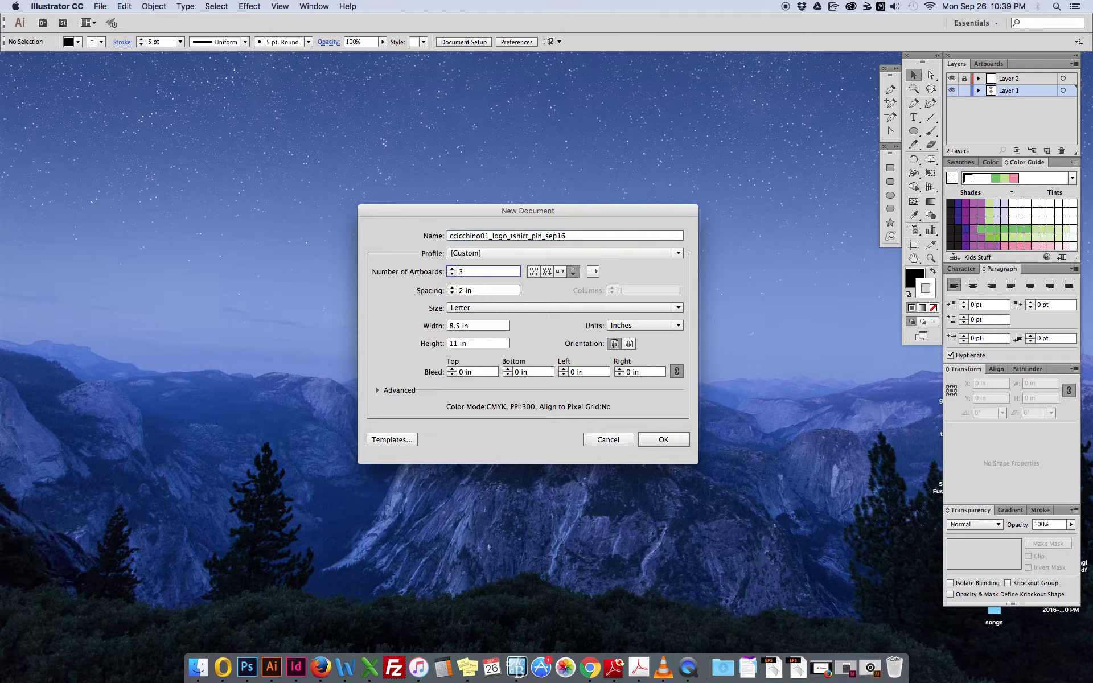
click(574, 271)
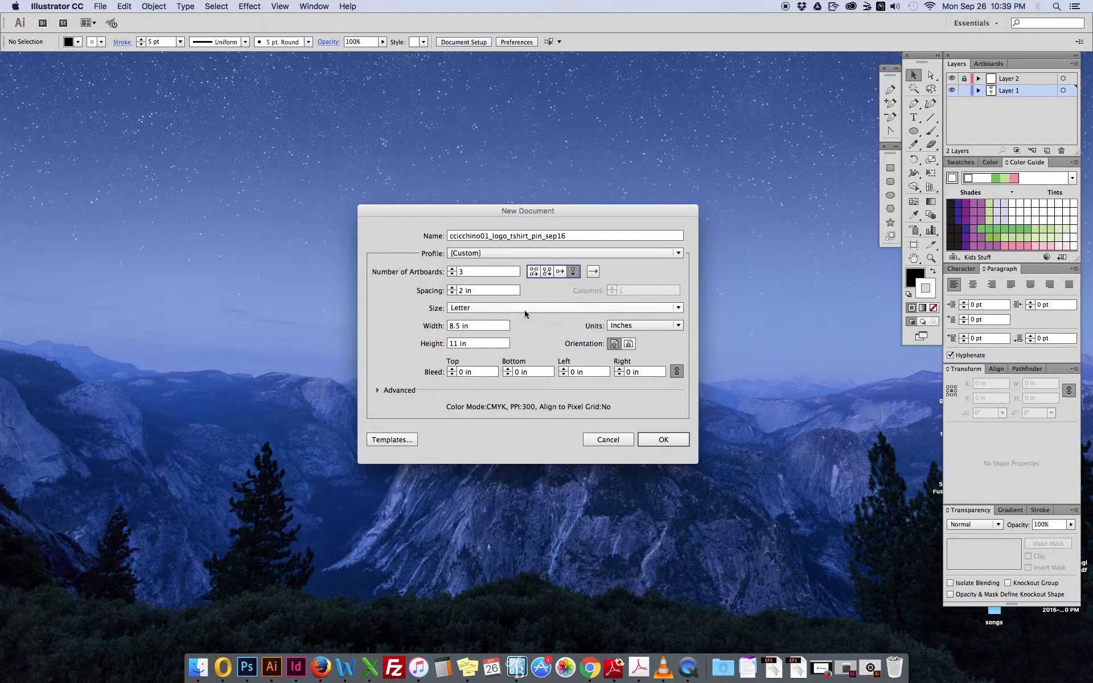
click(625, 326)
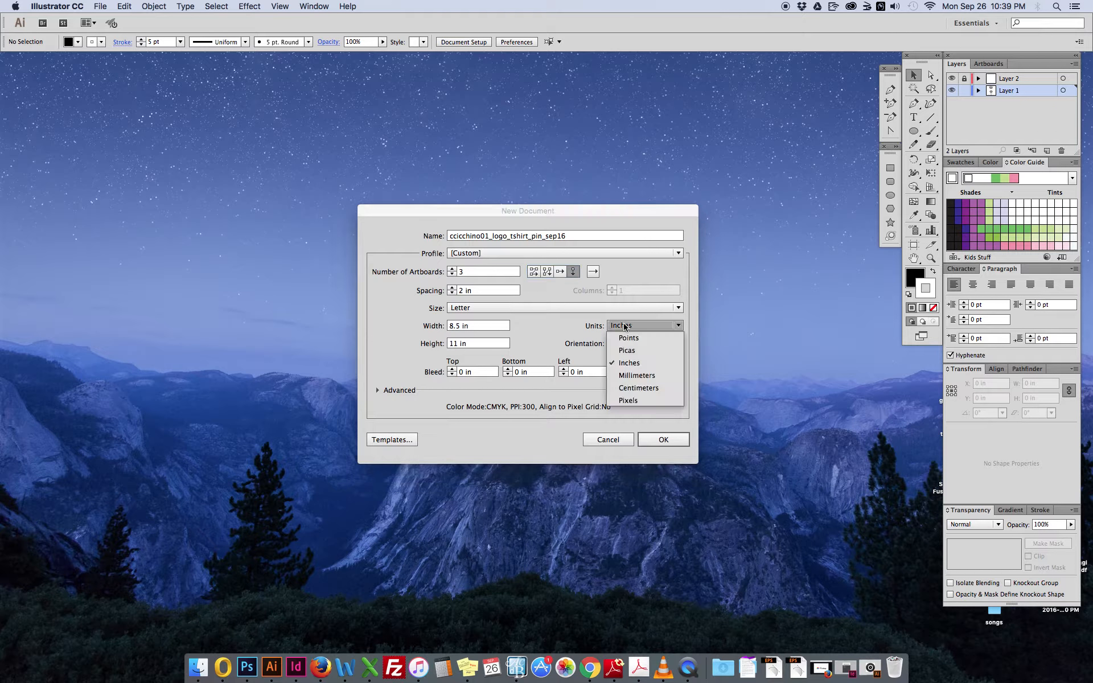
click(631, 364)
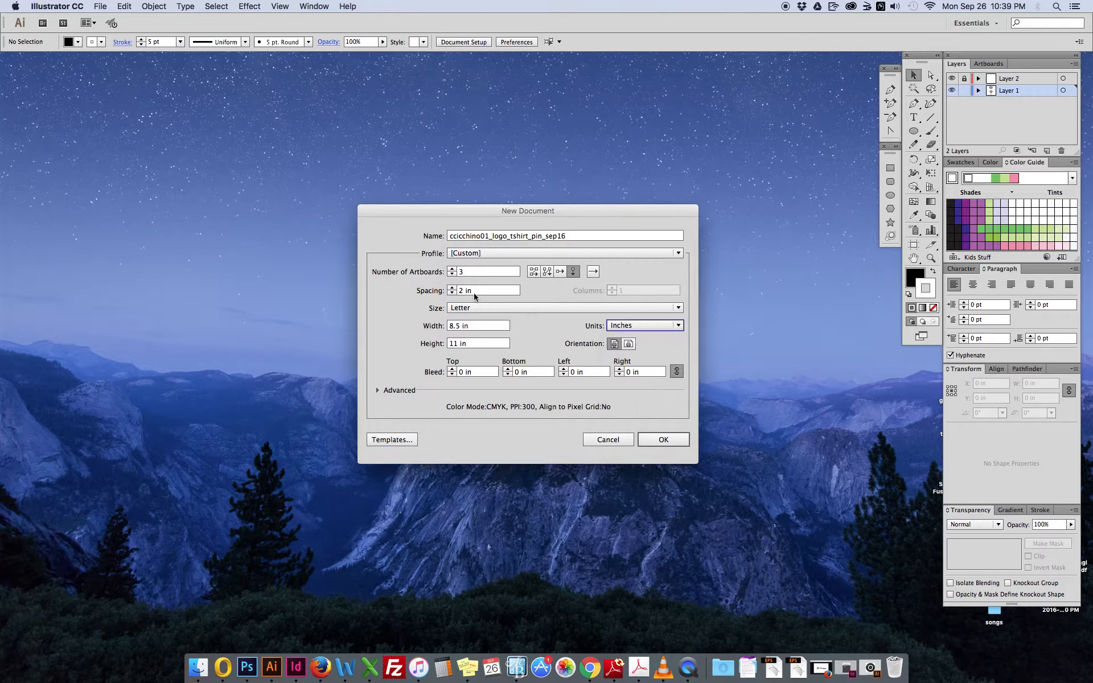
Set the bleed to 0.125 in on all sides, show the advanced settings, and create the document
click(480, 326)
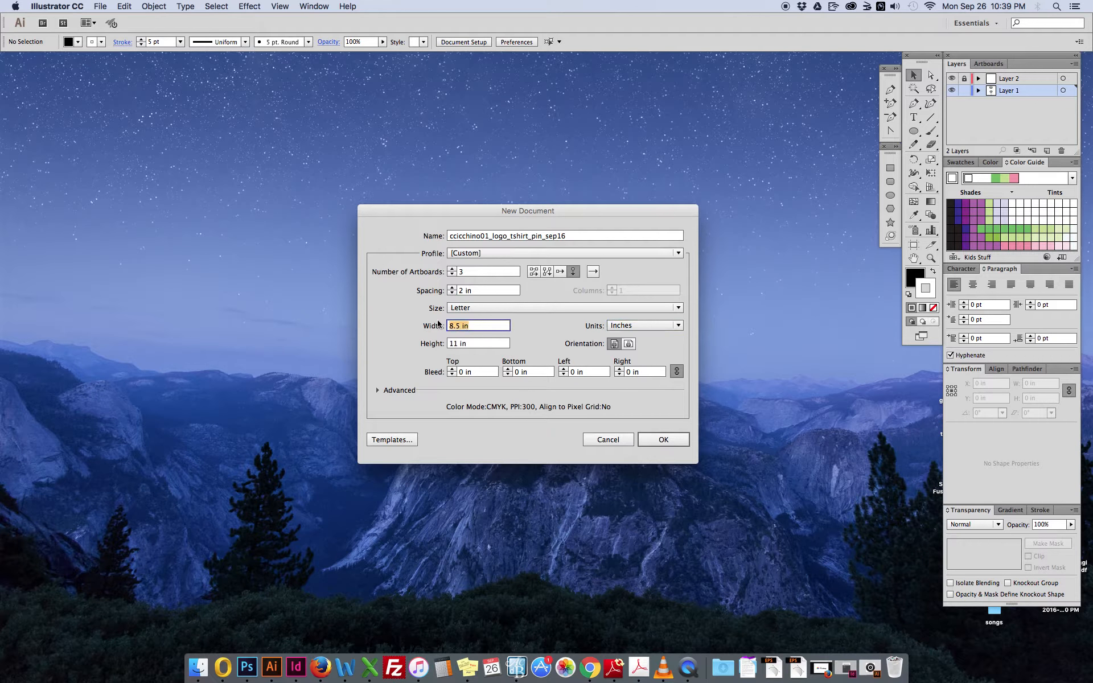
click(478, 373)
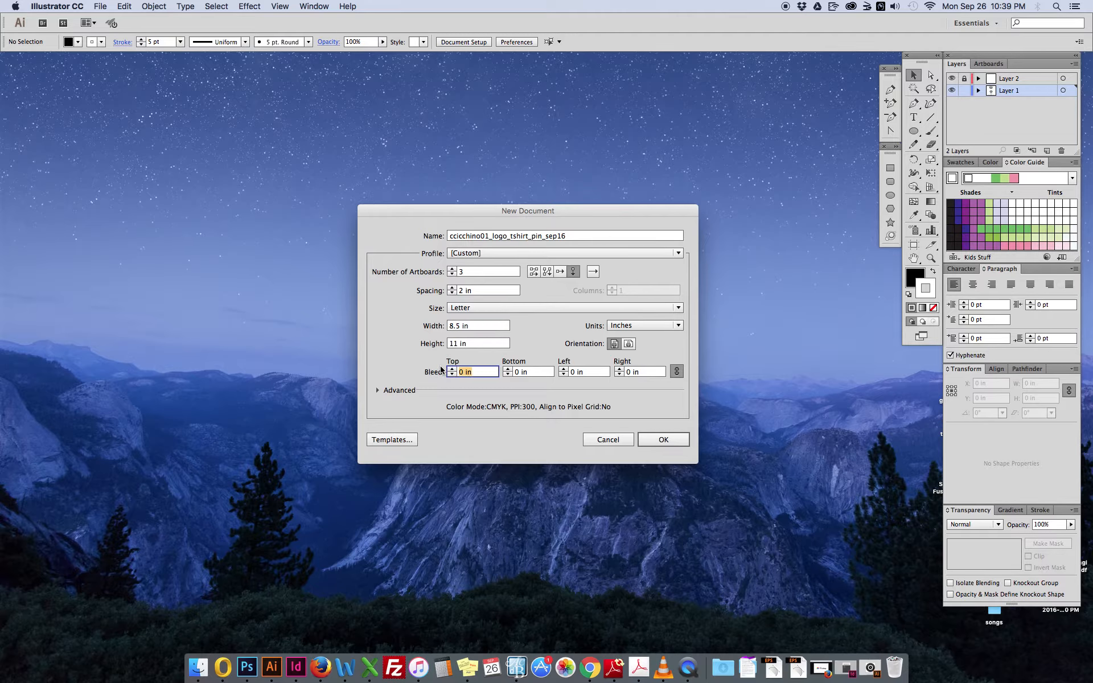
text(.125)
click(378, 391)
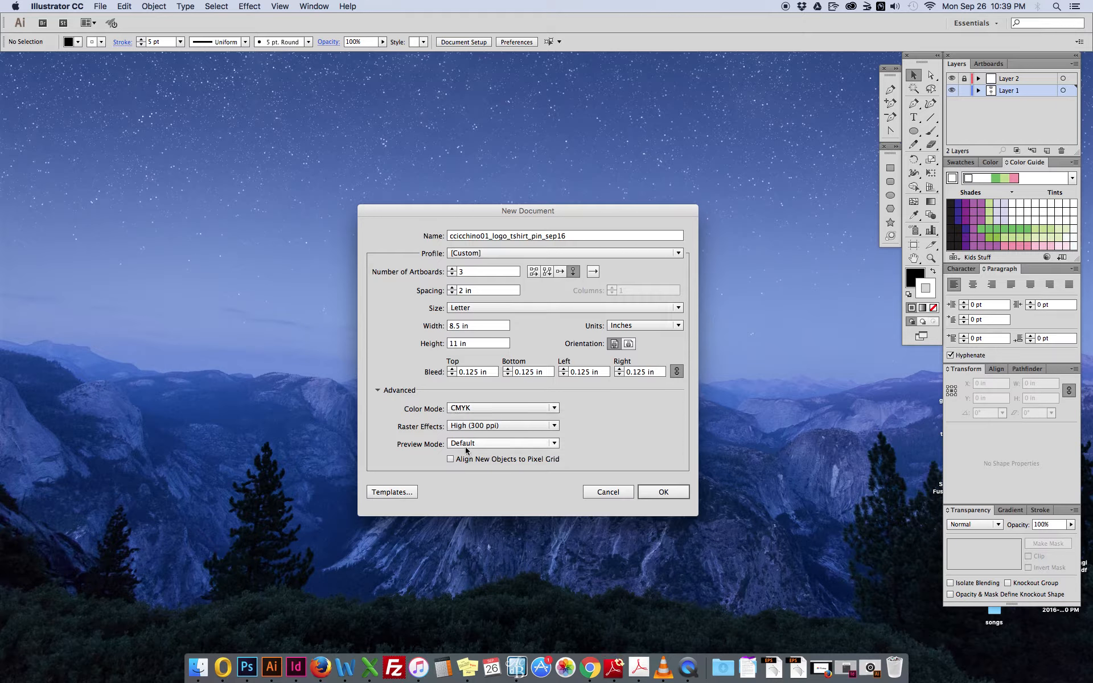
click(665, 492)
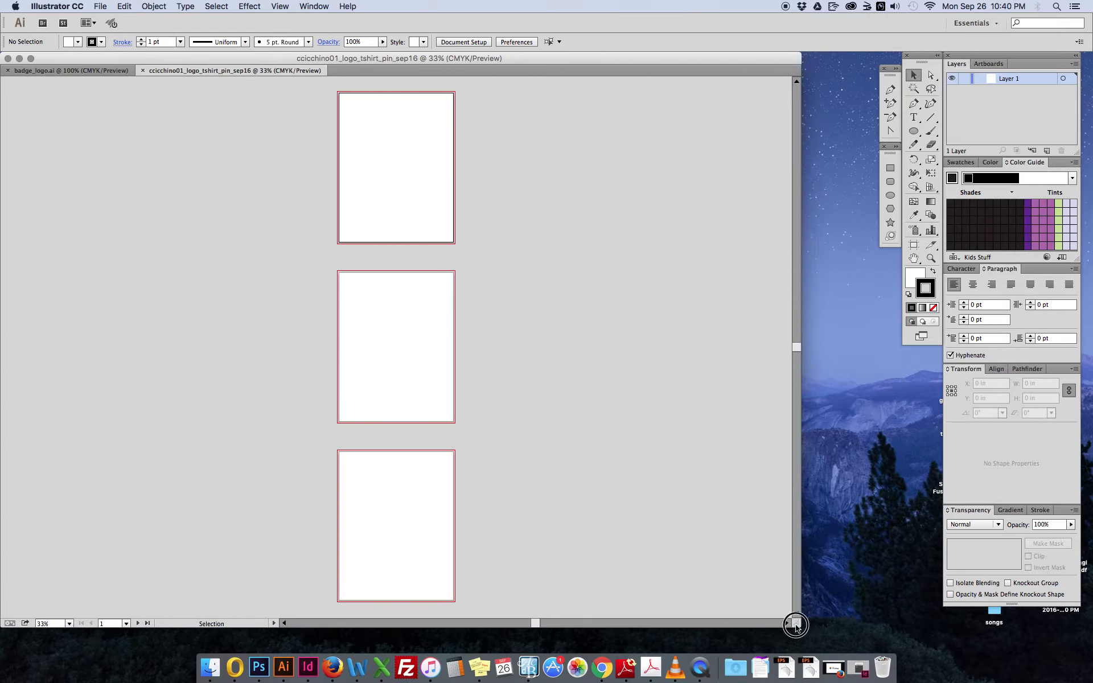
Enlarge the document window and set Artboard 1's height to 8.5 in
drag(798, 624, 1086, 638)
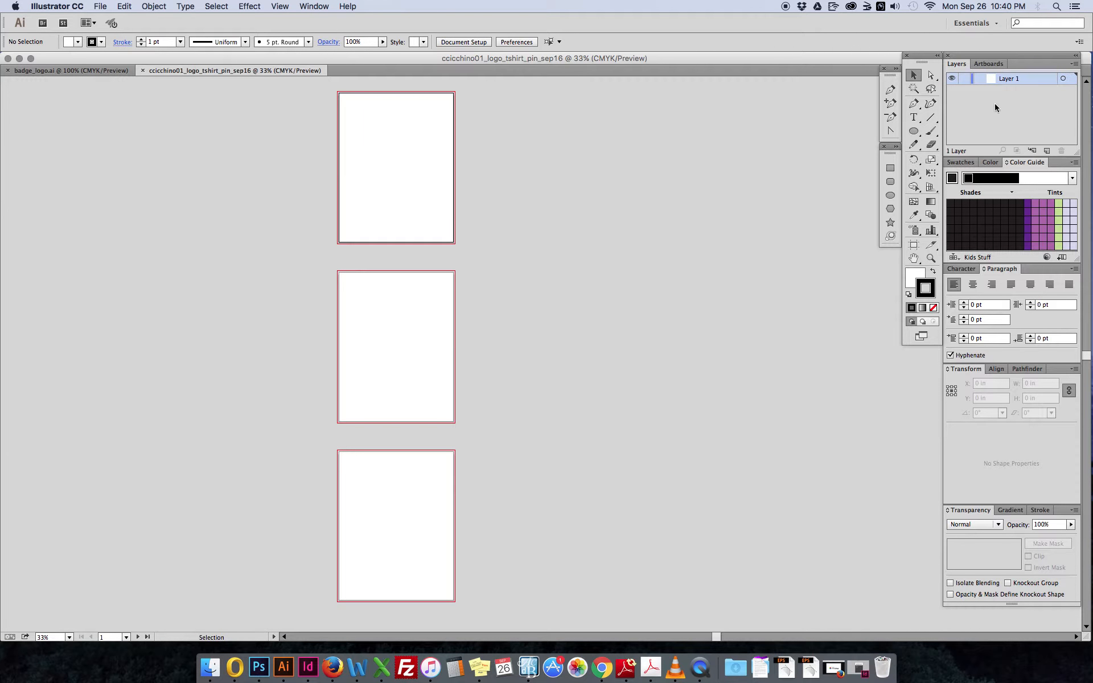
click(991, 64)
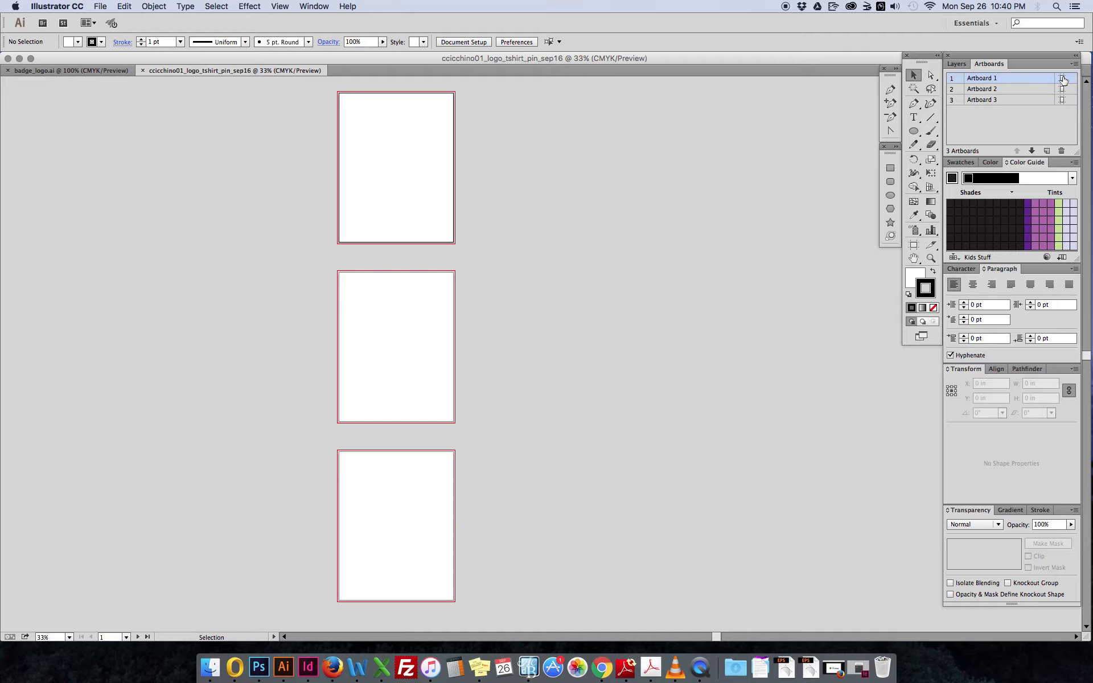
click(1062, 80)
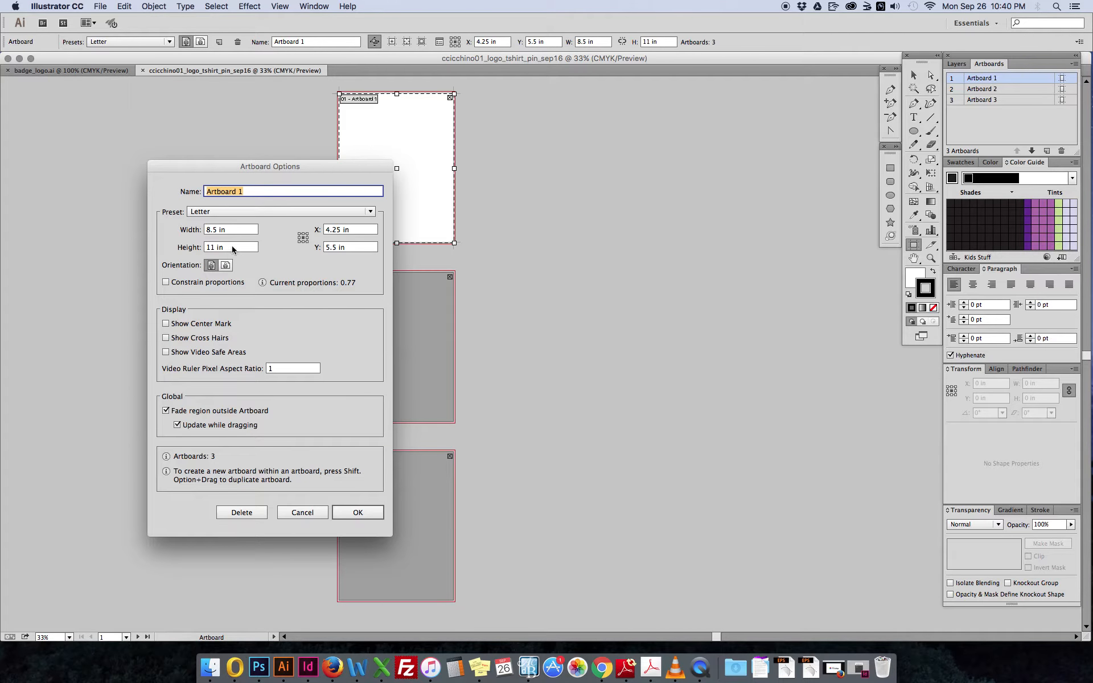
triple_click(233, 248)
text(8.5)
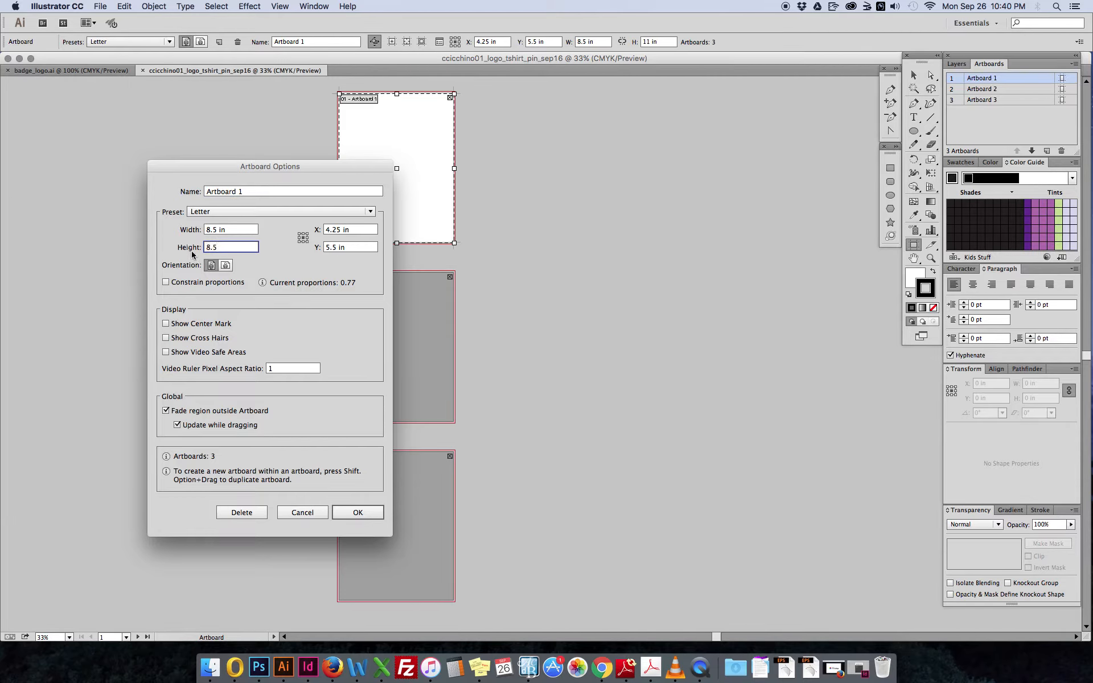
click(373, 516)
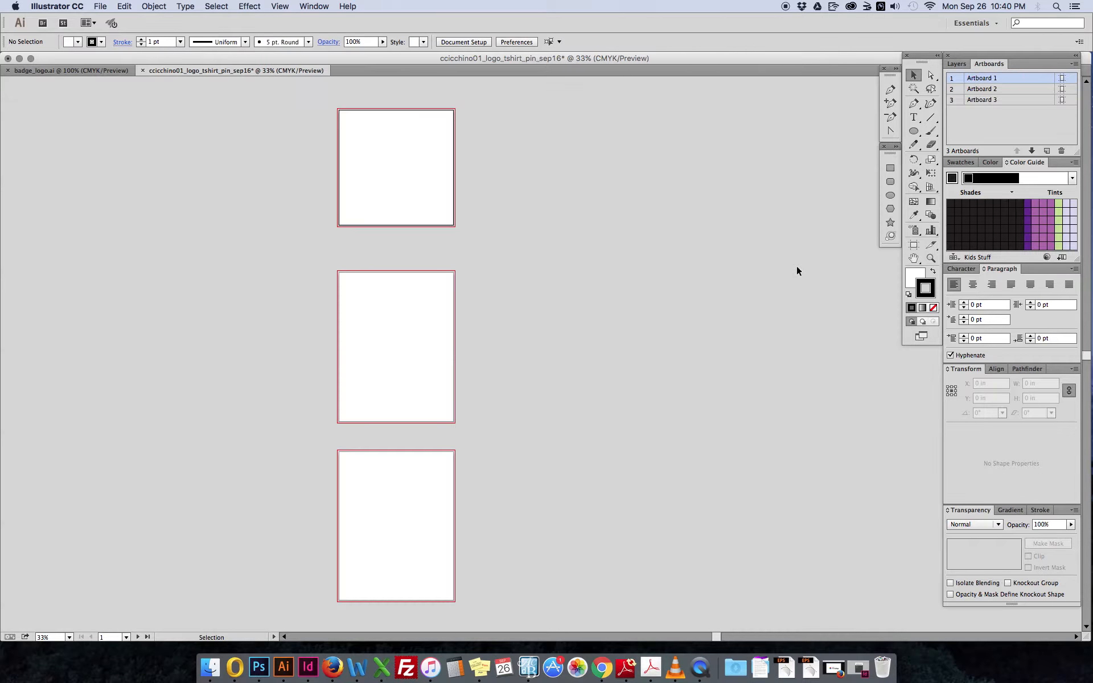
Resize Artboard 3 to 1 in wide by 1 in high
click(1064, 100)
click(1063, 101)
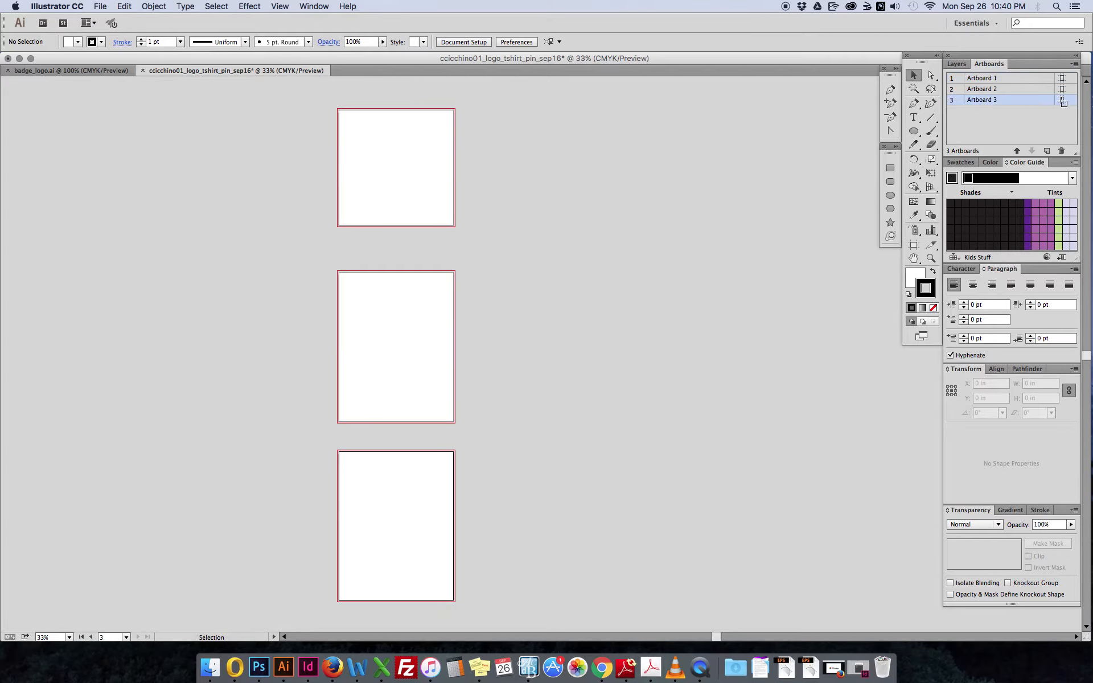
key(Tab)
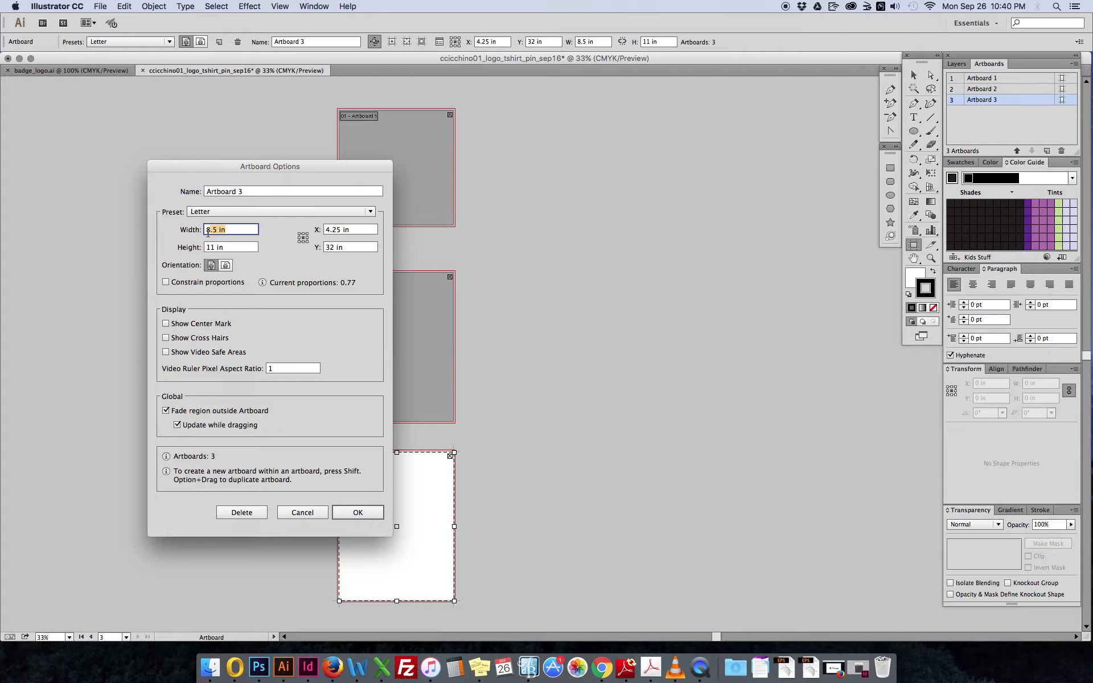
text(1)
key(Tab)
text(1)
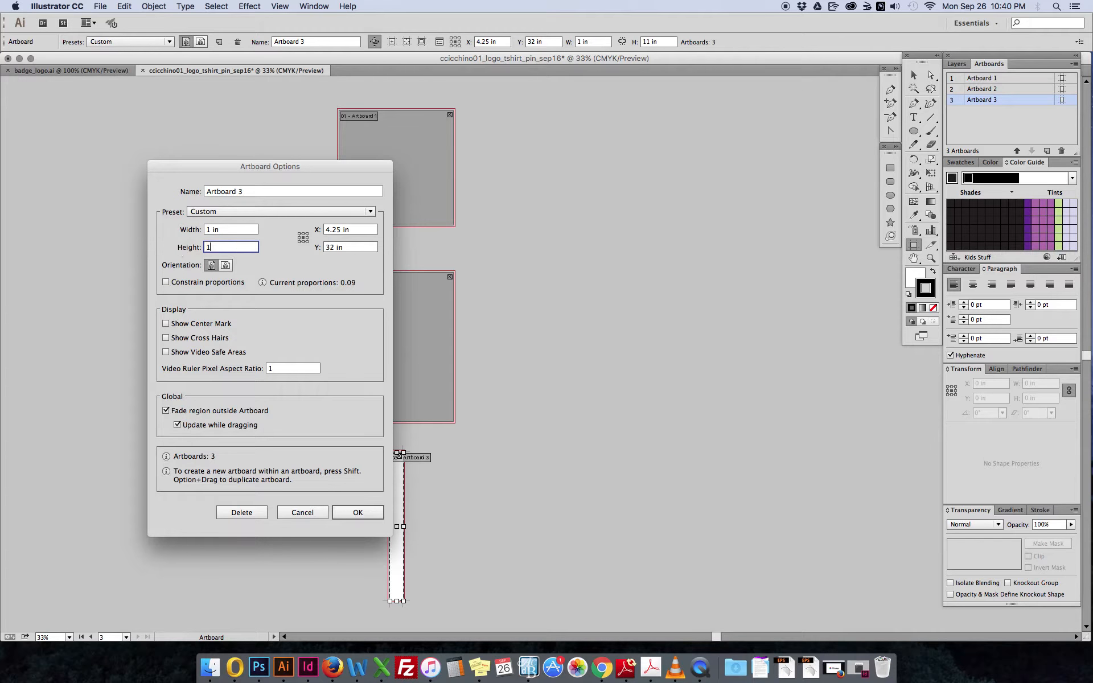
click(357, 512)
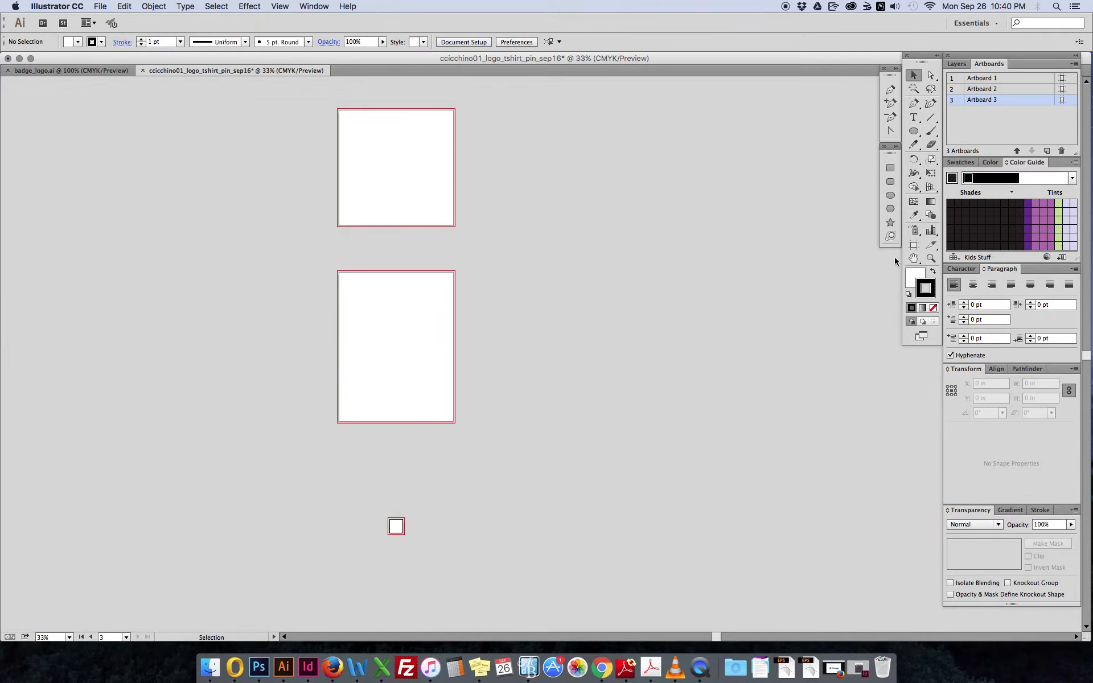
Move Artboard 3 up so it sits closer beneath Artboard 2
key(super+plus)
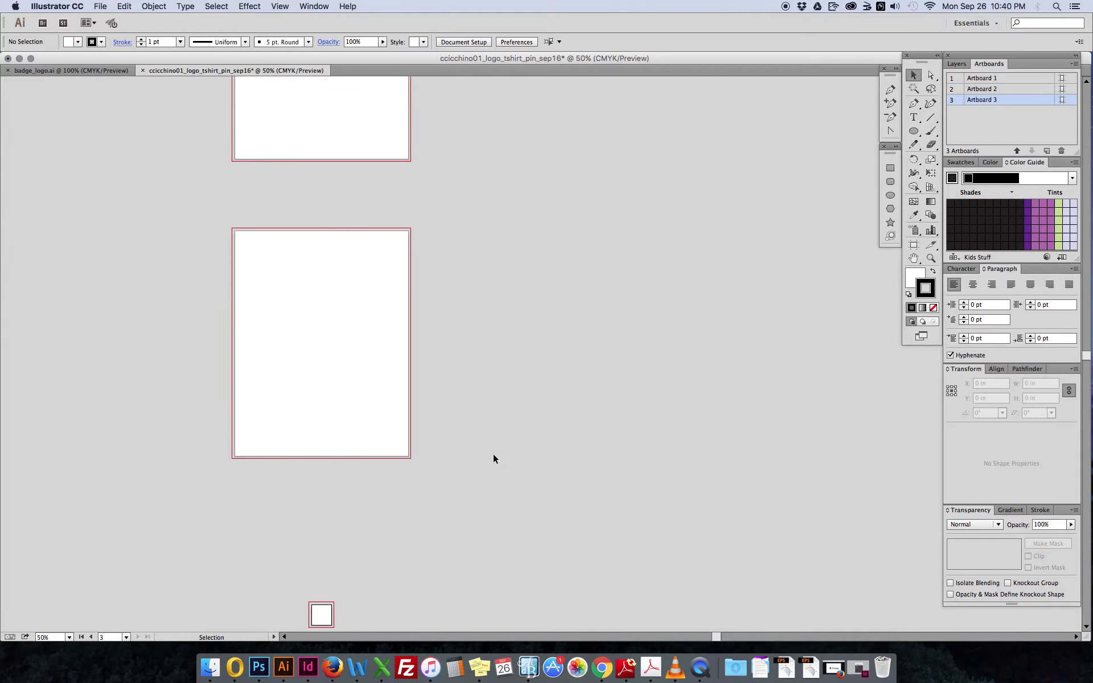
click(914, 245)
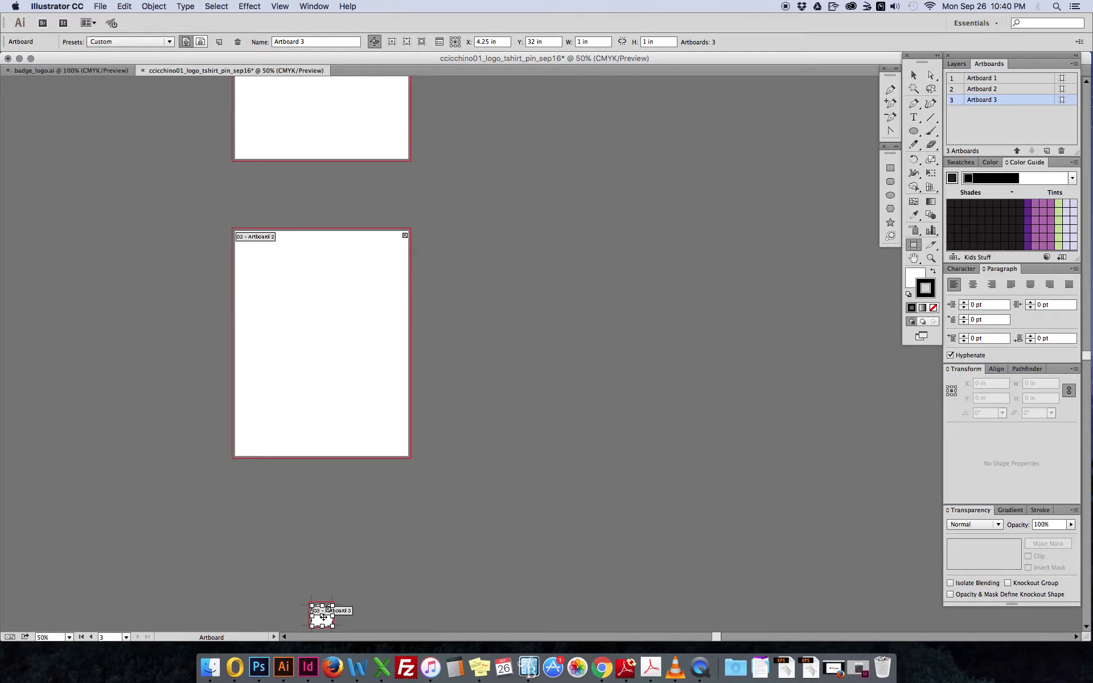
drag(323, 617, 322, 521)
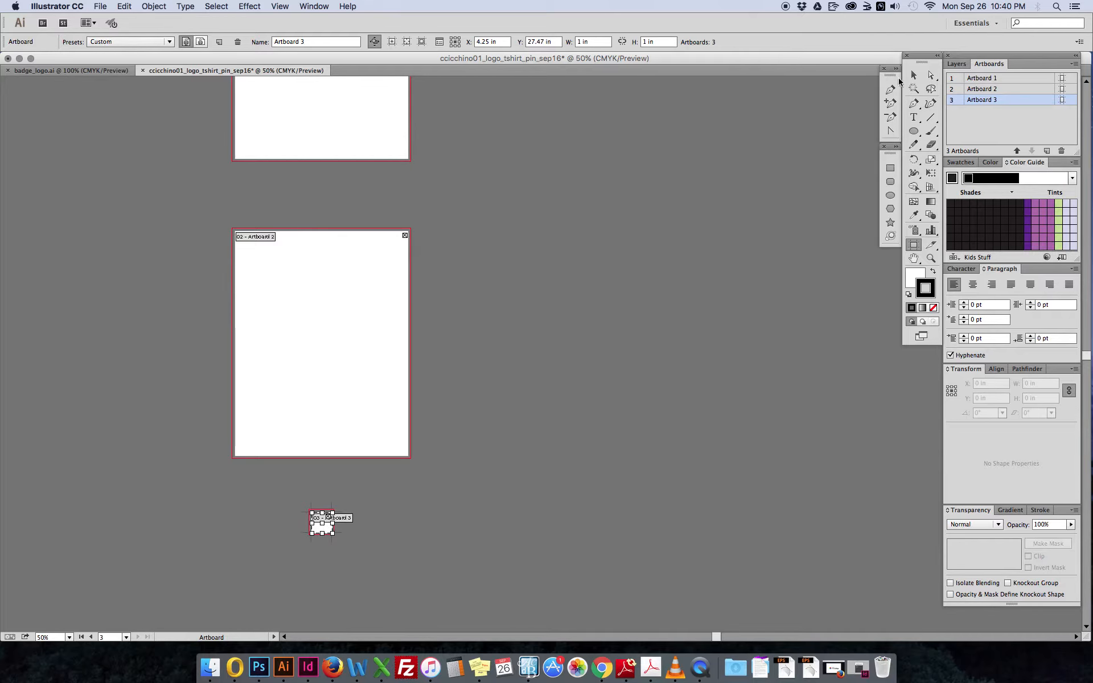
click(913, 75)
Draw a circle about 7.6 in in diameter on Artboard 1 and move it roughly to the artboard's middle
scroll(562, 340, up, 2)
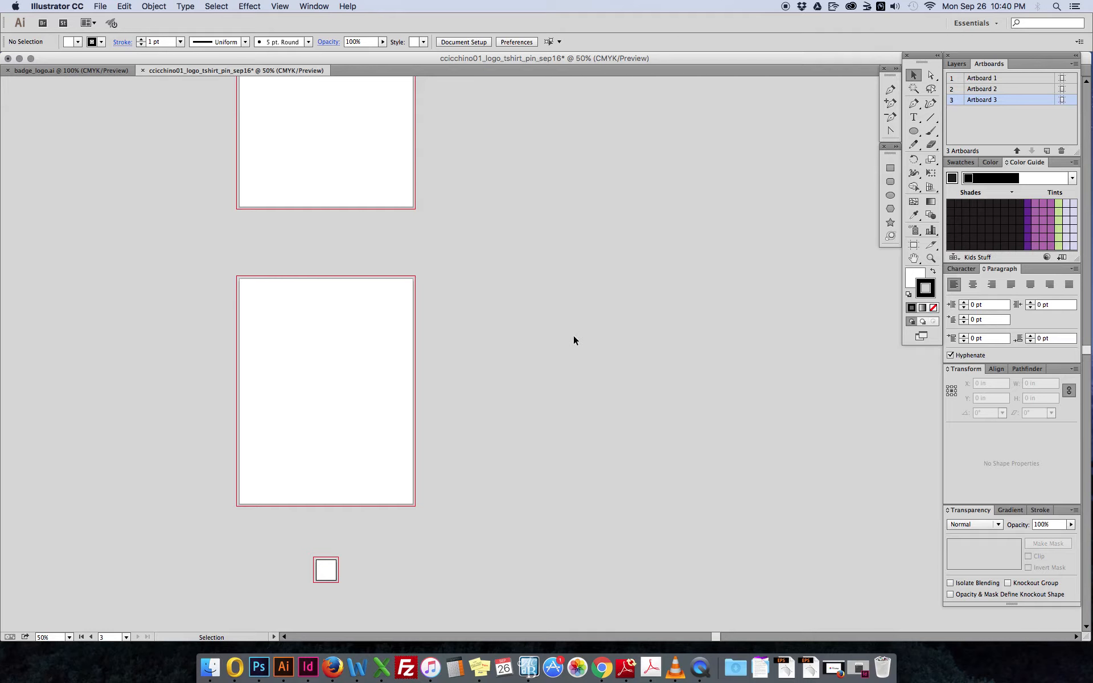
key(super+minus)
key(super+equal)
key(super+equal)
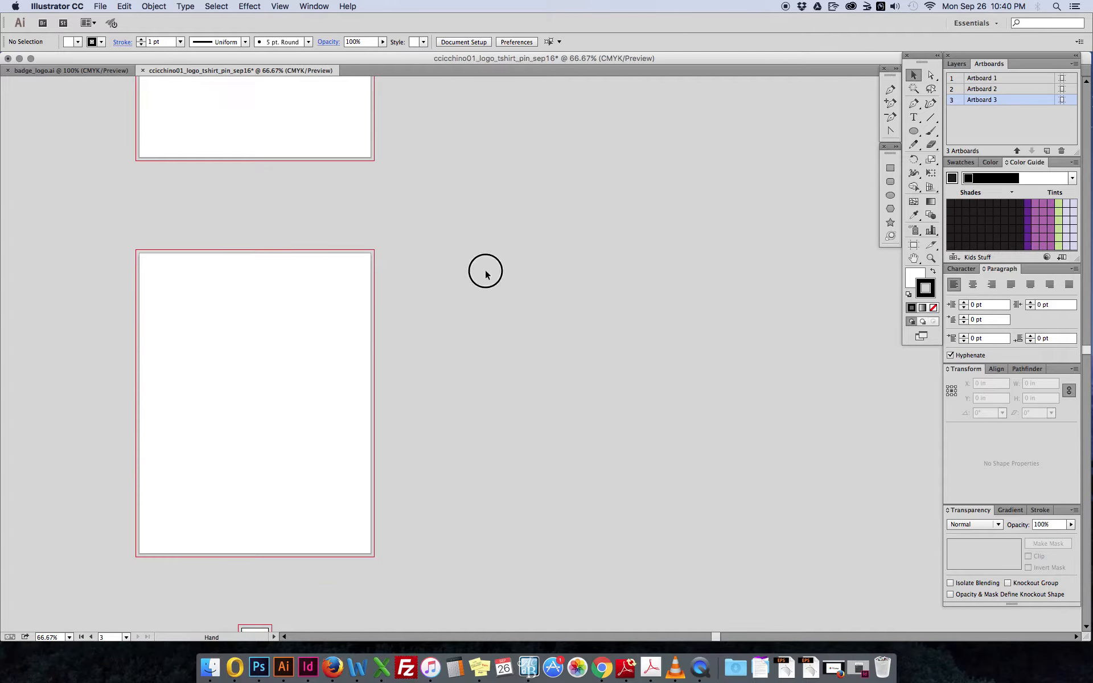
drag(485, 272, 611, 422)
key(super+equal)
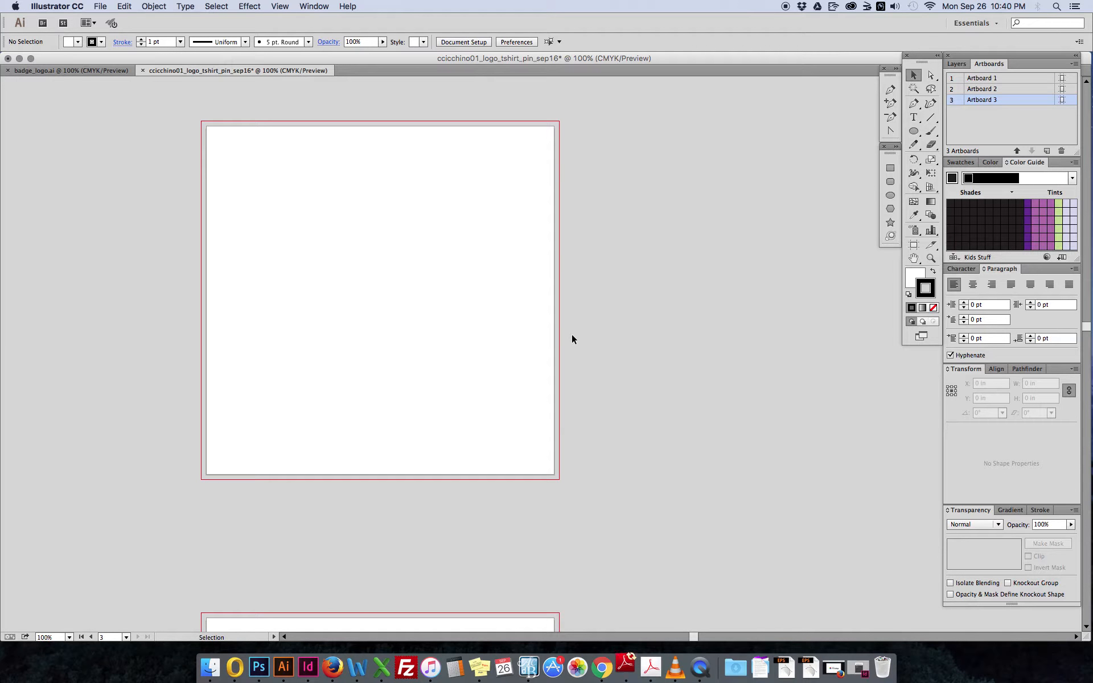
click(914, 131)
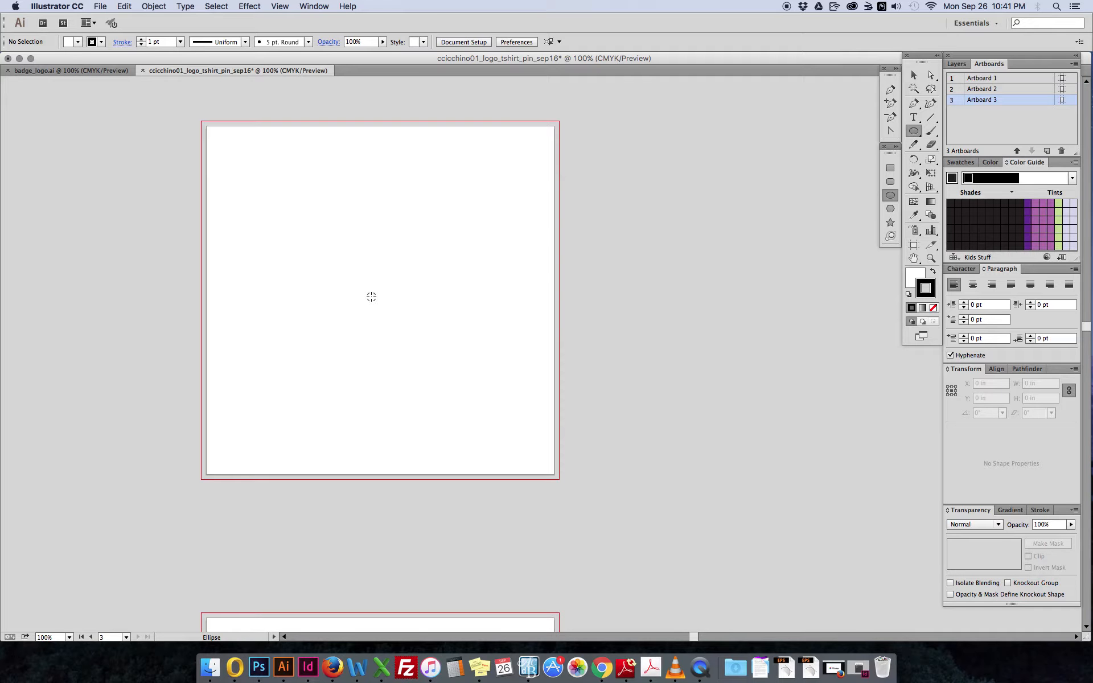
mouse_move(371, 297)
mouse_down()
mouse_move(437, 234)
mouse_move(508, 134)
mouse_move(497, 142)
mouse_up()
click(914, 76)
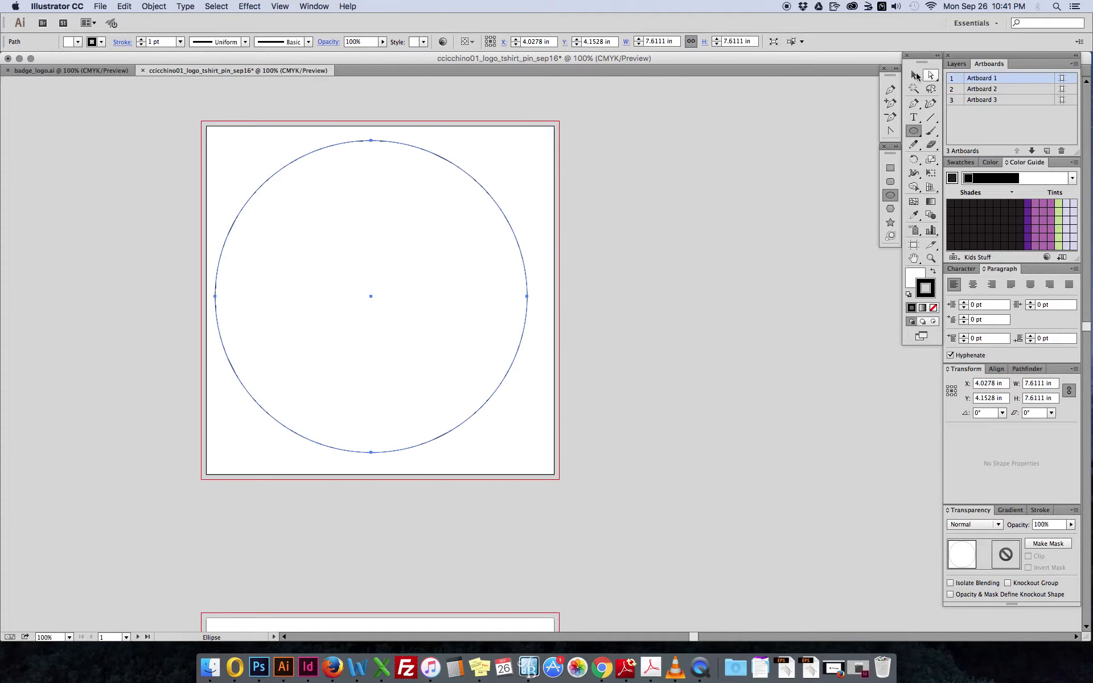
drag(509, 228, 520, 228)
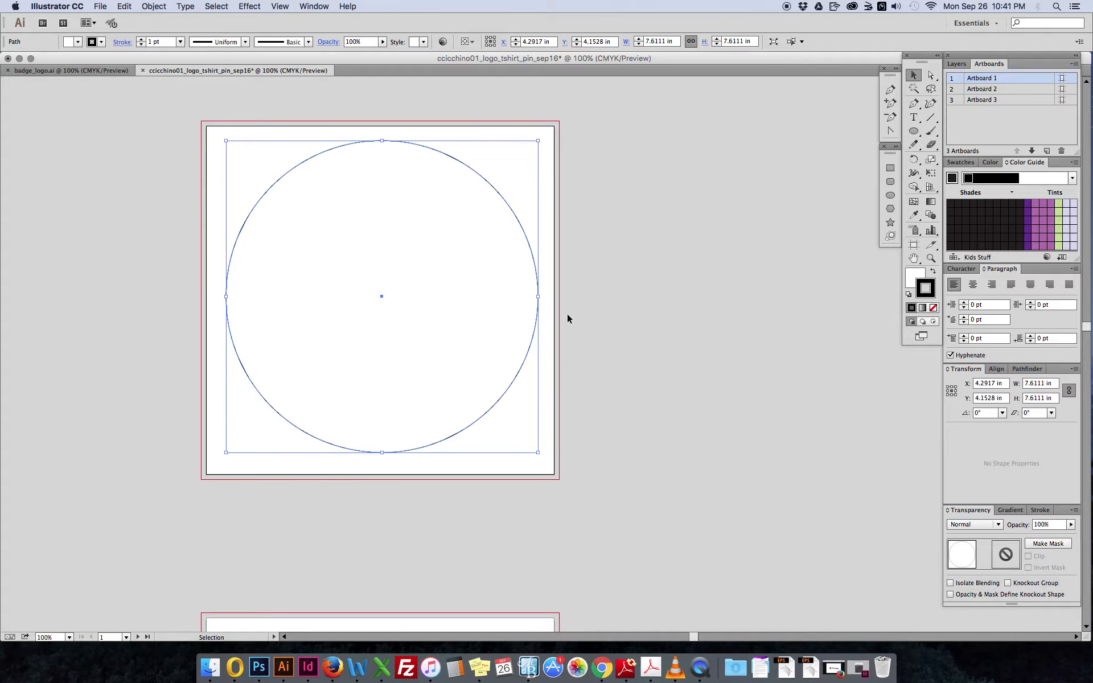
drag(538, 281, 537, 283)
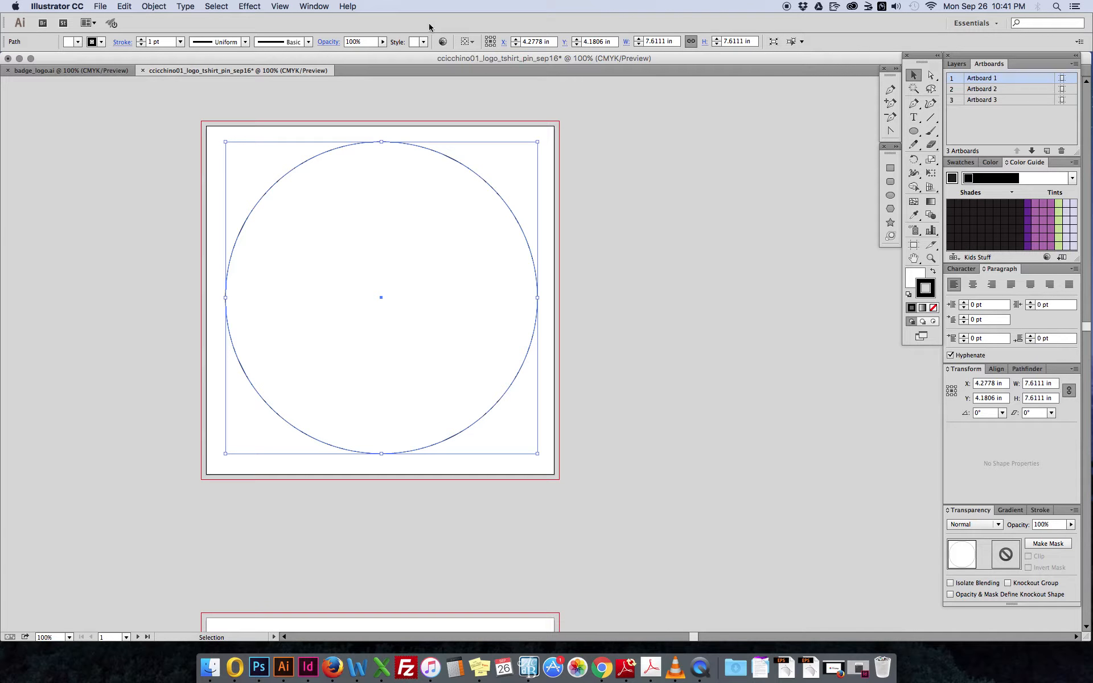
Center the circle vertically and horizontally relative to the artboard
click(472, 42)
click(473, 44)
click(996, 371)
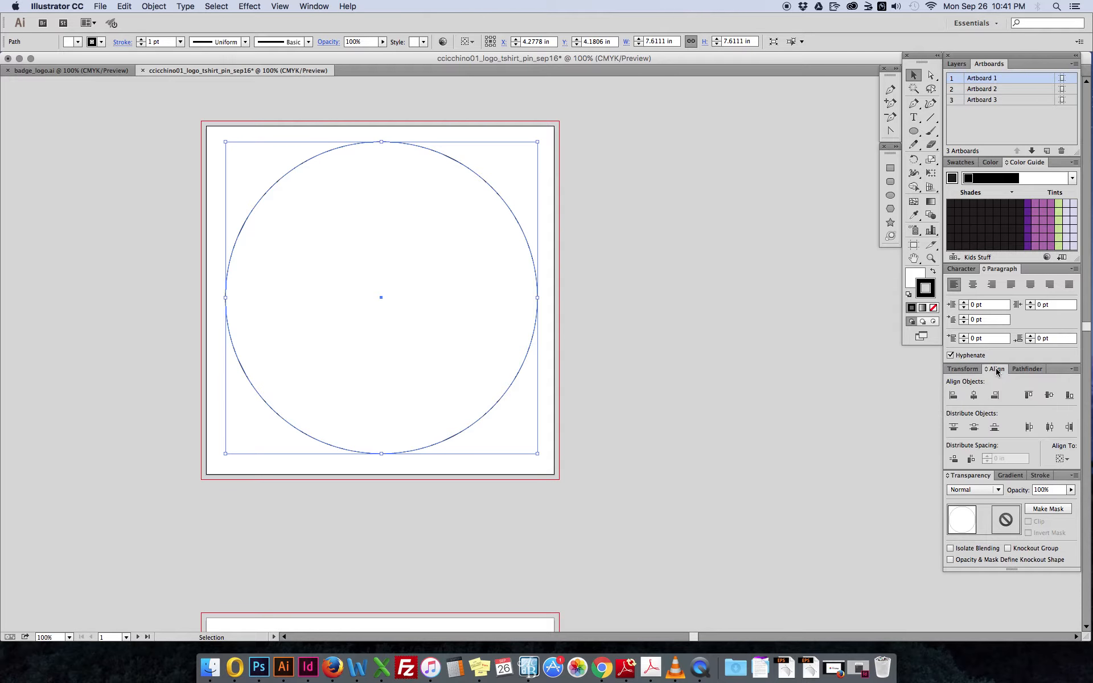
click(1068, 460)
click(1038, 498)
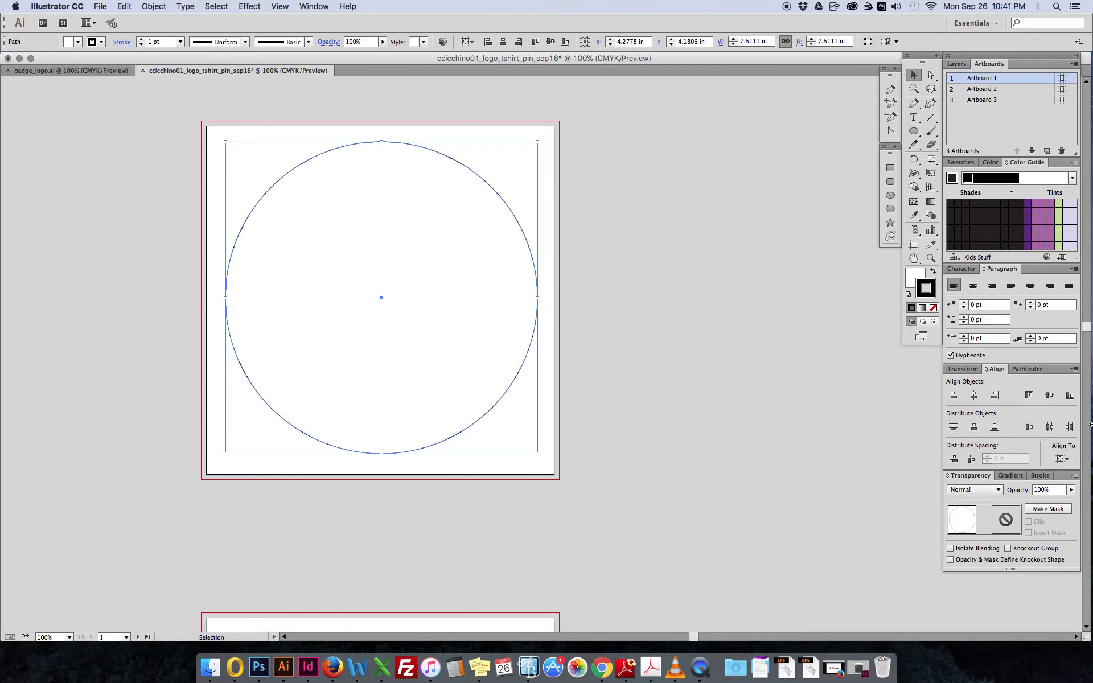
click(1048, 396)
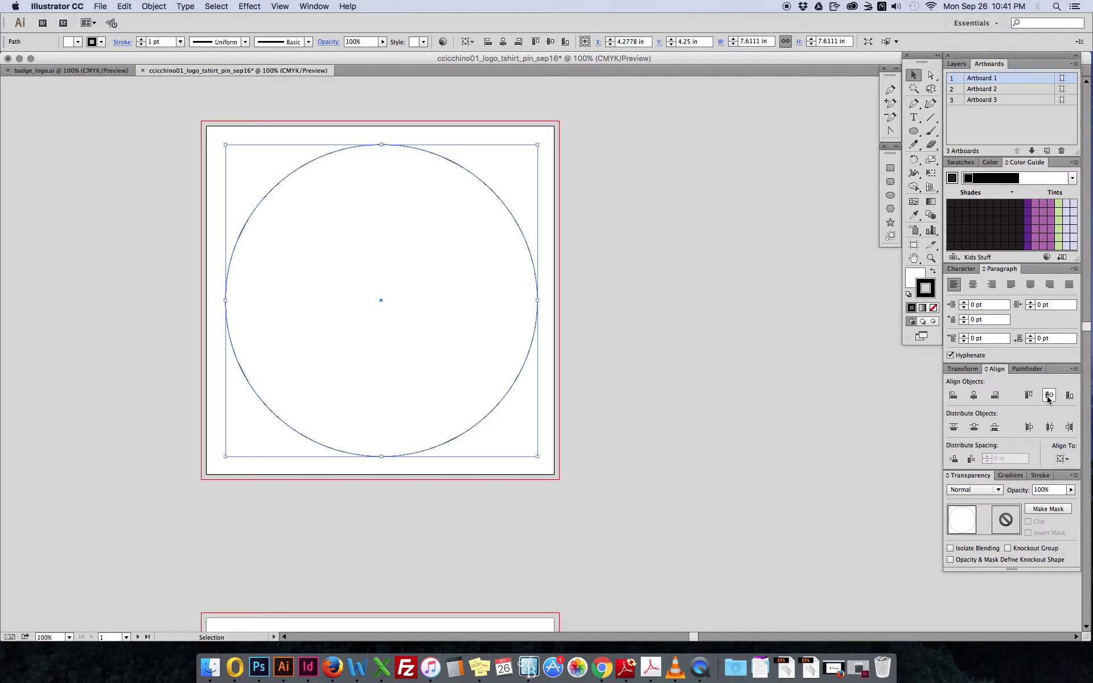
click(973, 397)
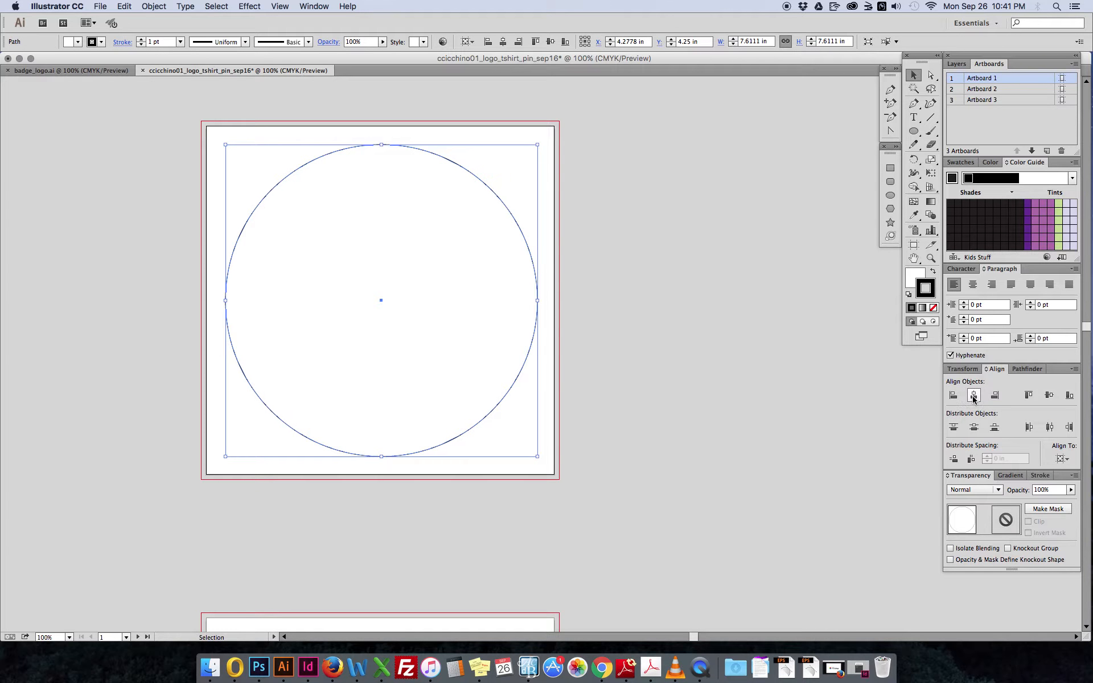
Give the circle on Artboard 1 a black fill and no stroke
click(605, 315)
click(528, 254)
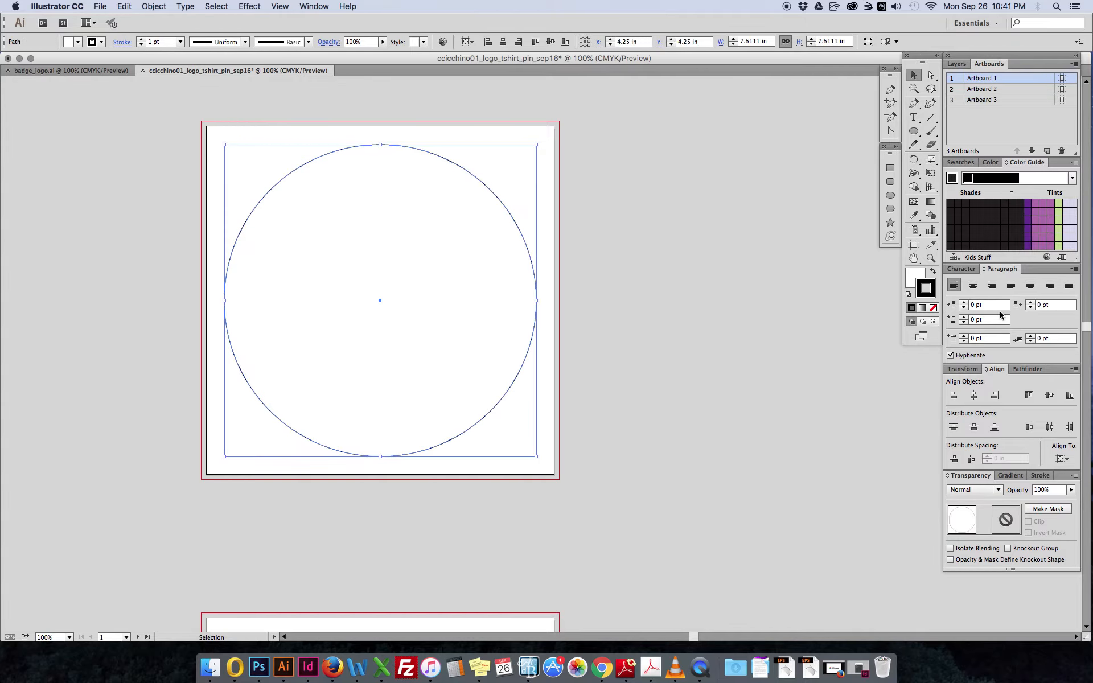
click(932, 272)
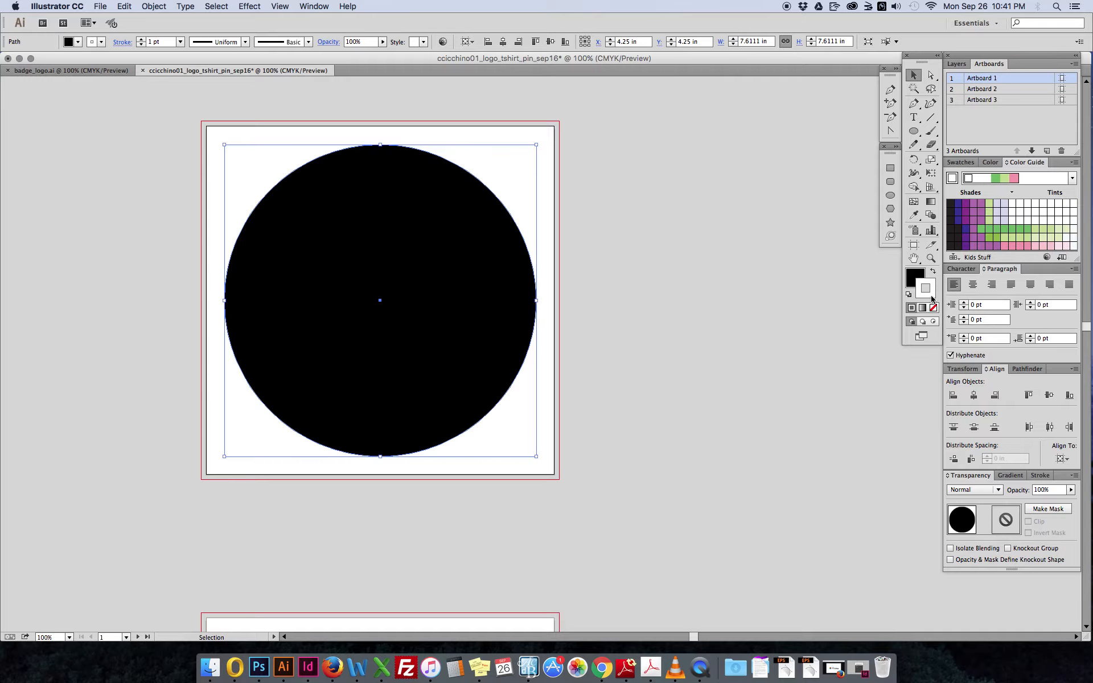
click(588, 286)
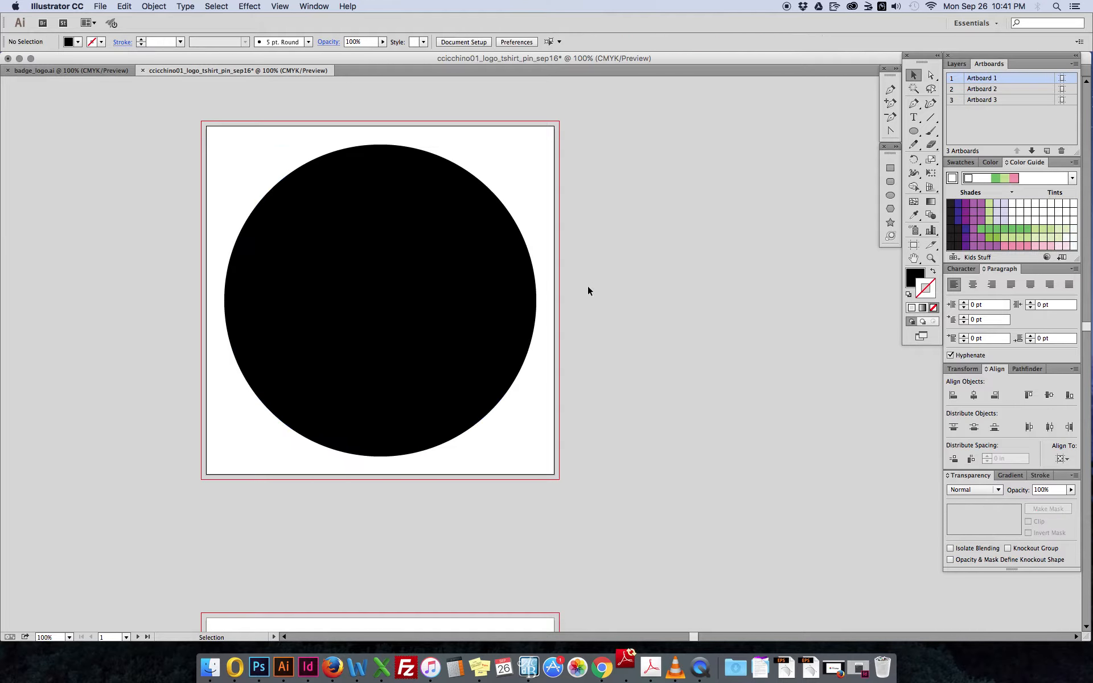
Duplicate the black circle horizontally so the copy sits just beside Artboard 1
click(455, 284)
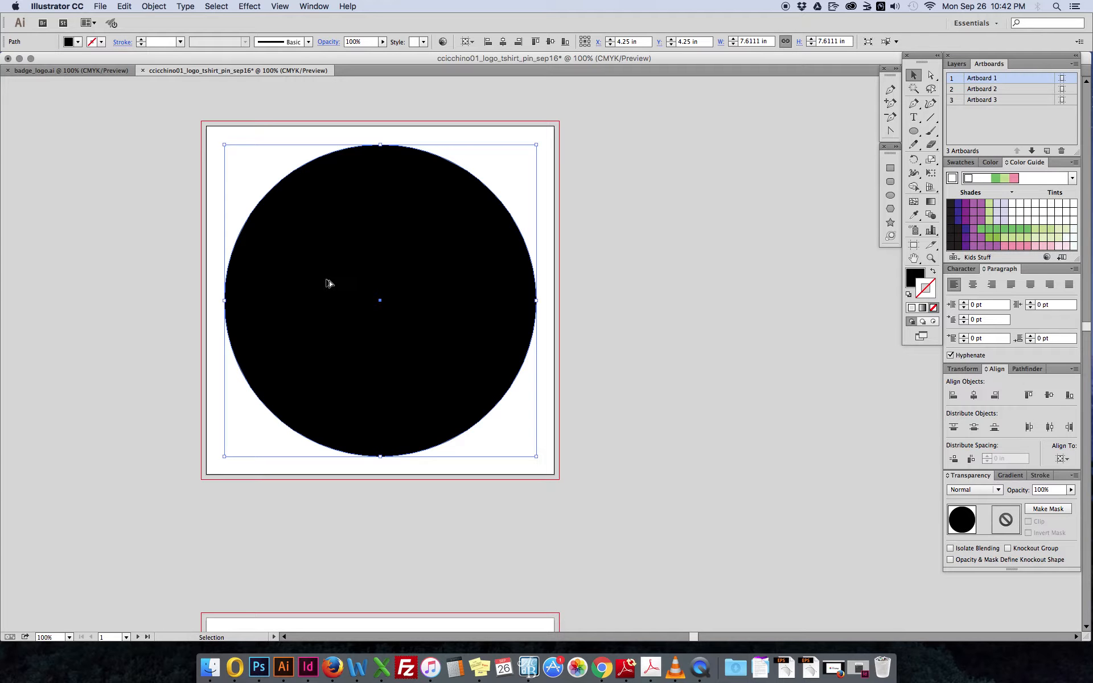
drag(328, 283, 665, 309)
click(702, 114)
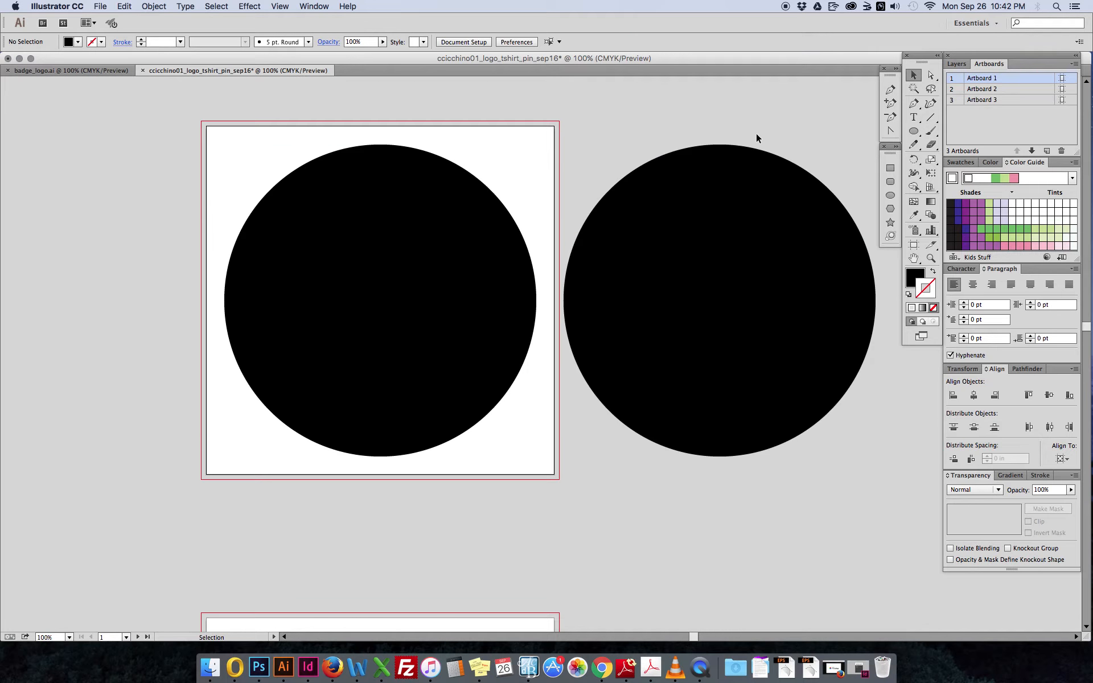
Select both black circles and align them to the artboard's left edge
drag(738, 111, 358, 238)
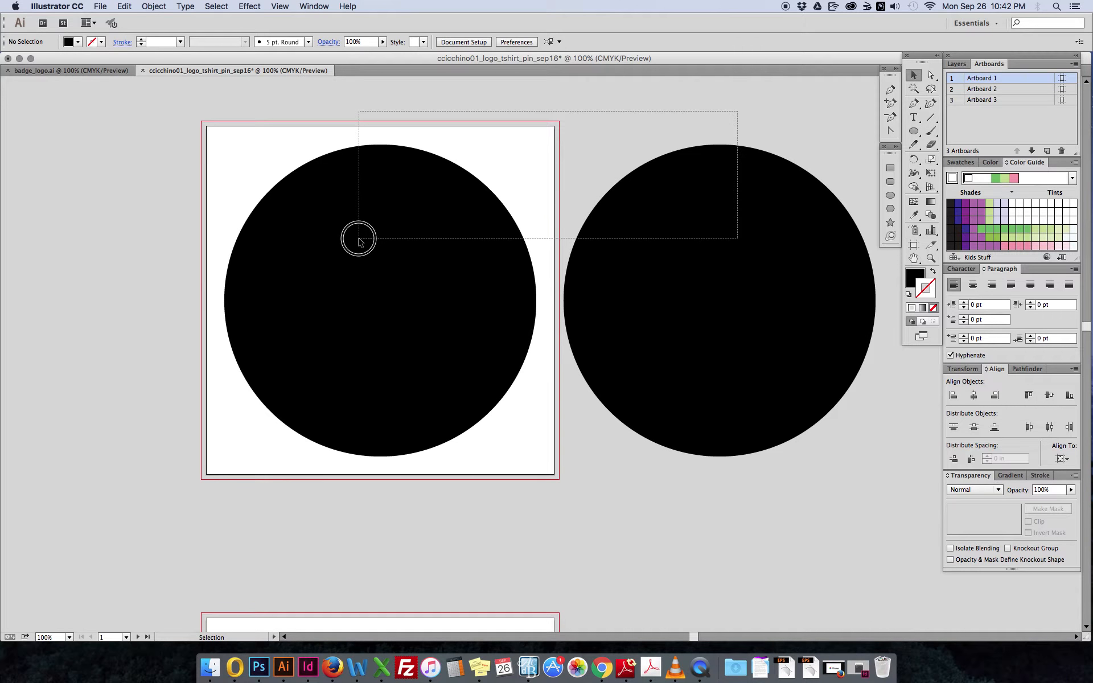
drag(358, 238, 360, 241)
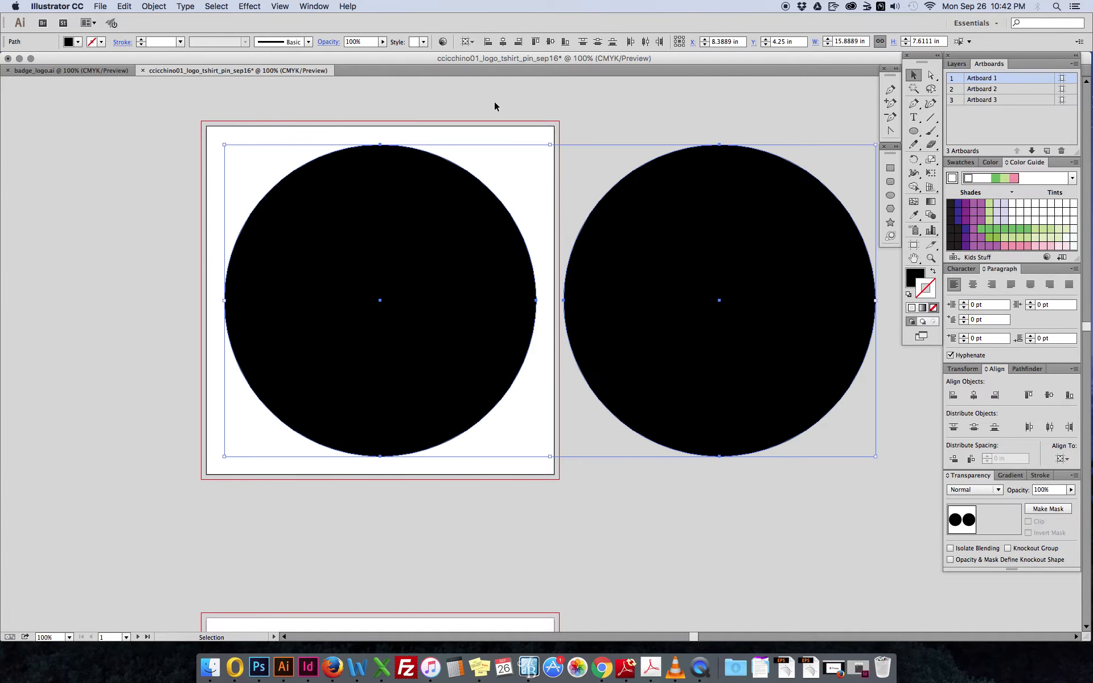
click(488, 43)
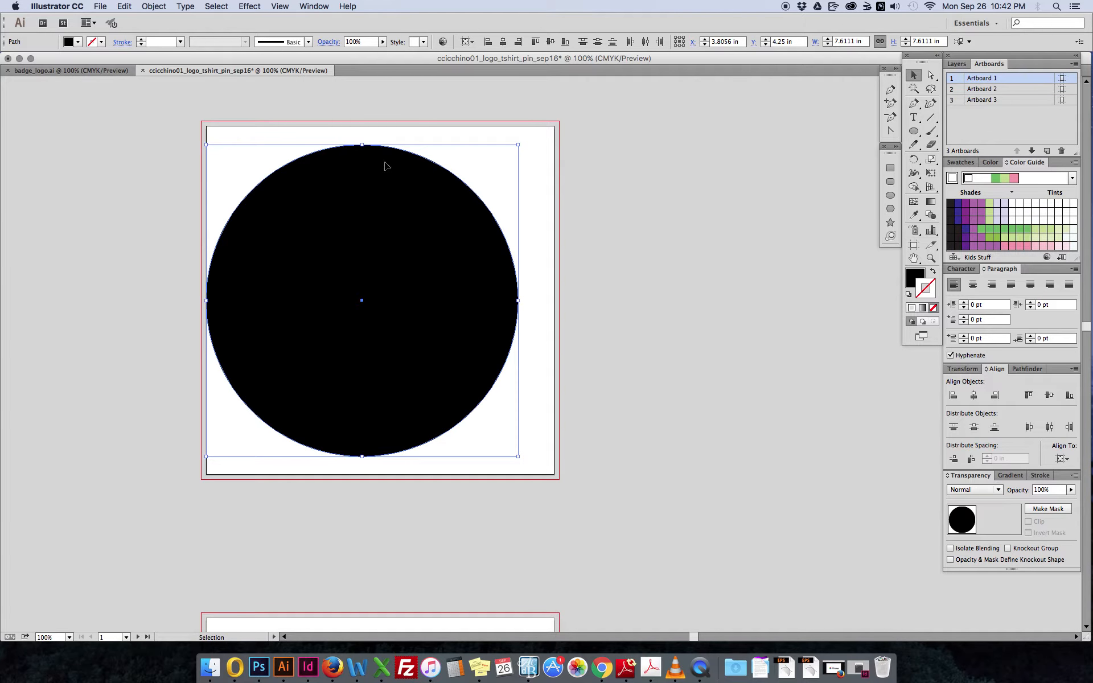
click(469, 42)
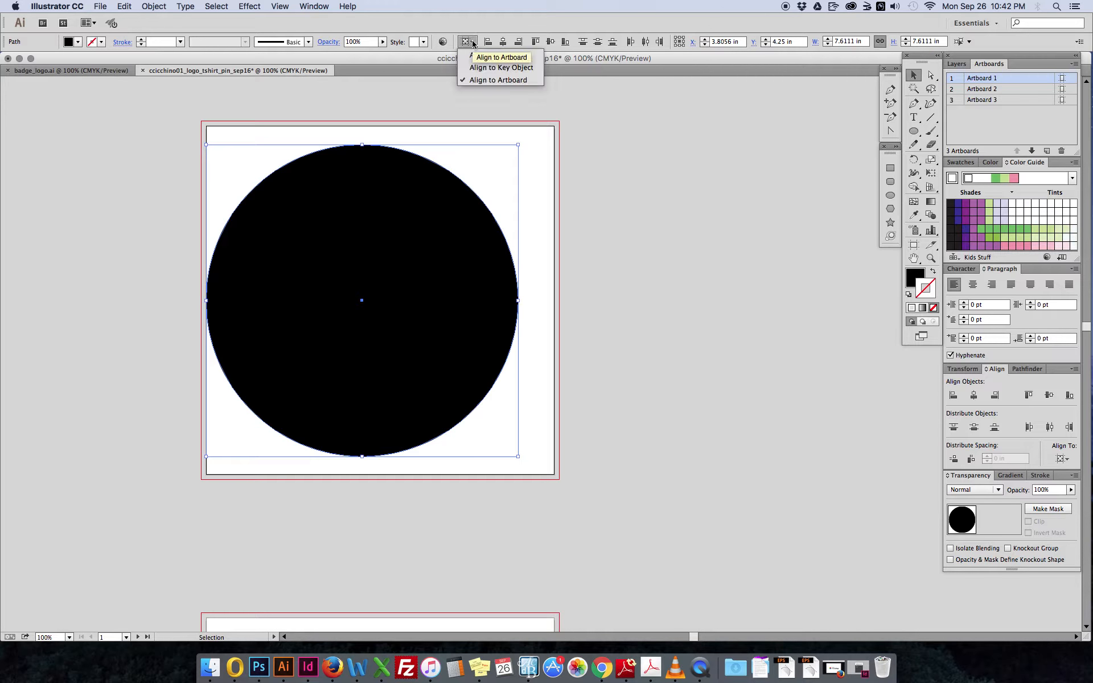
click(587, 102)
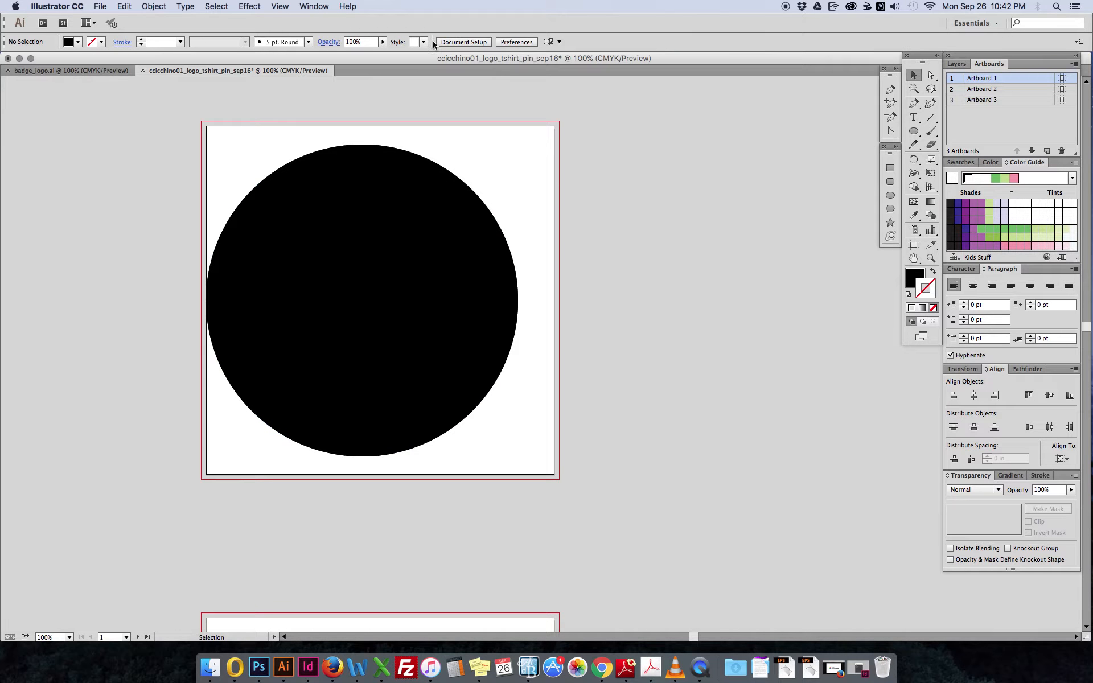
Center both stacked black circles horizontally and vertically on the artboard
drag(601, 169, 437, 282)
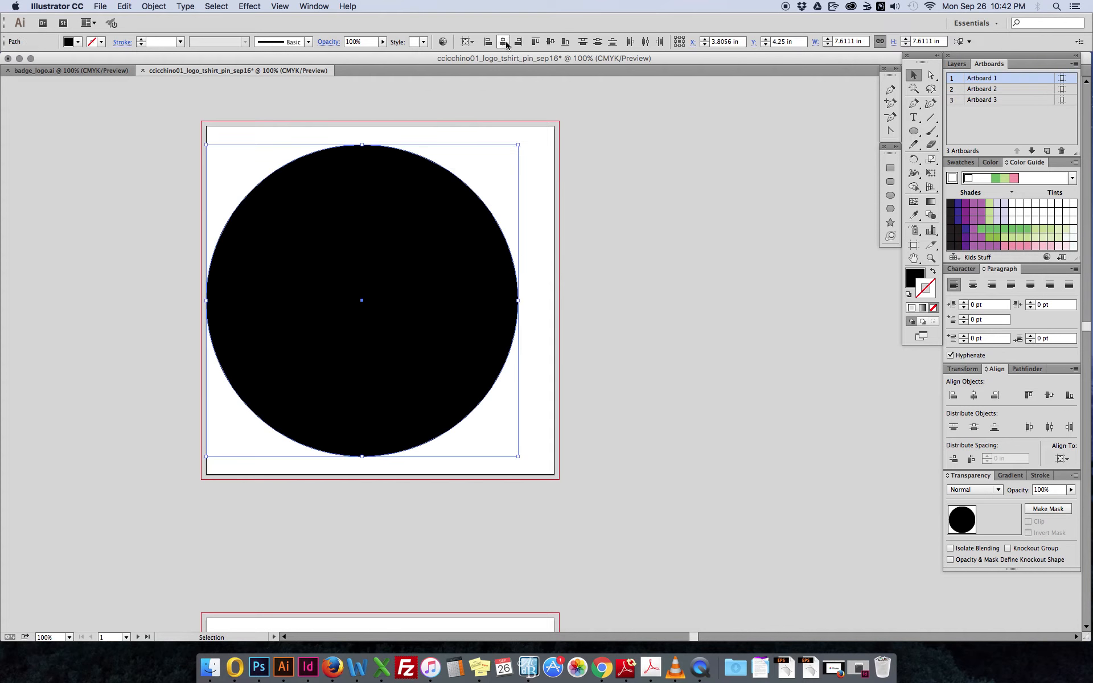
click(503, 42)
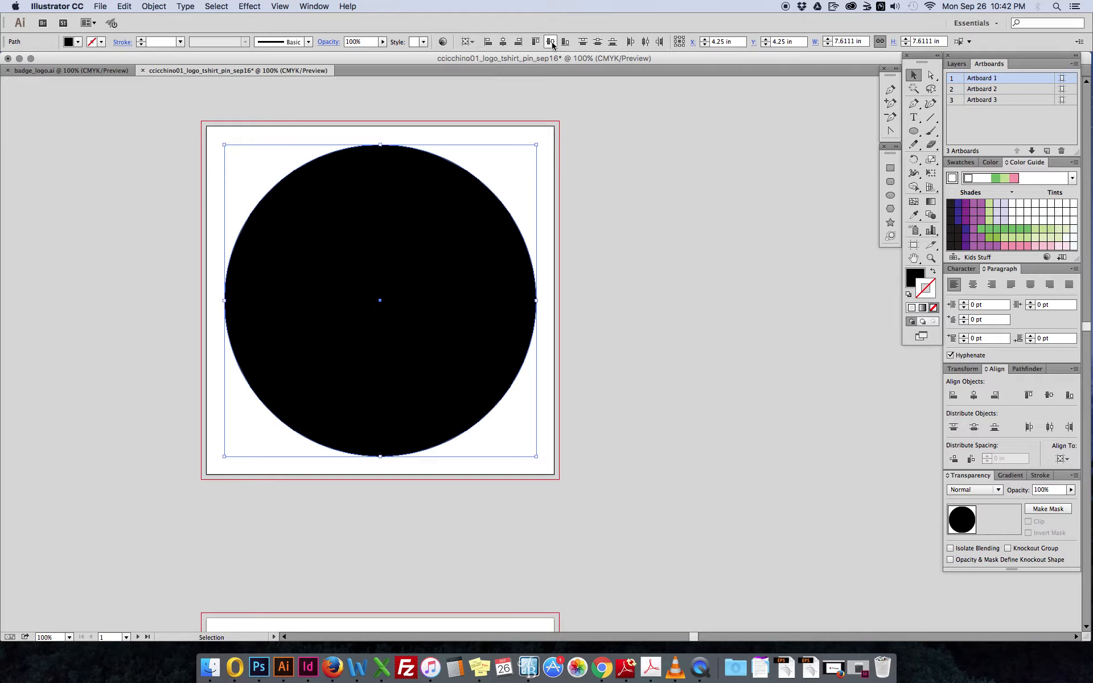
click(617, 255)
Nudge the top circle sideways and back to check for the second circle beneath it
click(474, 259)
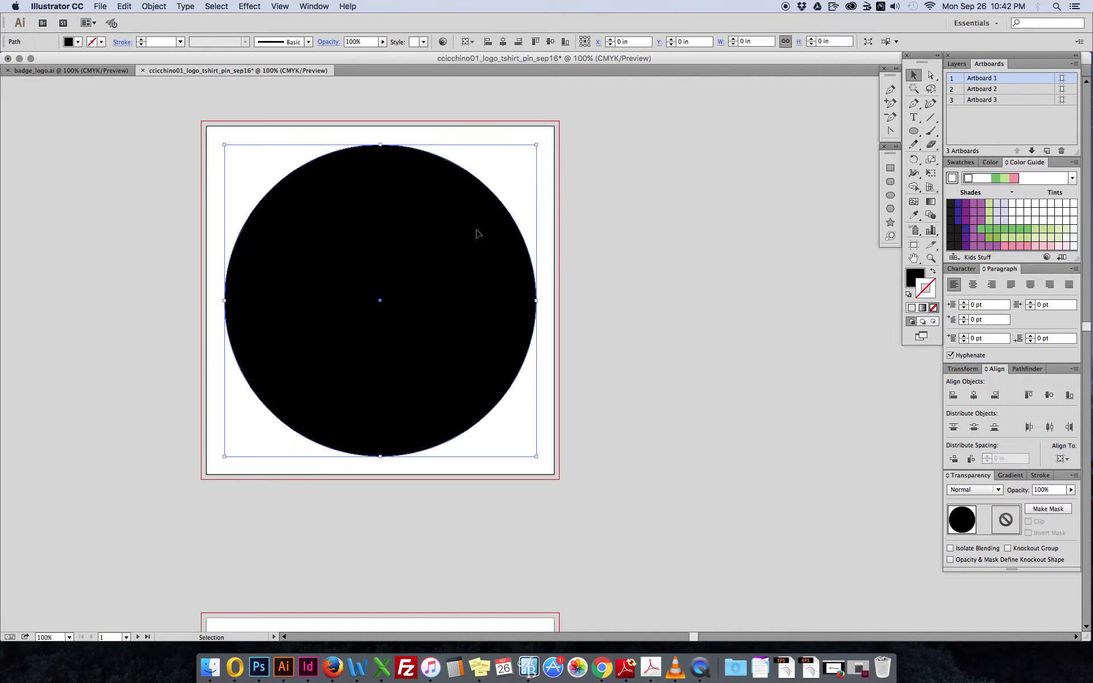
key(shift+Right)
key(shift+Right)
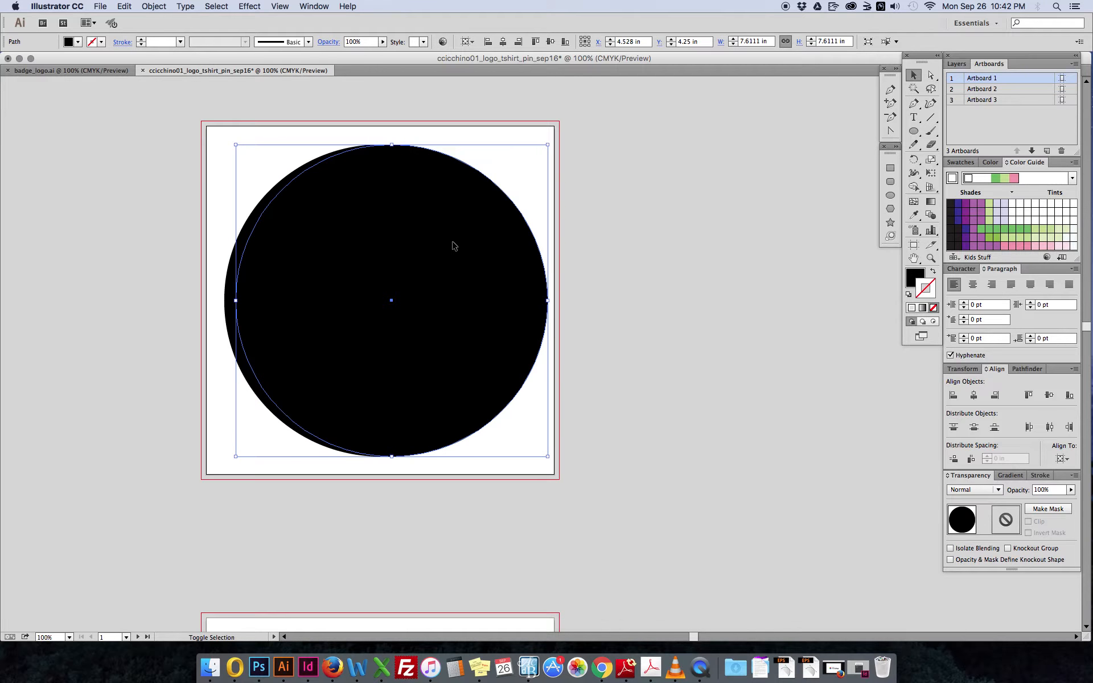
key(shift+Left)
key(shift+Left)
click(648, 197)
Scale the top circle down around its center to about 7.3 in and swap its fill and stroke
click(455, 226)
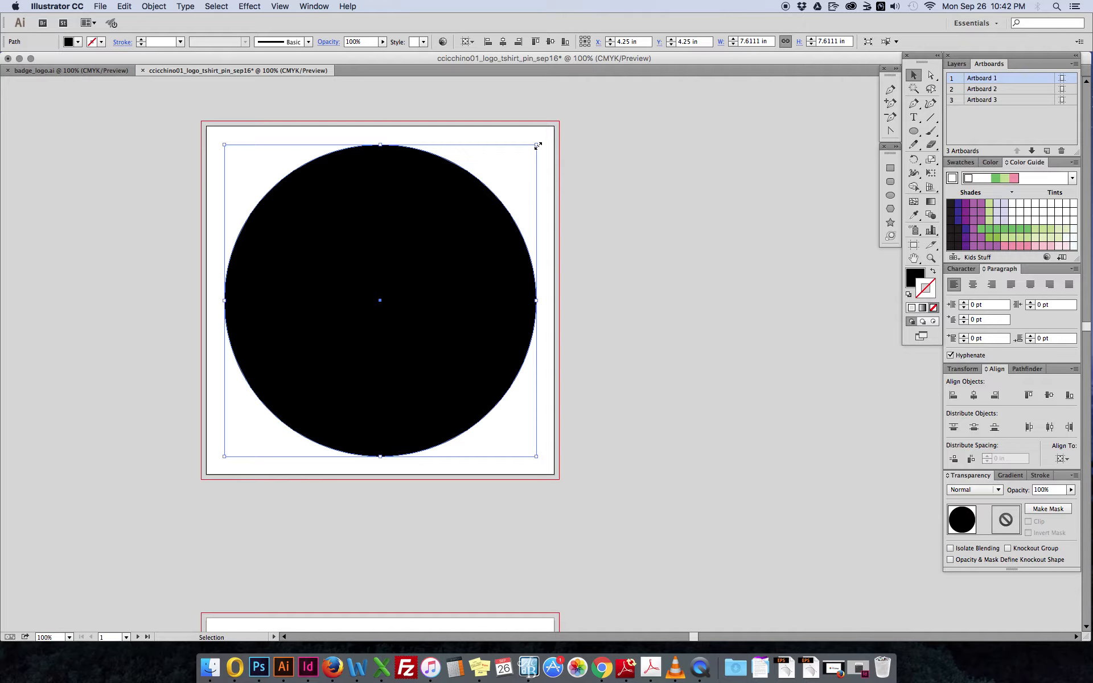
drag(535, 151, 529, 151)
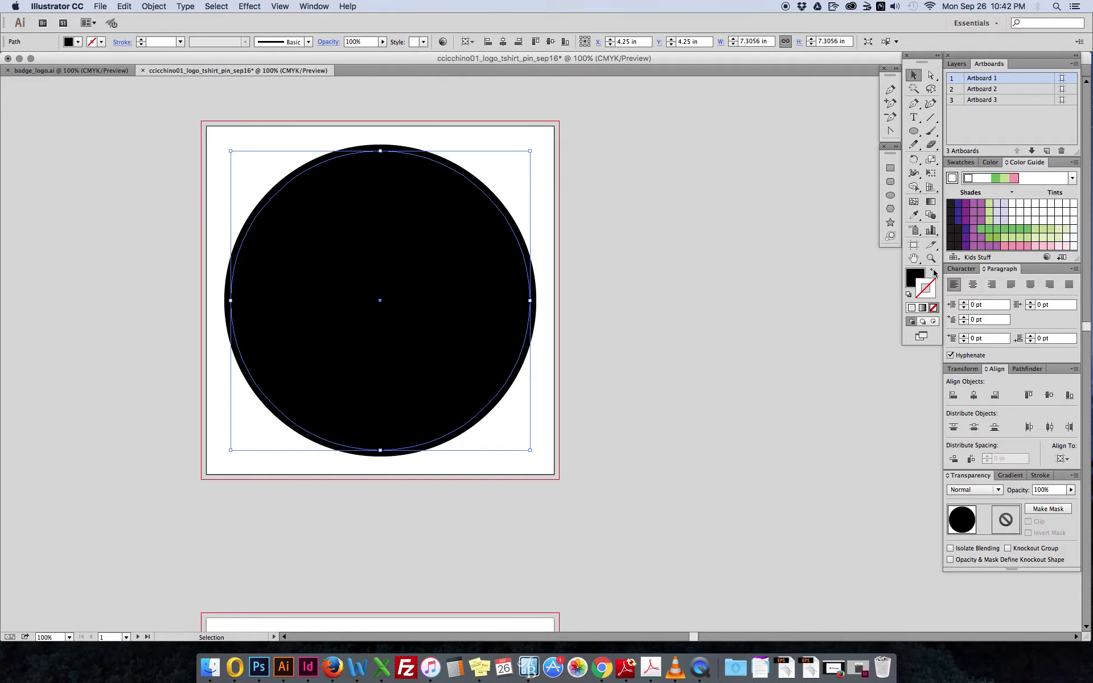
click(933, 272)
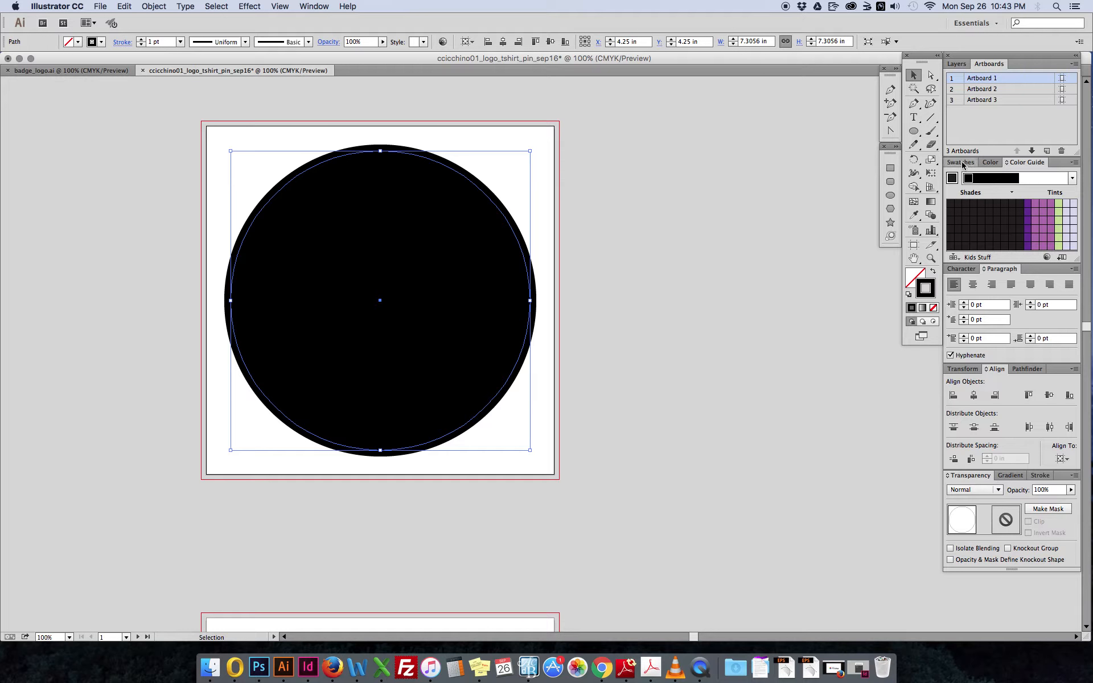
Set the smaller circle's stroke color to white, with C, M, Y and K at 0%
click(961, 163)
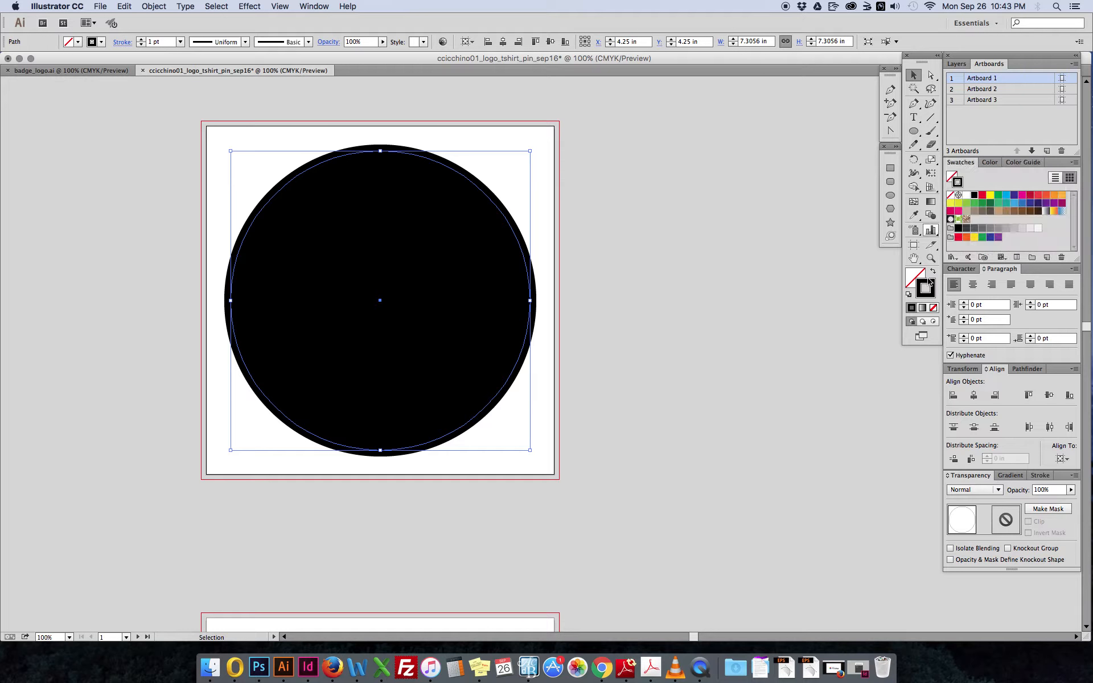
click(966, 199)
click(989, 164)
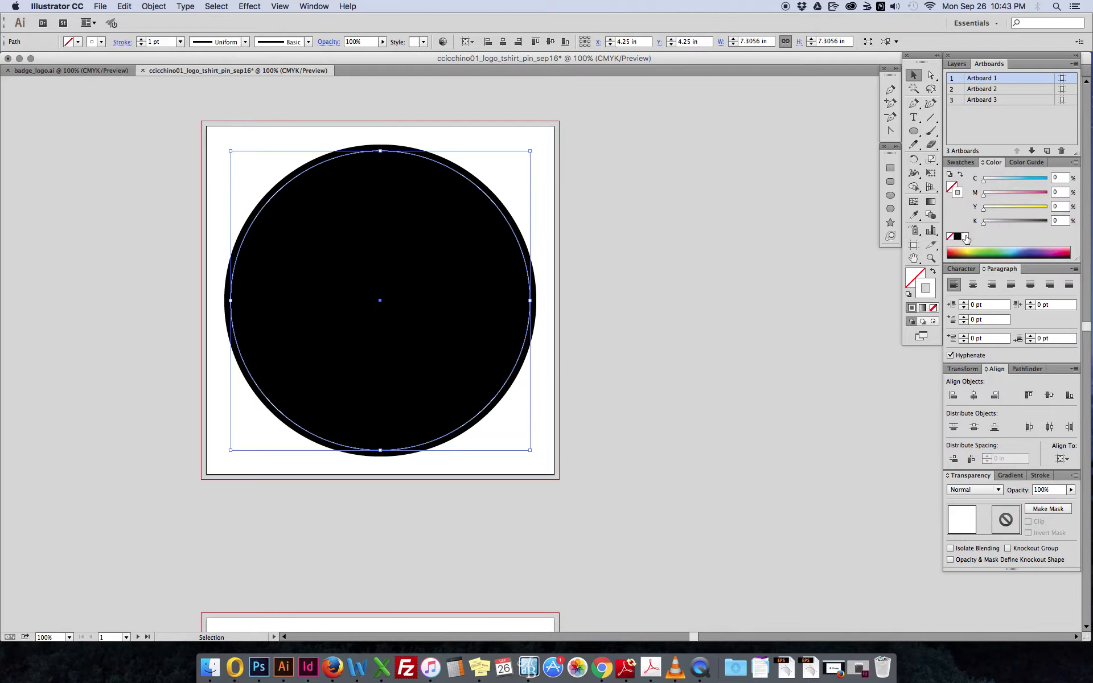
double_click(927, 291)
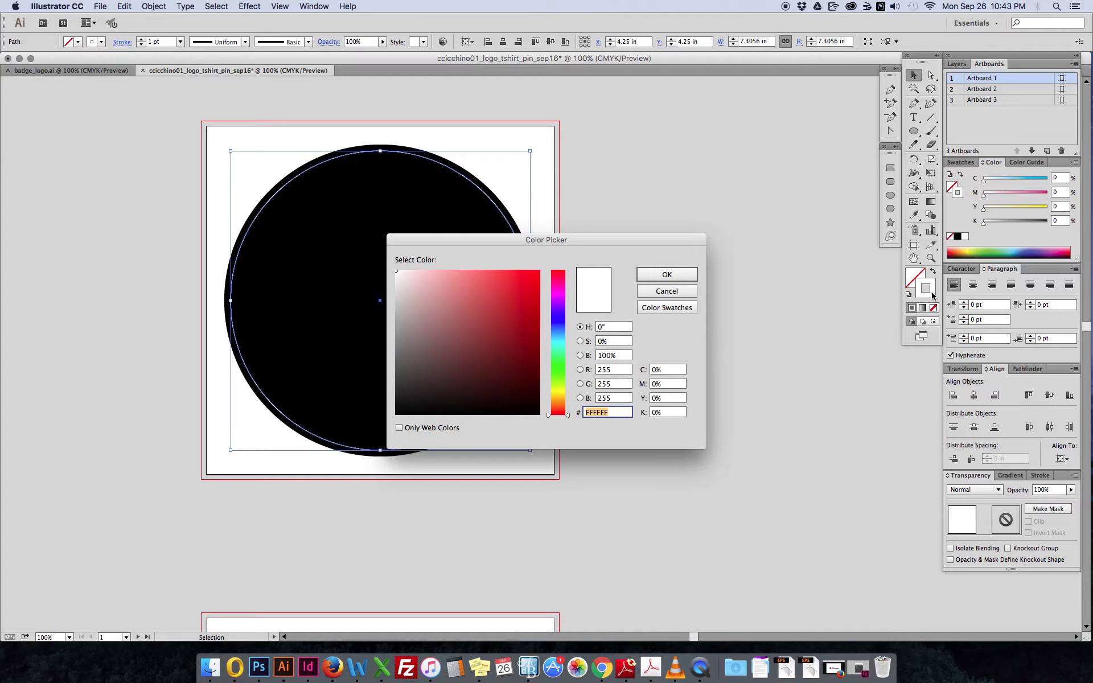
mouse_move(461, 319)
mouse_down()
mouse_move(507, 384)
mouse_move(527, 339)
mouse_move(518, 324)
mouse_move(447, 292)
mouse_up()
click(412, 268)
click(667, 275)
click(649, 249)
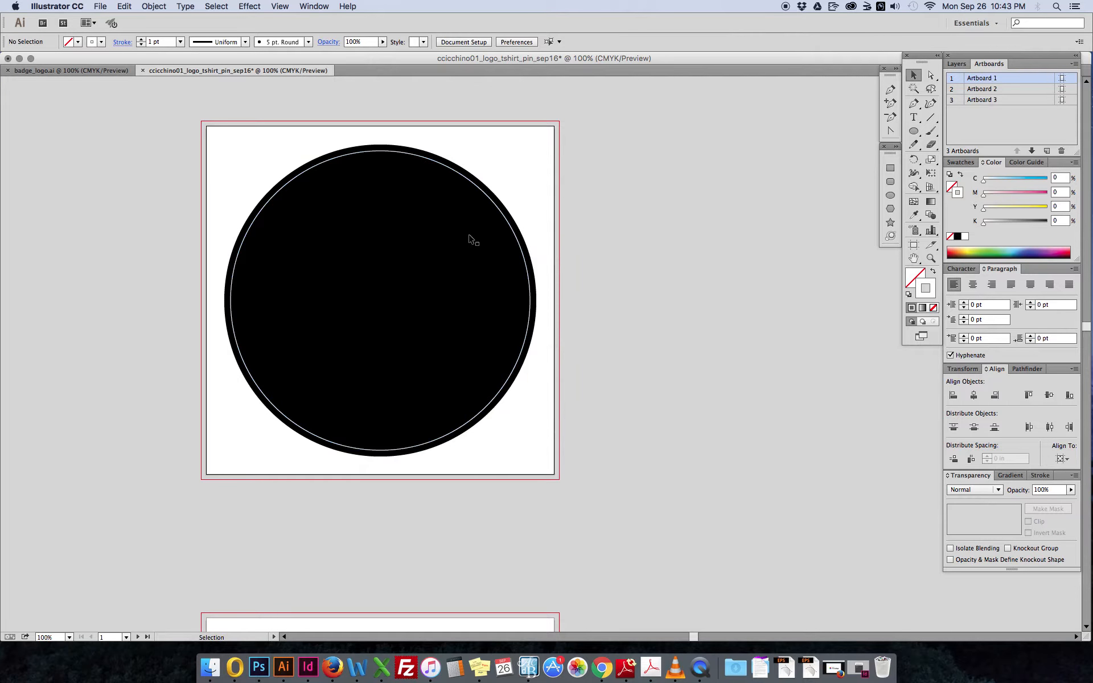
click(497, 212)
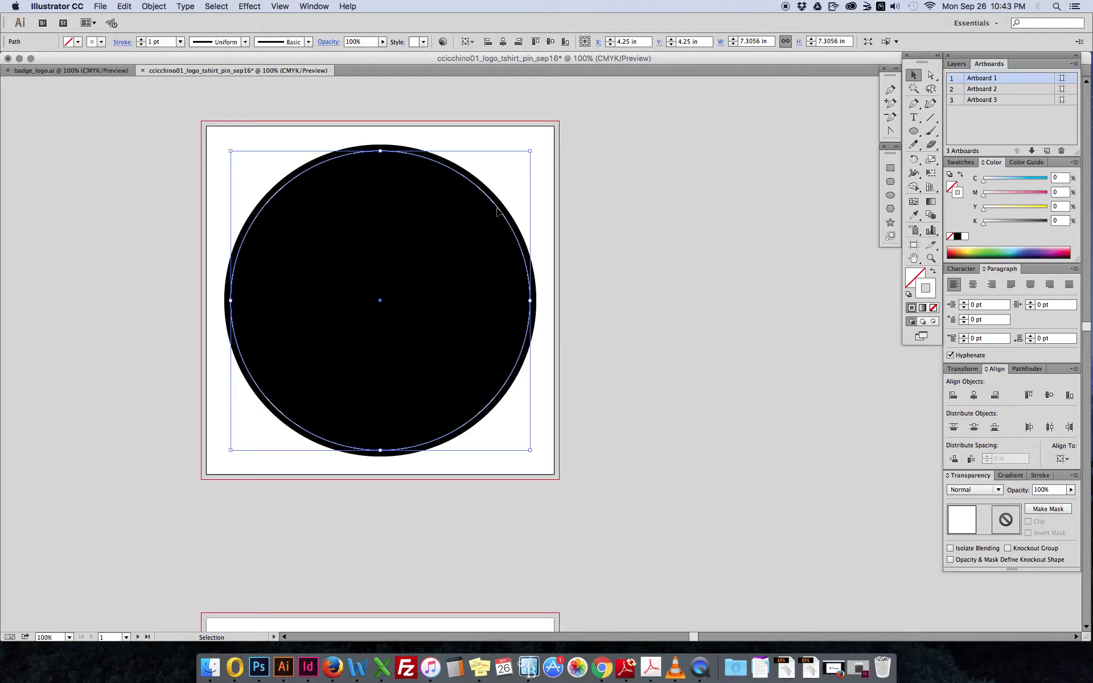
click(124, 6)
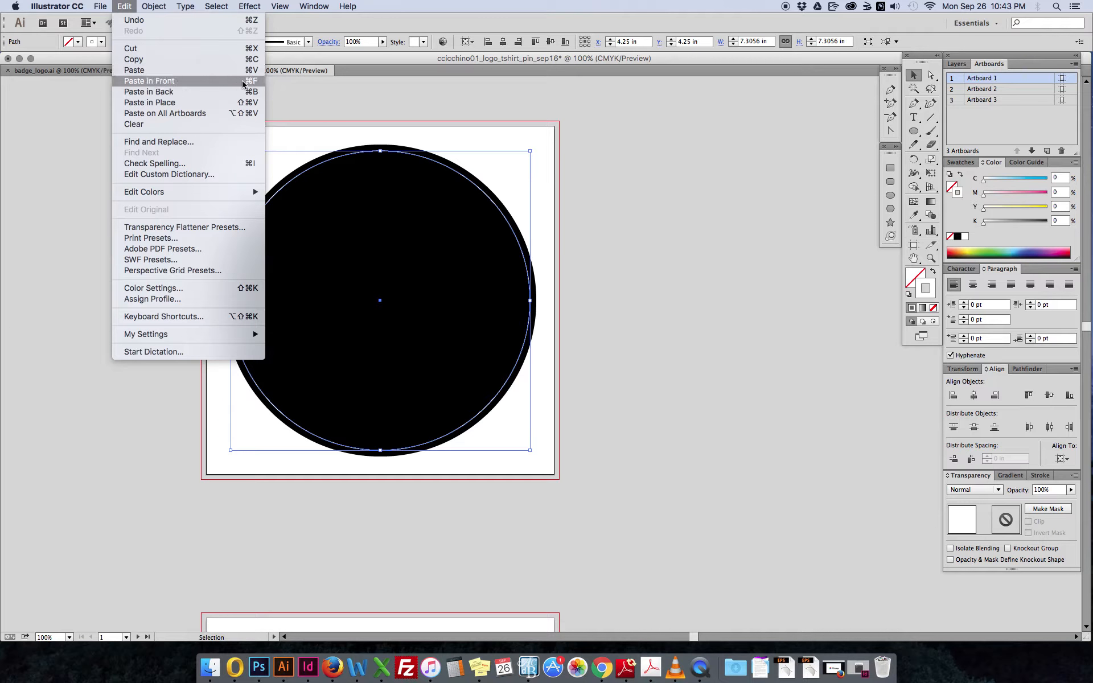
click(271, 85)
click(463, 253)
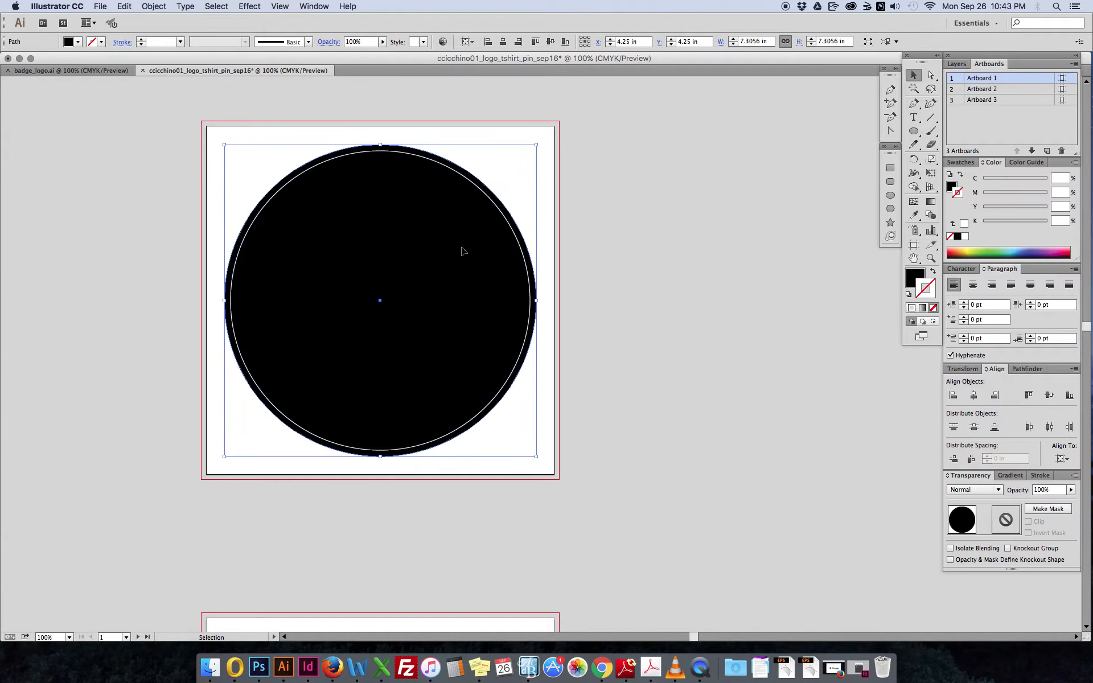
key(v)
key(a)
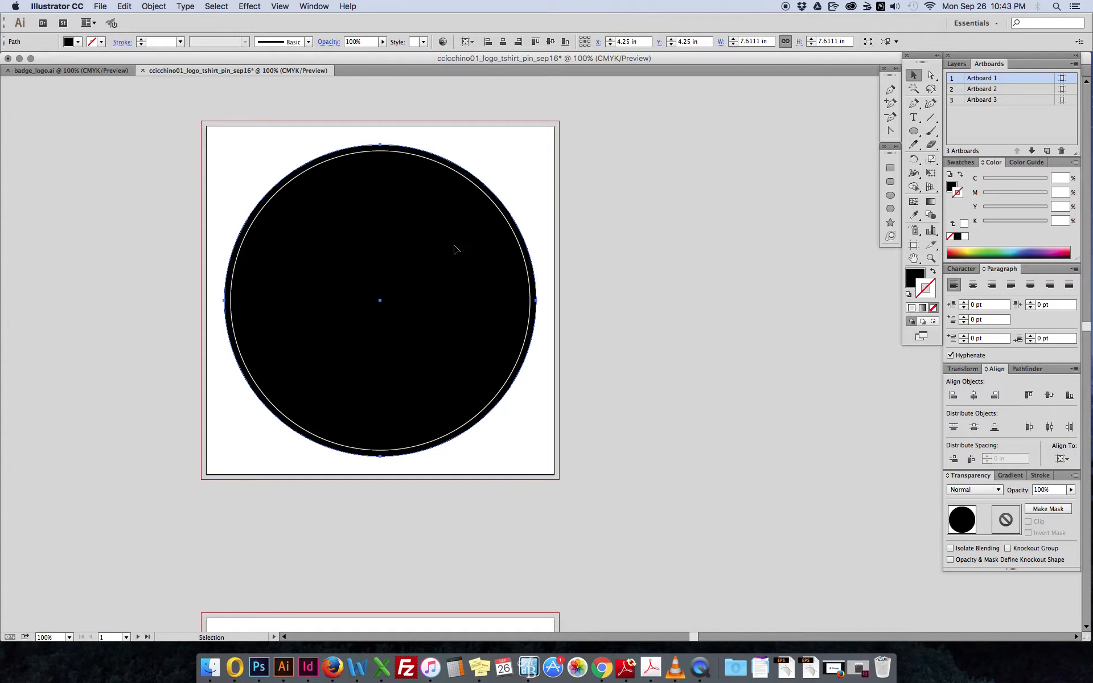
super+click(513, 229)
key(v)
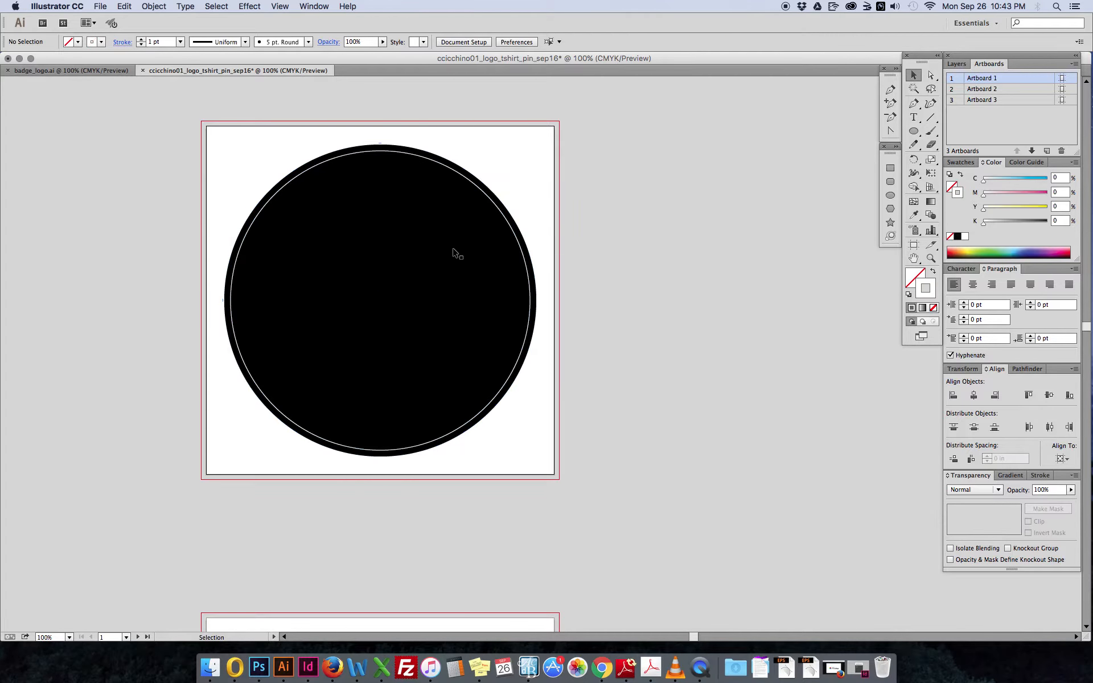
click(507, 221)
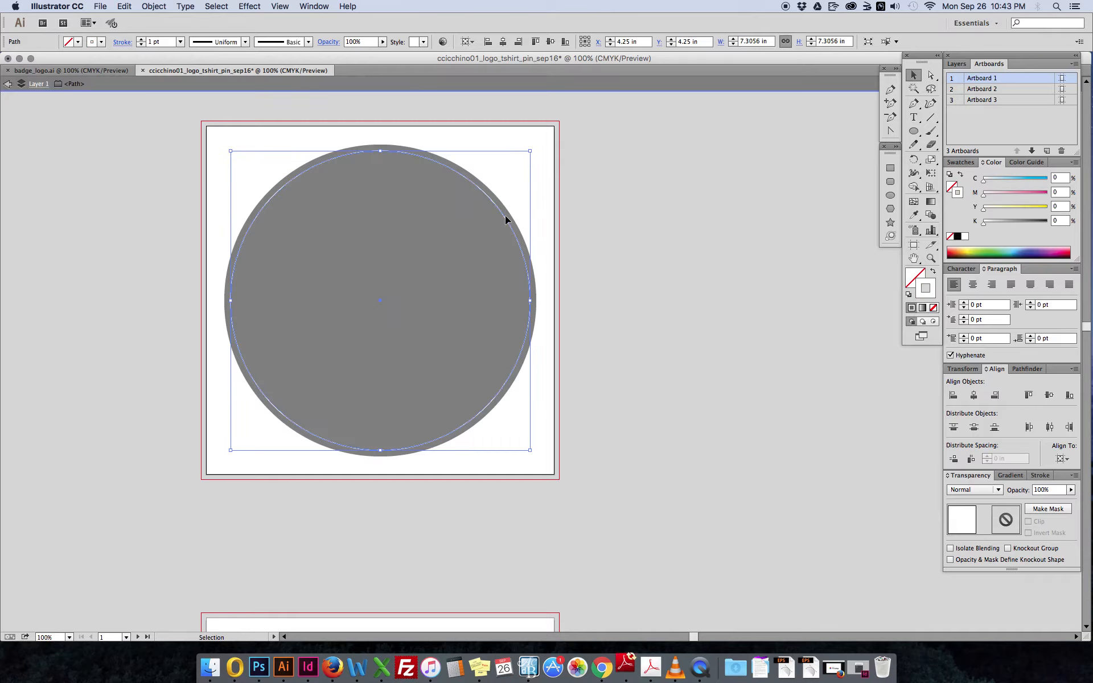
click(598, 225)
click(503, 222)
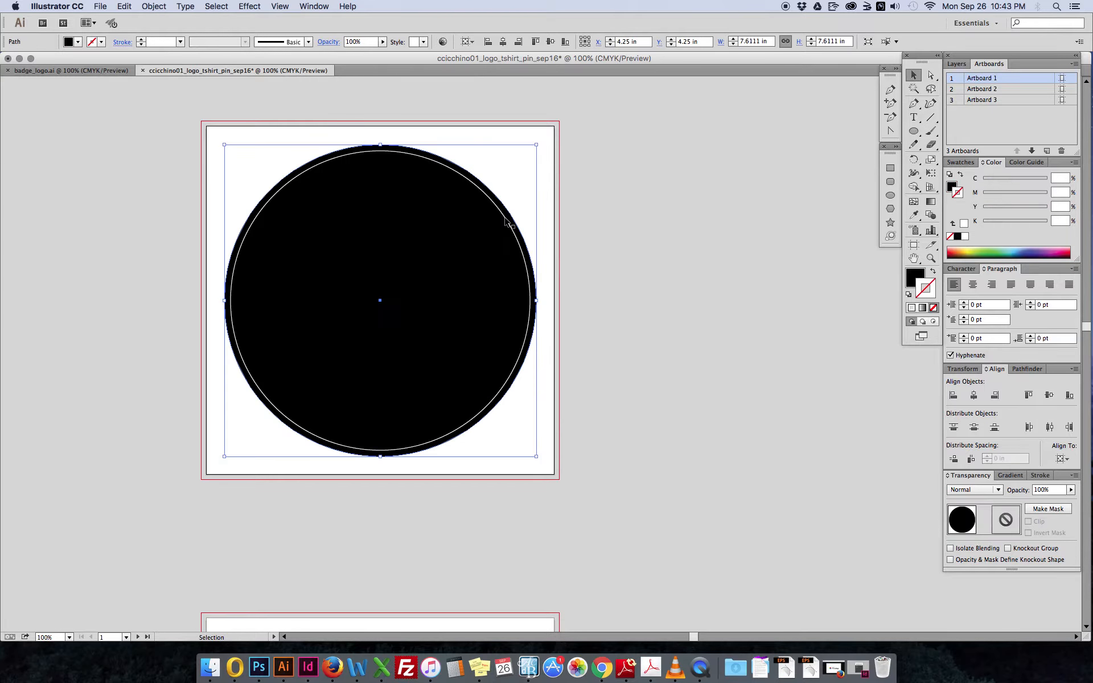
Paste a copy of the white ring in front, scale it around its center to about 3.8 in, and fill it white without a stroke
super+click(505, 221)
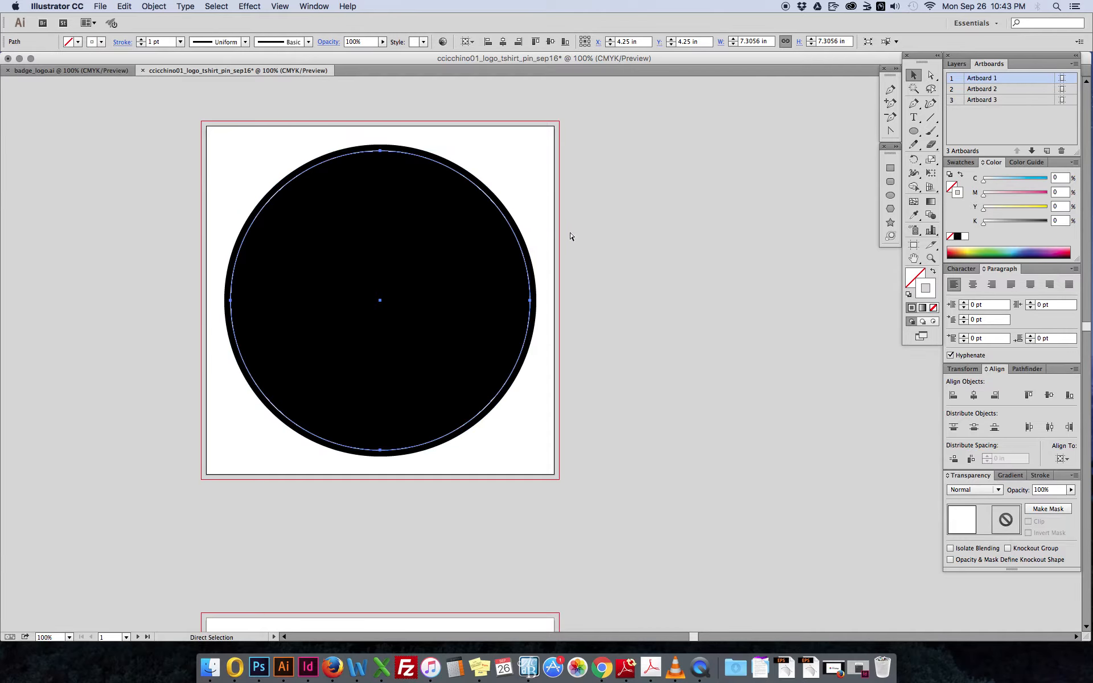
key(v)
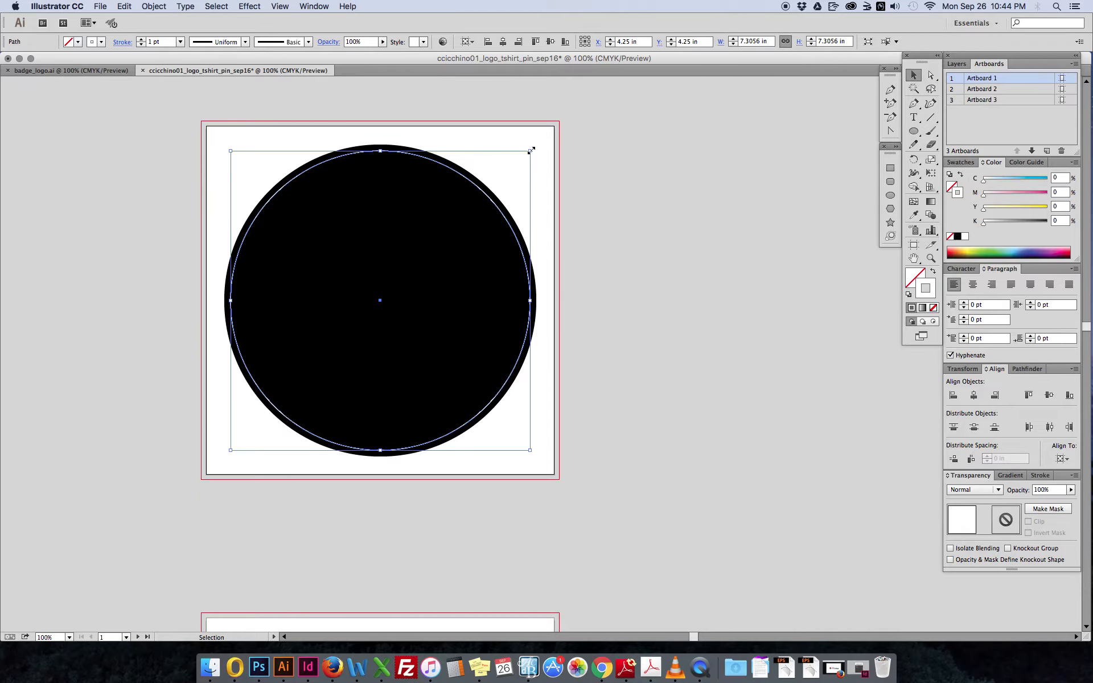
drag(531, 151, 459, 201)
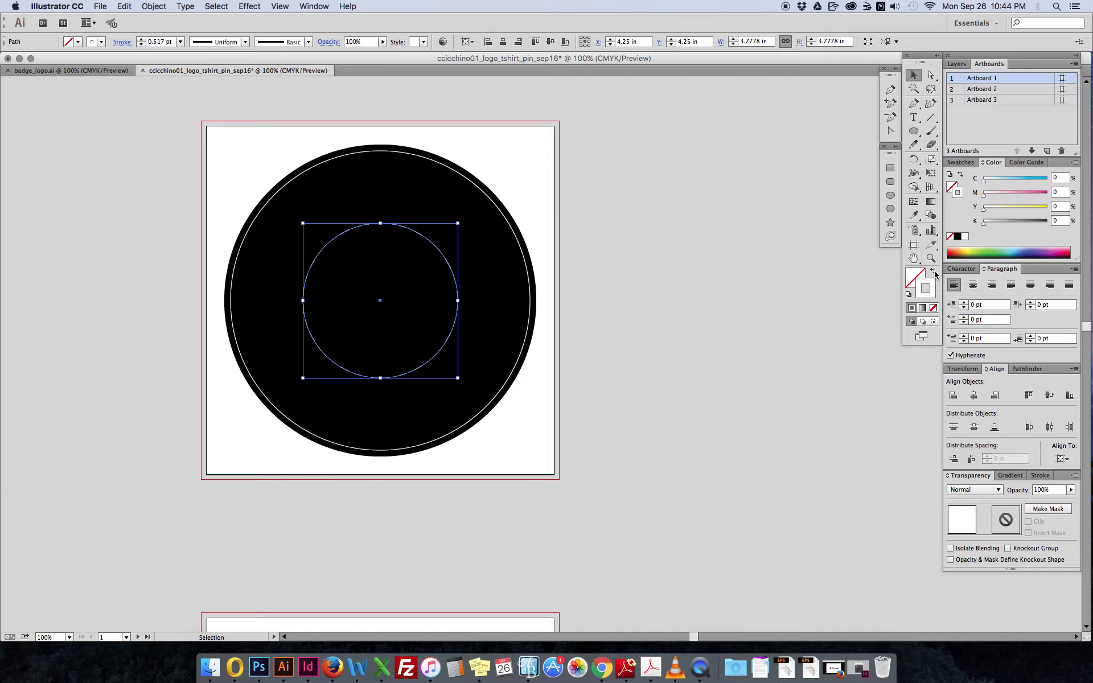
click(935, 272)
click(589, 251)
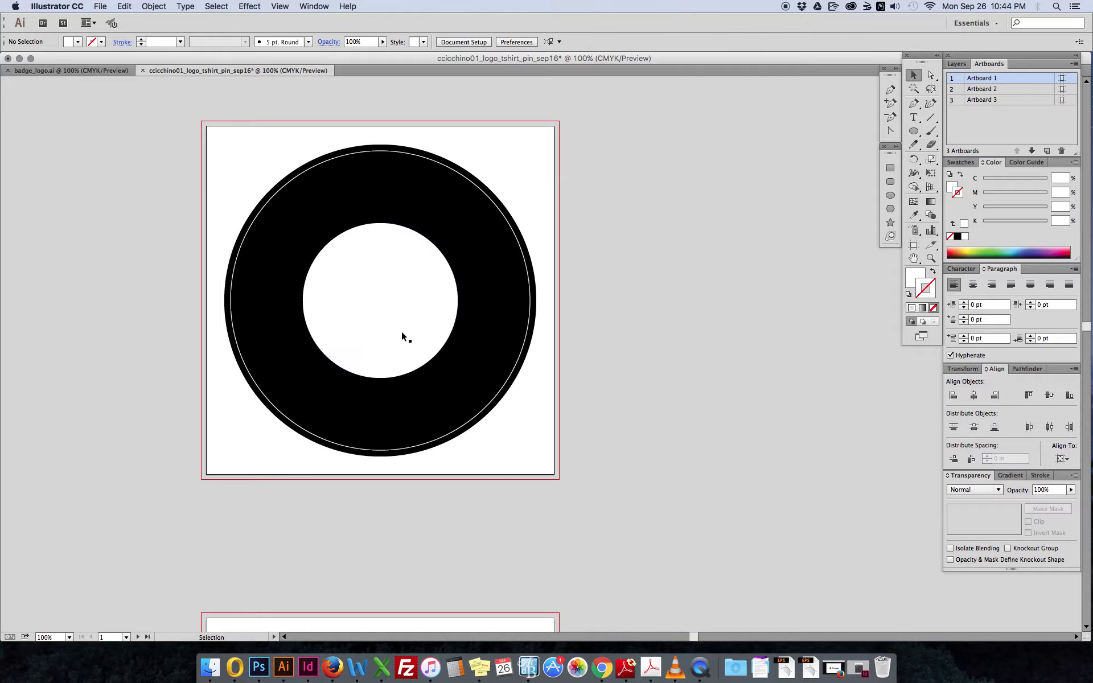
Paste a copy of the white center circle in front and scale it around its center to about 2.2 in
click(418, 302)
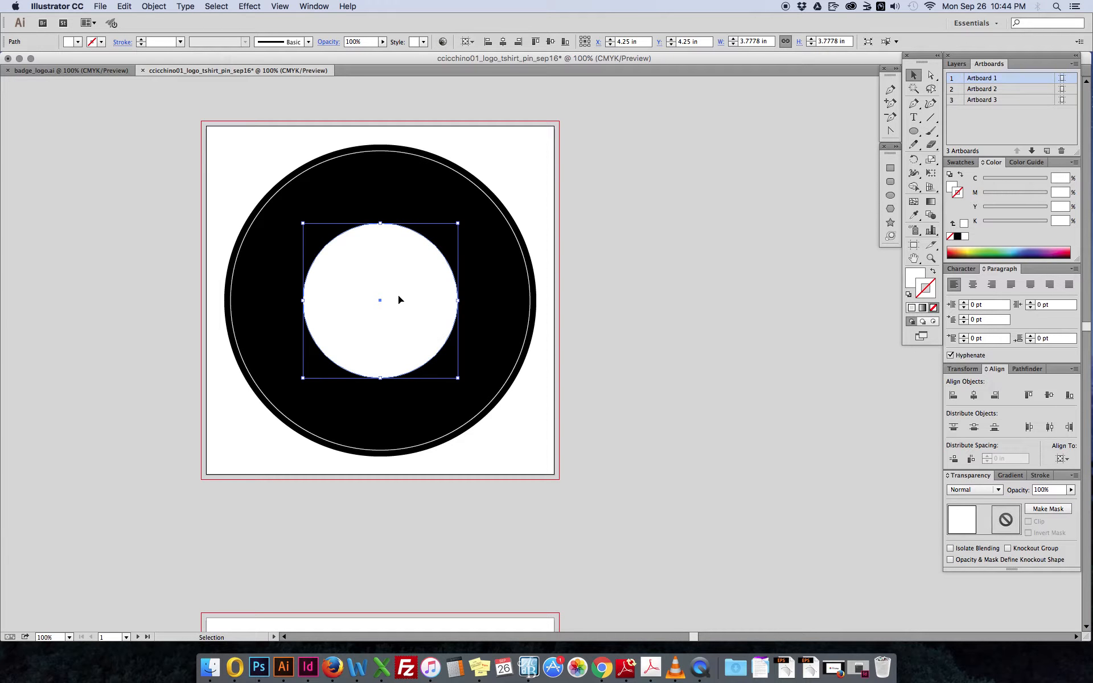
key(a)
key(v)
drag(458, 224, 428, 254)
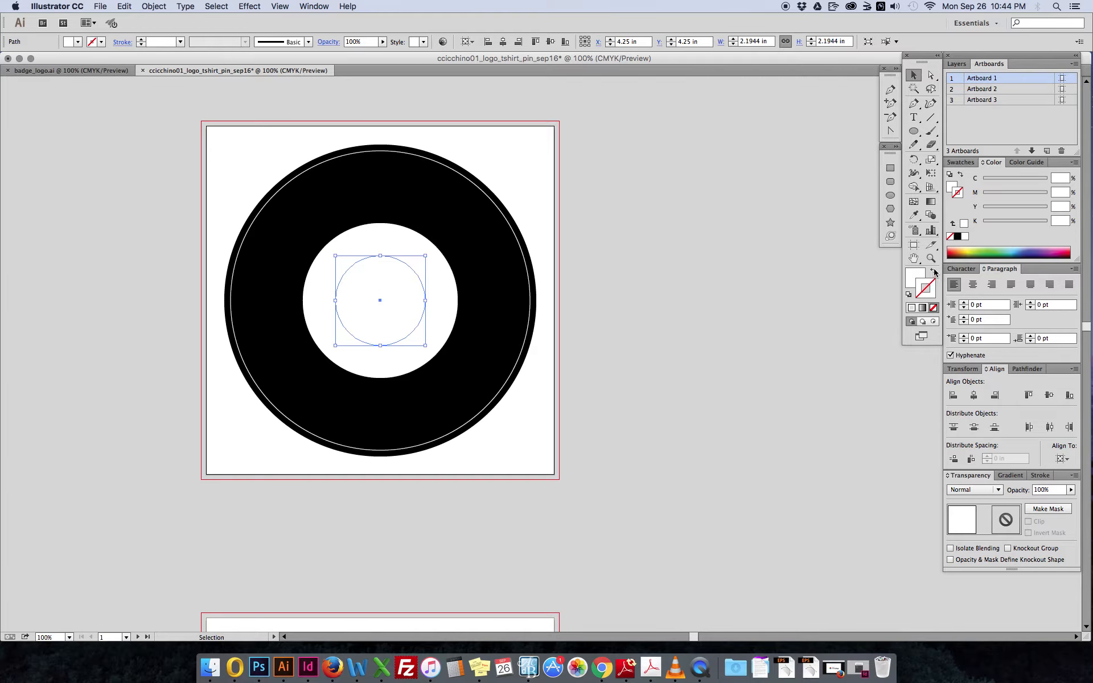
Fill the small center circle with black 000000 and scale it around its center to about 2.14 in
double_click(916, 278)
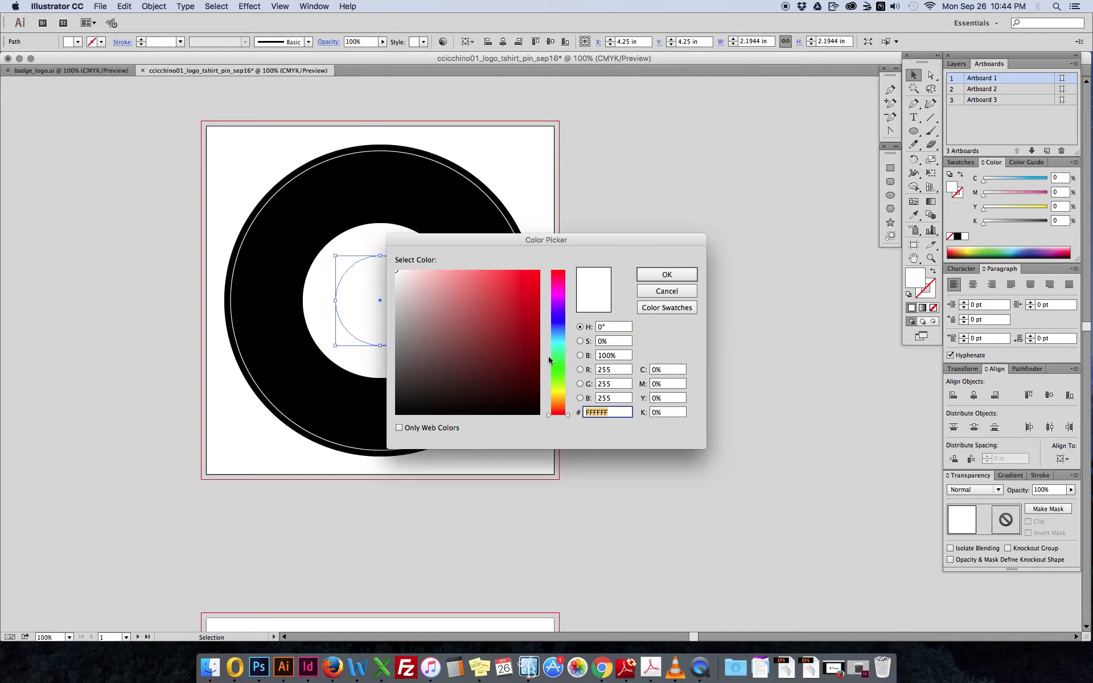
mouse_move(456, 343)
mouse_down()
mouse_move(446, 366)
mouse_move(562, 430)
mouse_up()
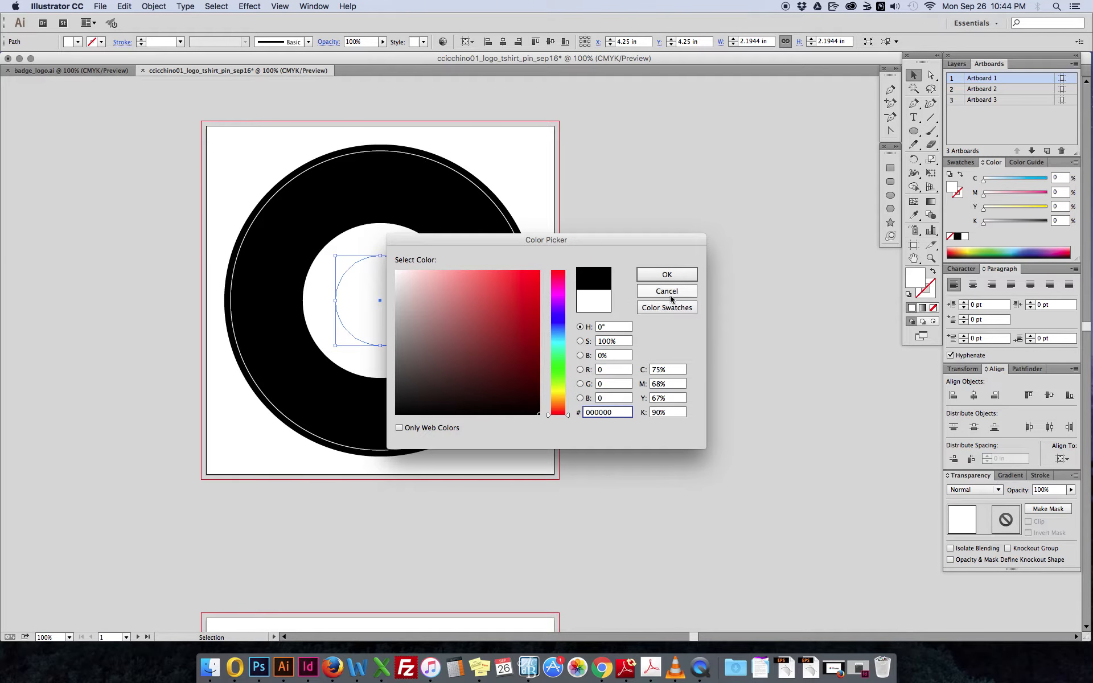
click(667, 275)
click(639, 292)
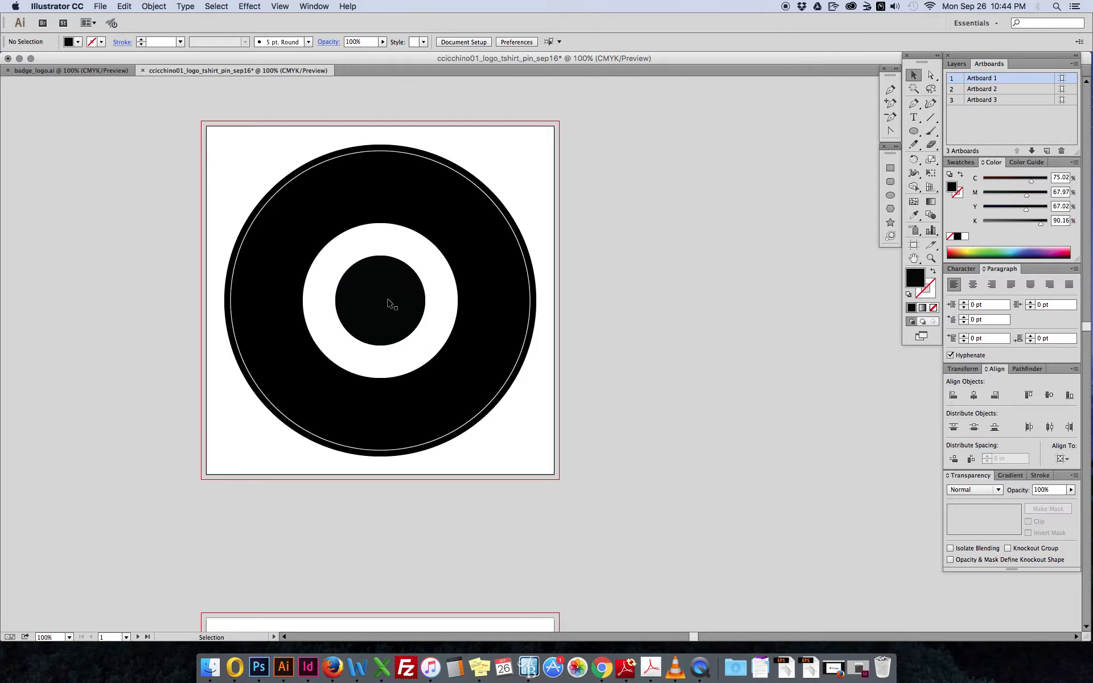
click(388, 300)
drag(425, 255, 425, 255)
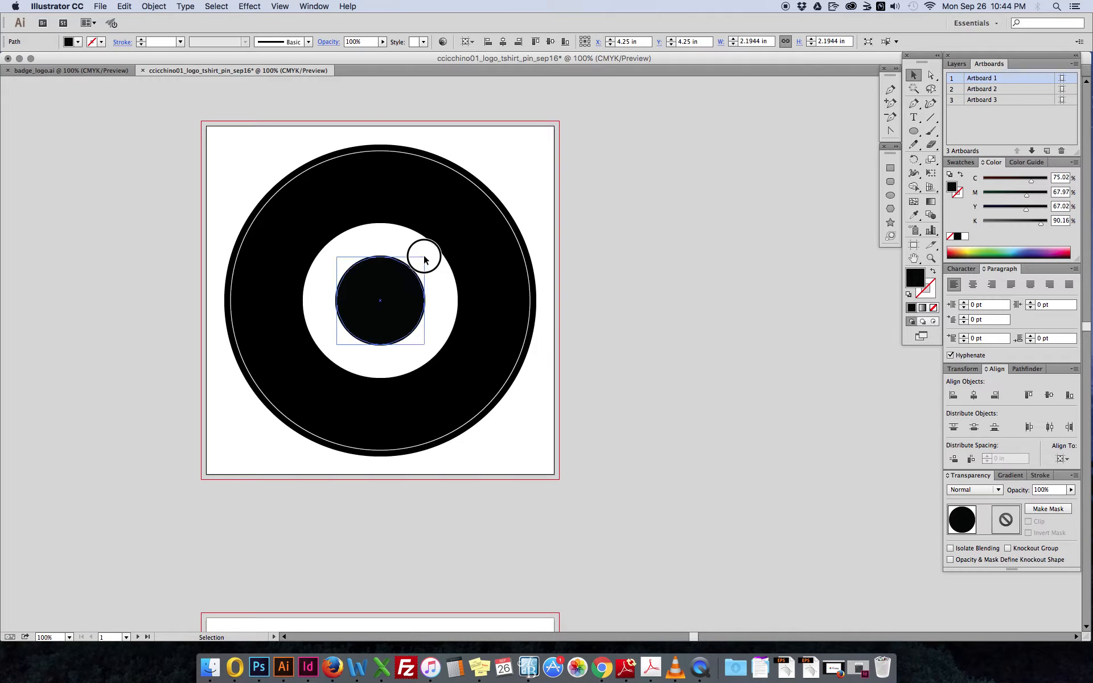
click(580, 227)
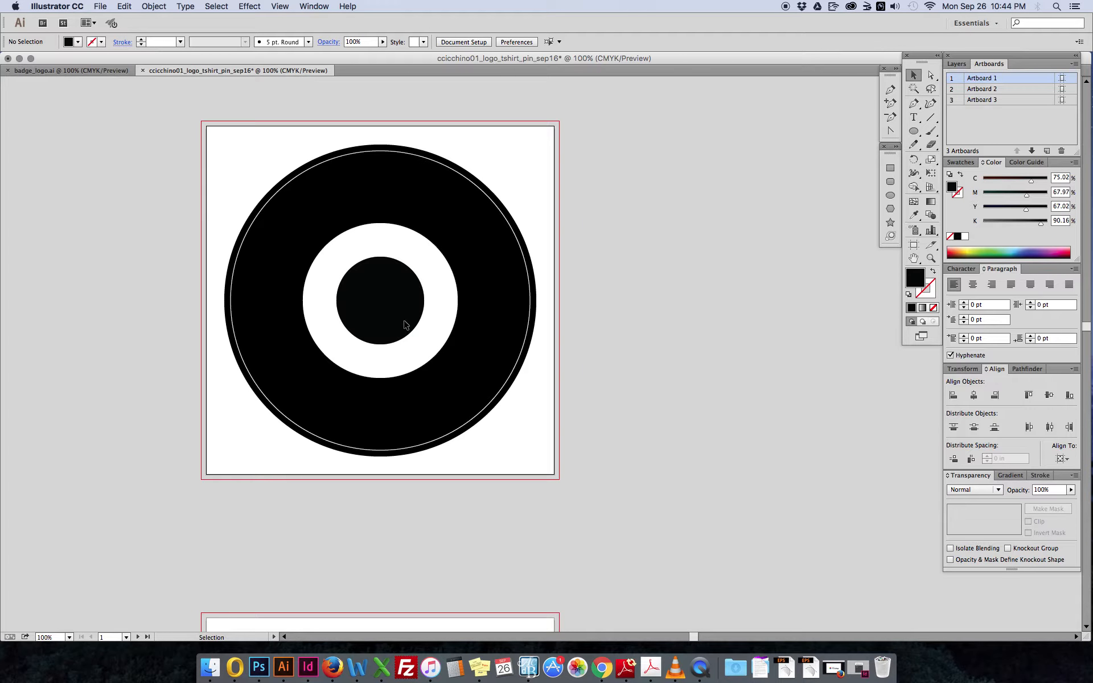
Paste a copy of the black center circle in front, scale it around its center to about 3.7 in, and swap its fill and stroke
click(405, 324)
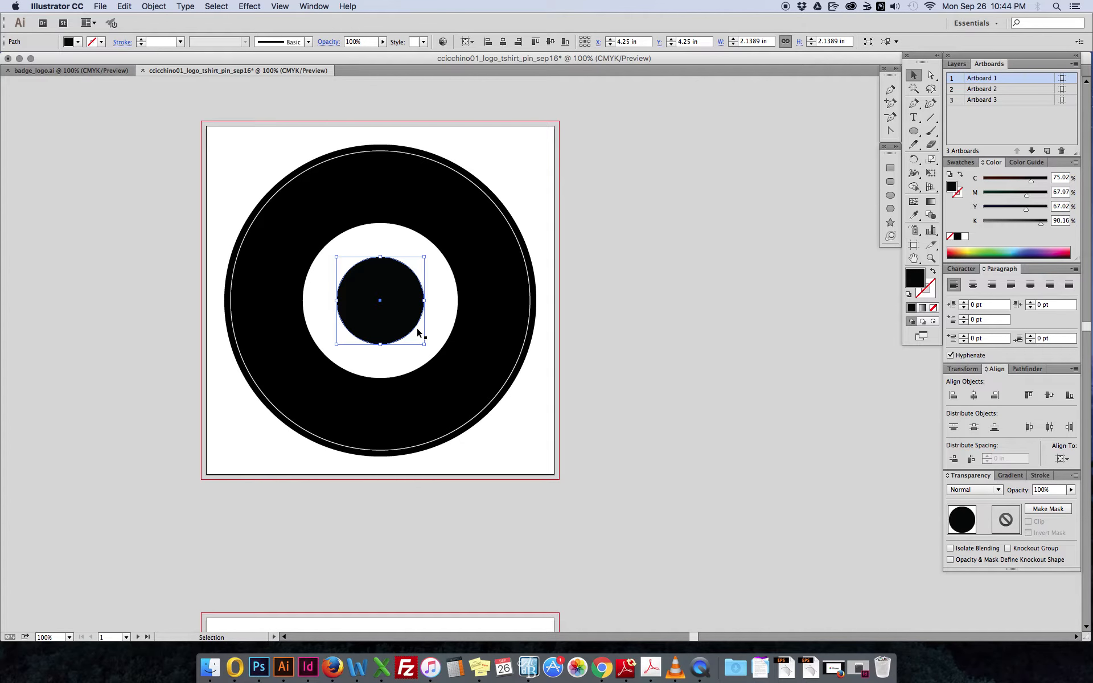
key(super+c)
key(super+f)
drag(424, 258, 460, 228)
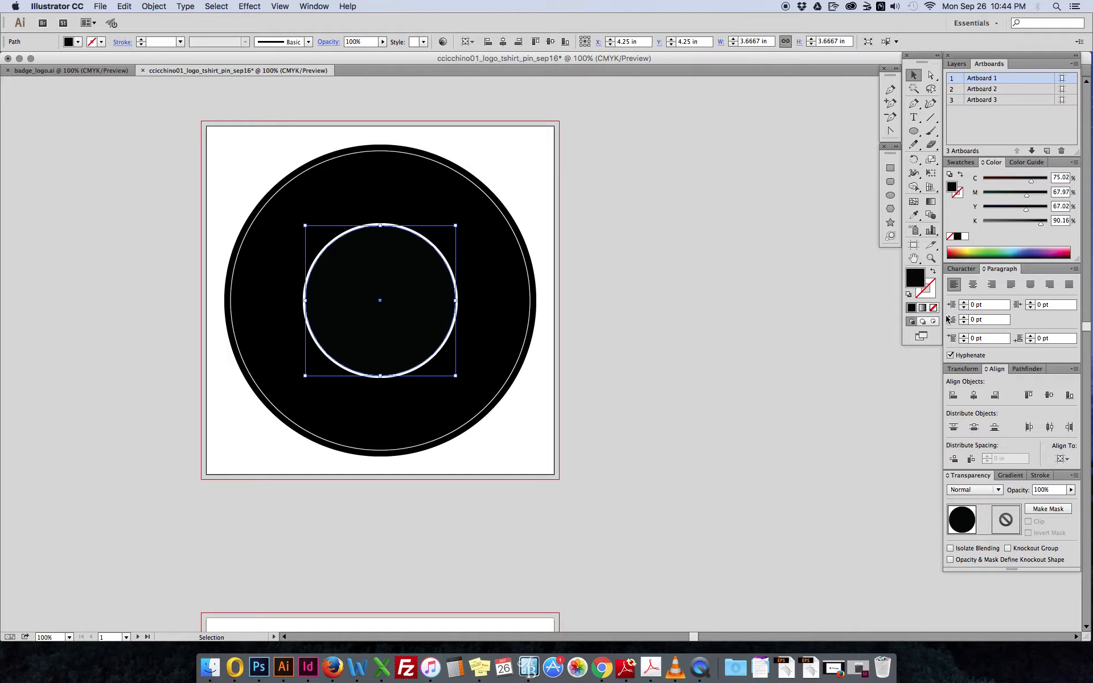
click(934, 273)
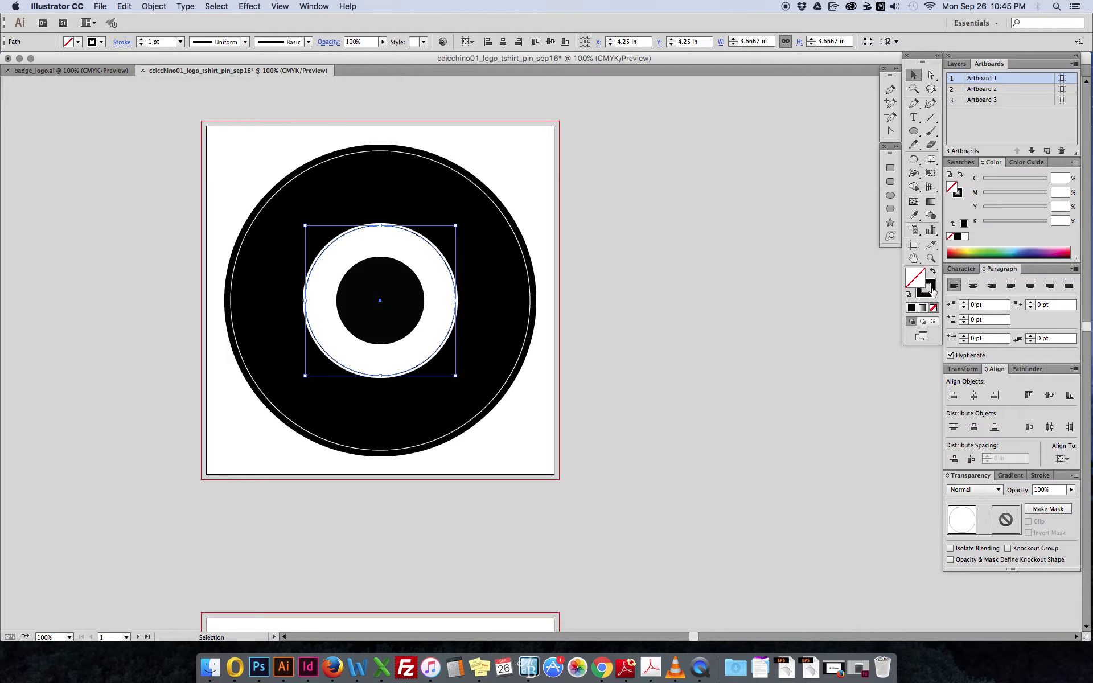
click(661, 367)
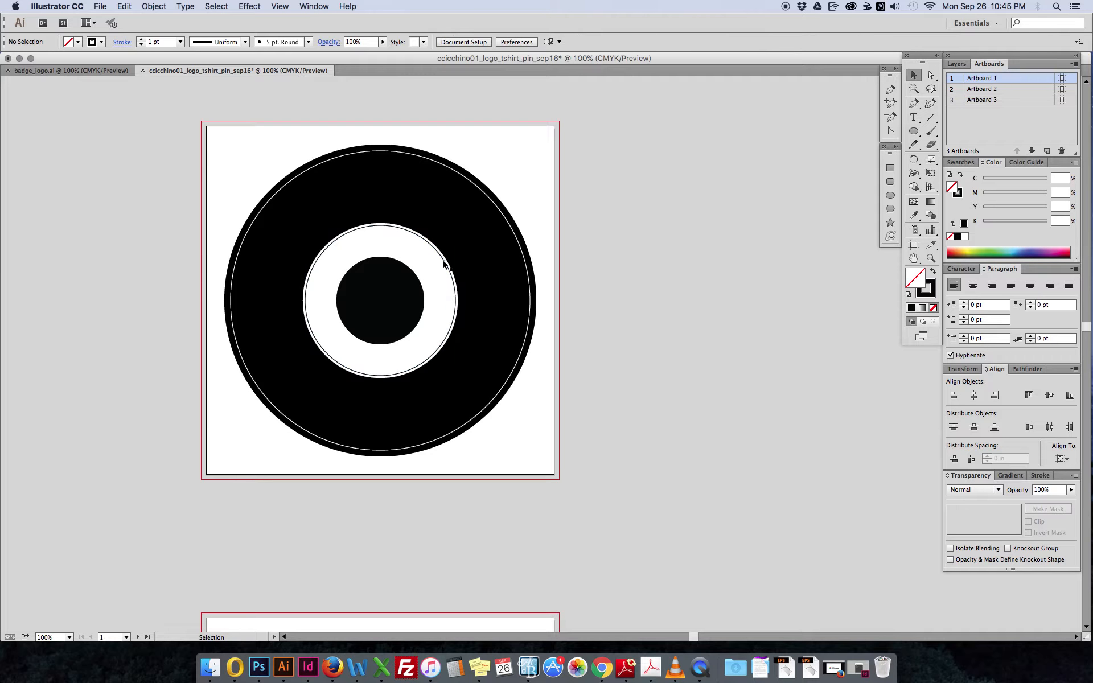
Set the stroke weight of the thin black ring inside the white circle's edge to 2 pt
click(448, 285)
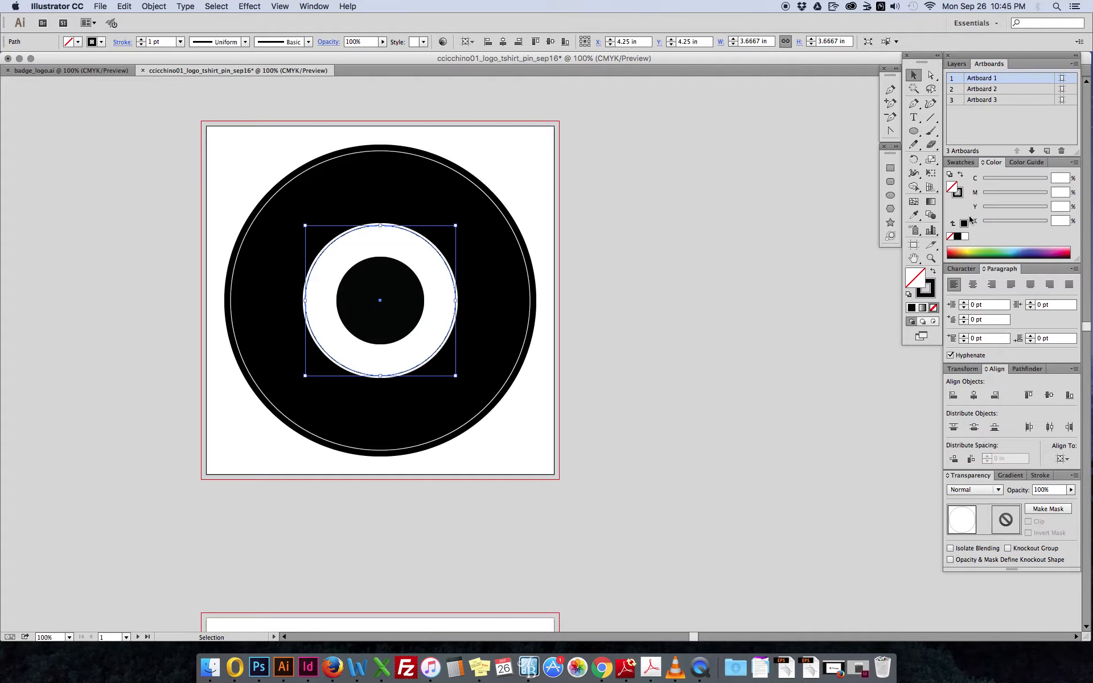
click(1039, 477)
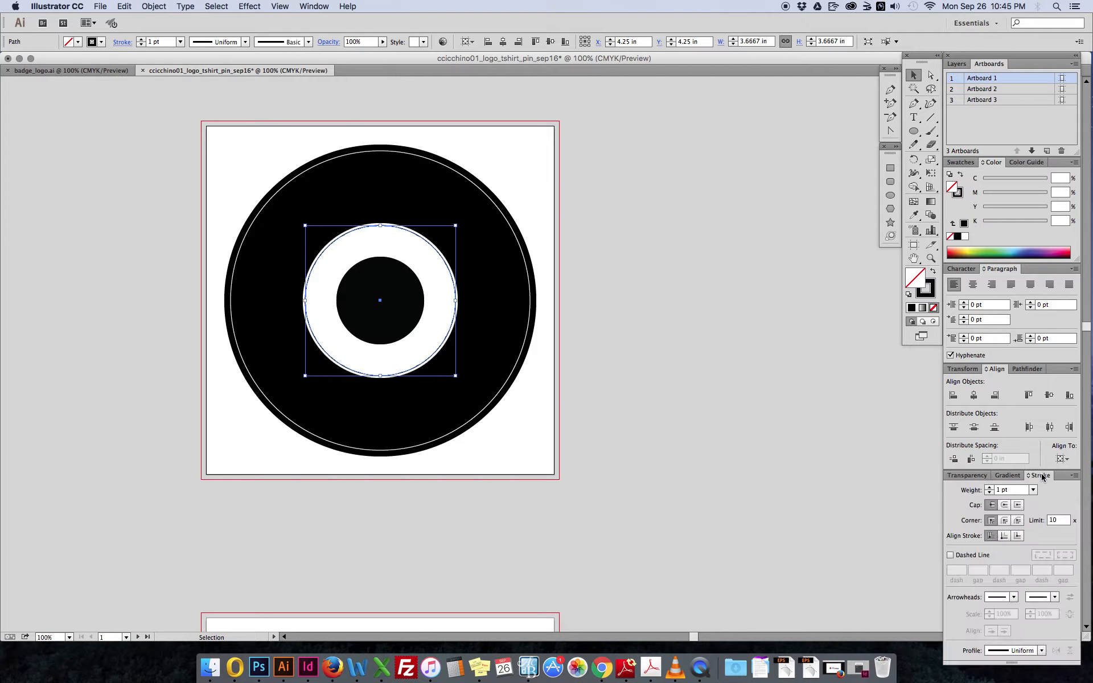
click(1001, 490)
text(2)
key(Return)
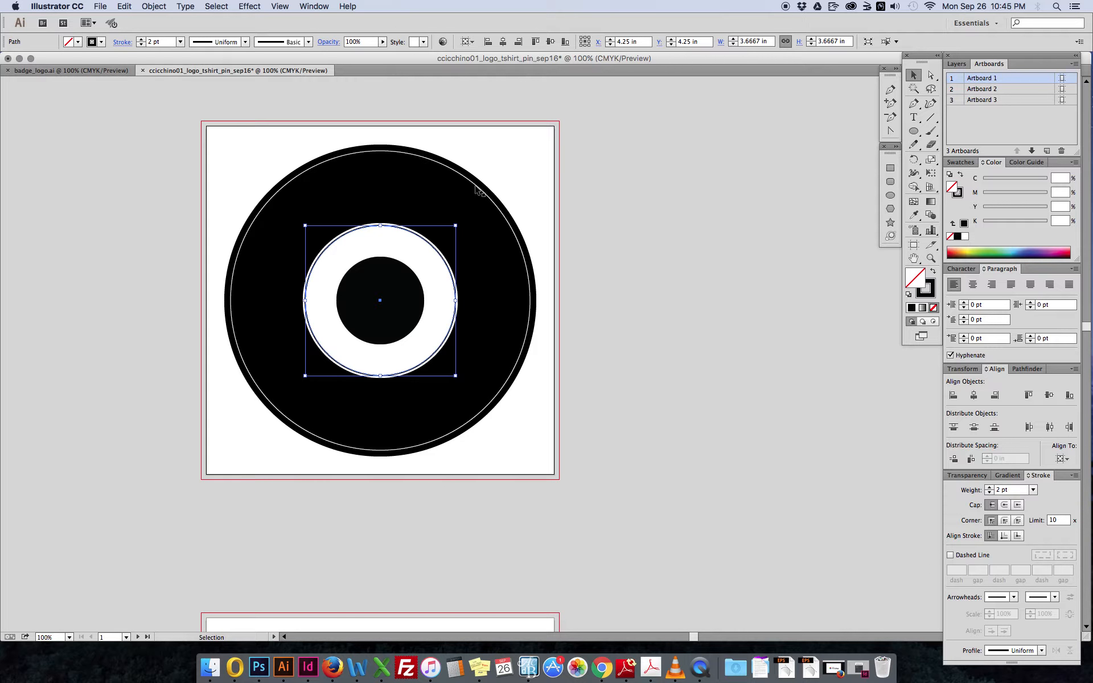
Paste a copy of the thin black ring in front, scale it around its center to about 2.25 in, and set its stroke to 2 pt
key(a)
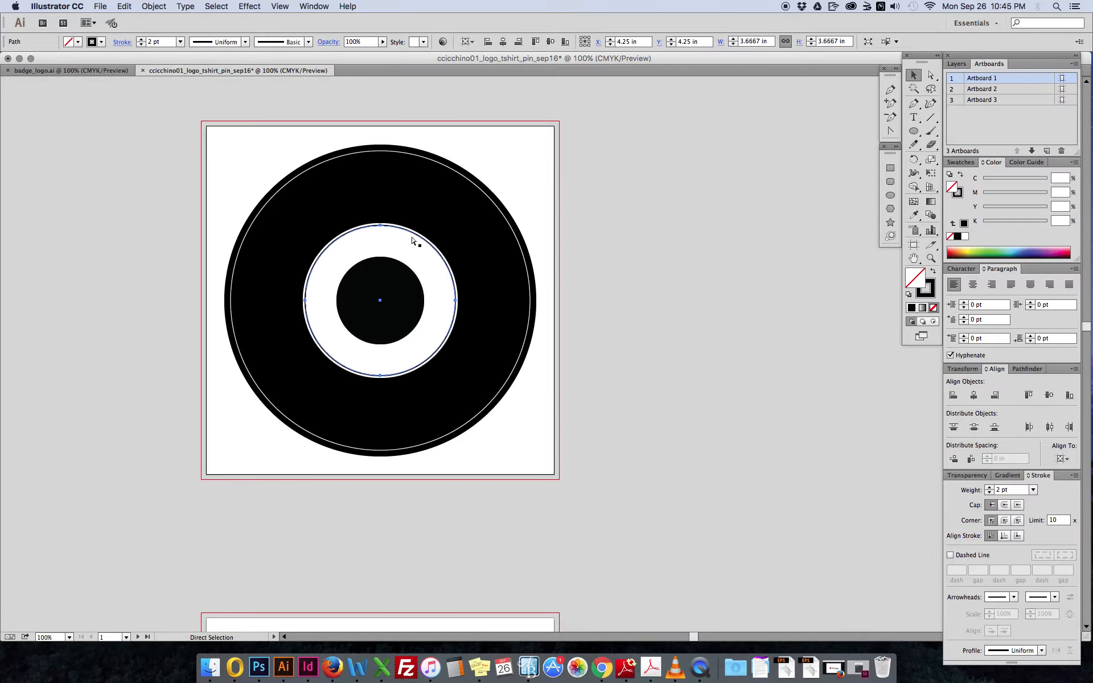
drag(456, 226, 429, 247)
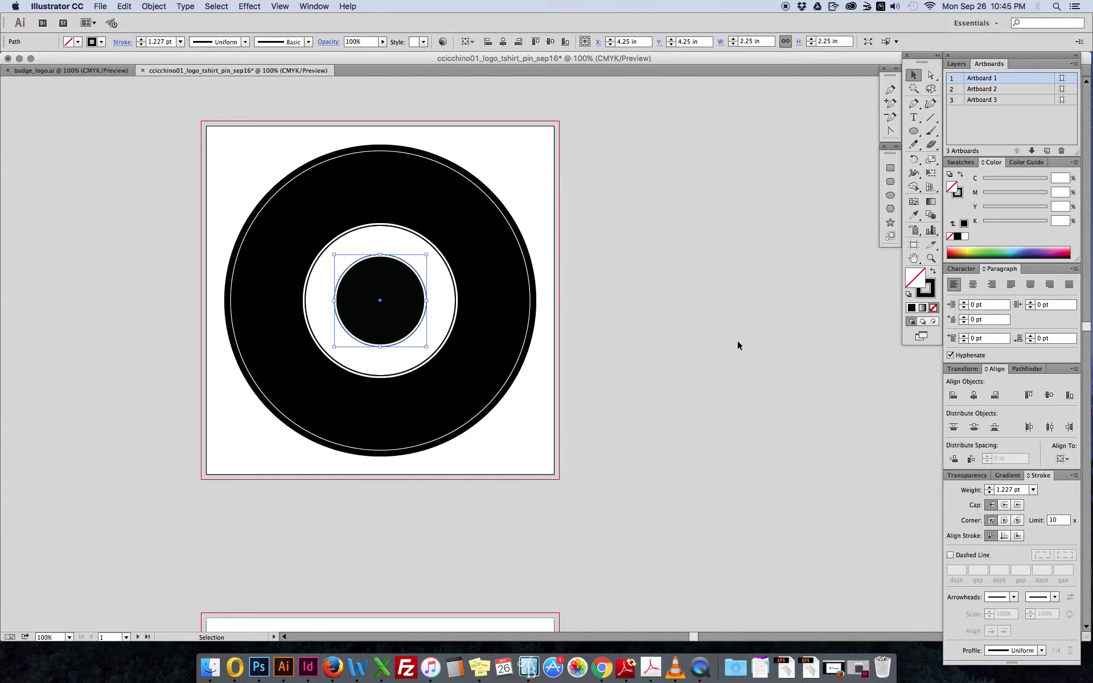
click(1020, 490)
text(2)
key(Return)
click(612, 334)
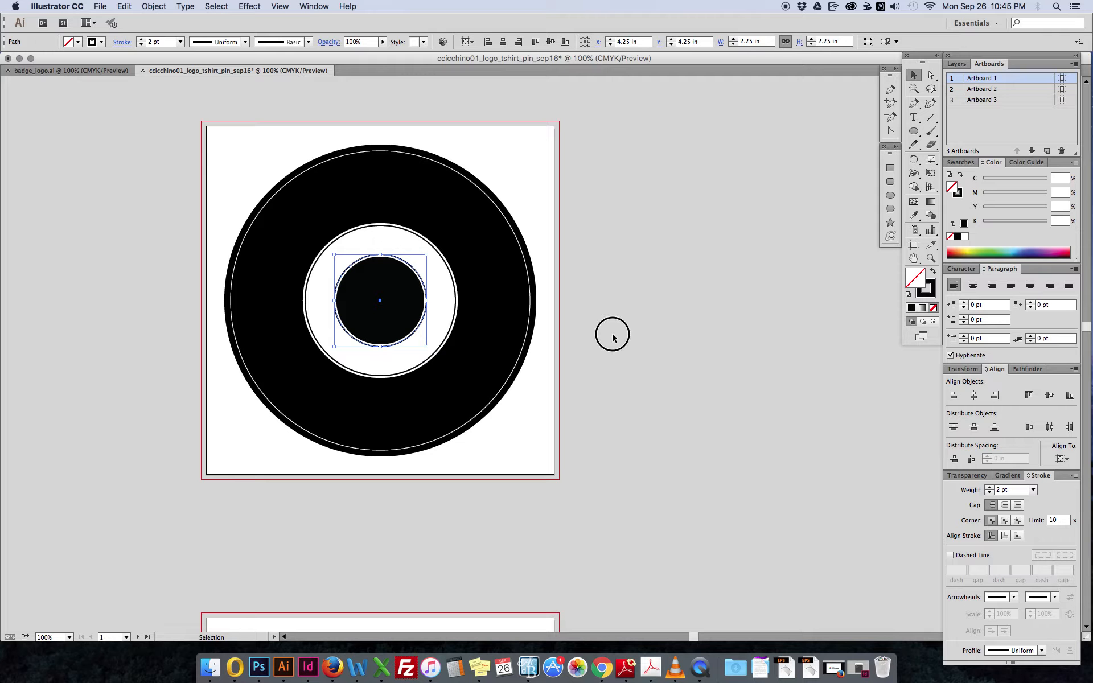
Set the stroke weight of the white ring near the badge's outer edge to 4 pt
click(504, 213)
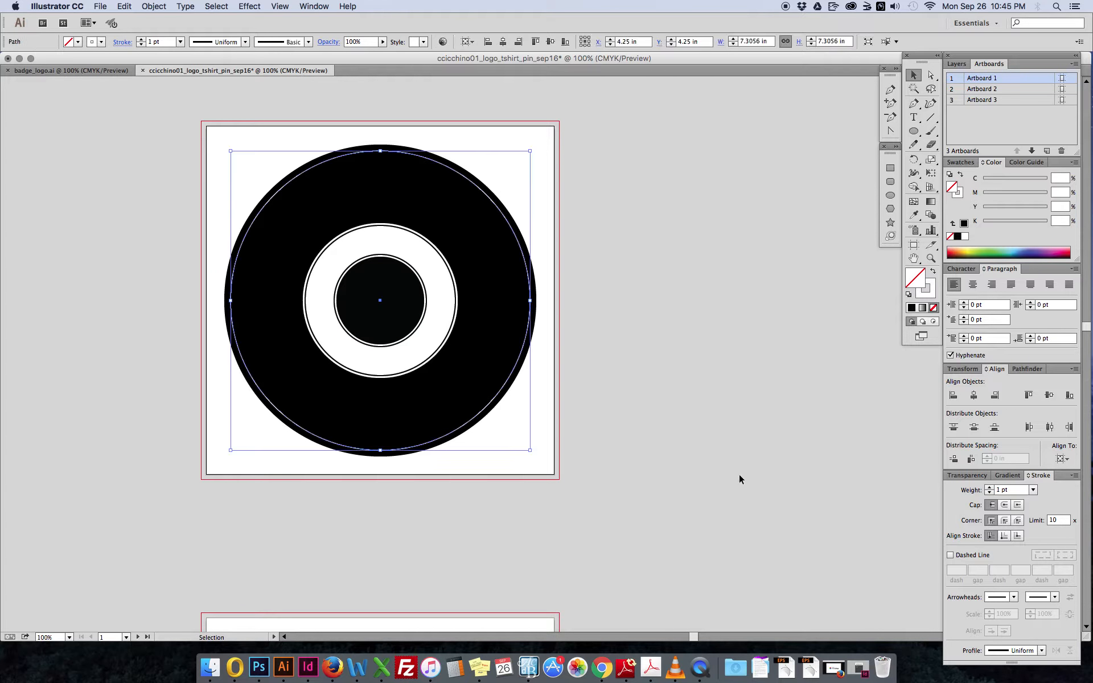
click(1021, 491)
text(4)
key(Return)
click(654, 422)
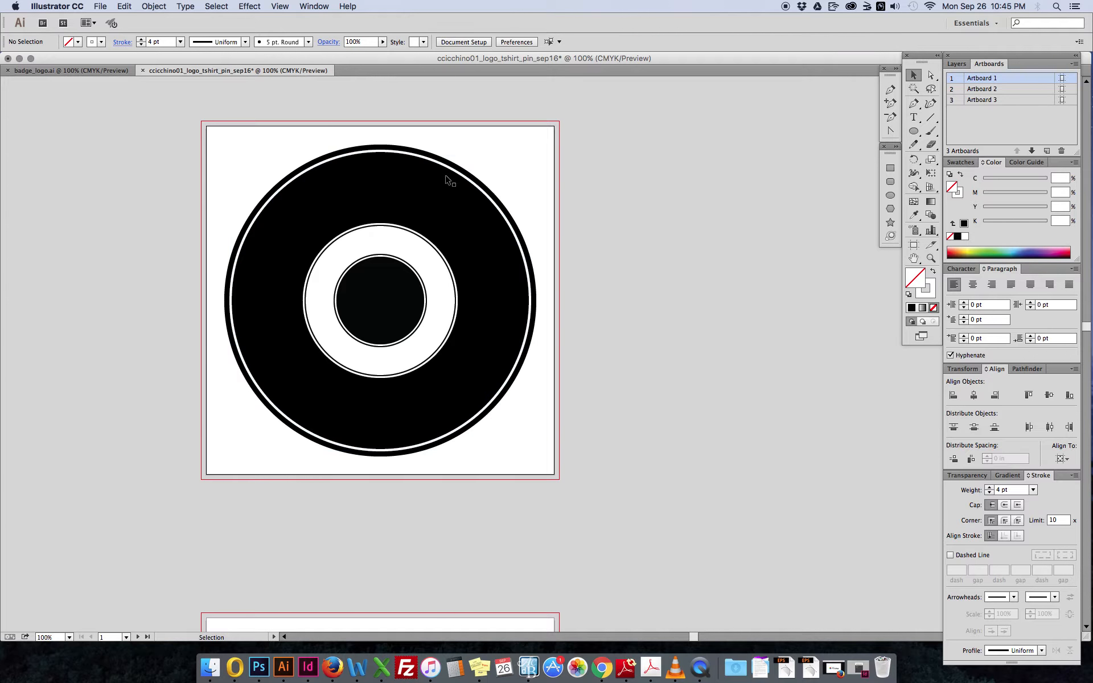
click(393, 154)
click(646, 245)
Paste a copy of the black ring around the center circle in front and scale it around its center to about 3 in
click(426, 292)
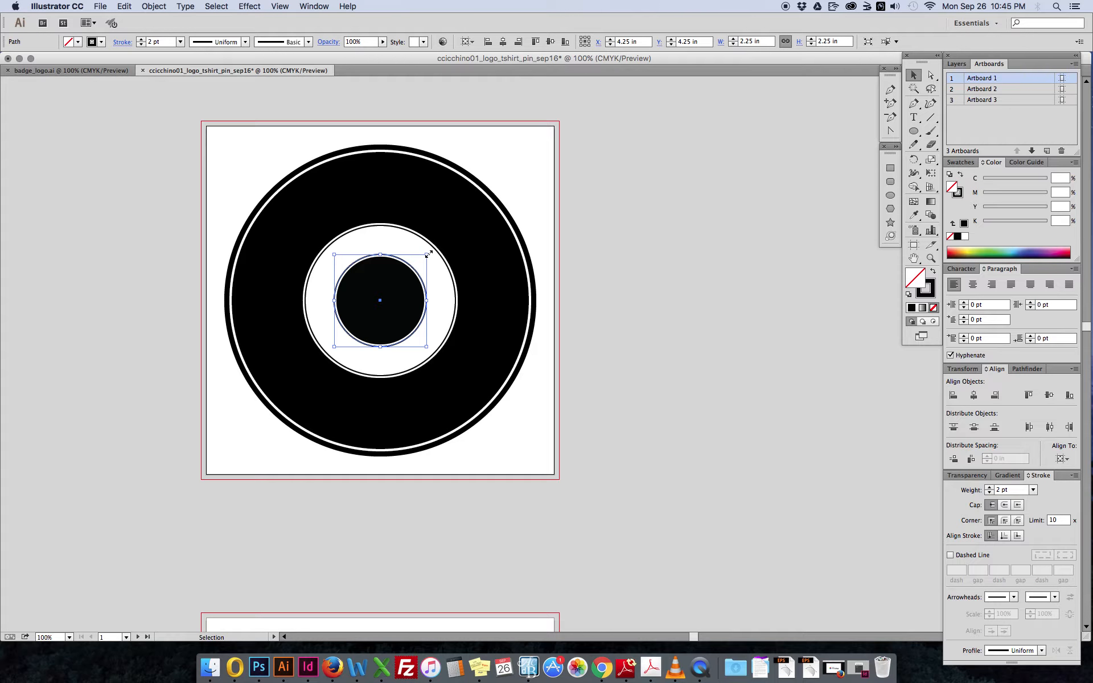
key(super+c)
key(super+f)
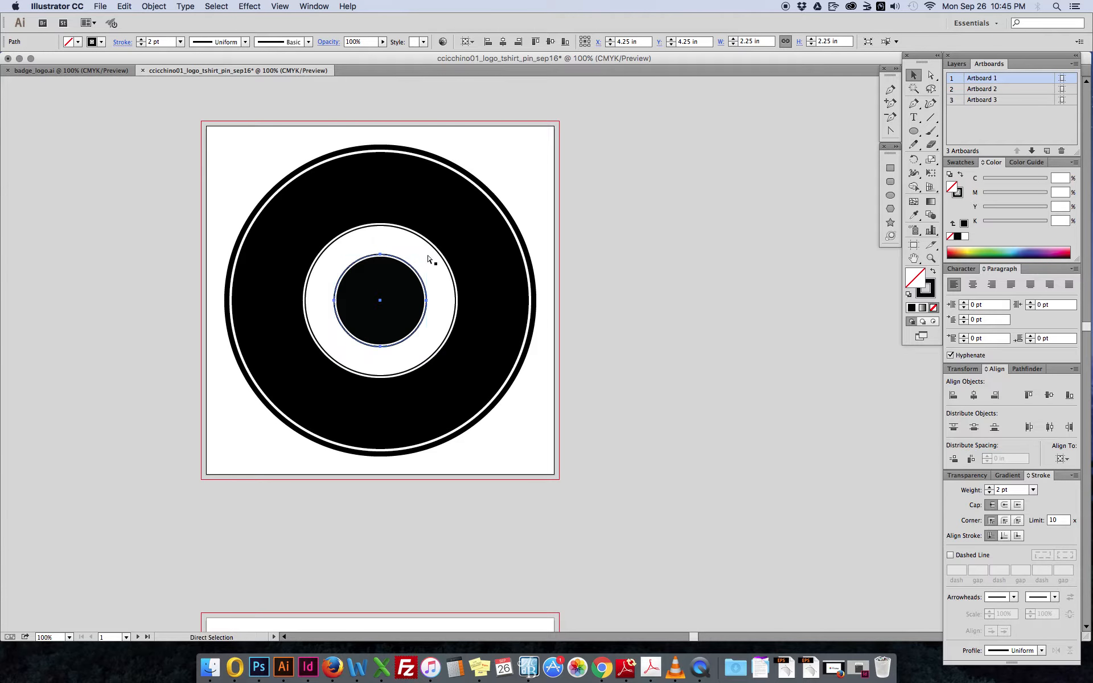
drag(427, 255, 442, 239)
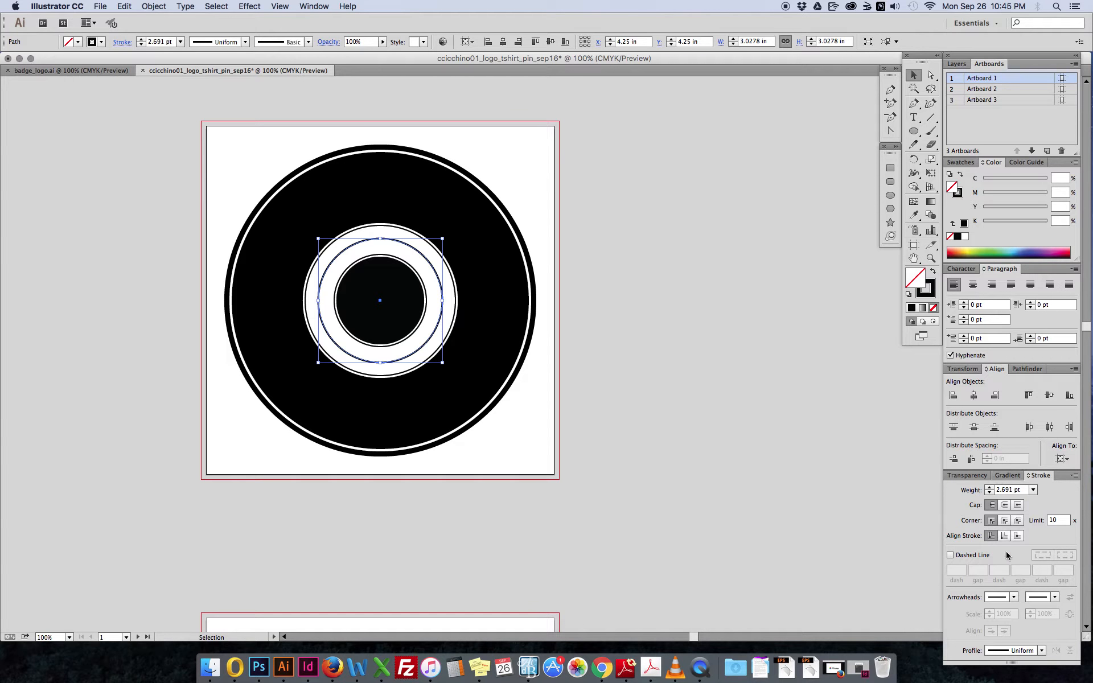
Make the new ring a dashed line with a 0 pt dash, a 17 pt gap and round caps
click(949, 555)
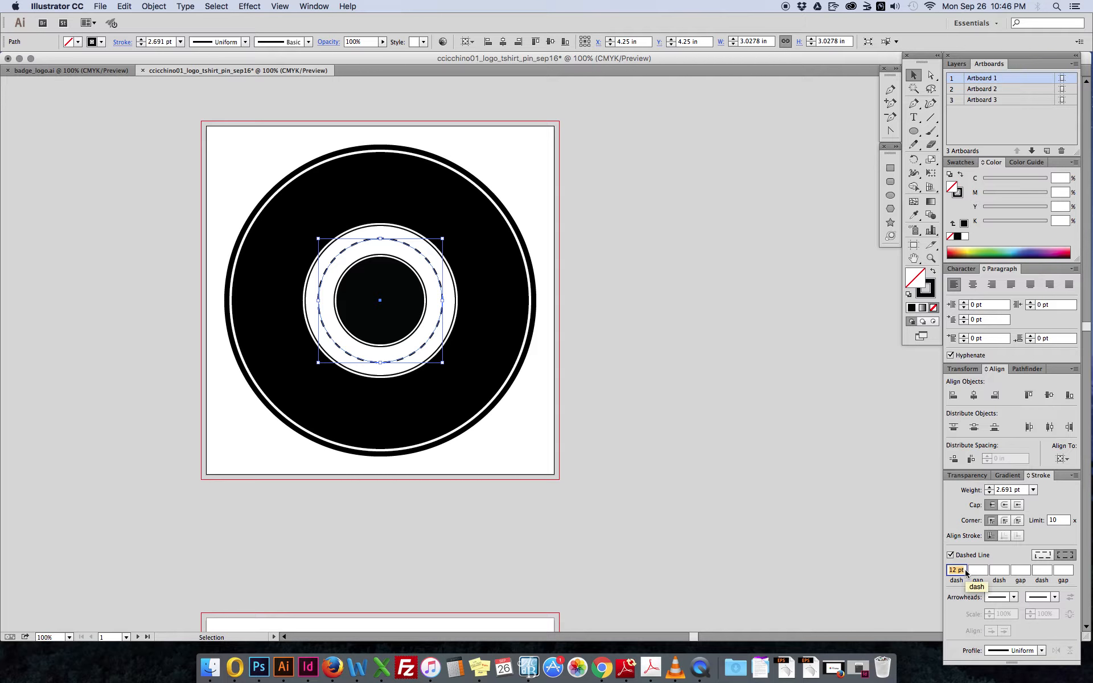
text(0)
click(977, 570)
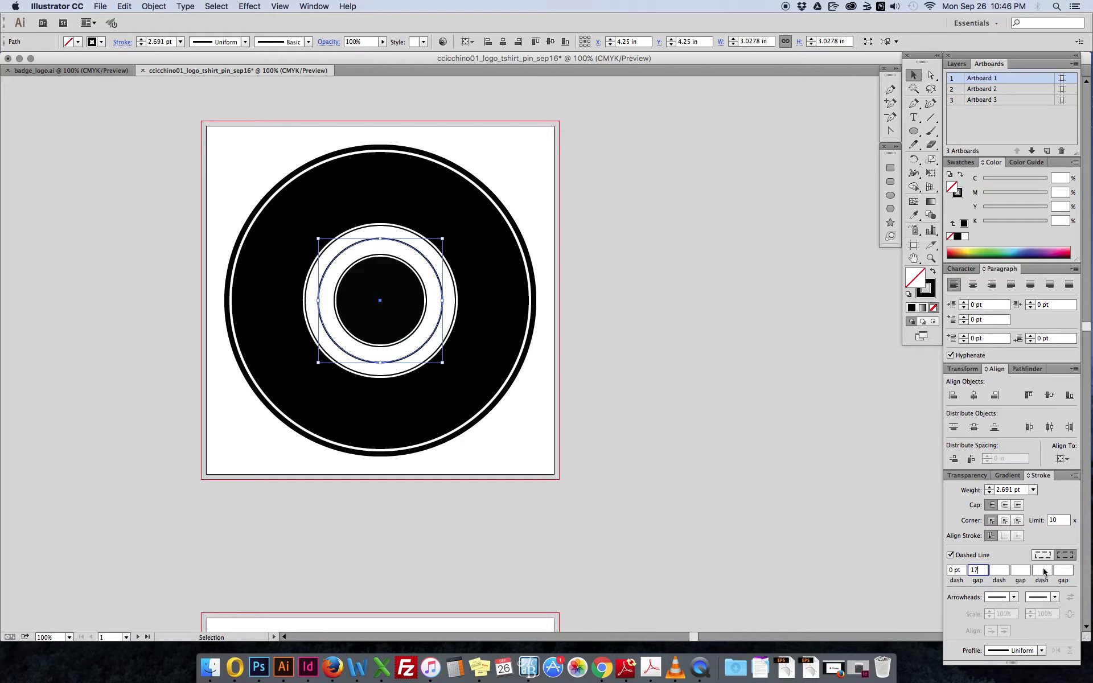
click(1005, 505)
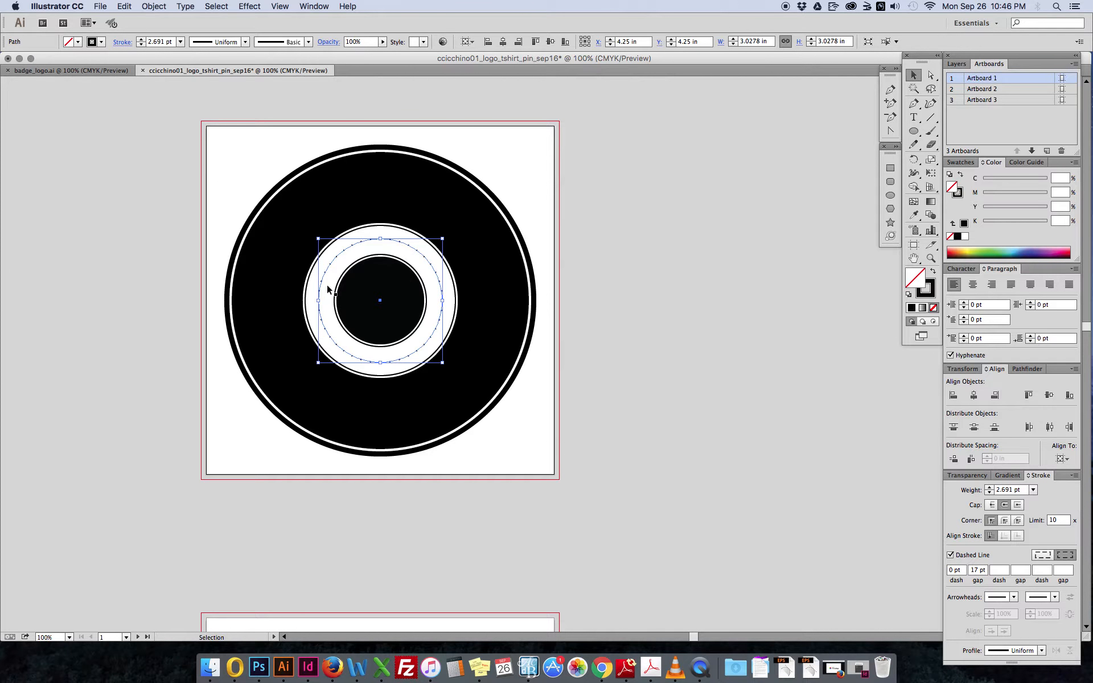
Adjust the dotted ring's stroke weight to 8 pt
click(1008, 490)
text(3)
key(Return)
text(17)
key(Return)
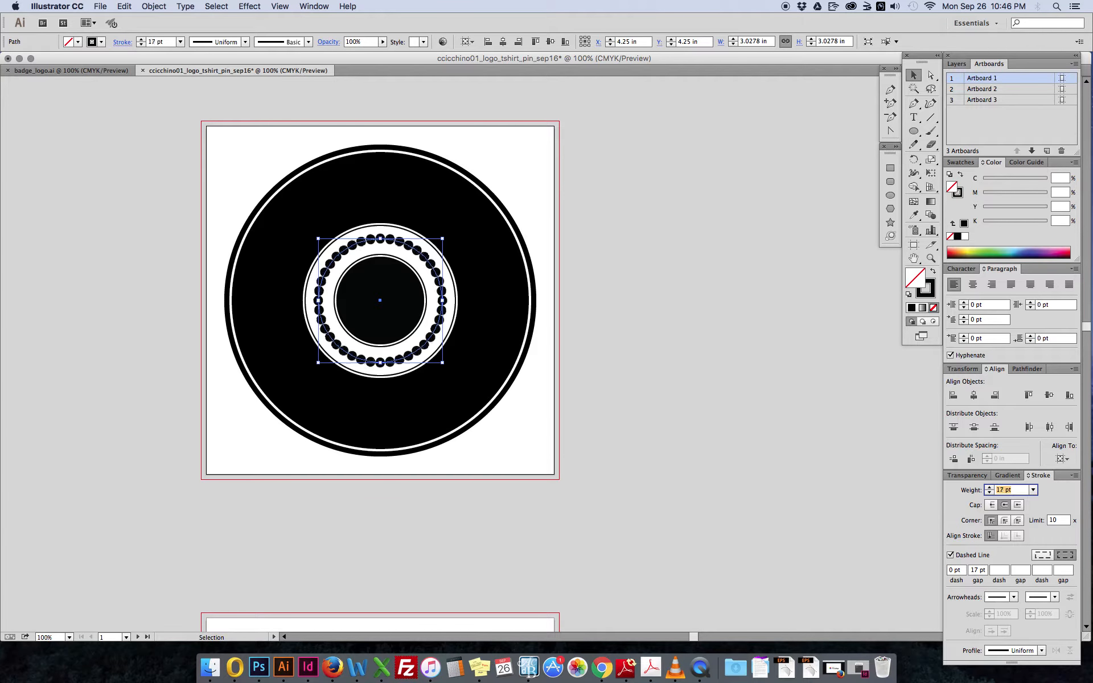
key(Down)
key(Down)
key(Down)
key(Down)
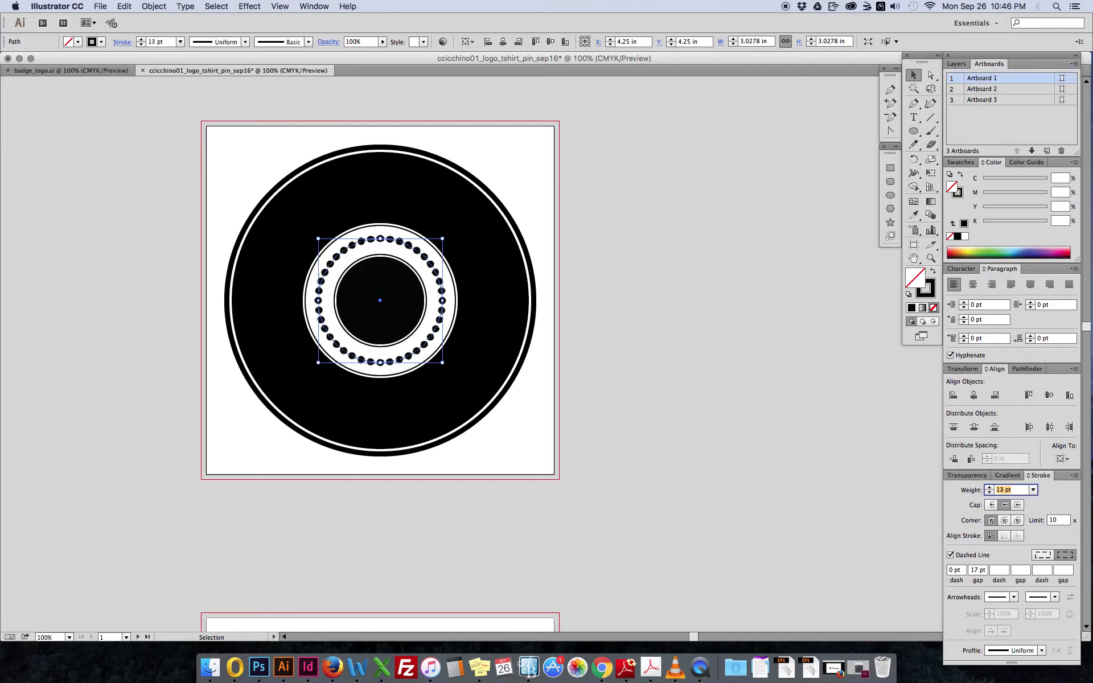
key(Down)
key(Down)
key(Down)
key(Down)
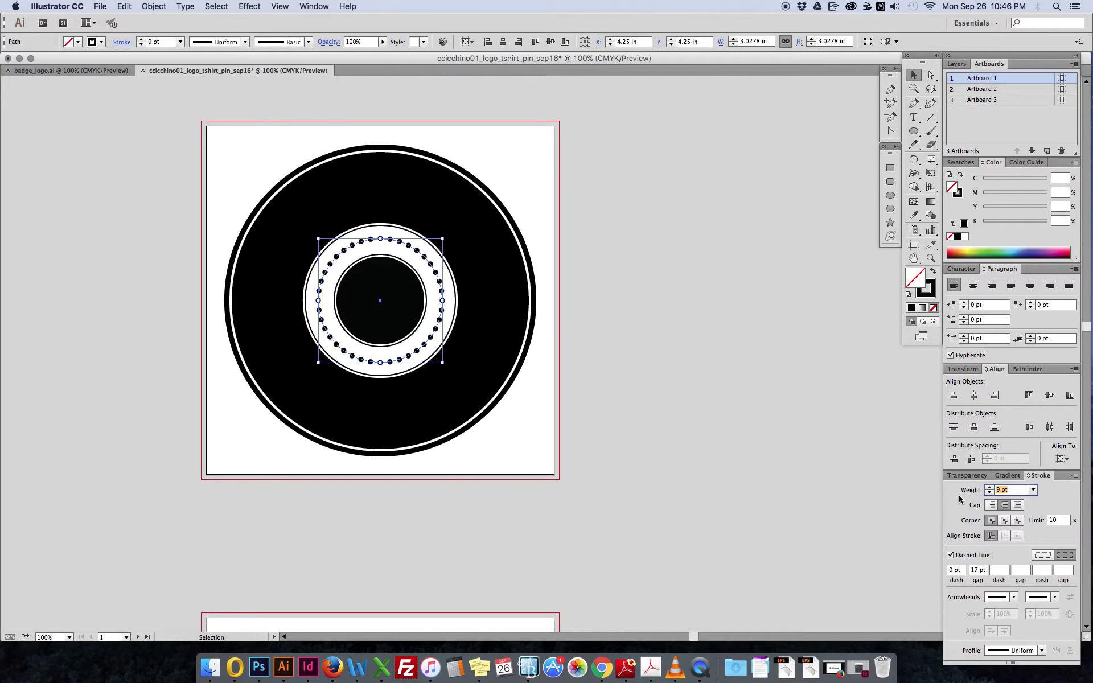
key(Down)
click(661, 406)
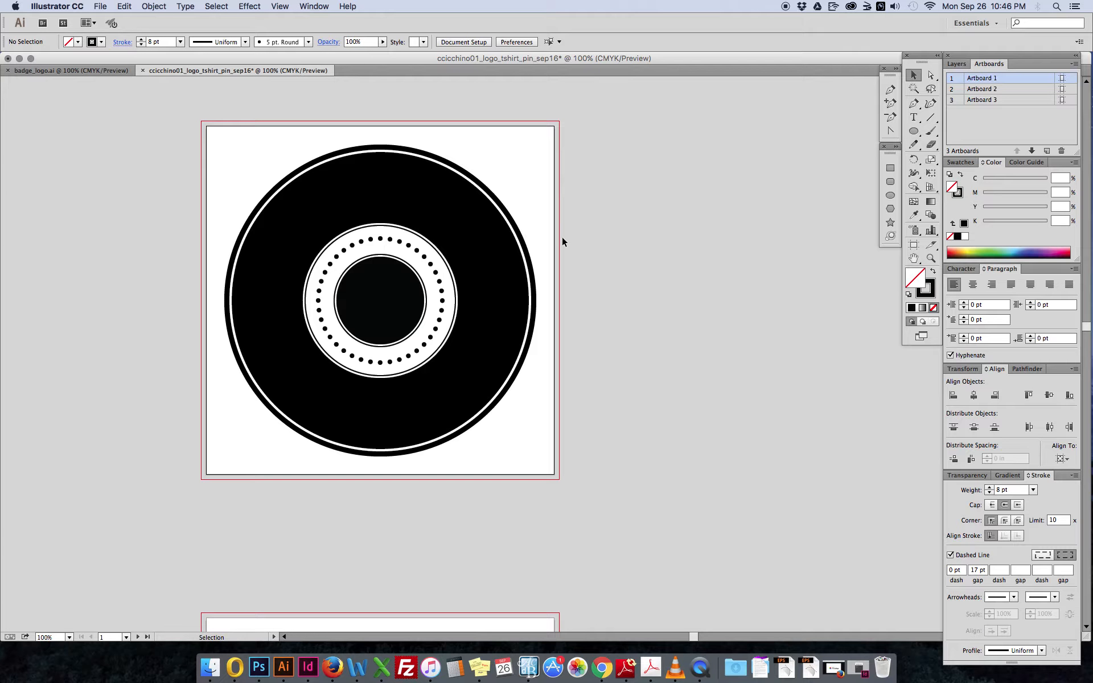
Paste a copy of the thin black ring at the white circle's edge in front and scale it around its center to about 5.6 in
click(391, 243)
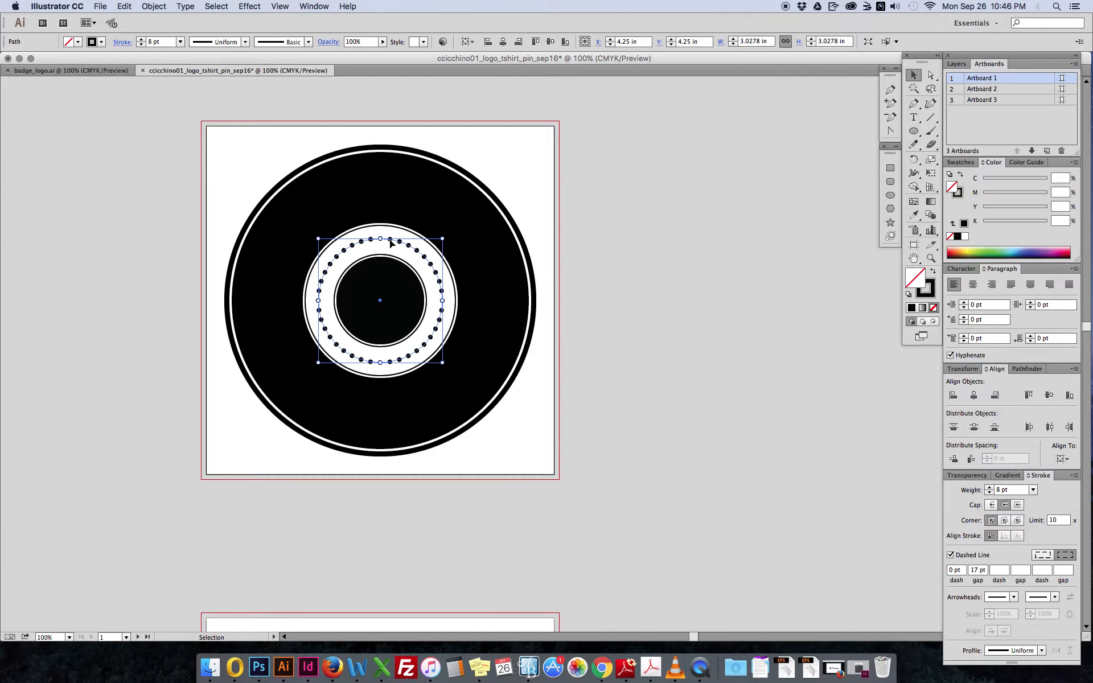
click(389, 227)
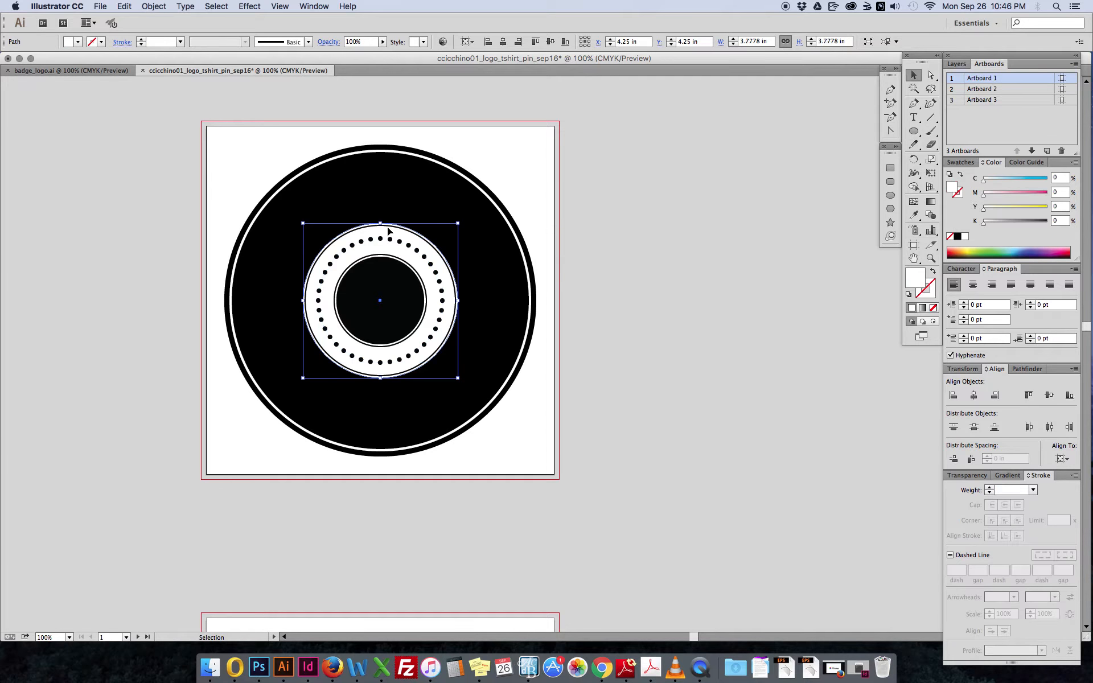
key(super+c)
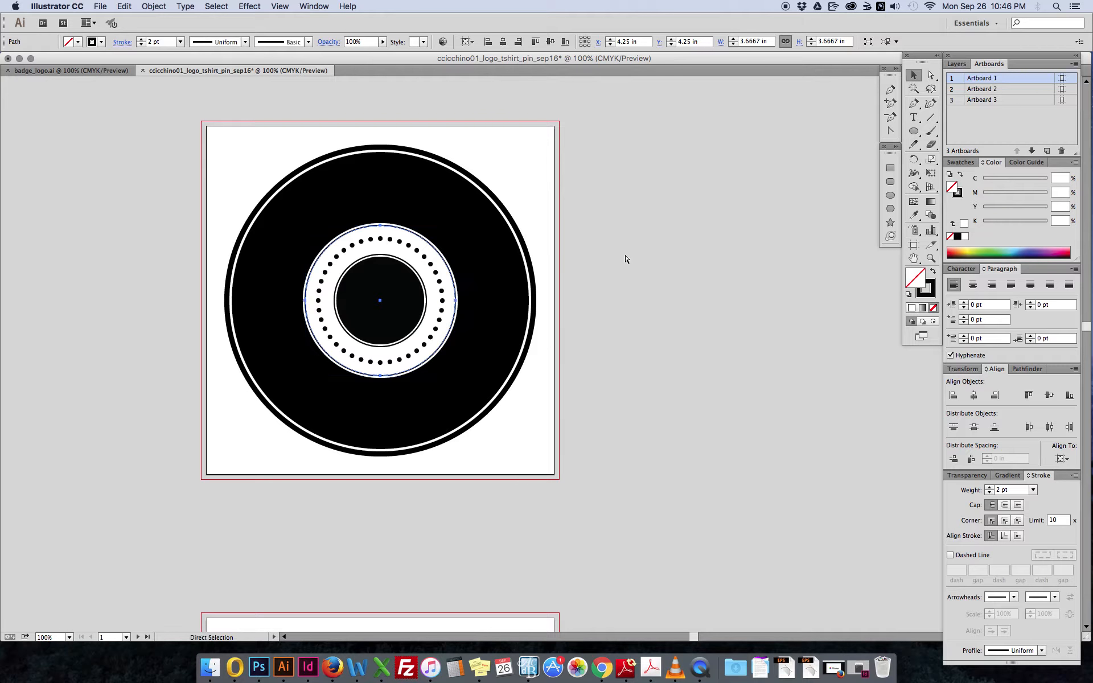
key(super+f)
mouse_move(457, 226)
mouse_down()
mouse_move(503, 170)
mouse_move(494, 178)
mouse_up()
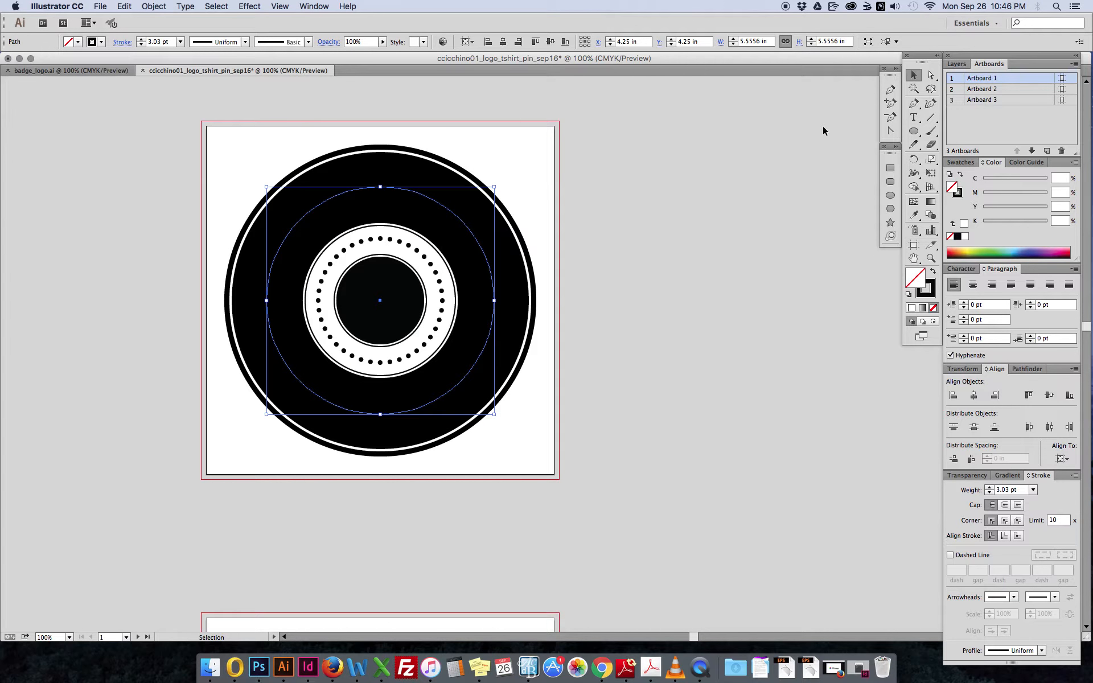
Add the designer's full name in capitals as type on the thin ring path in the black band and fill it white
click(914, 118)
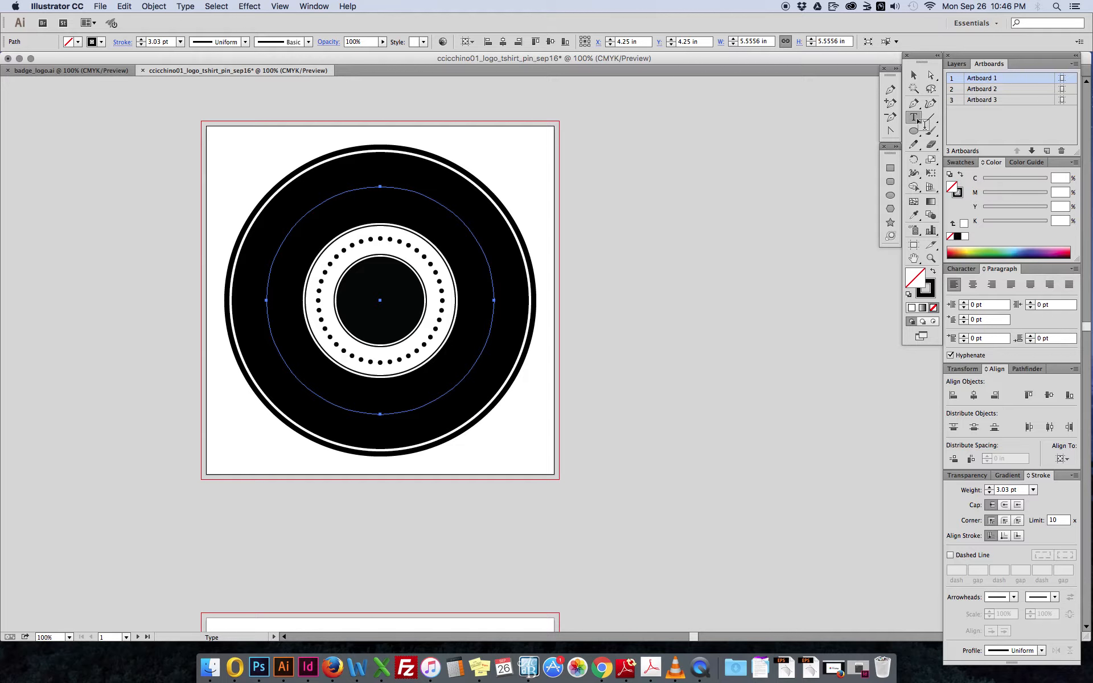
drag(918, 120, 971, 149)
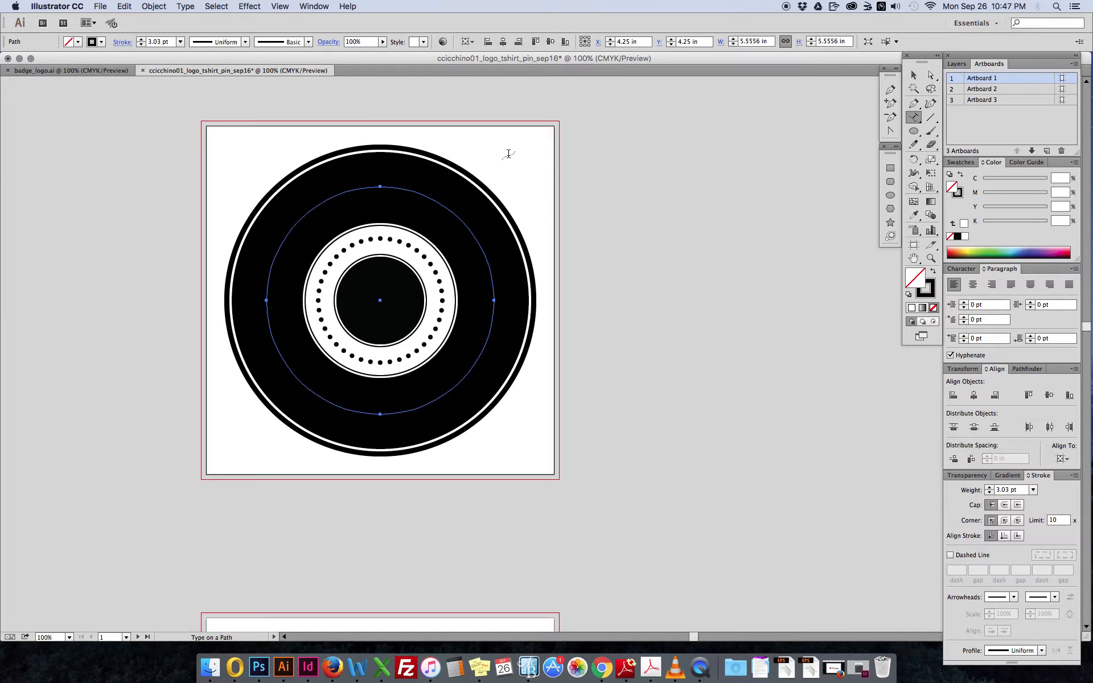
click(390, 187)
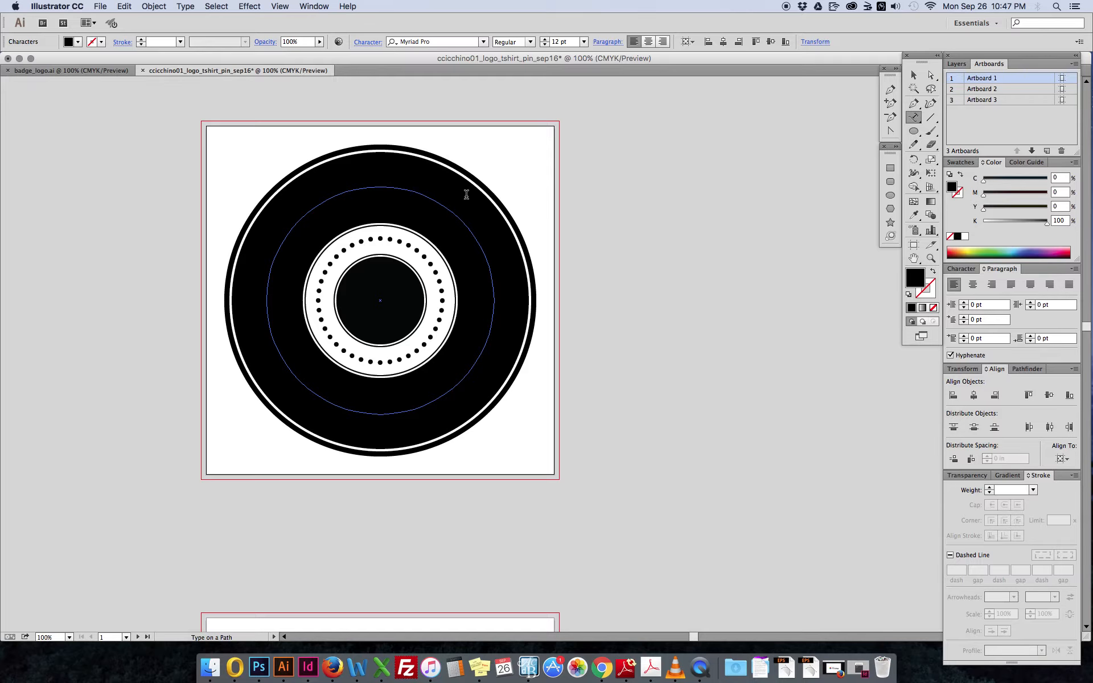
key(super+a)
click(965, 237)
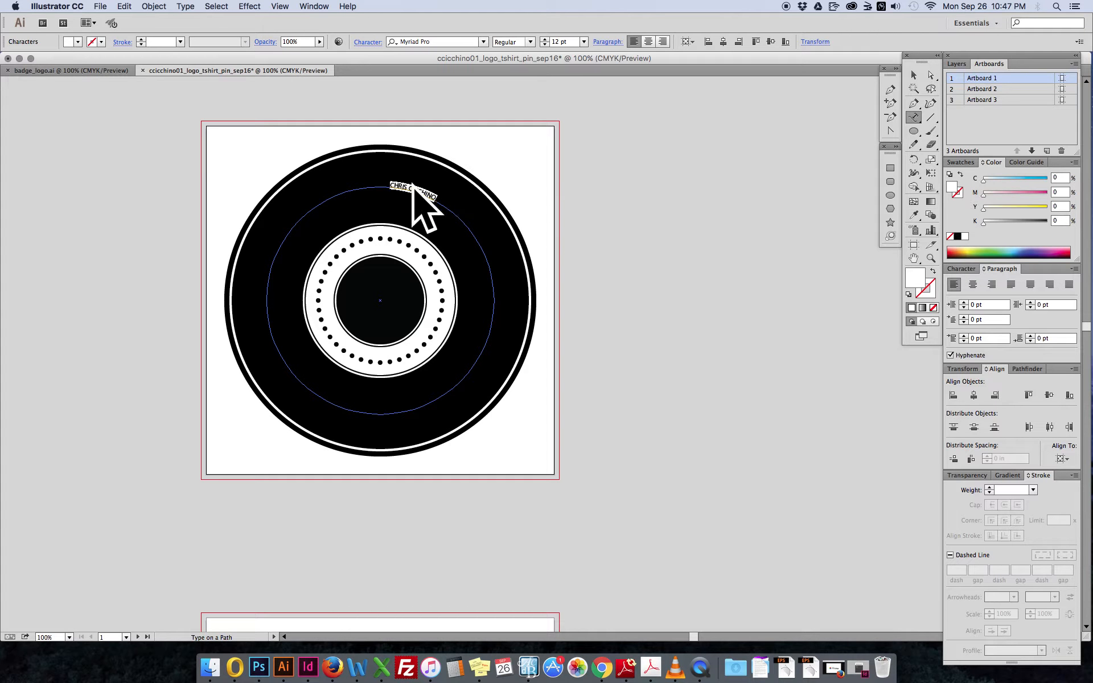
Center-align the name on its path and slide it around to the top middle of the circle
click(649, 42)
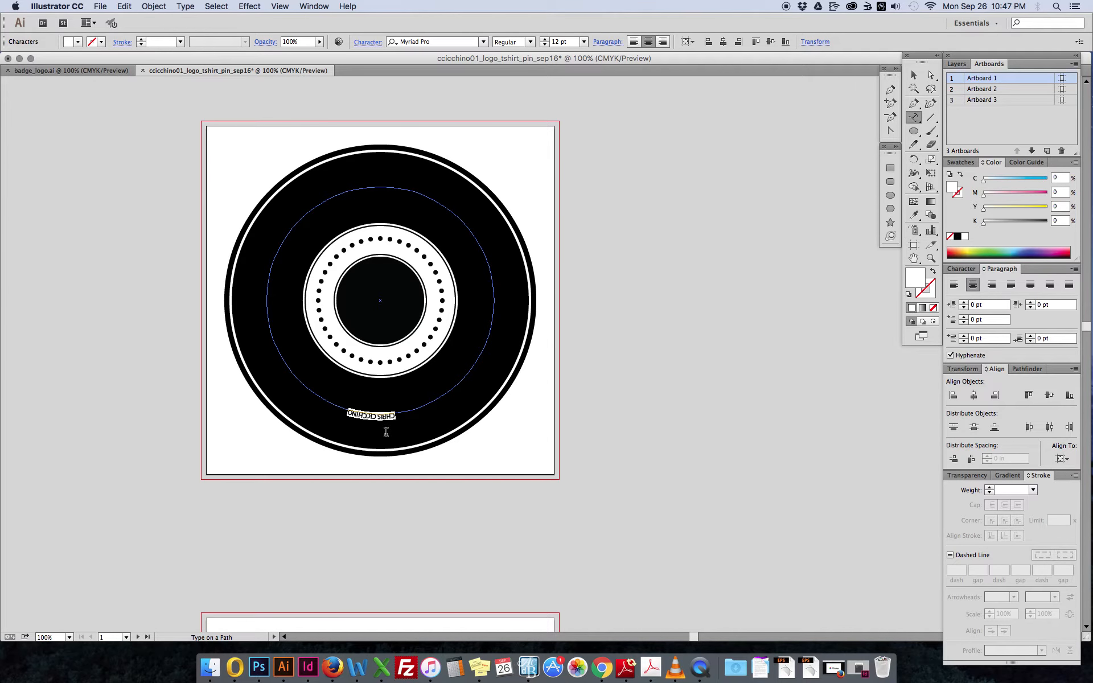
click(914, 74)
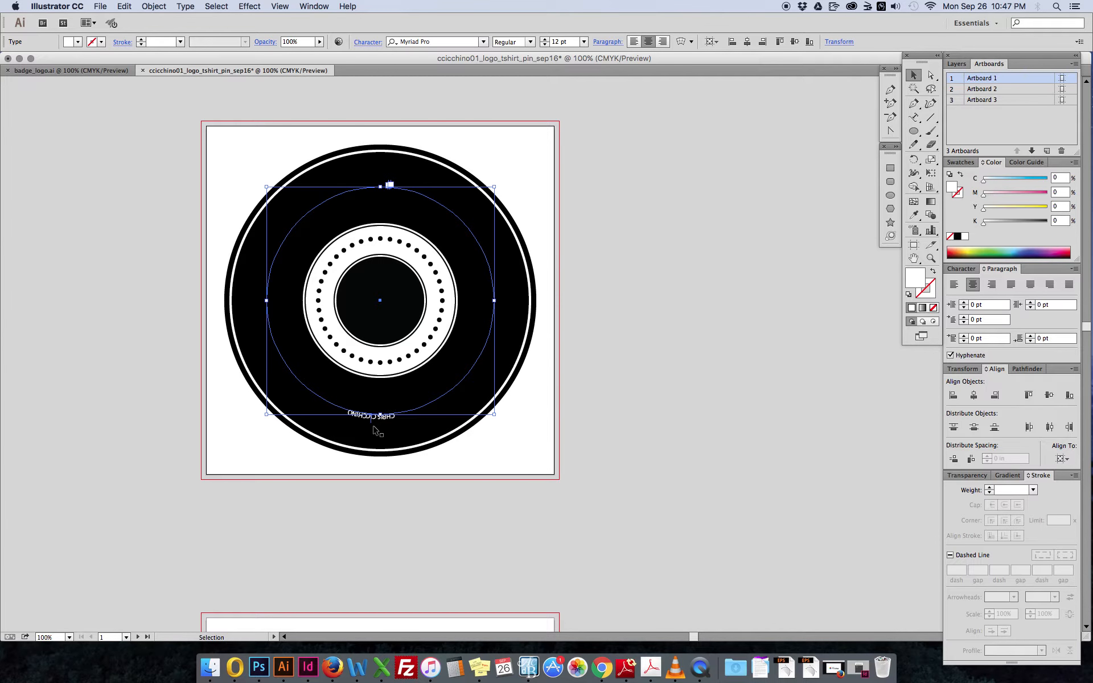
drag(371, 422, 390, 505)
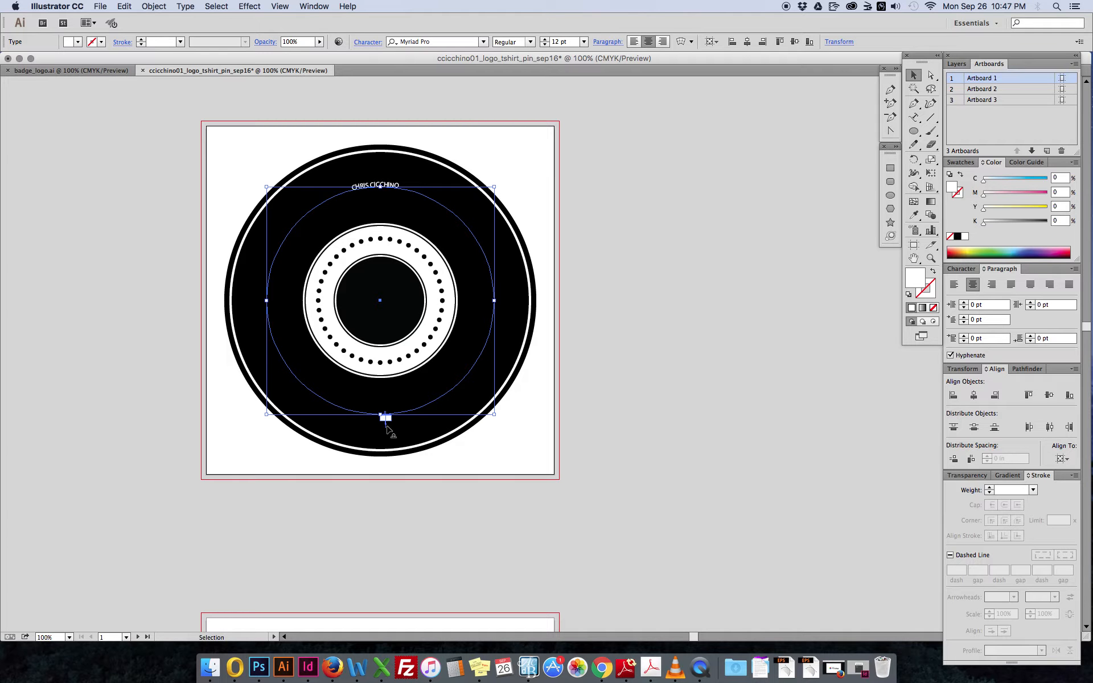
drag(386, 429, 381, 429)
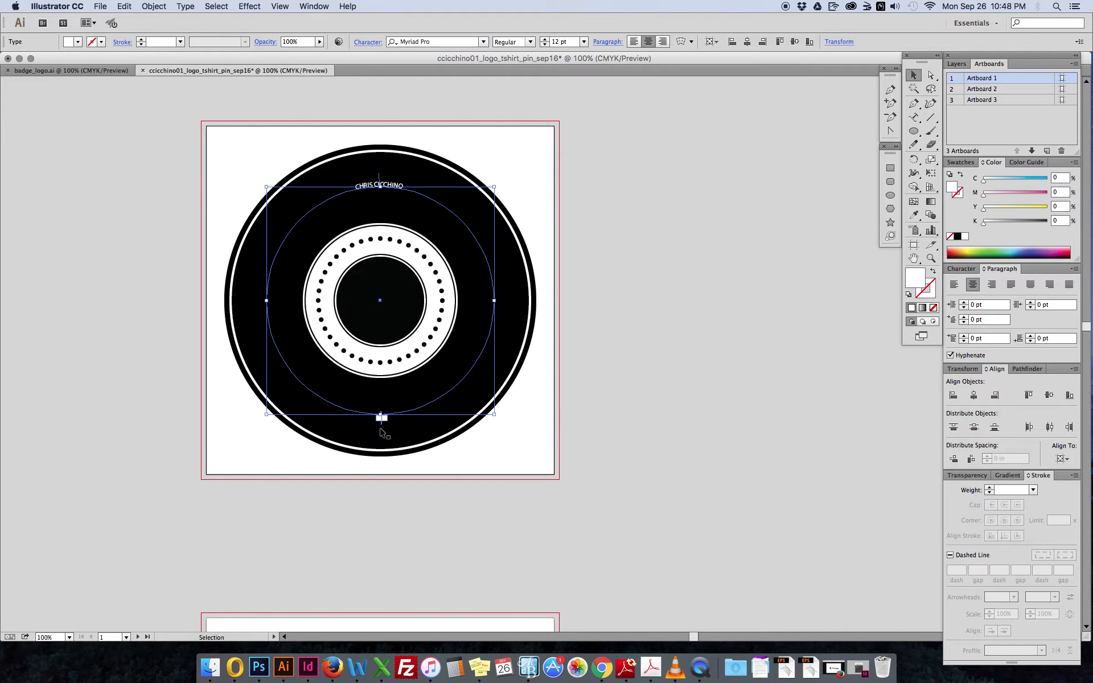
double_click(399, 182)
double_click(585, 187)
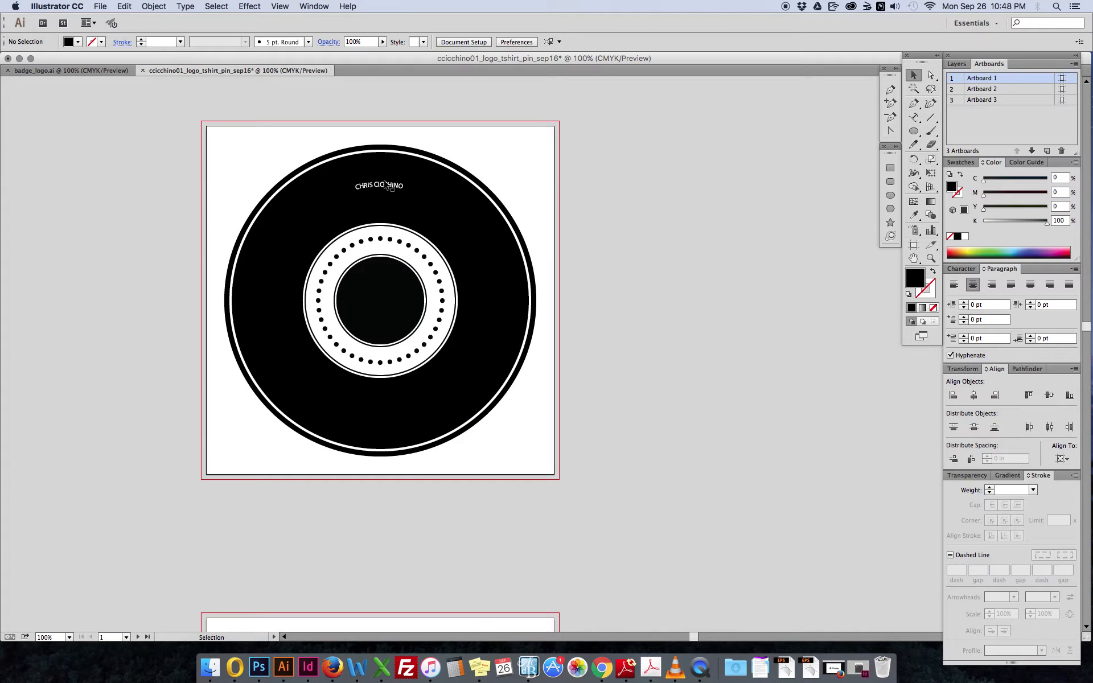
Enlarge the whole curved name to a font size of 60 pt, keeping Myriad Pro Regular
double_click(367, 183)
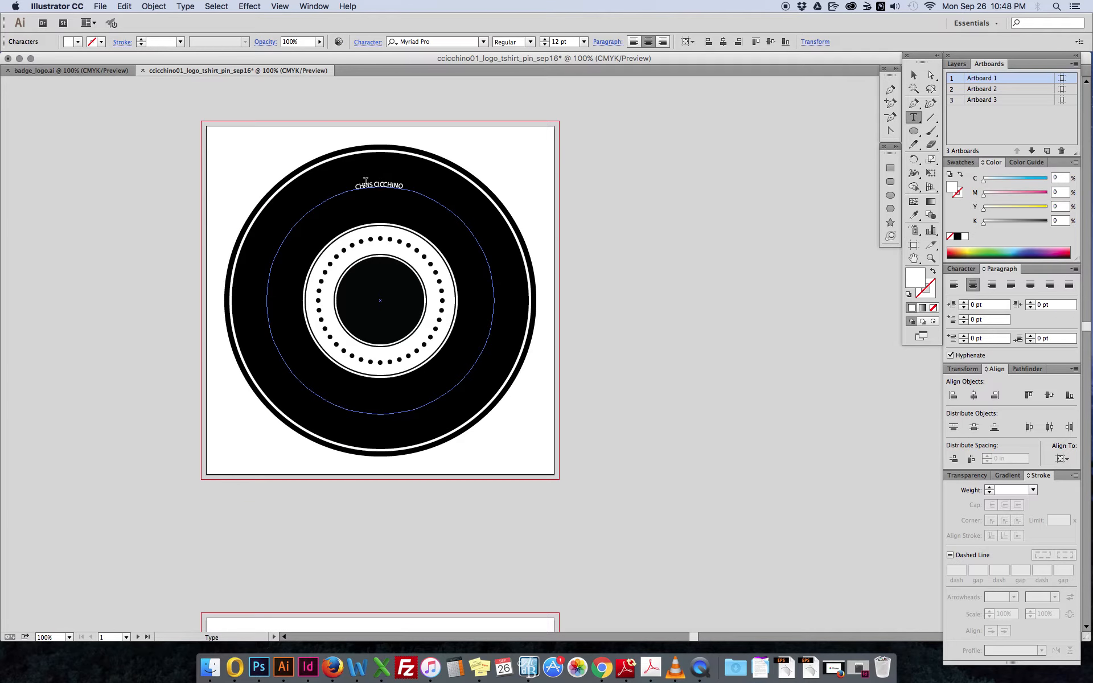
key(super+a)
click(964, 269)
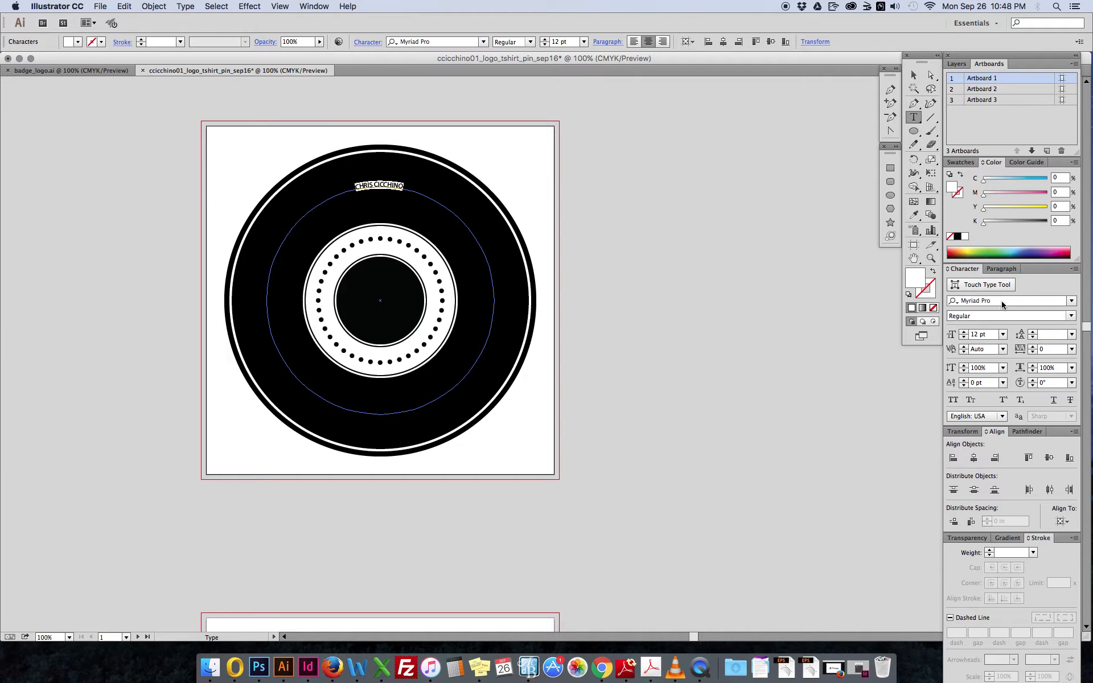
click(1071, 302)
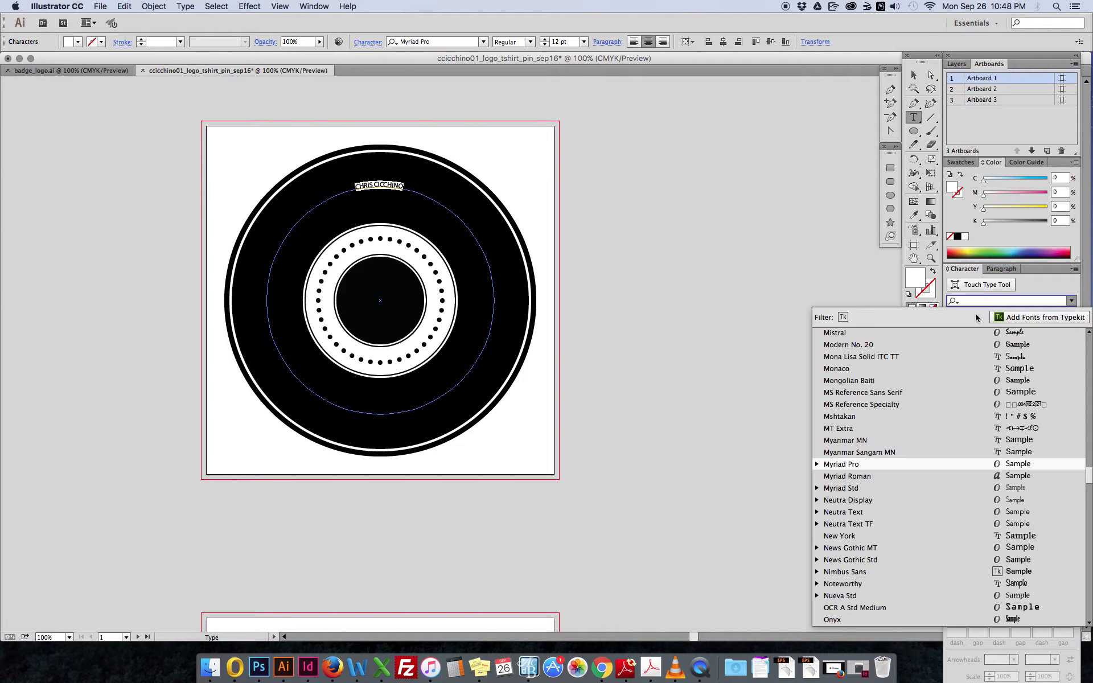
click(1050, 288)
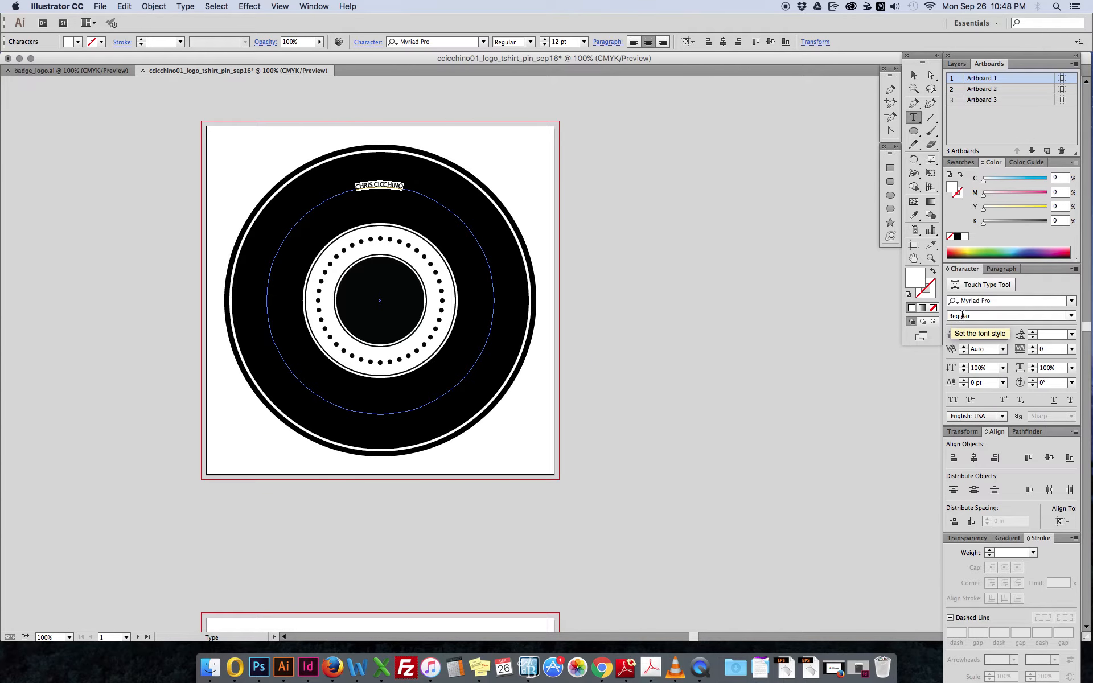
click(951, 336)
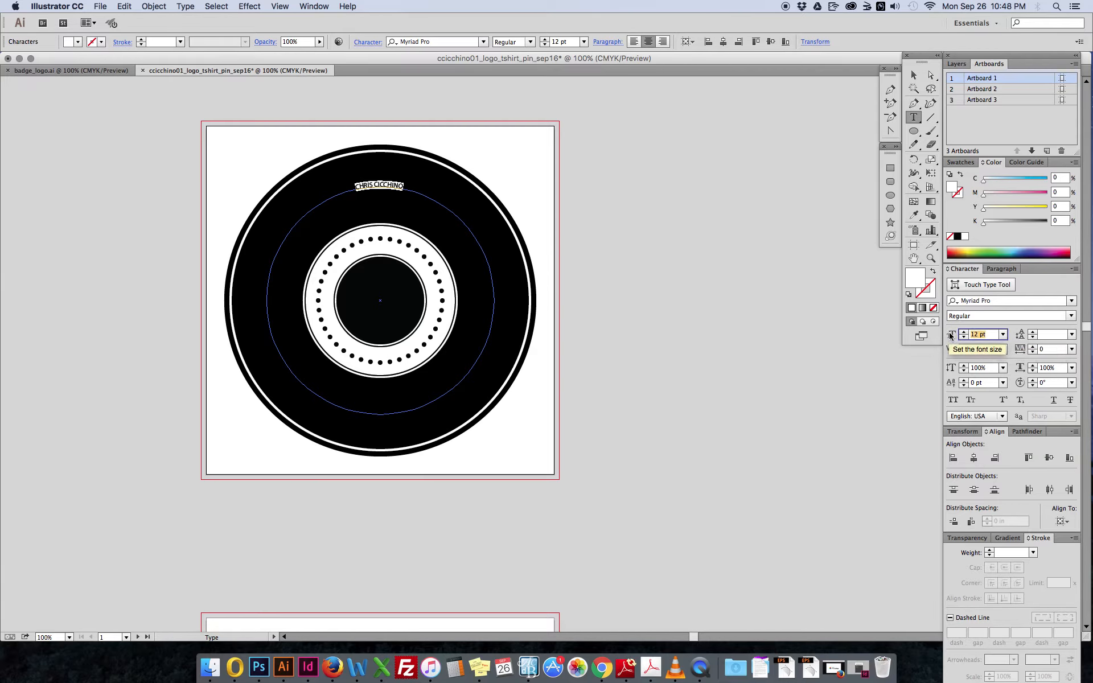
key(shift+Up)
key(shift+Up)
key(shift+Up)
key(shift+Up)
key(shift+Up)
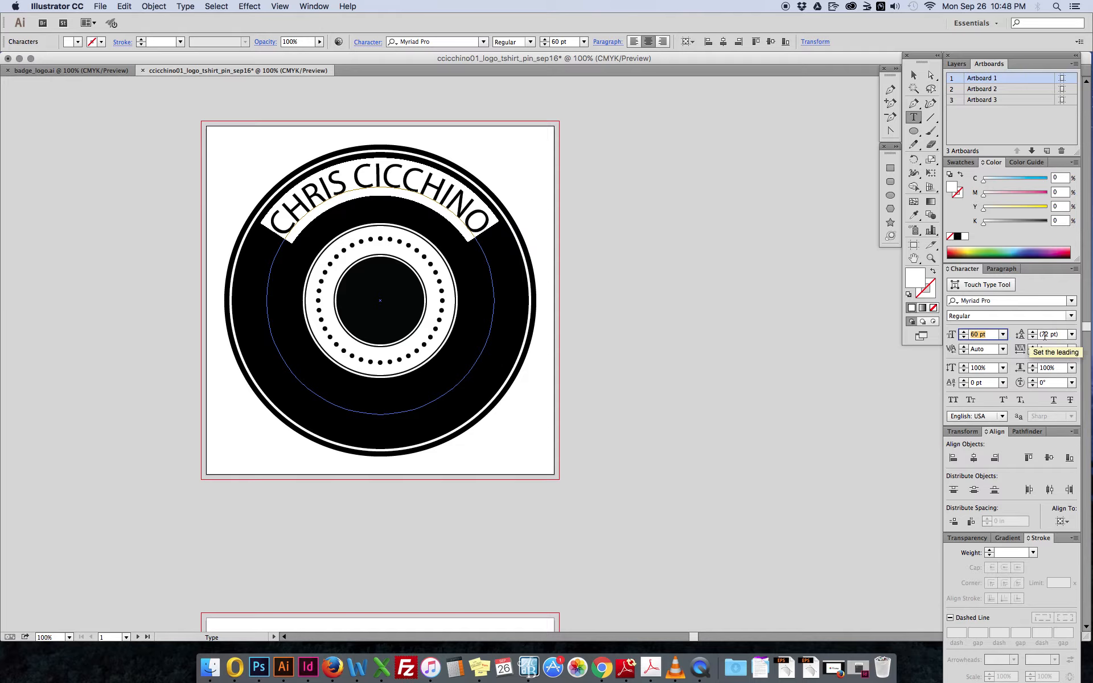
Set the curved name's tracking to 20
click(951, 349)
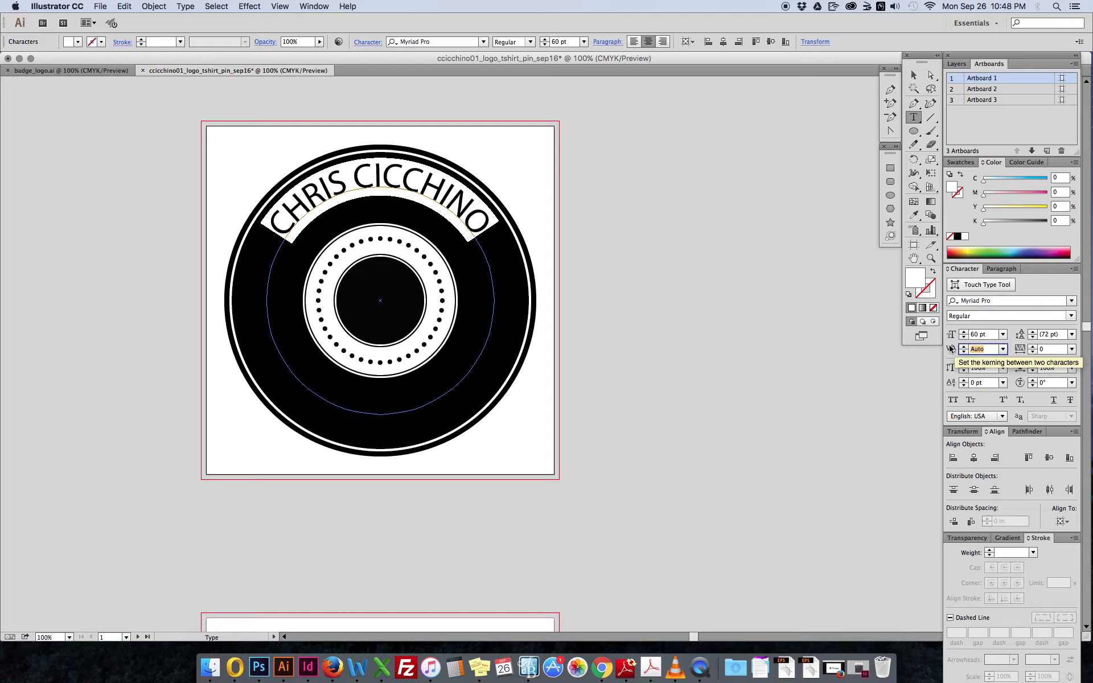
click(1050, 349)
text(20)
key(Return)
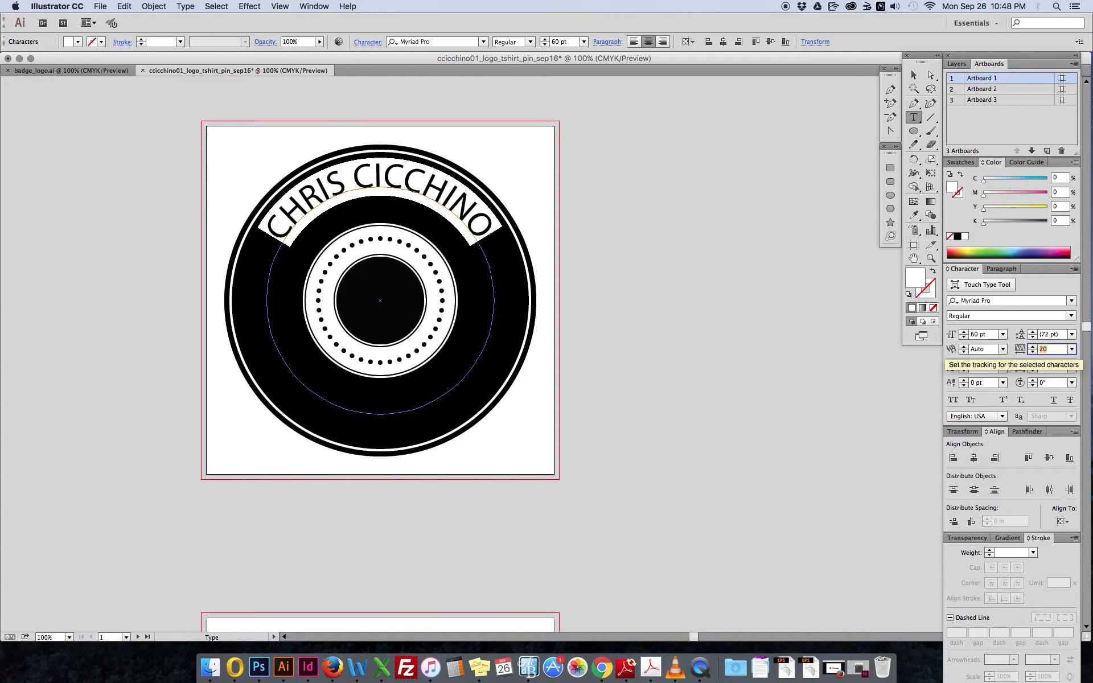
Try a wider tracking of 70 on the curved name and return it to 20
key(Up)
key(Up)
key(Up)
key(Up)
key(Up)
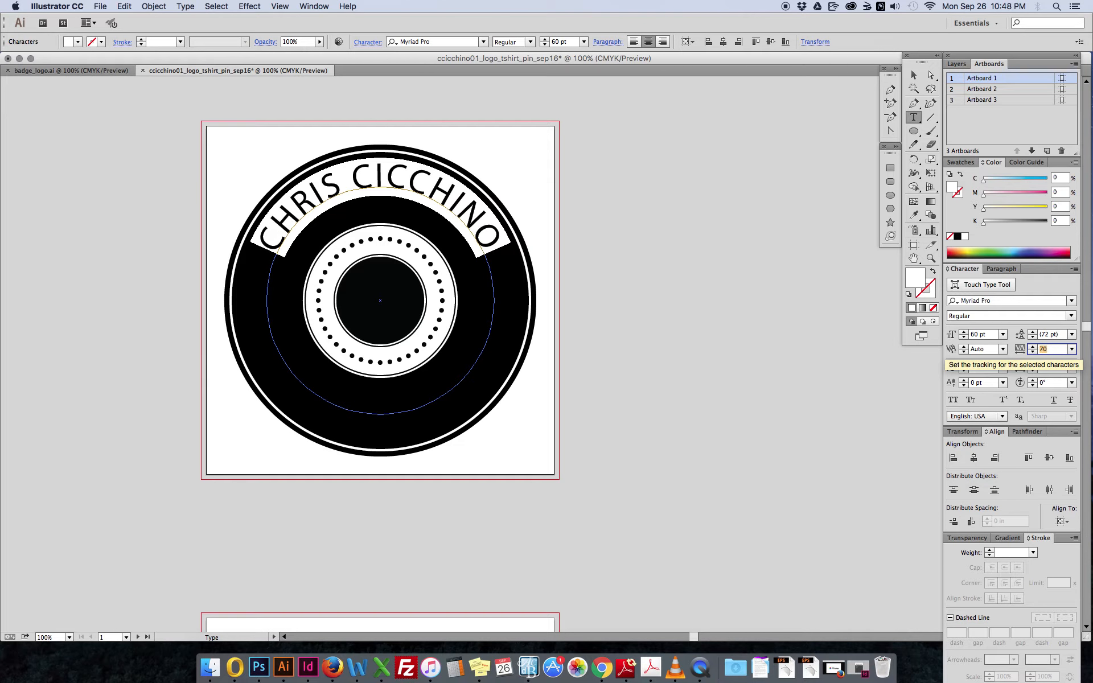
key(Down)
key(Down)
key(Down)
key(Down)
key(Down)
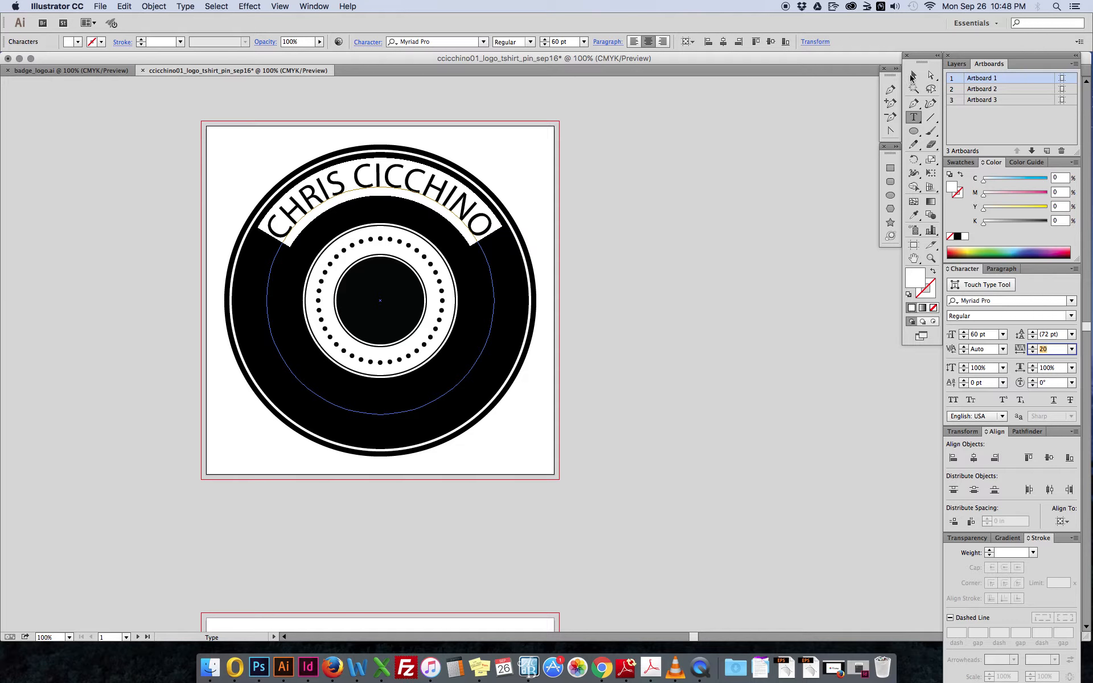
click(914, 75)
click(722, 190)
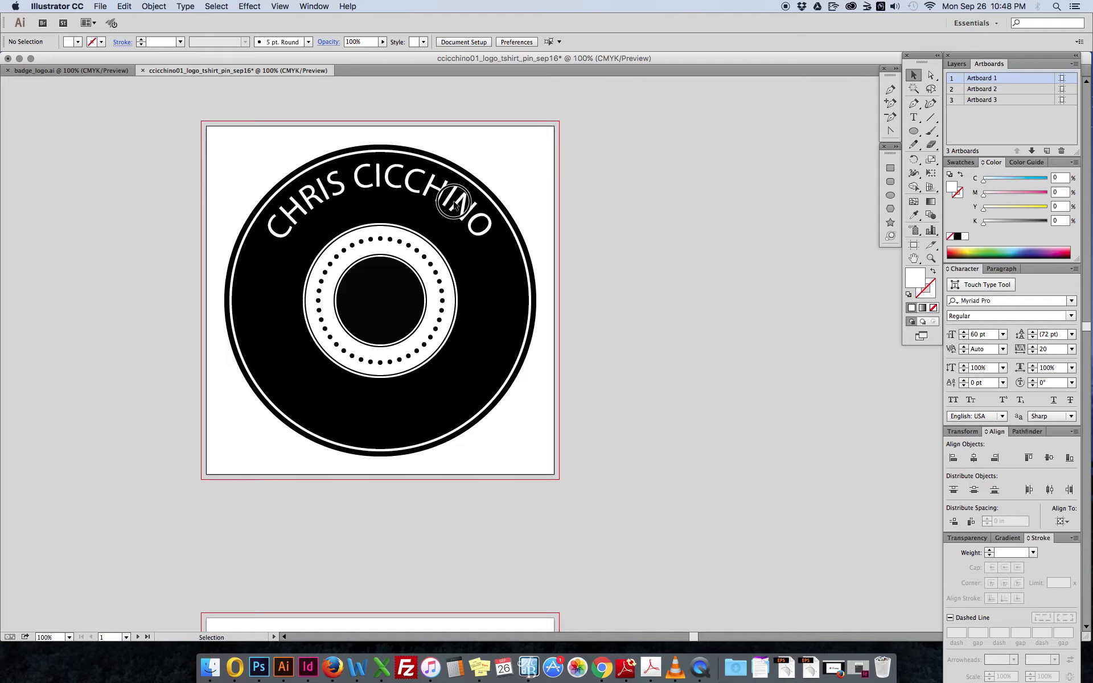
Set the curved name's Align to Path option to Center and fine-tune its position at the top of the circle
click(476, 206)
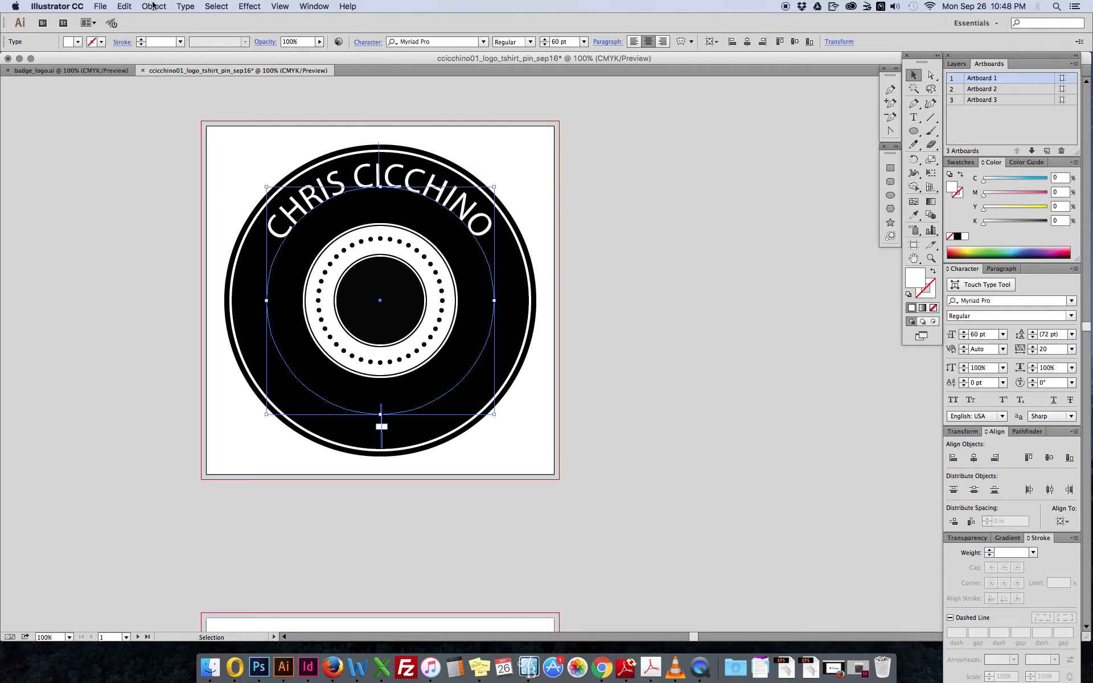
click(179, 6)
mouse_move(235, 110)
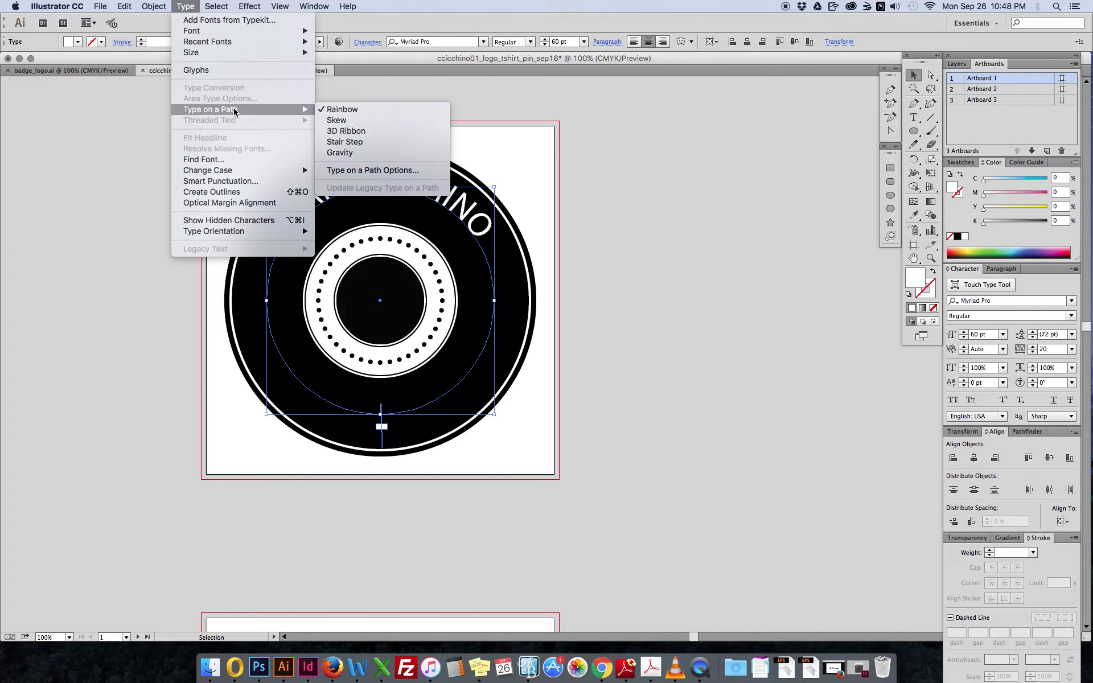
click(366, 170)
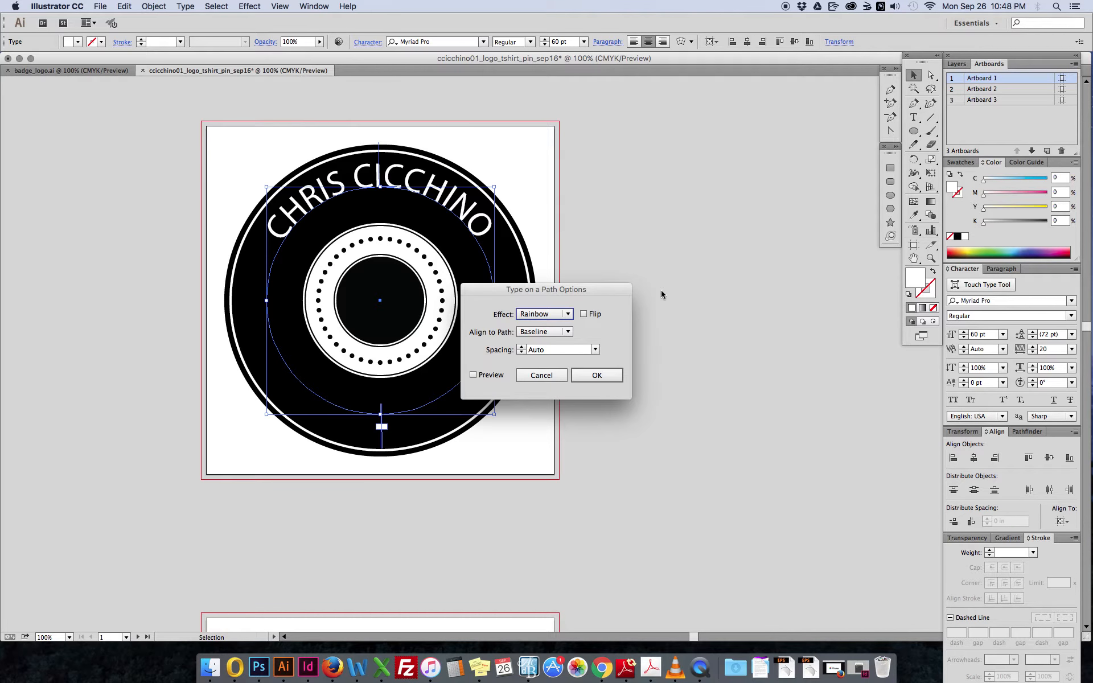
click(532, 332)
click(540, 370)
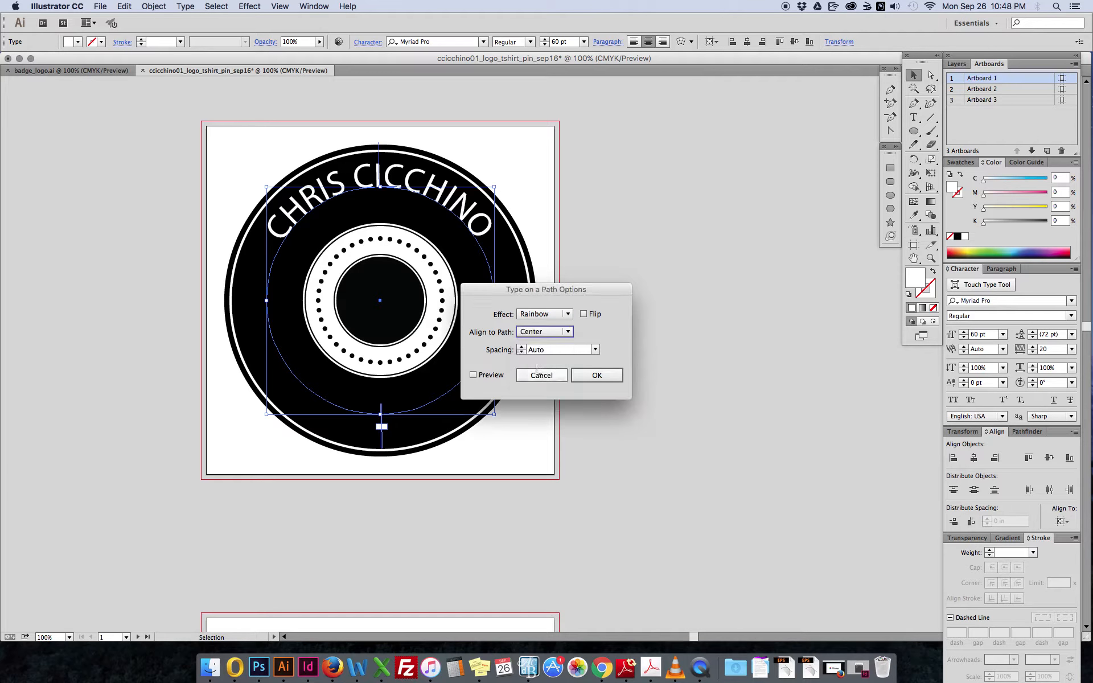
click(473, 375)
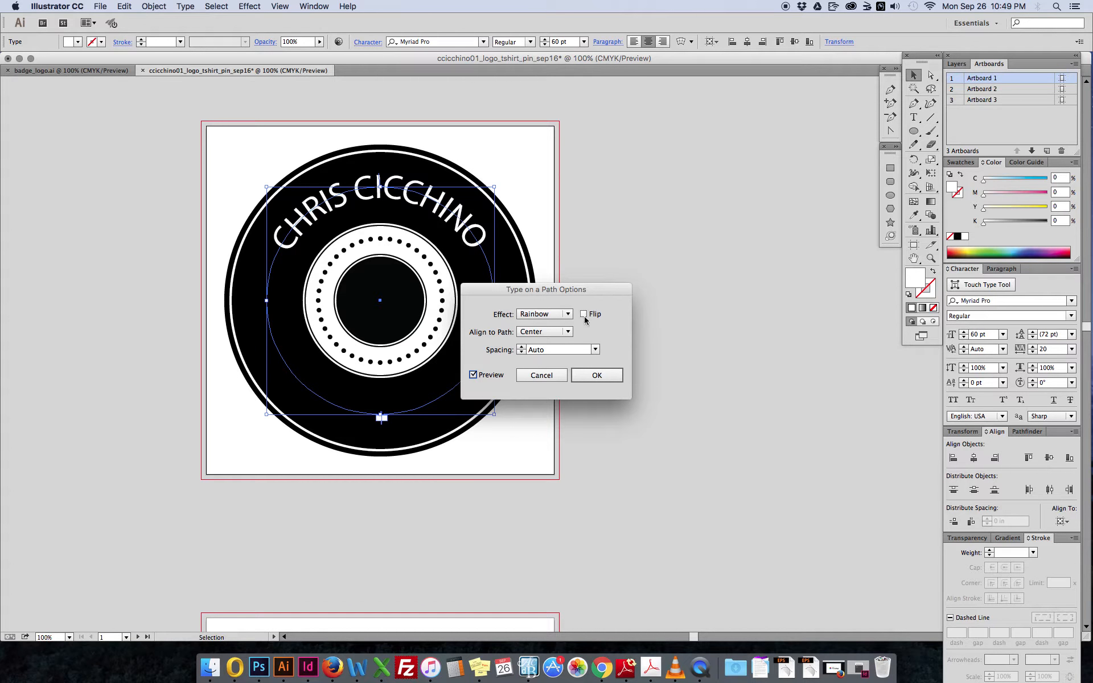
click(599, 377)
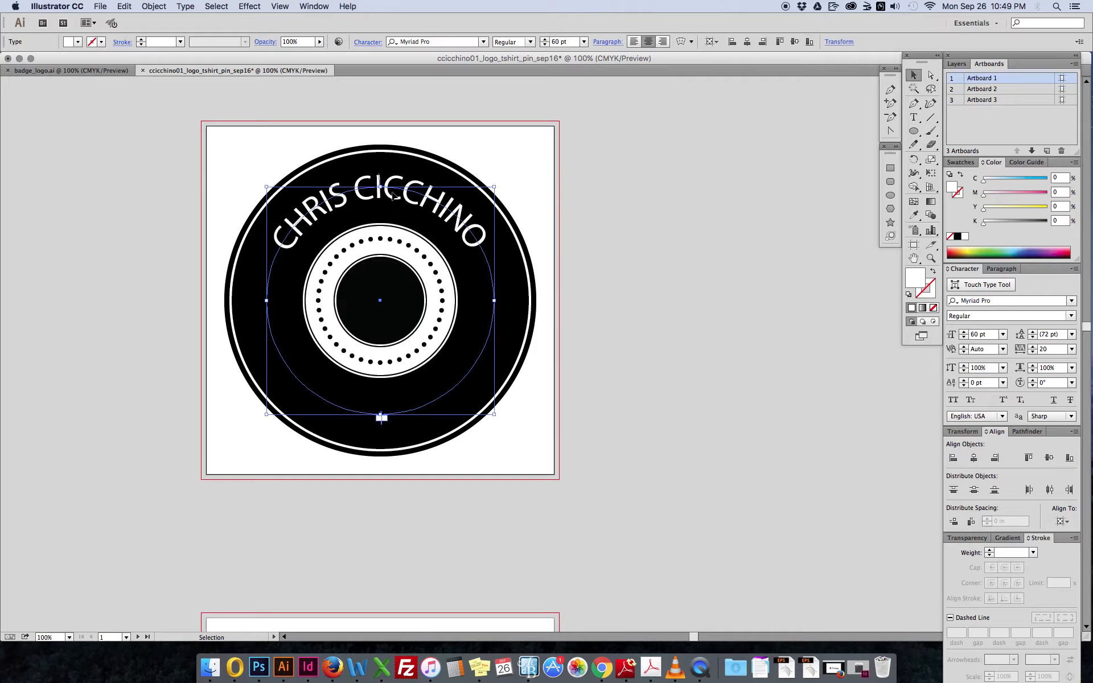
drag(380, 179, 382, 179)
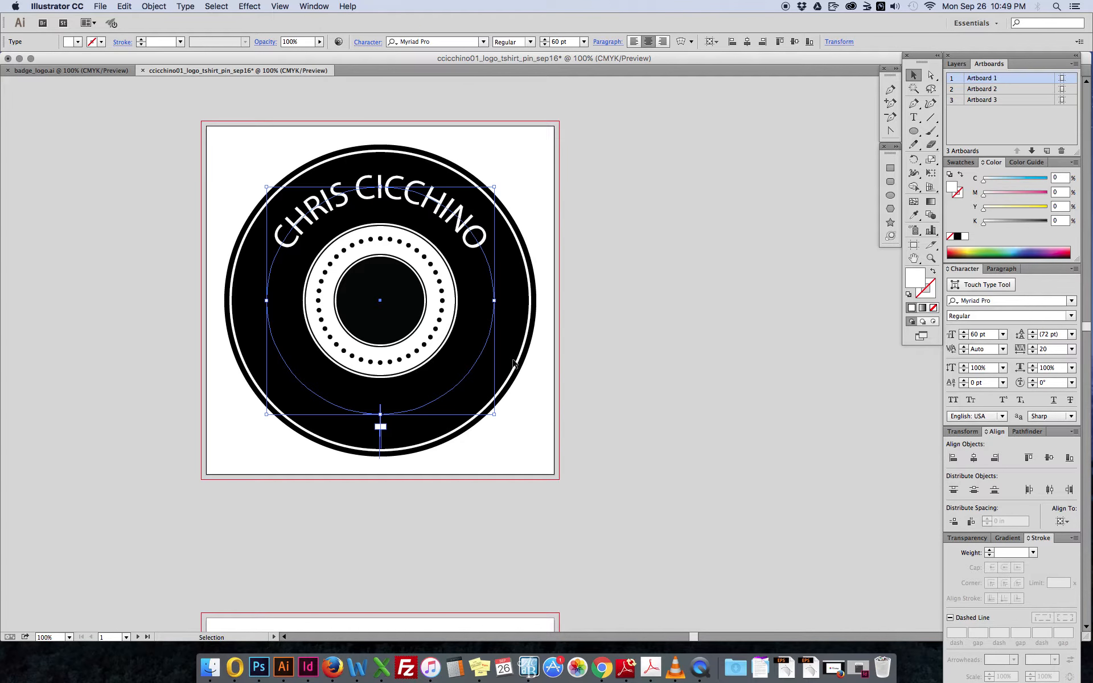
Paste a copy of the curved name in front and replace the copy's text with "Graphic Design"
click(609, 213)
click(450, 211)
click(565, 194)
double_click(461, 214)
key(super+a)
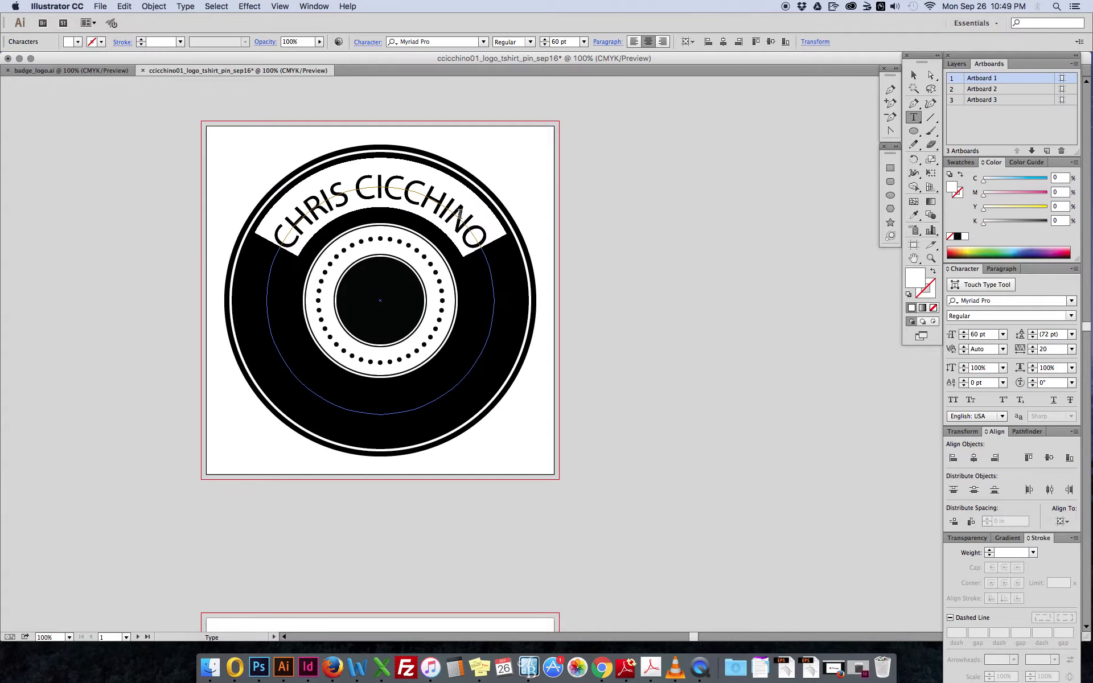
drag(488, 245, 271, 236)
drag(489, 242, 266, 245)
click(454, 211)
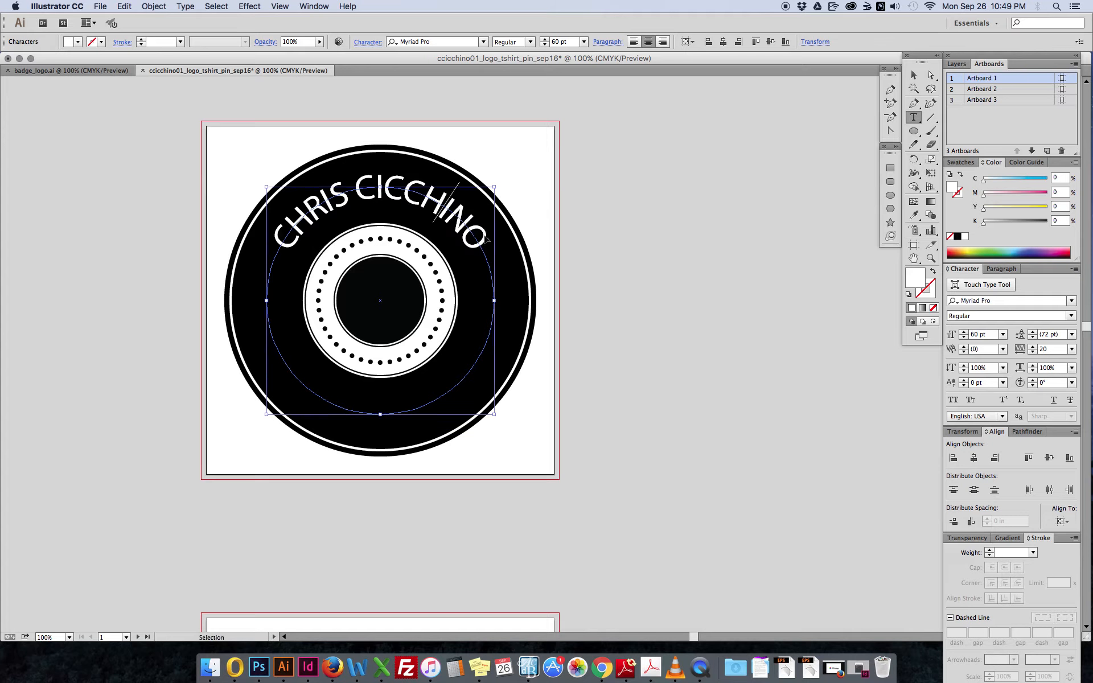
key(super+a)
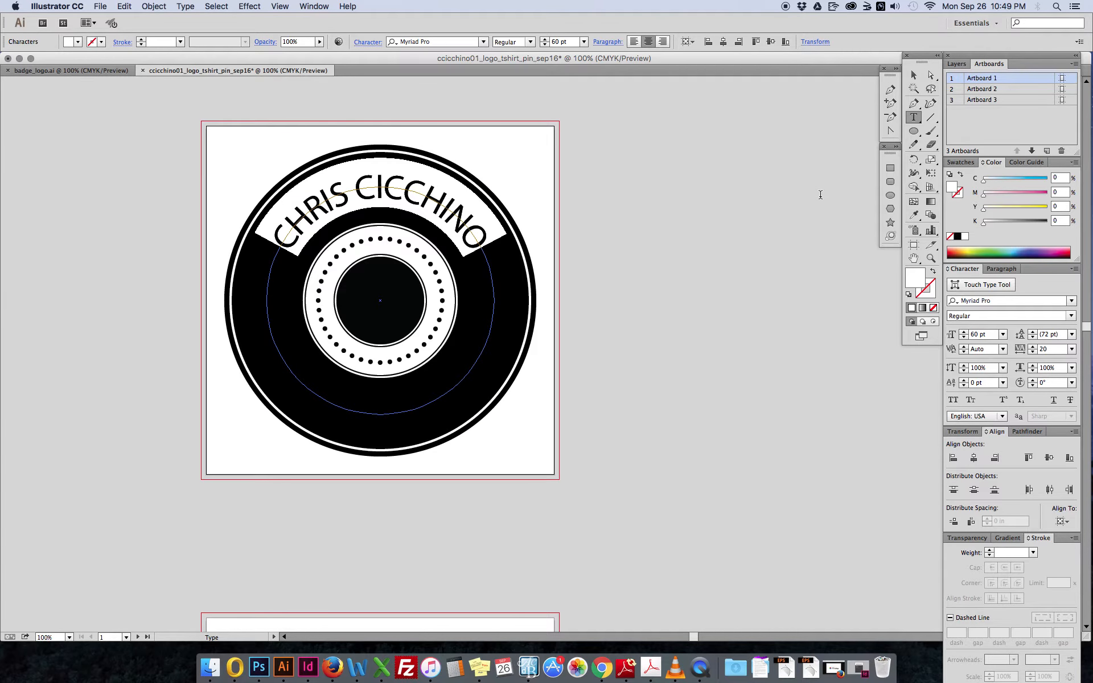
text(Graphi)
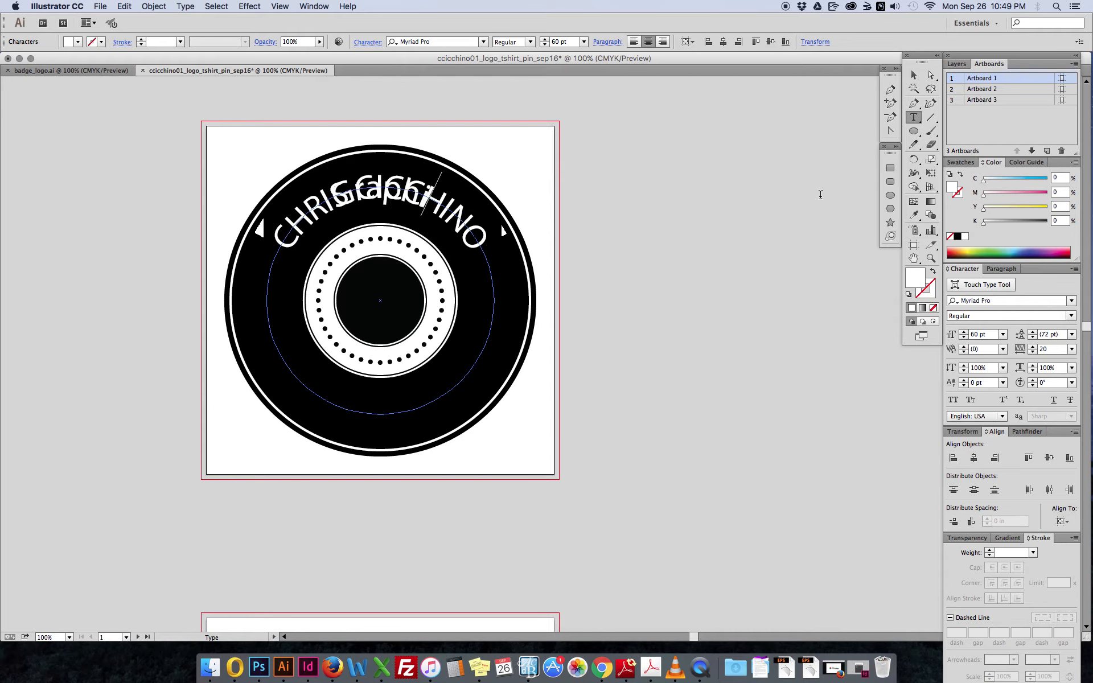
text(c Design)
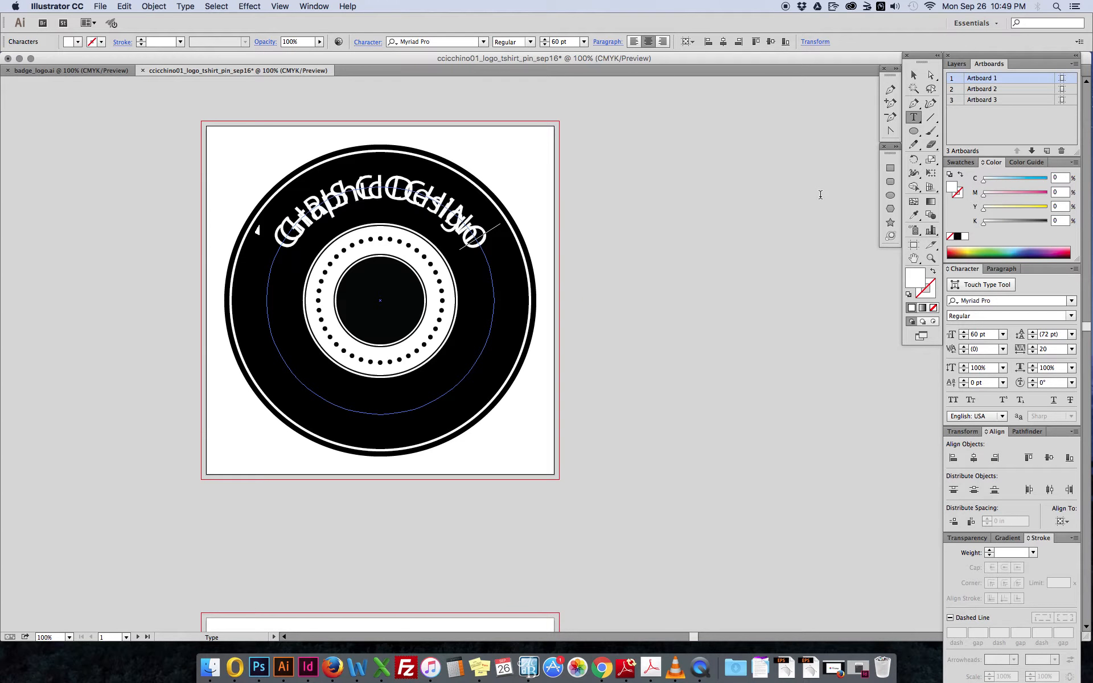
Flip the "Graphic Design" text to the inside of its path and center it upright at the bottom of the circle
click(913, 78)
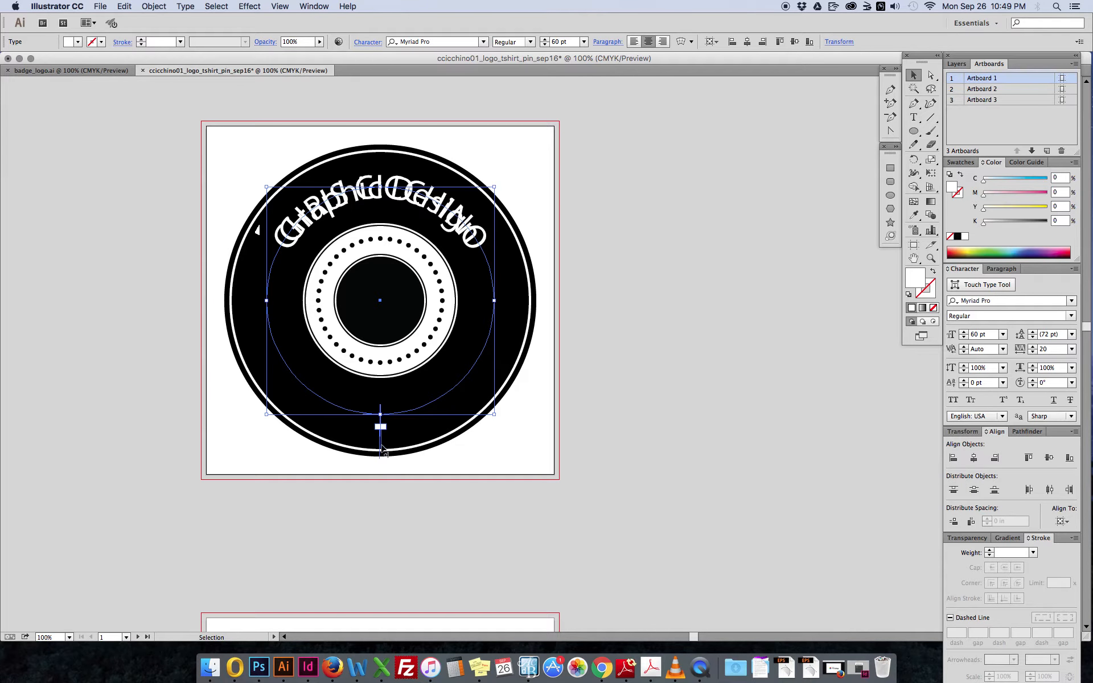
drag(380, 459, 383, 201)
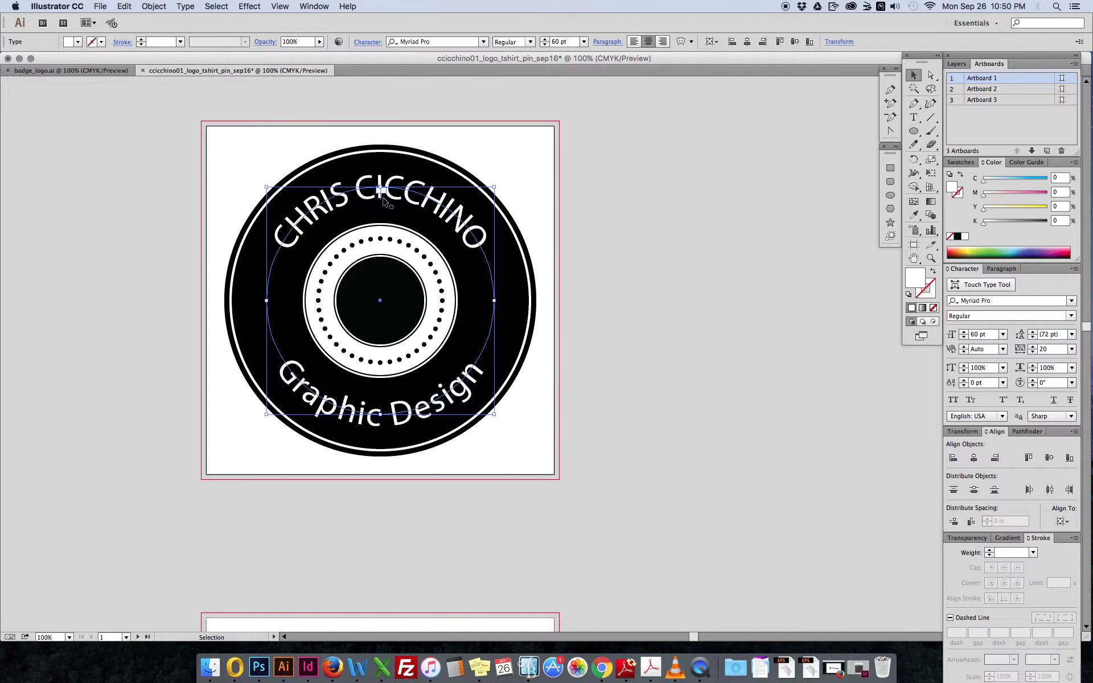
click(773, 236)
Preview the "Graphic Design" text with Flip switched on and off in its Type on a Path options, keeping Flip off
click(429, 410)
click(187, 7)
mouse_move(211, 109)
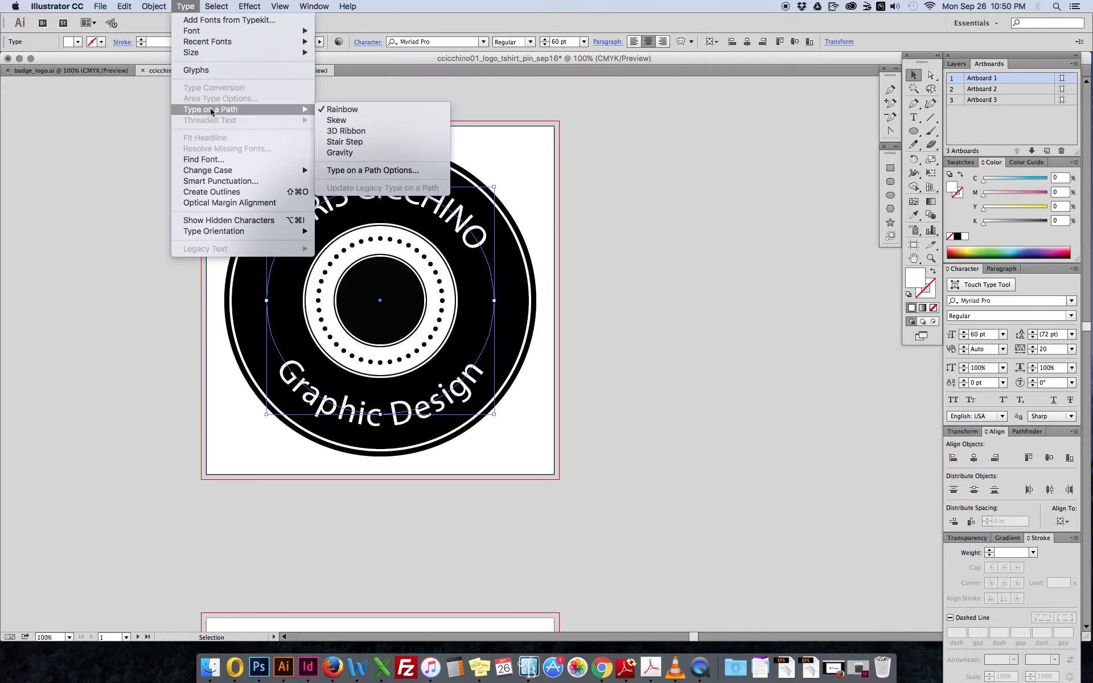
click(371, 171)
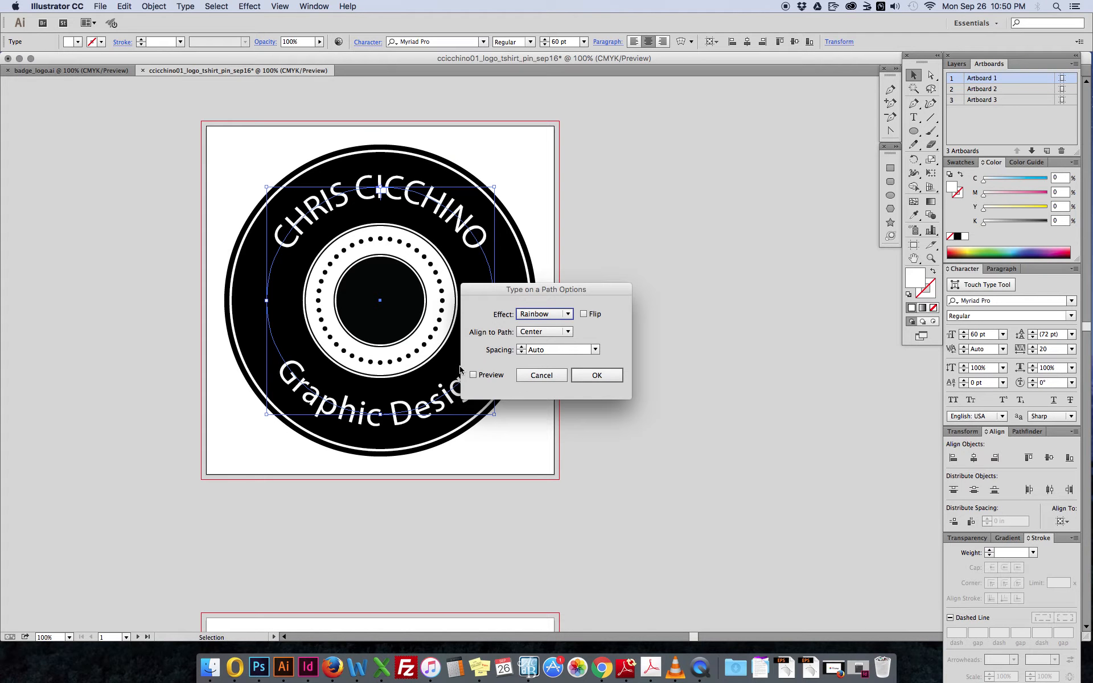
click(473, 376)
click(583, 314)
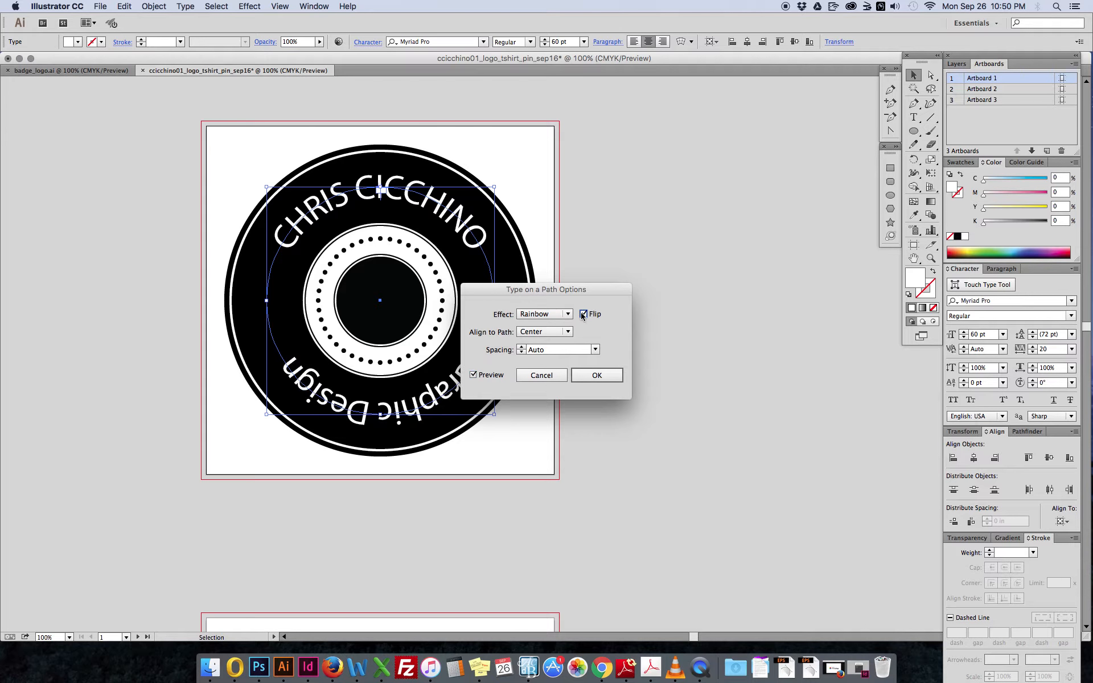
click(583, 314)
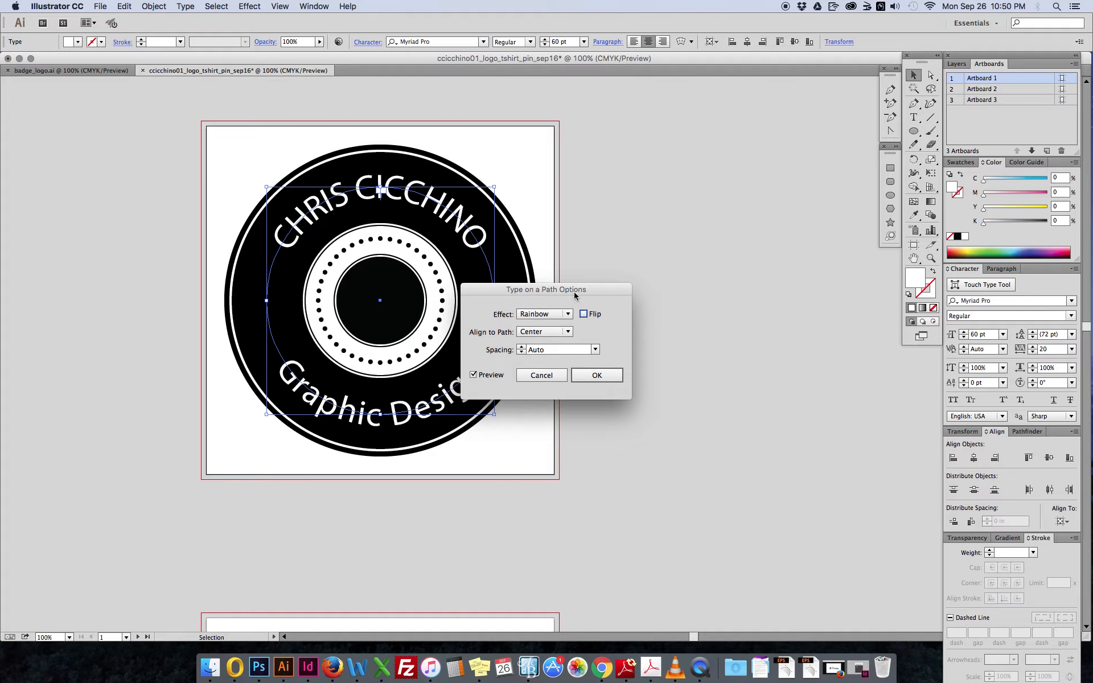
drag(575, 290, 654, 288)
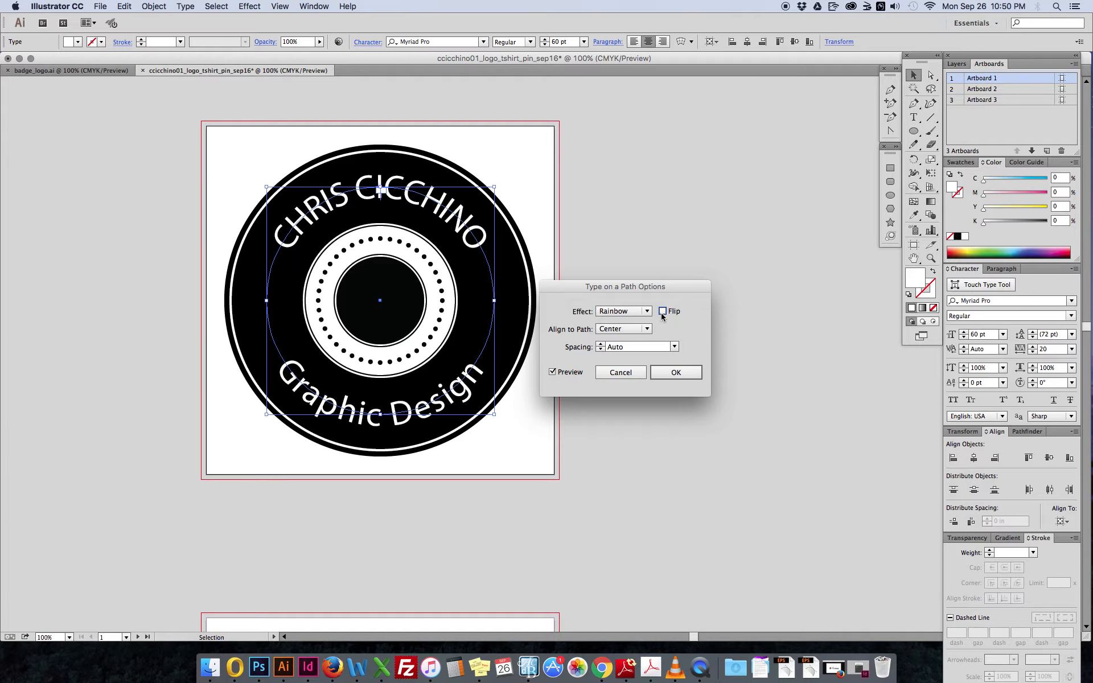
click(664, 313)
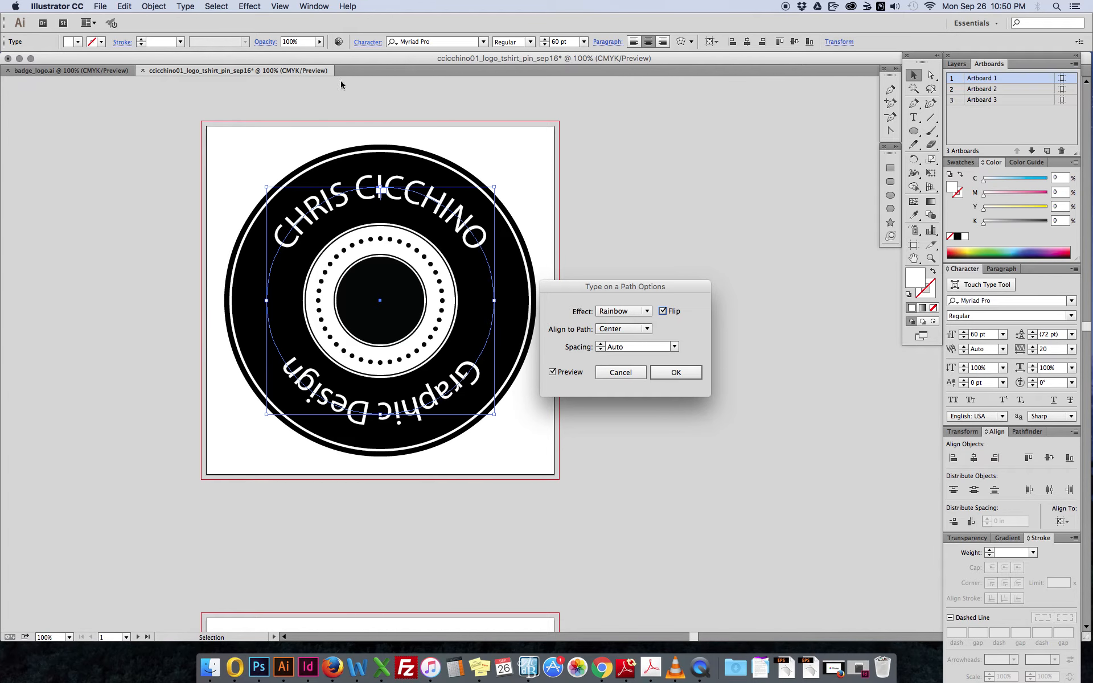
click(663, 311)
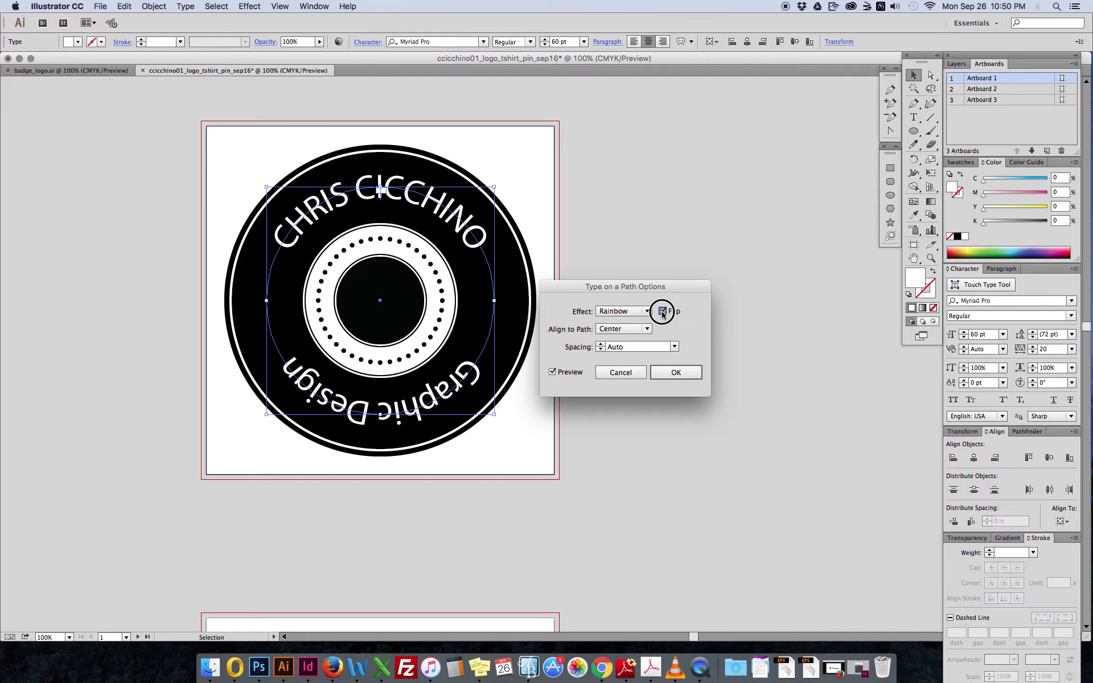
click(676, 372)
click(609, 391)
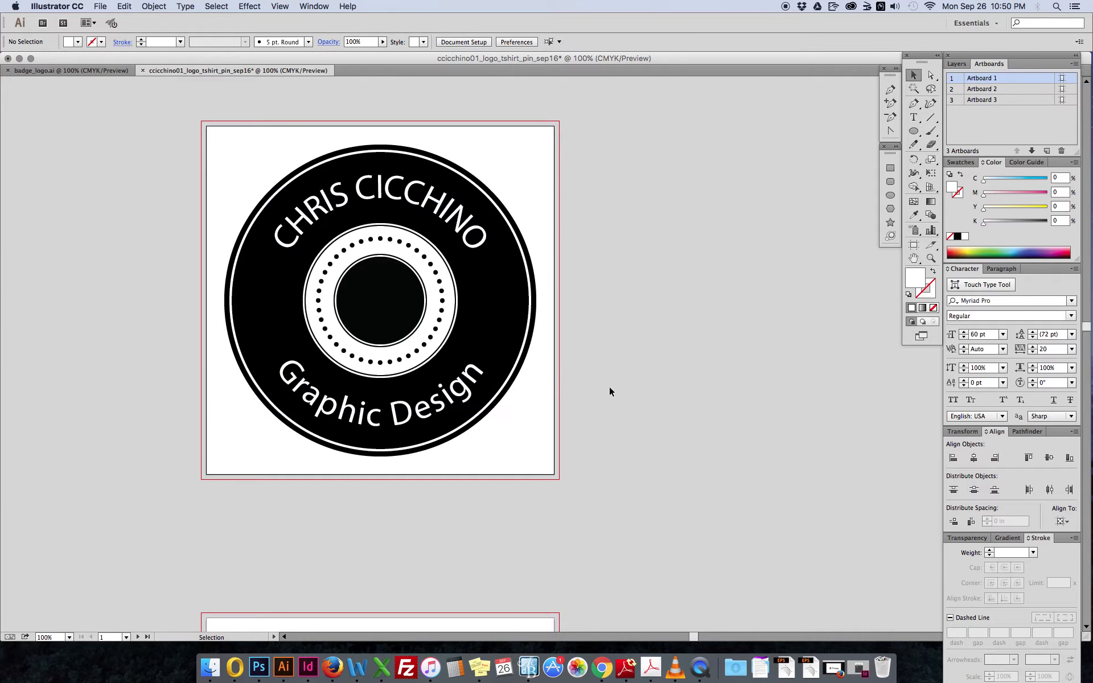
Try the Onyx and Mistral fonts on the "Graphic Design" text and return it to Myriad Pro
click(437, 411)
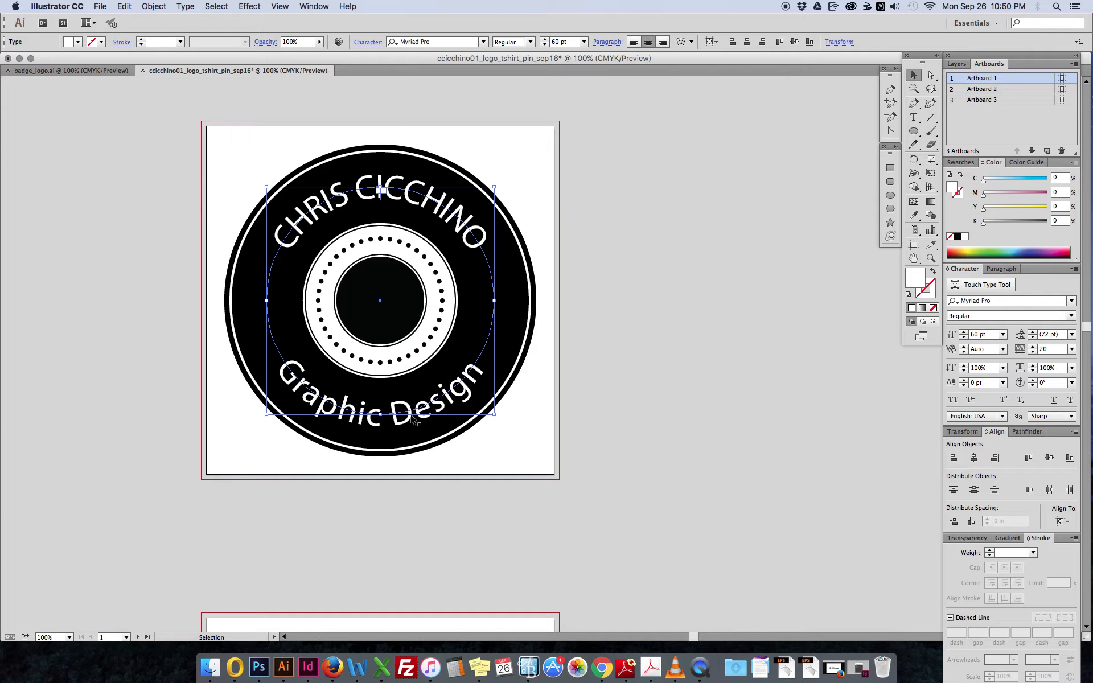
click(617, 399)
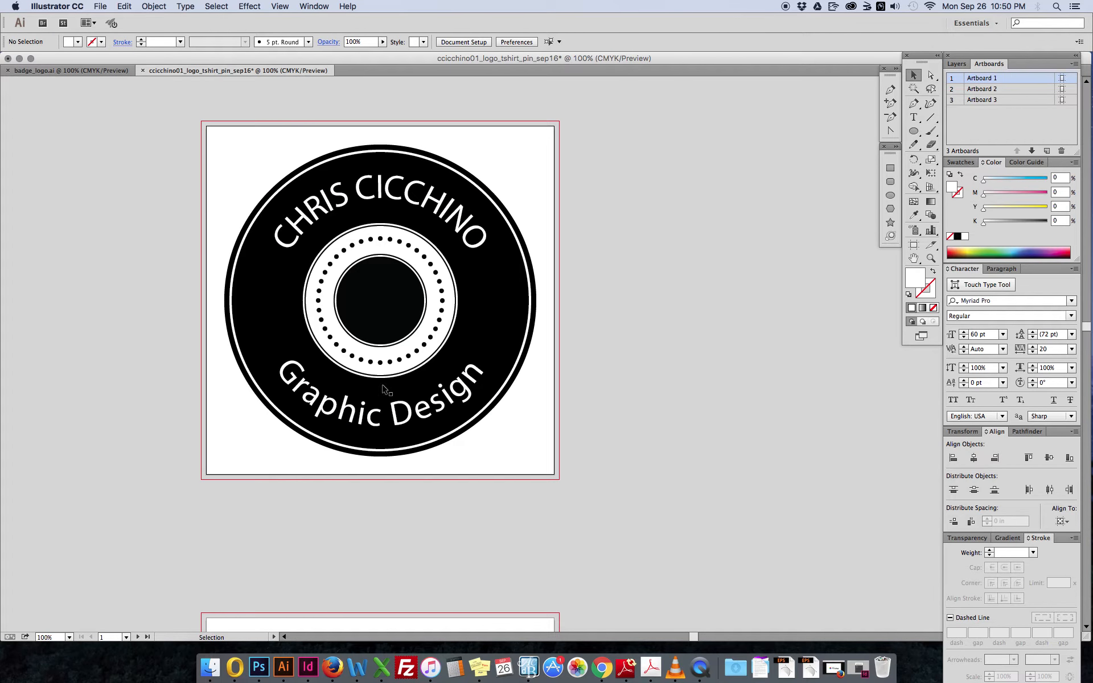
click(439, 407)
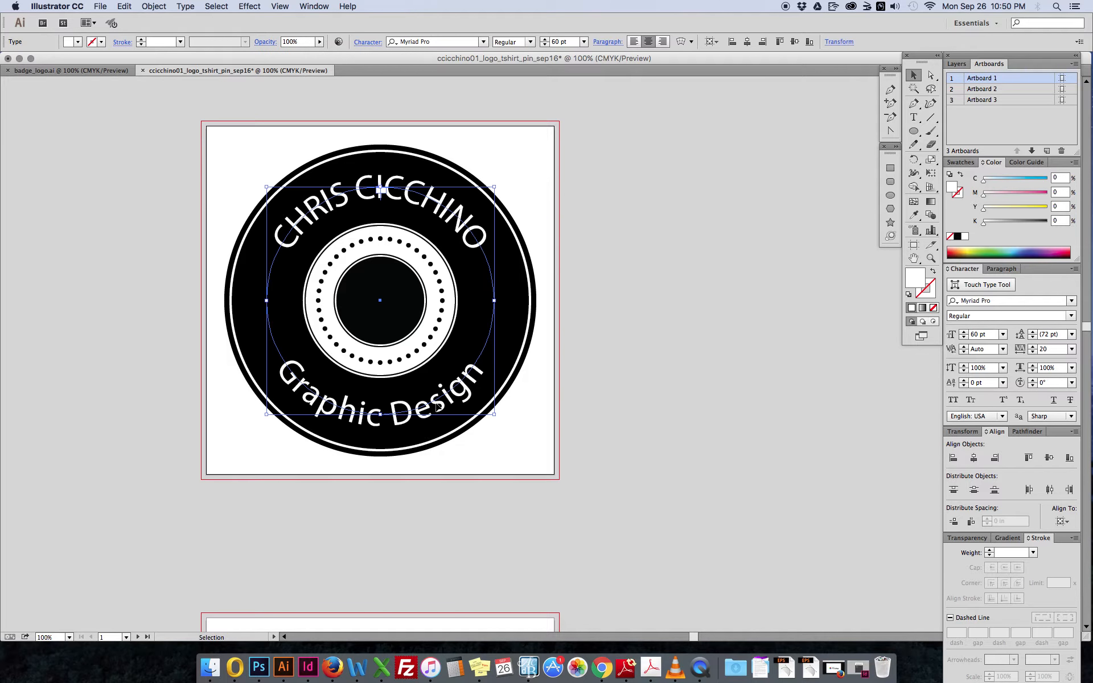
double_click(438, 408)
key(super+a)
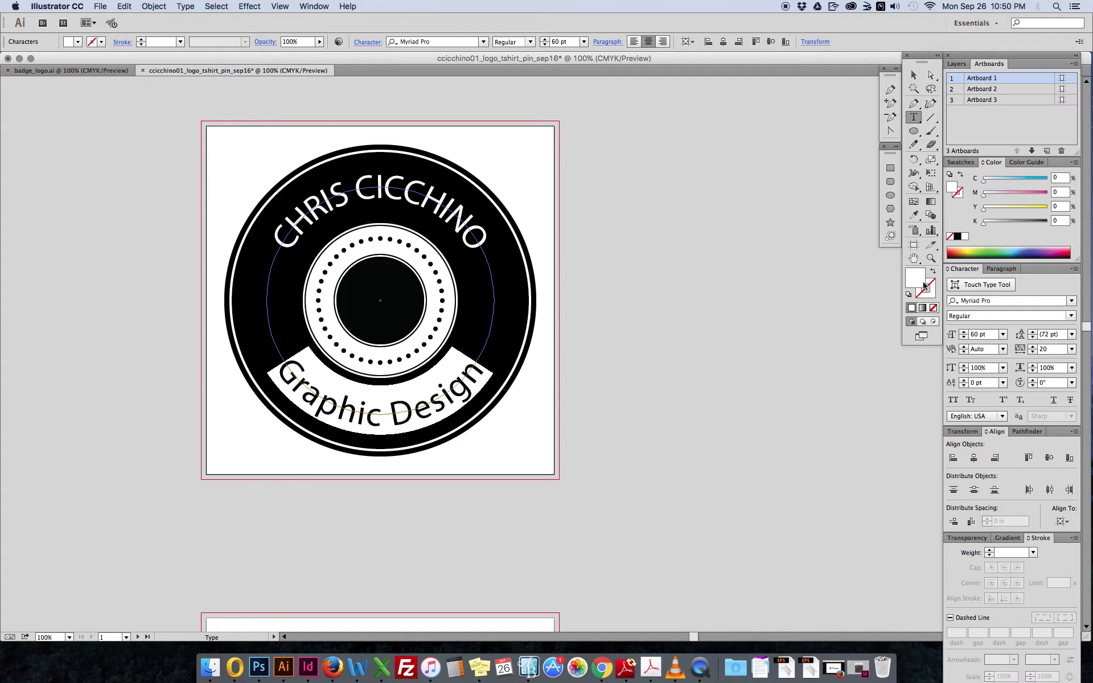
click(1062, 305)
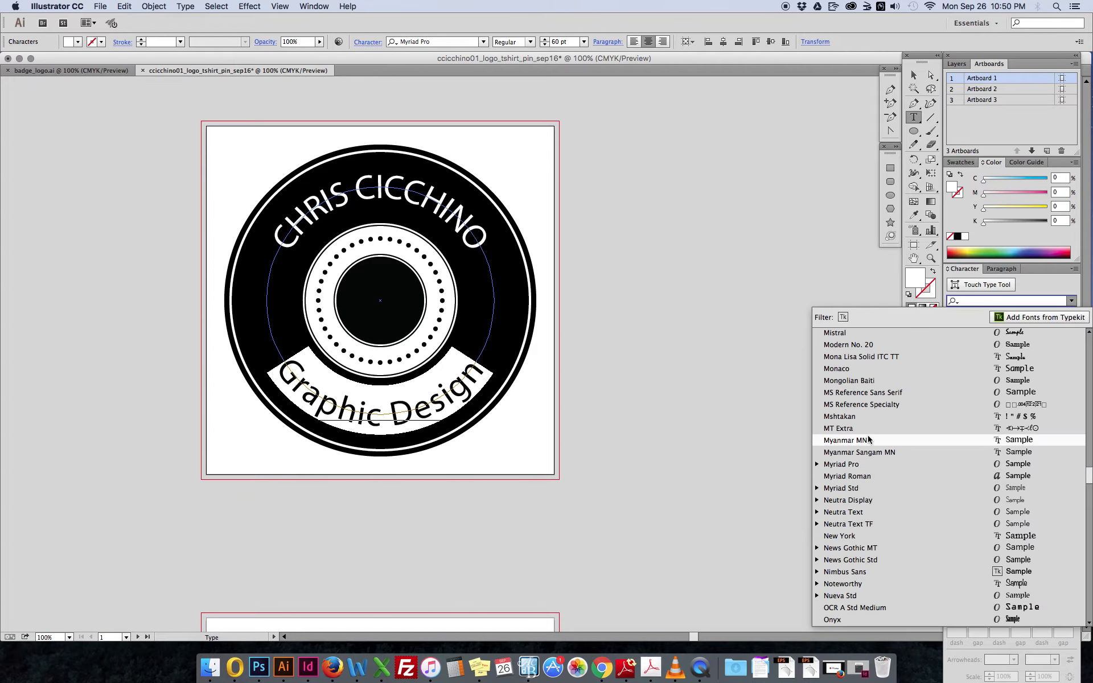
click(834, 620)
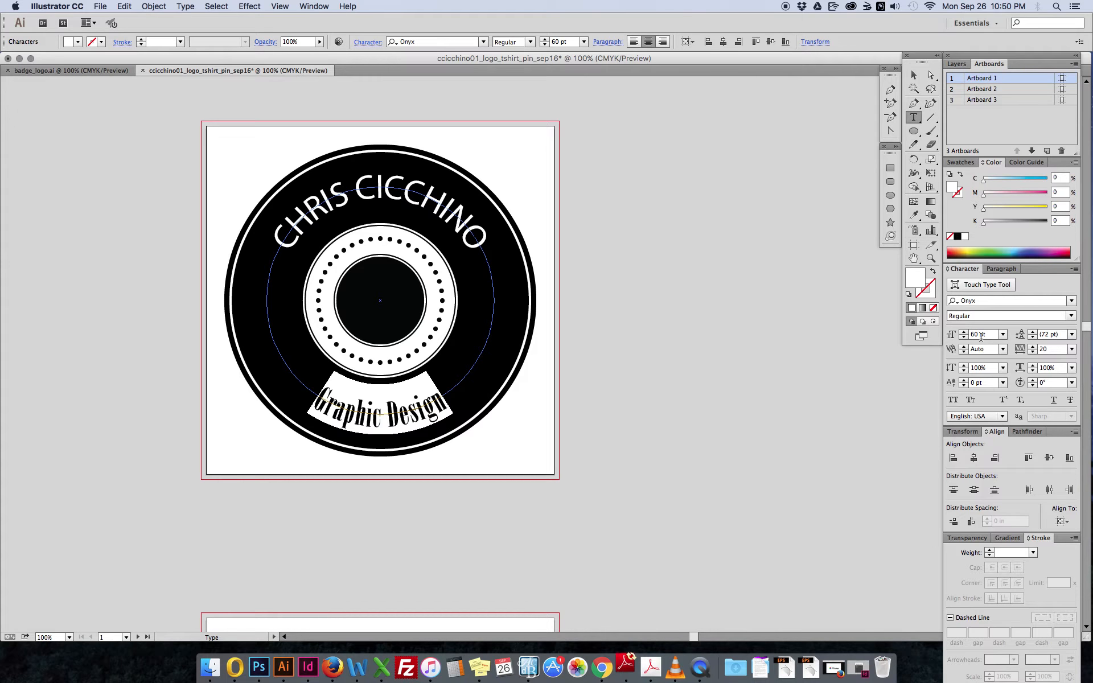
click(1072, 301)
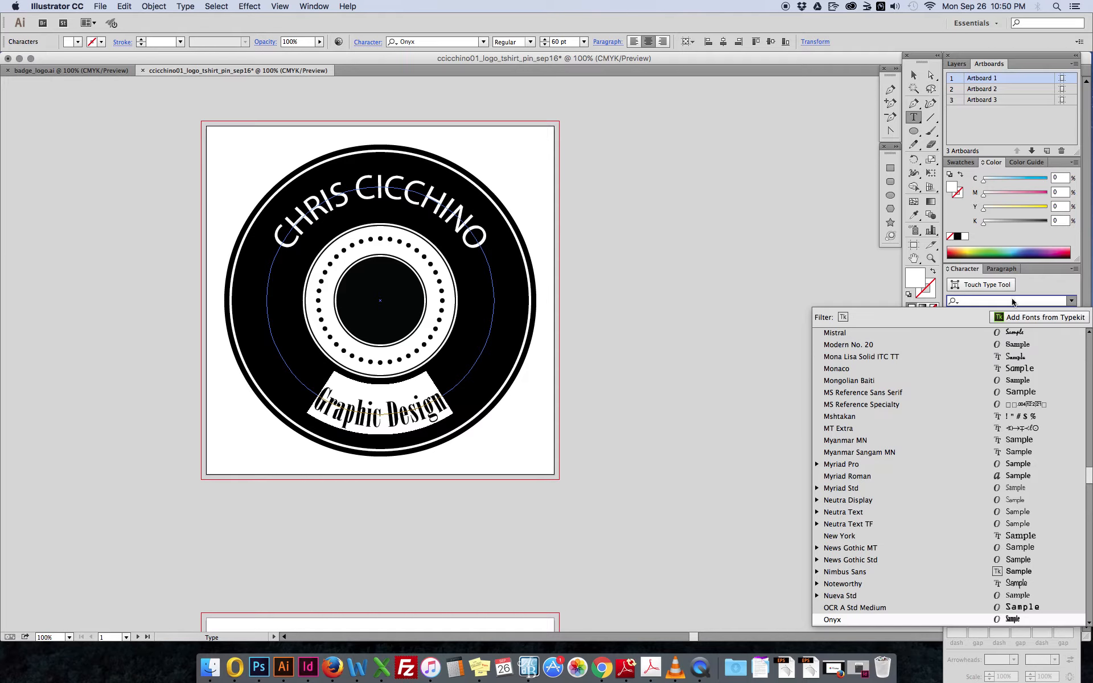
click(834, 333)
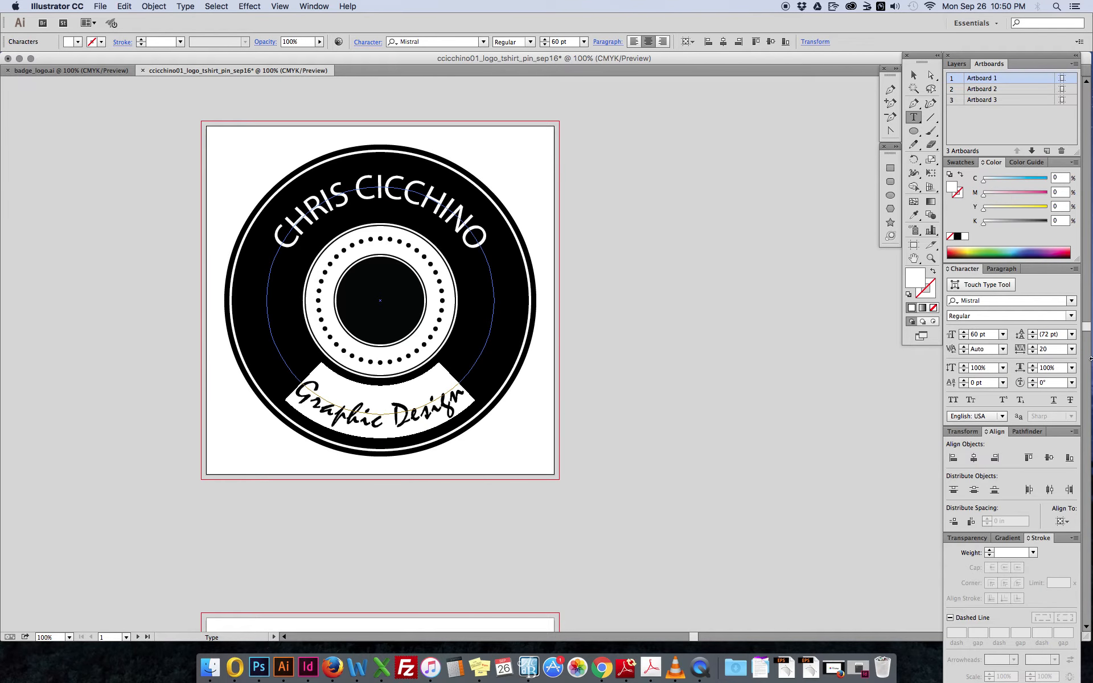
click(1072, 301)
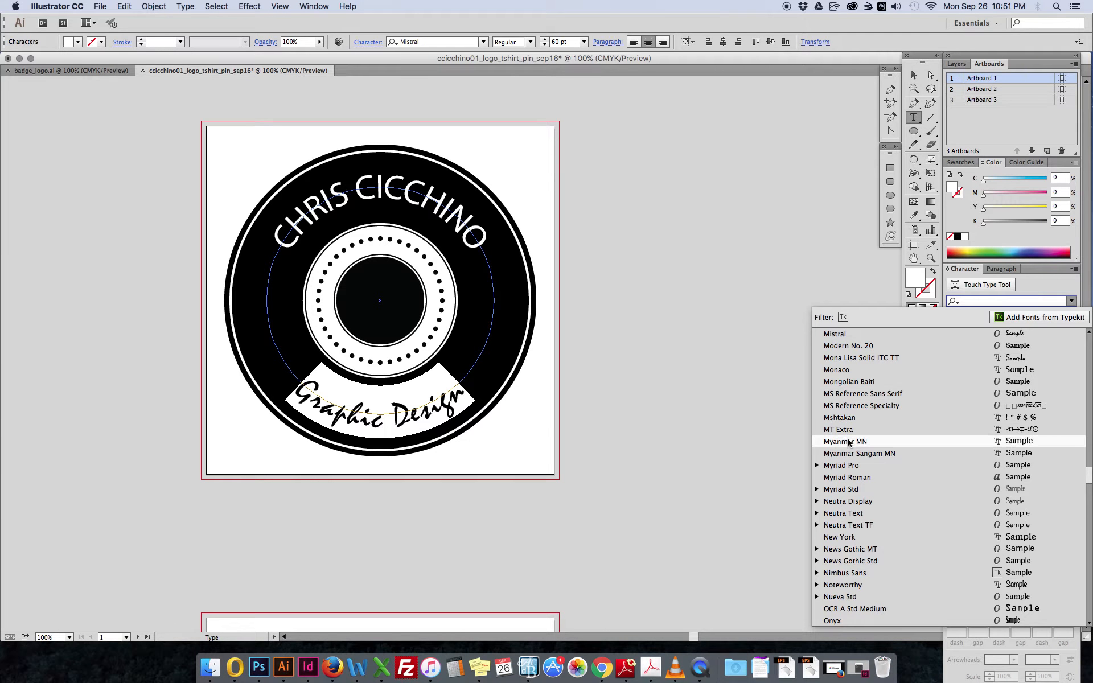
click(853, 465)
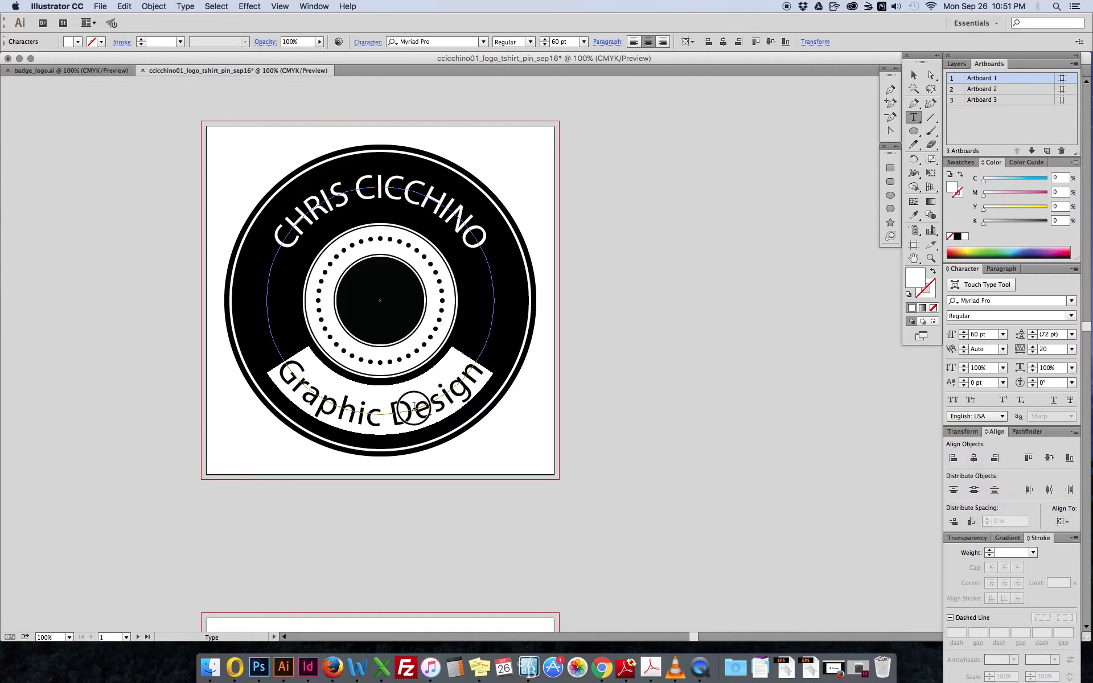
click(412, 405)
click(914, 76)
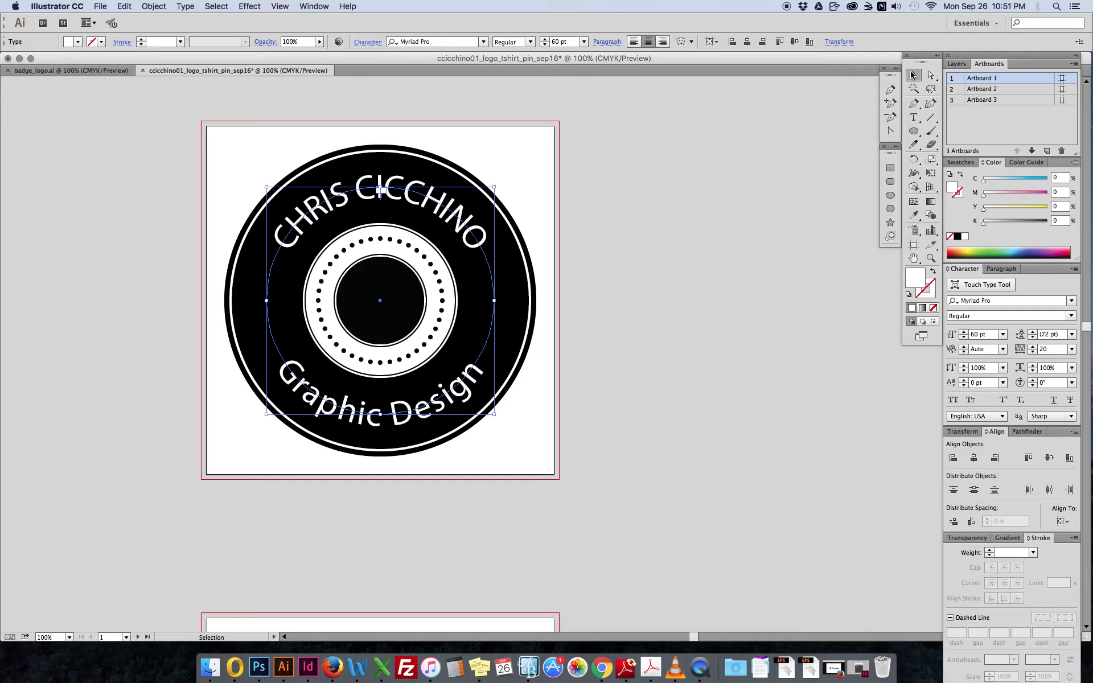
click(733, 209)
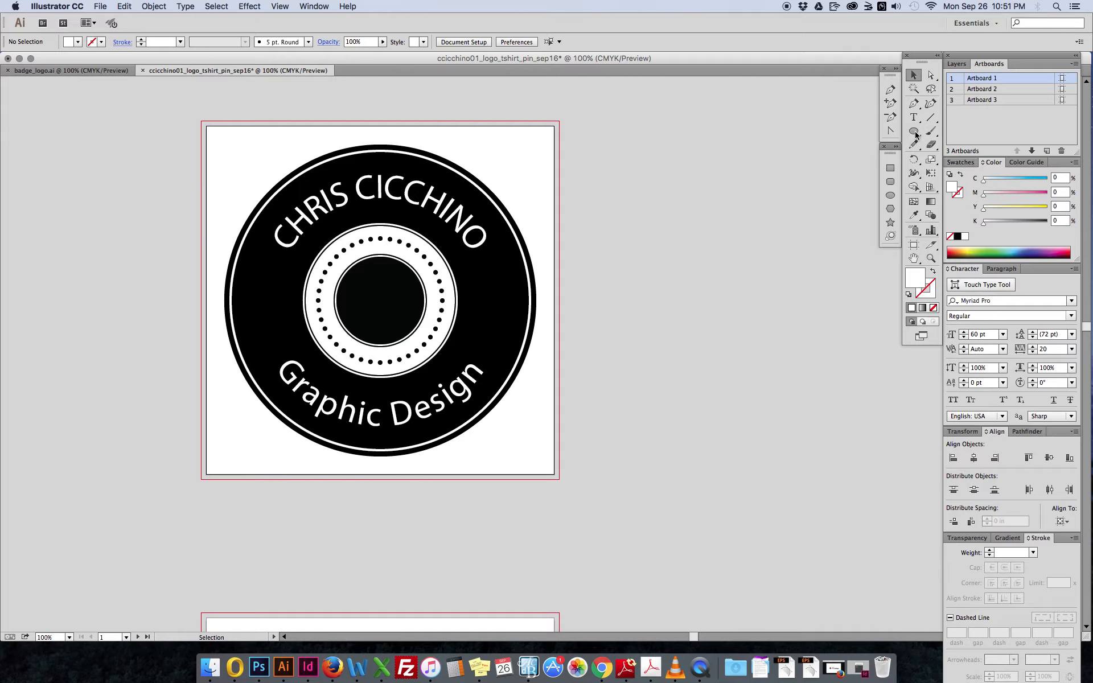
Draw a white star about 0.77 in wide in the black band right of the rings and place a copy on the opposite side
click(891, 222)
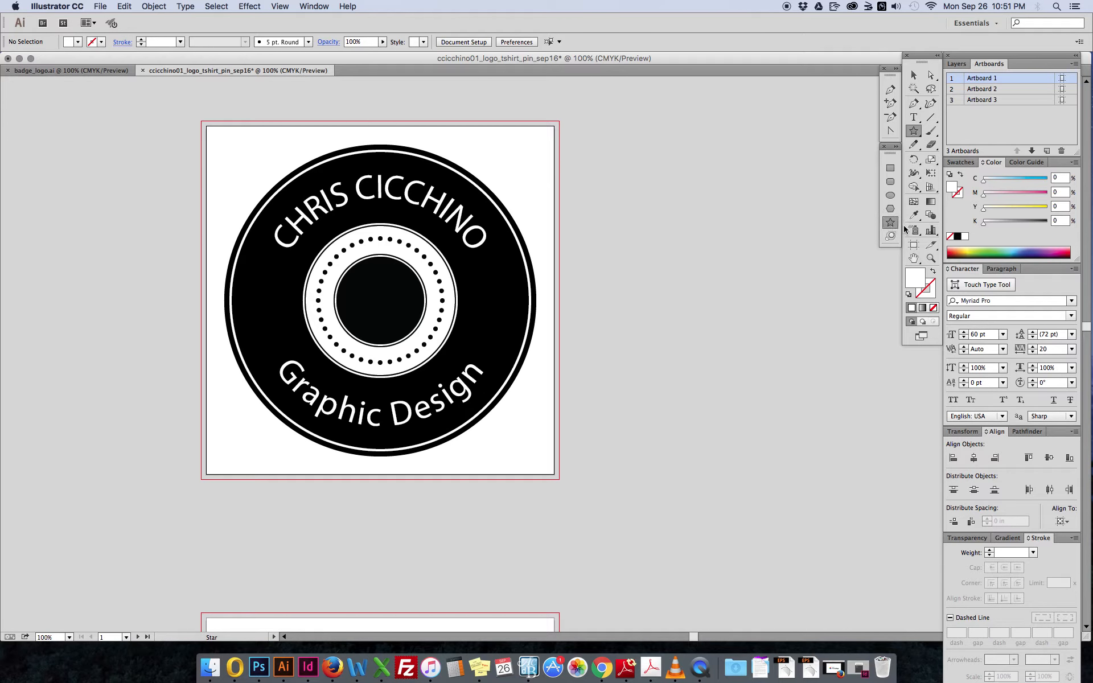
drag(490, 307, 502, 295)
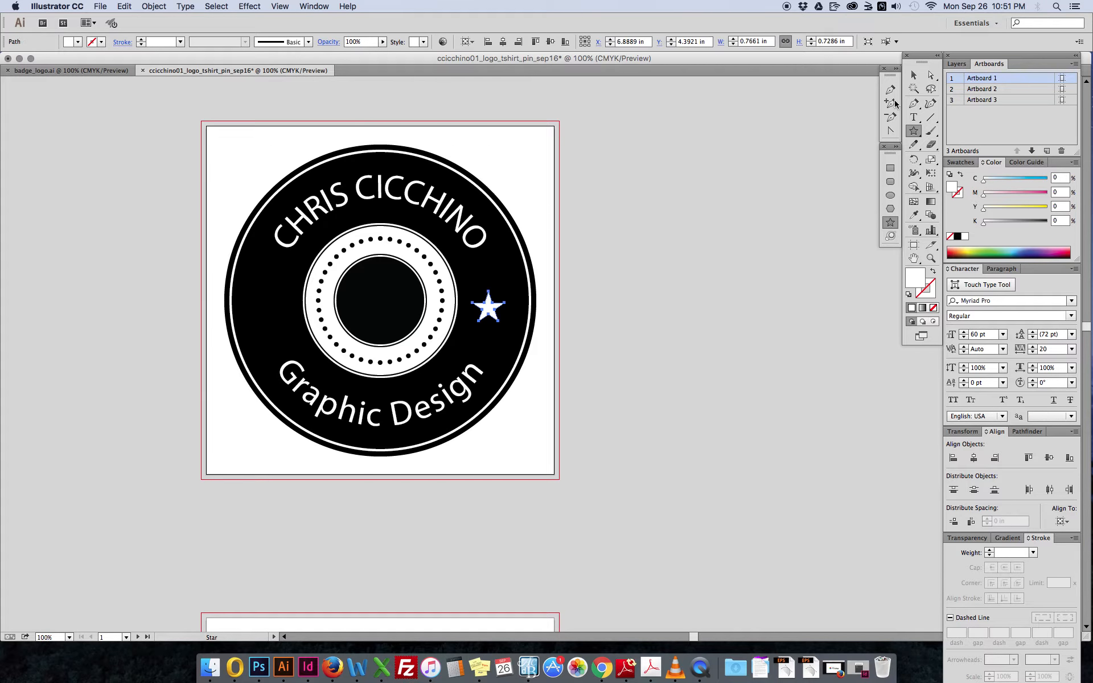
click(914, 75)
click(599, 313)
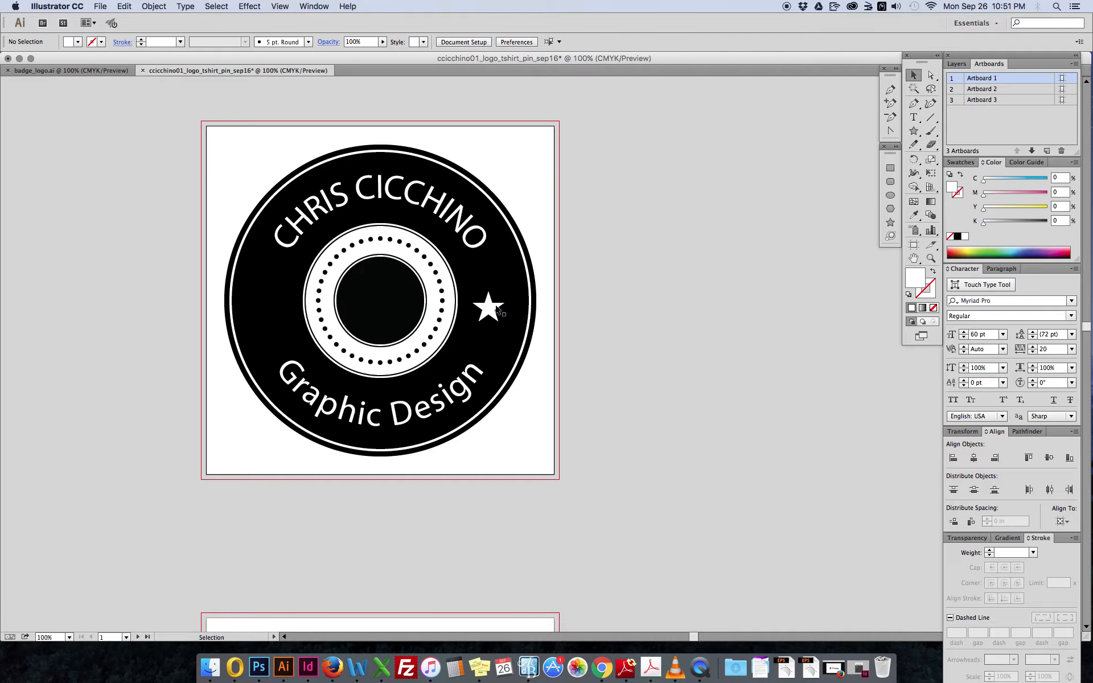
drag(496, 310, 274, 306)
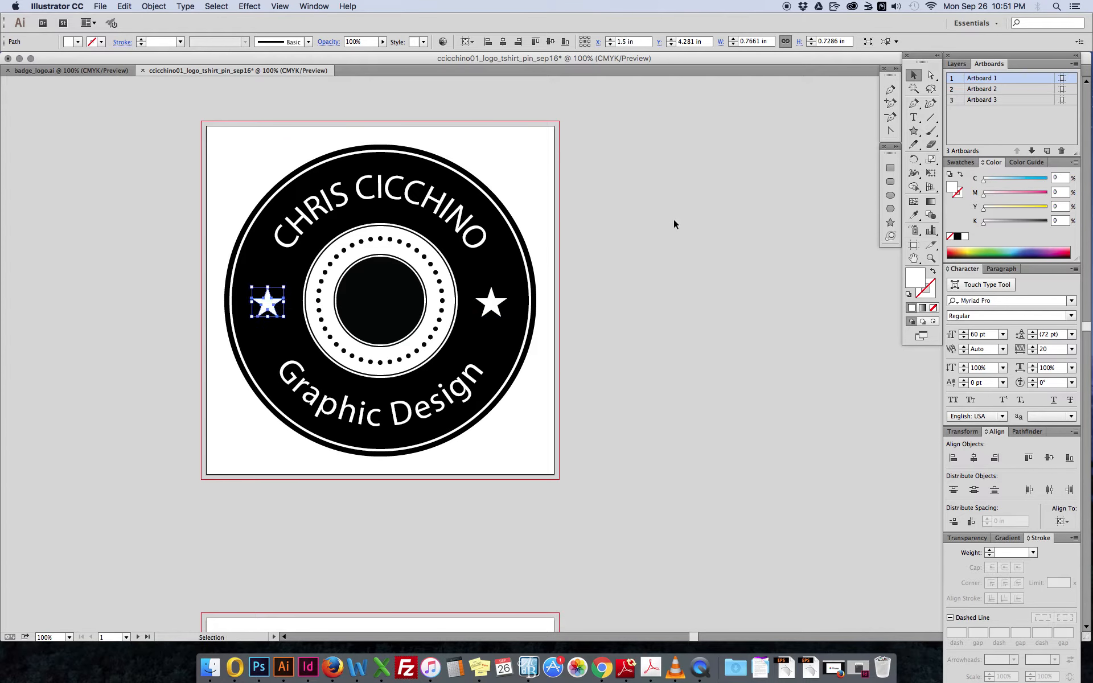
click(674, 223)
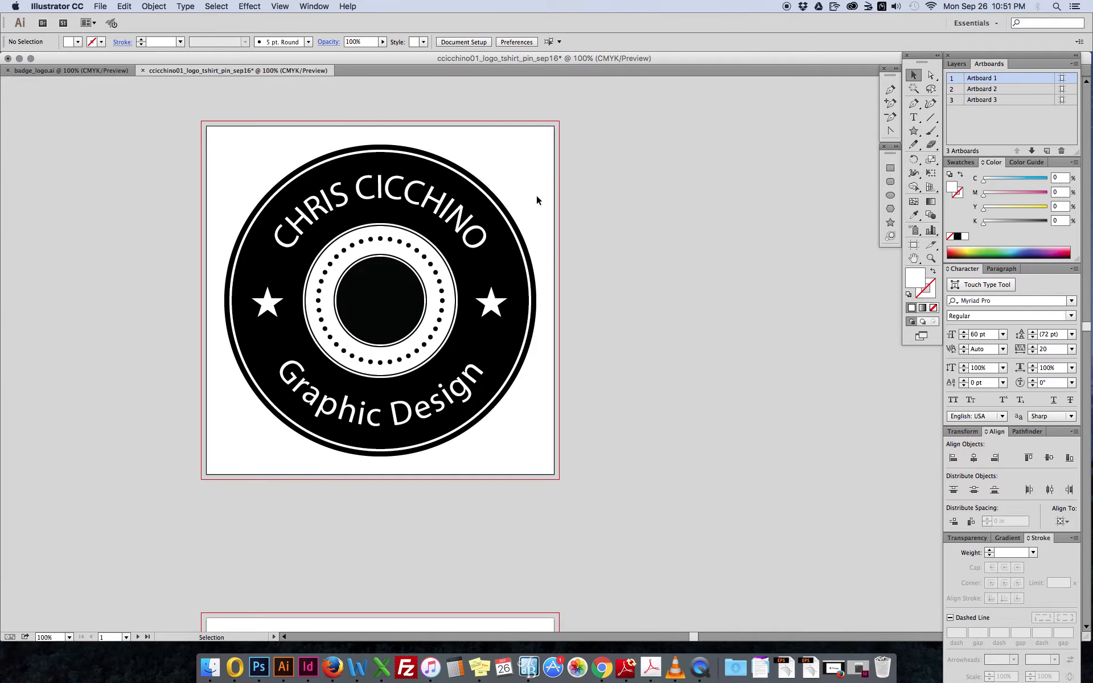
Start a Zig Zag effect on the outermost black circle, with the preview on and smooth points
click(504, 210)
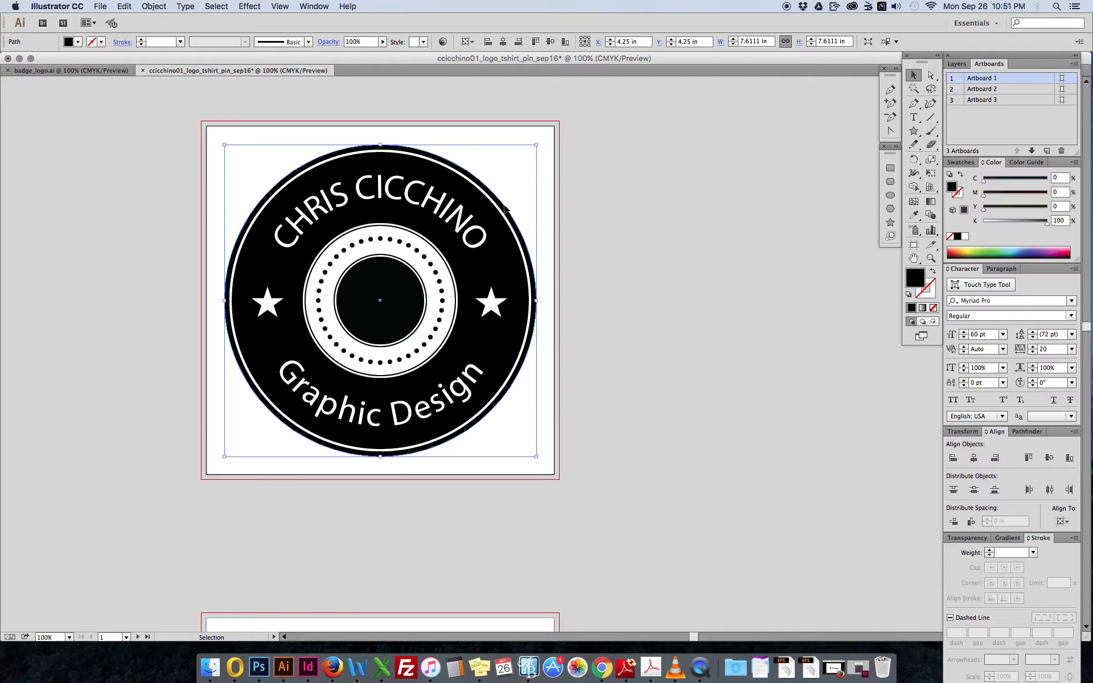
click(250, 6)
mouse_move(297, 109)
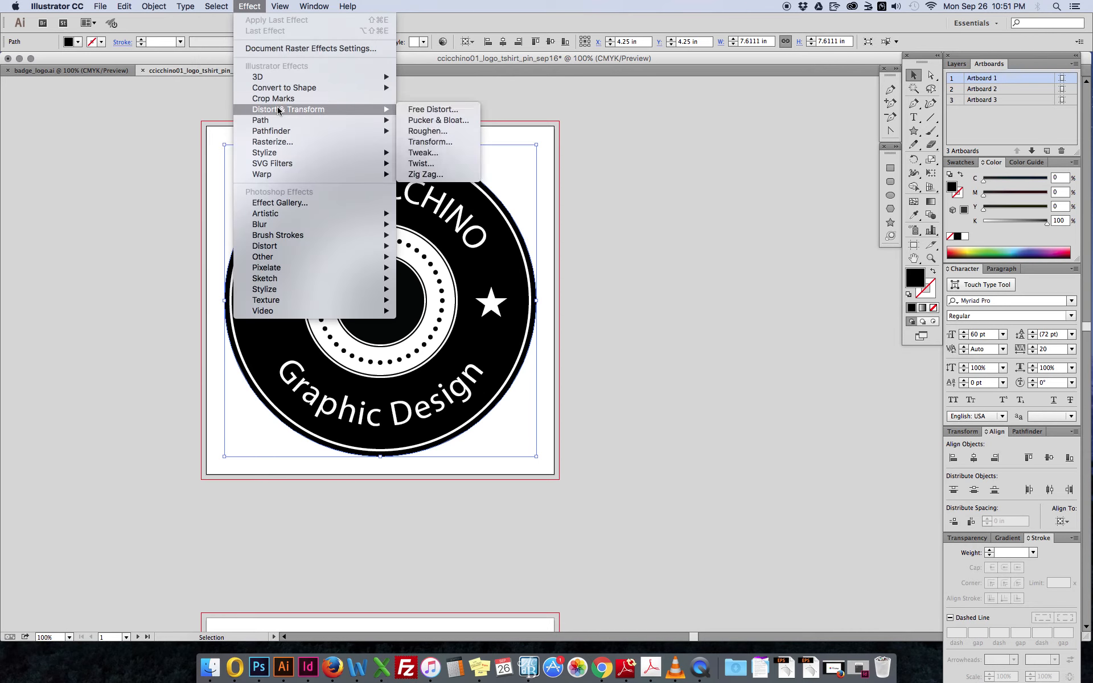
click(423, 176)
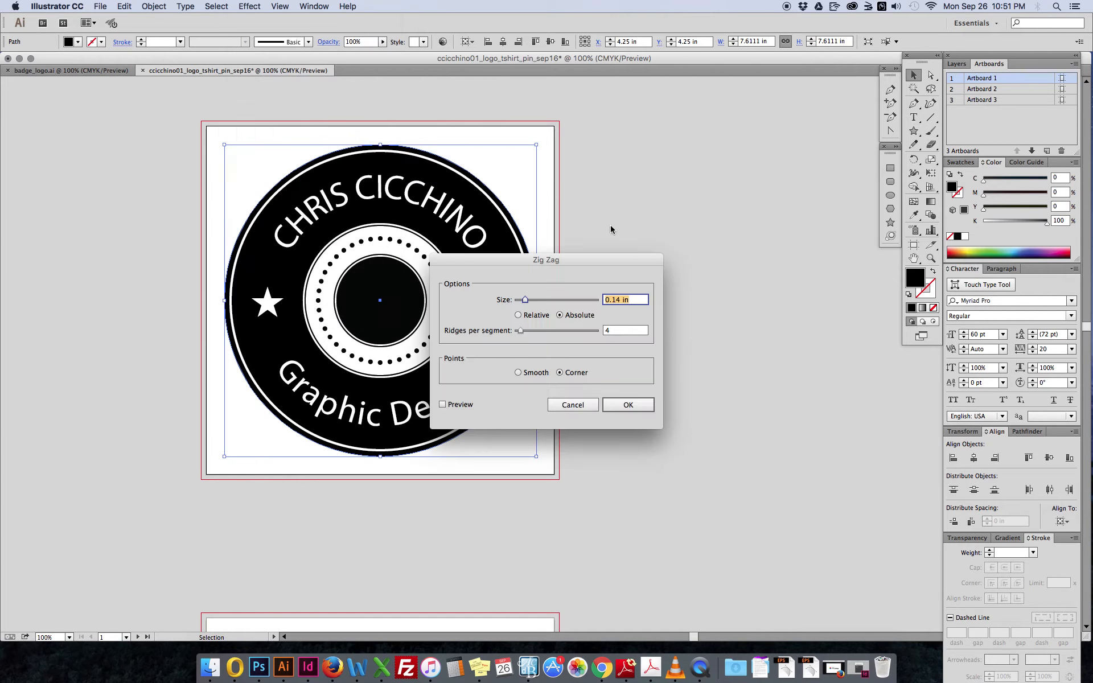
drag(558, 261, 716, 206)
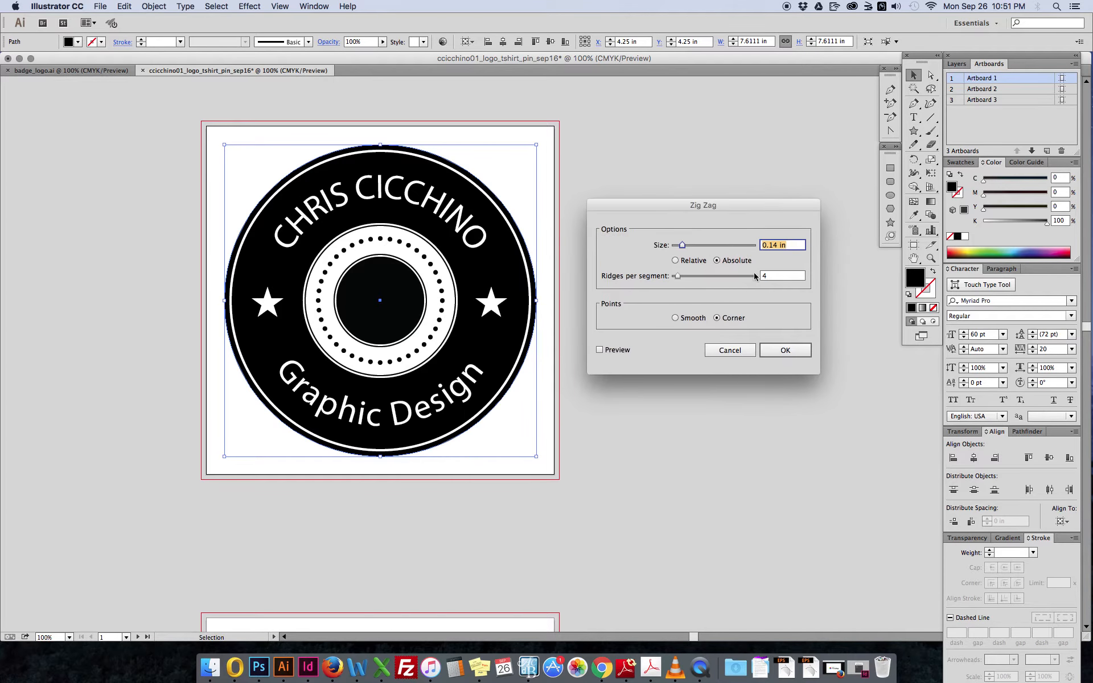
click(600, 350)
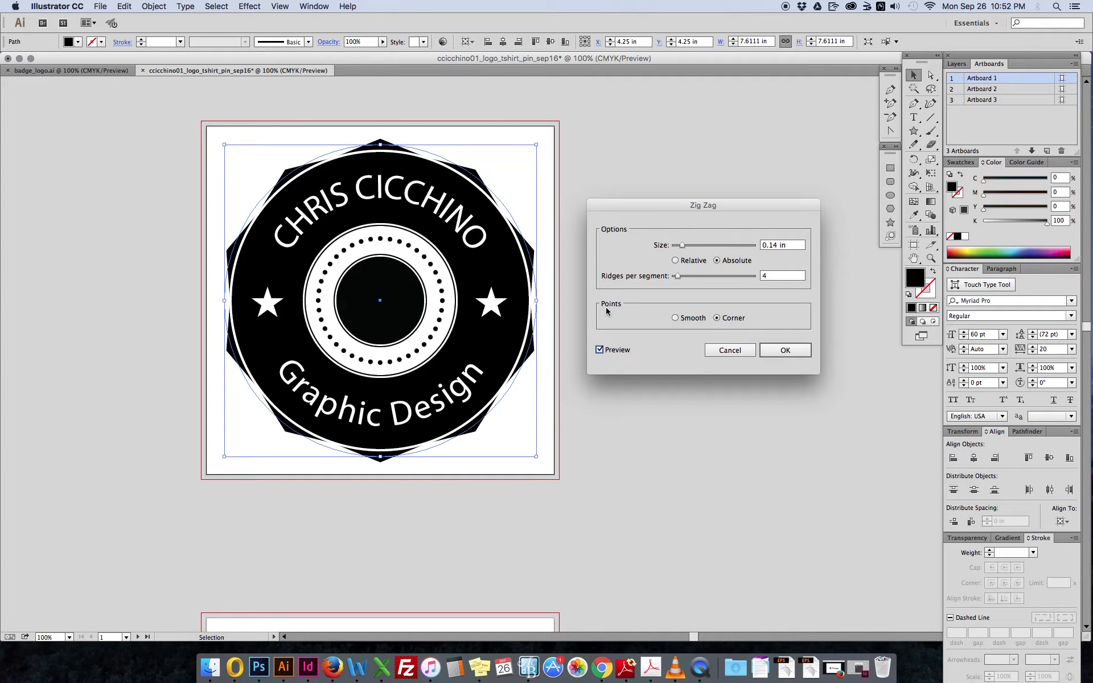
click(676, 318)
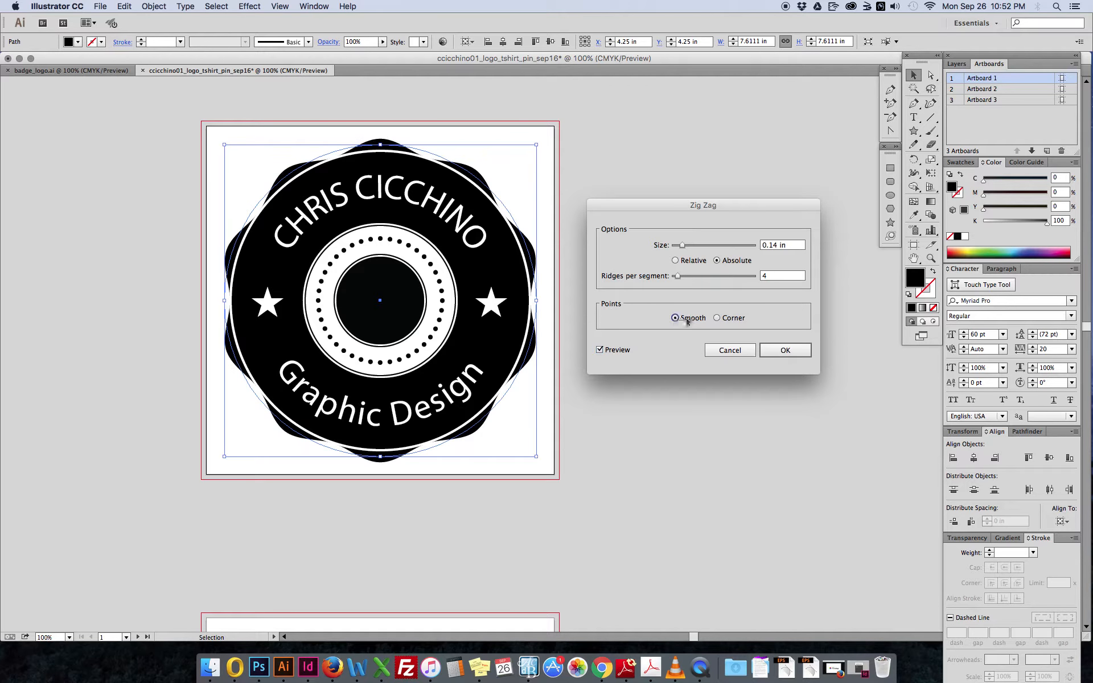
Reduce the Zig Zag size to 0.1 in
drag(796, 246, 745, 245)
key(Down)
key(Down)
key(Down)
key(Down)
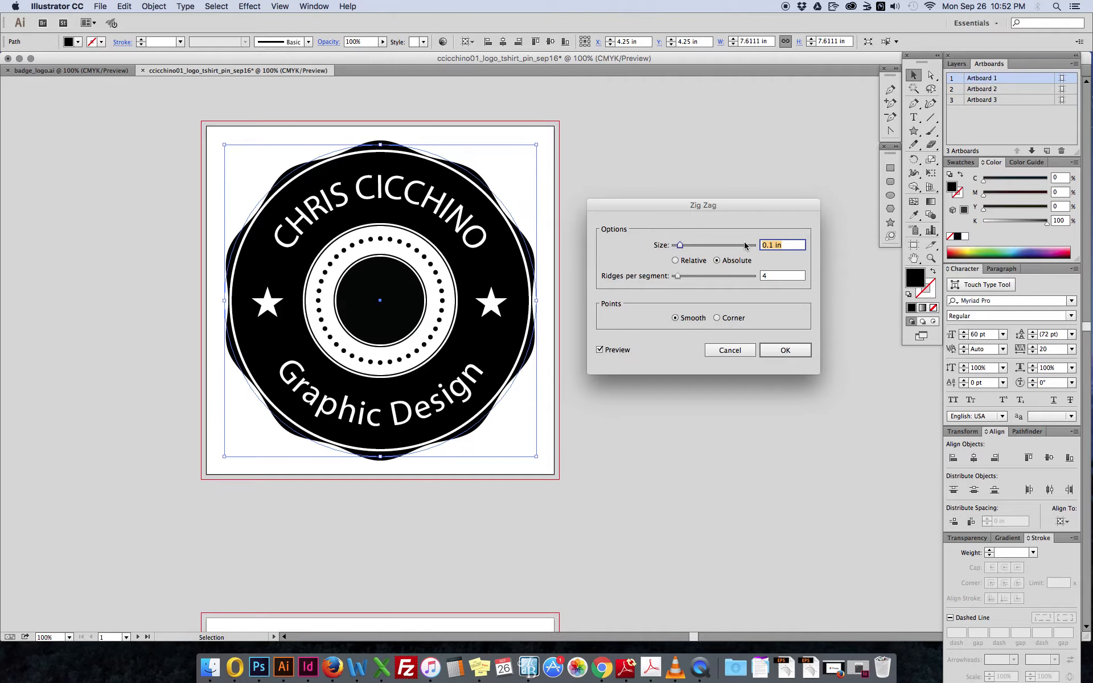
Raise the Zig Zag effect's ridges per segment to 20
click(762, 276)
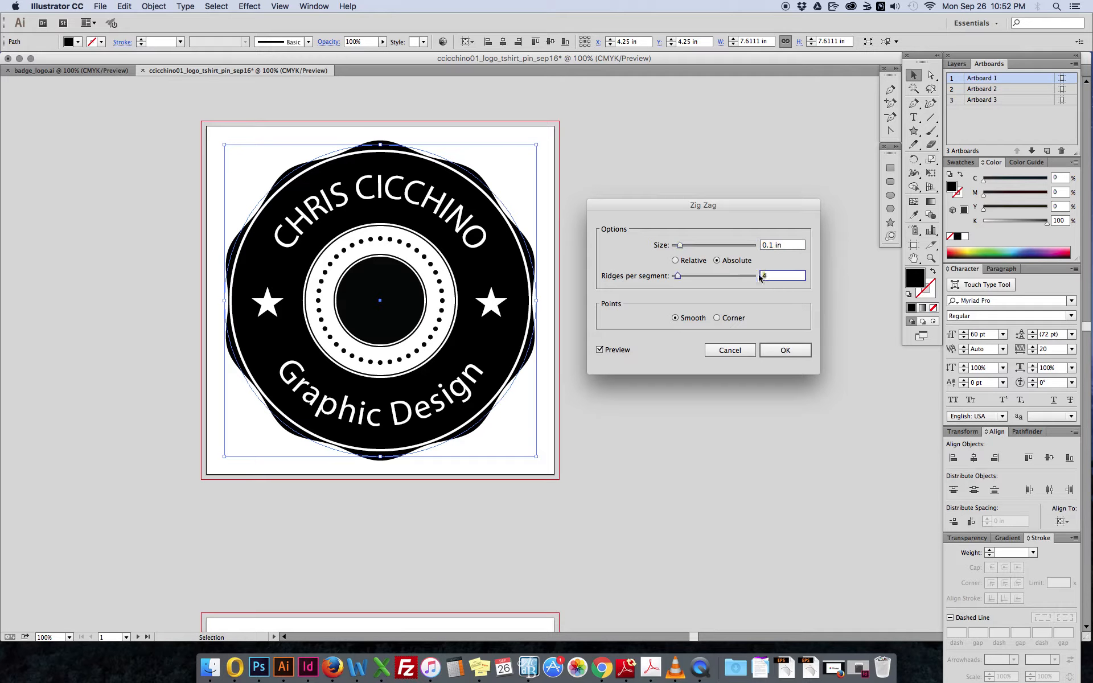
key(Up)
key(Up)
key(Up)
key(Up)
key(Up)
key(Up)
key(Up)
key(Up)
key(Up)
key(Up)
key(Up)
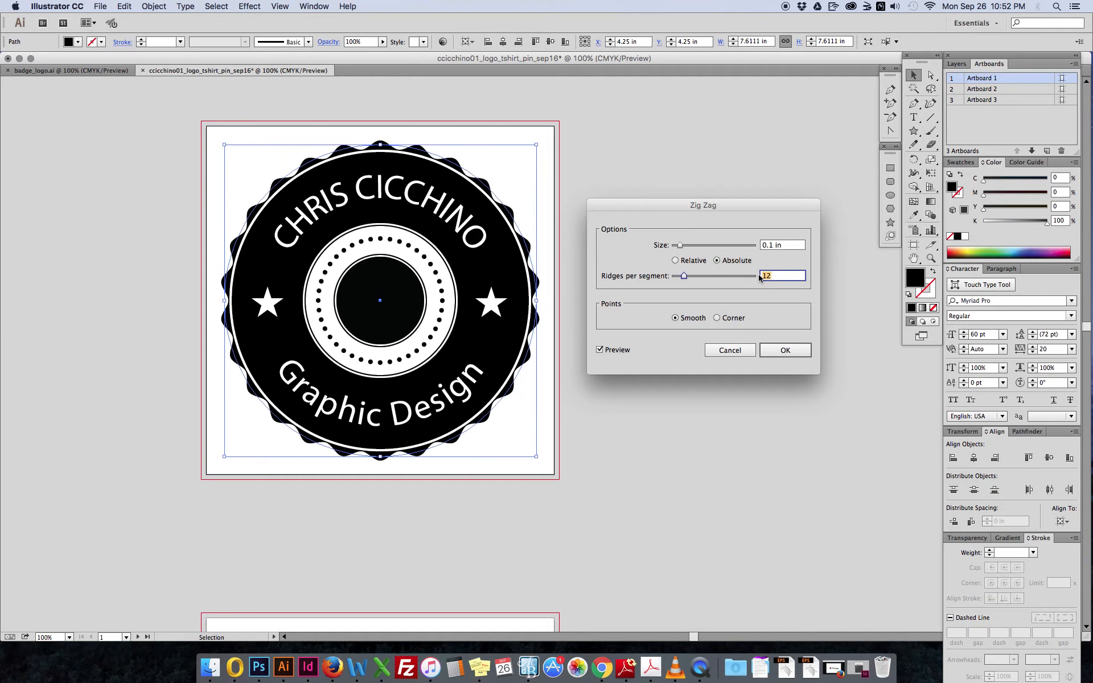
key(Up)
key(Up)
key(Up)
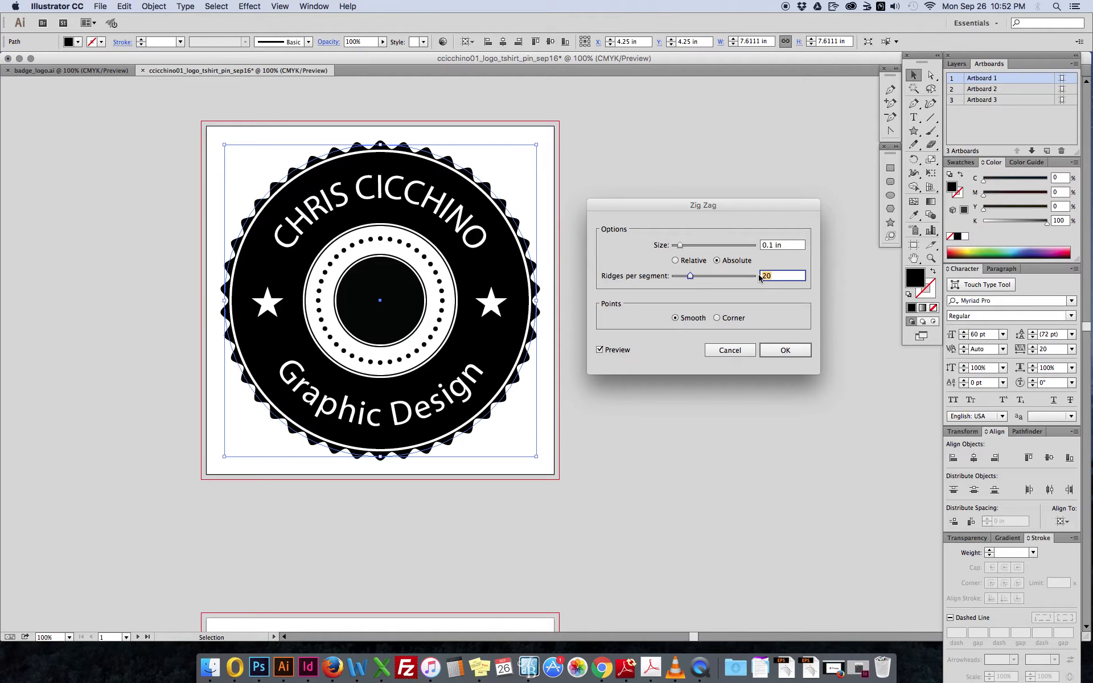
Set the Zig Zag size to 0.05 in and apply the effect to the outermost circle
click(785, 244)
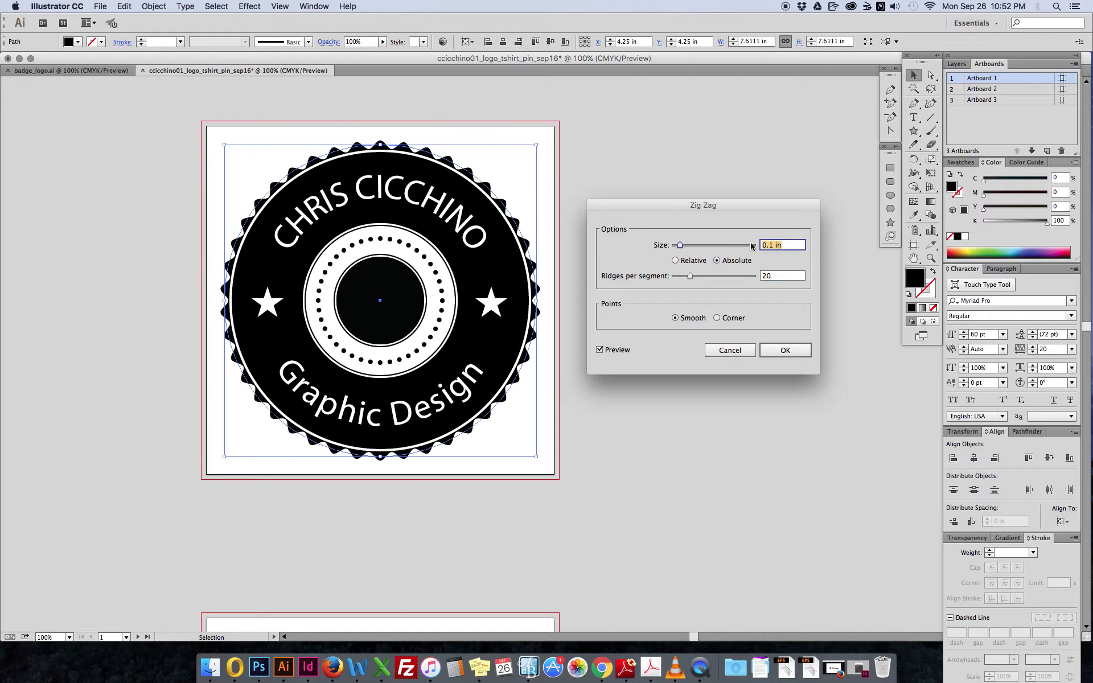
key(Down)
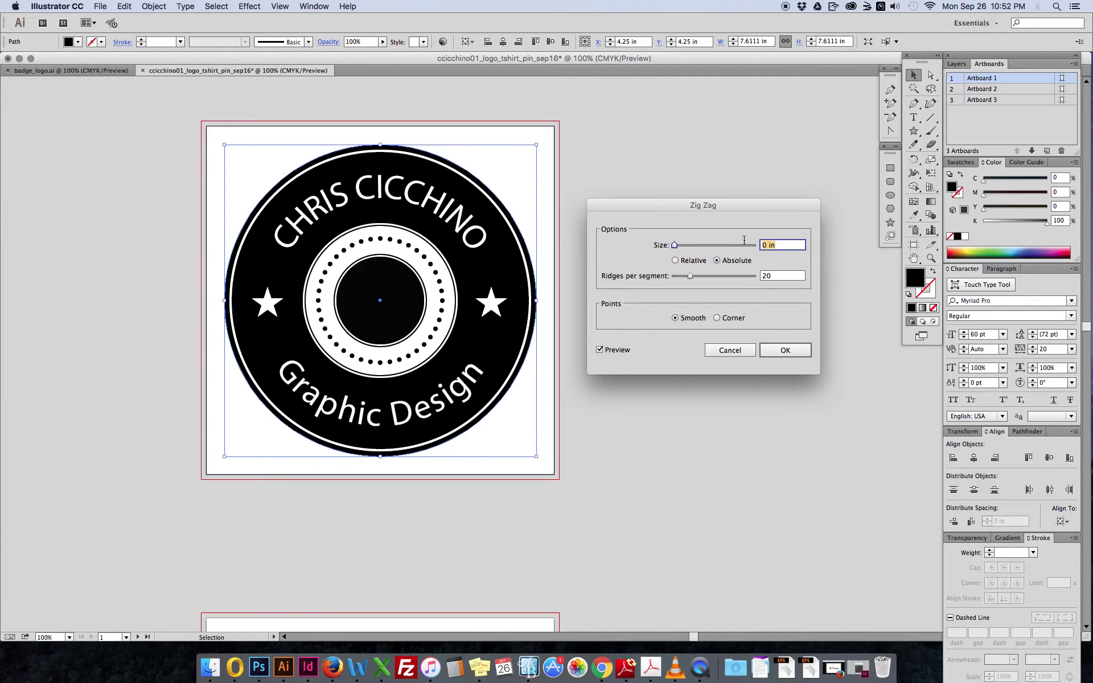
text(0.05)
click(779, 278)
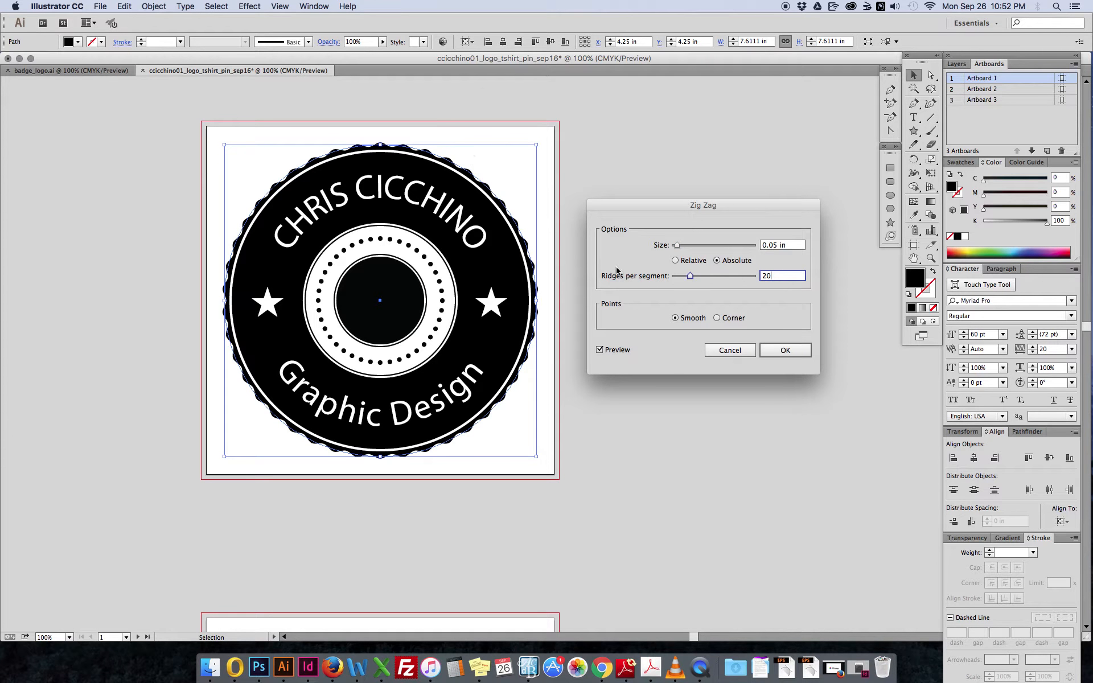
click(775, 352)
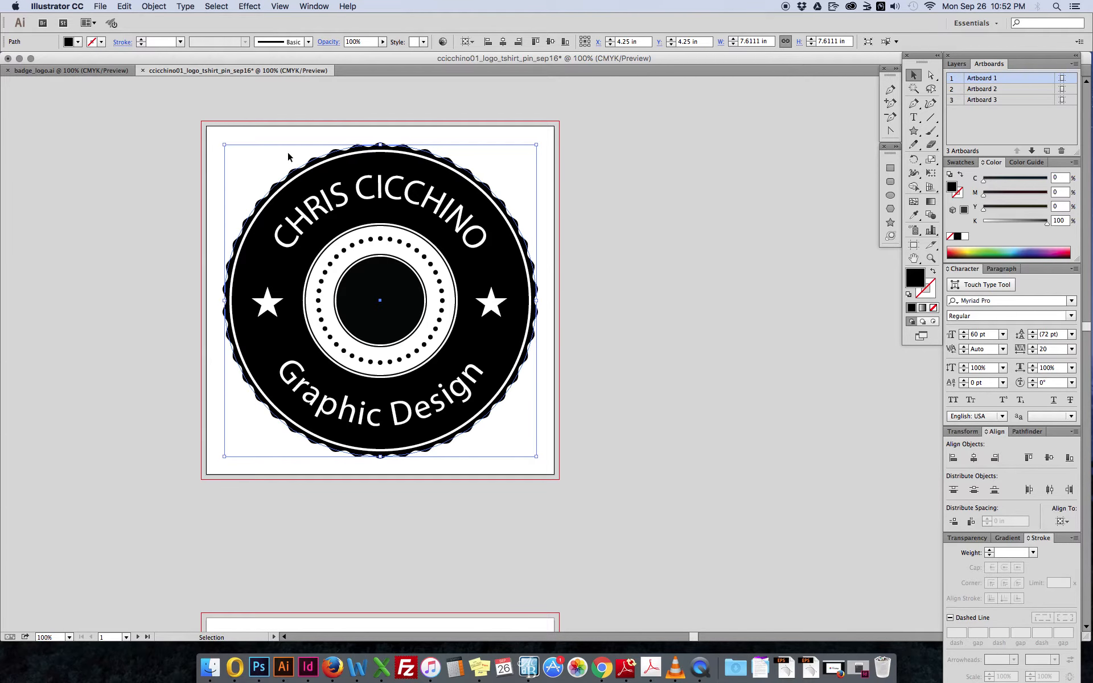
Start a Drop Shadow effect on the scalloped outer circle, keeping the Multiply mode
click(250, 6)
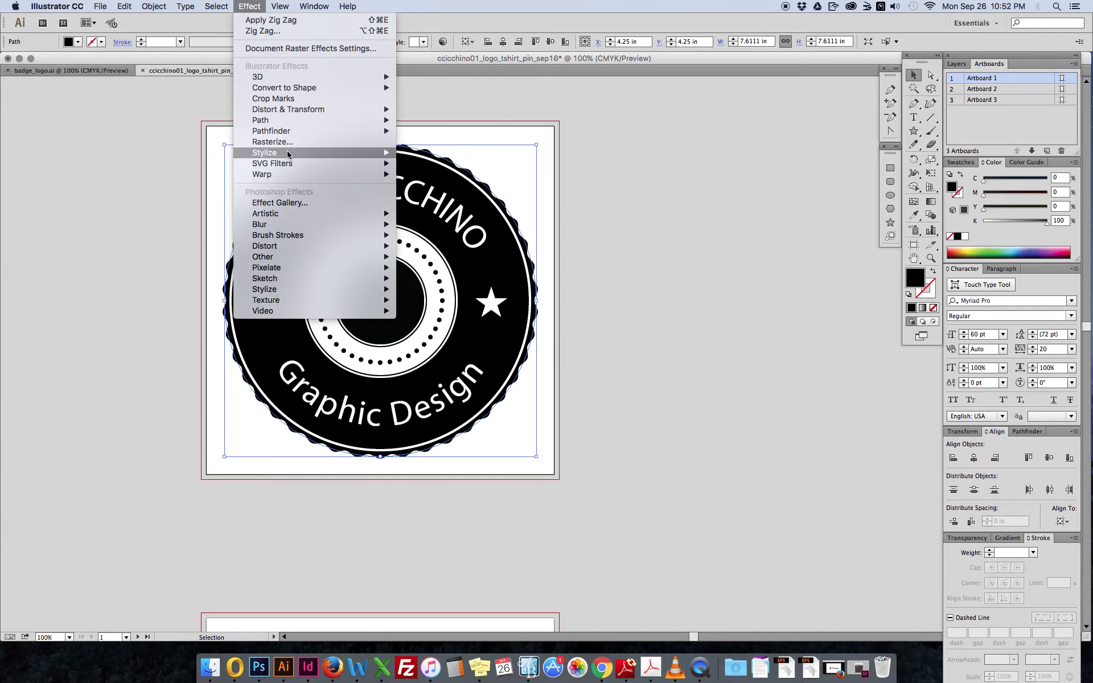
mouse_move(287, 154)
click(436, 154)
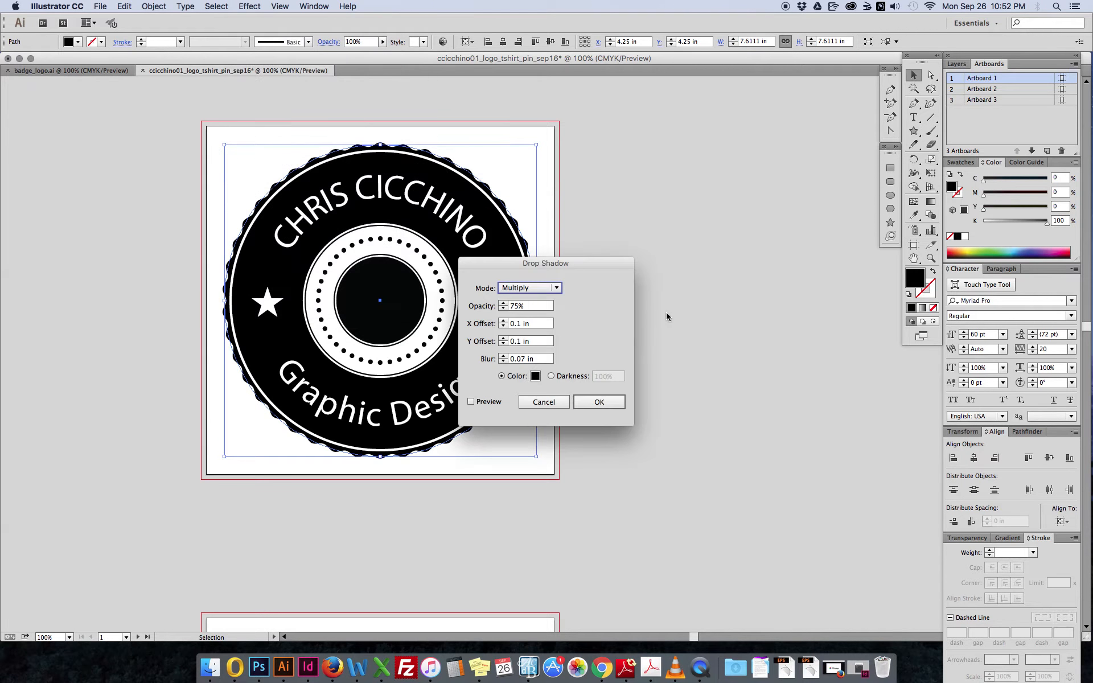
drag(597, 275, 747, 247)
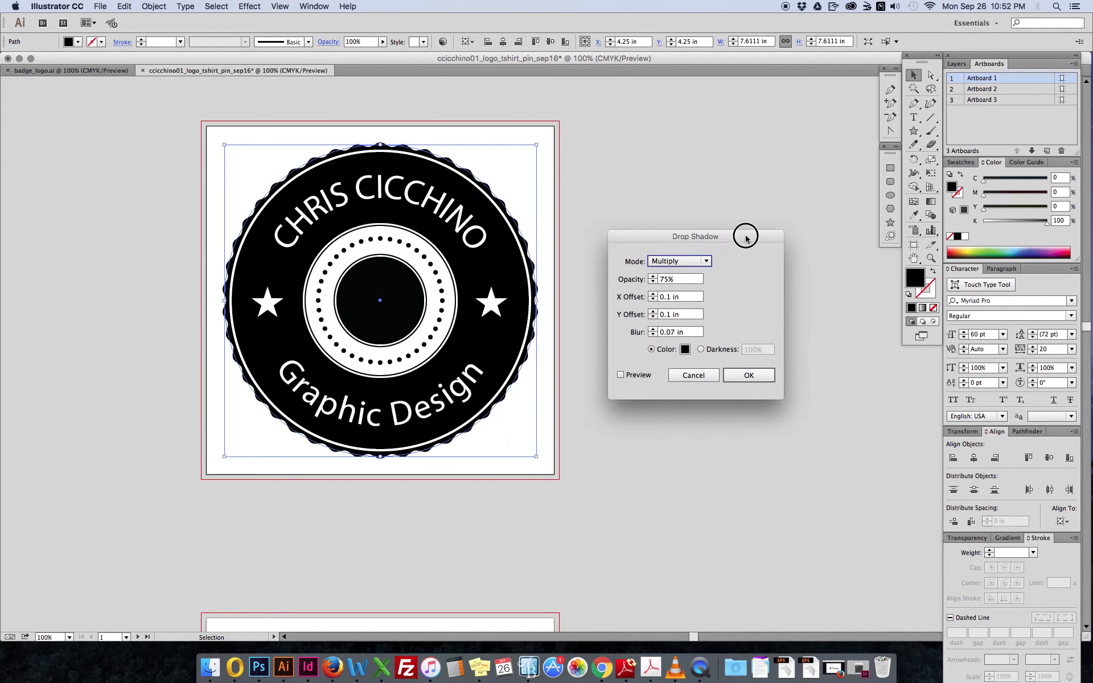
click(689, 262)
click(690, 259)
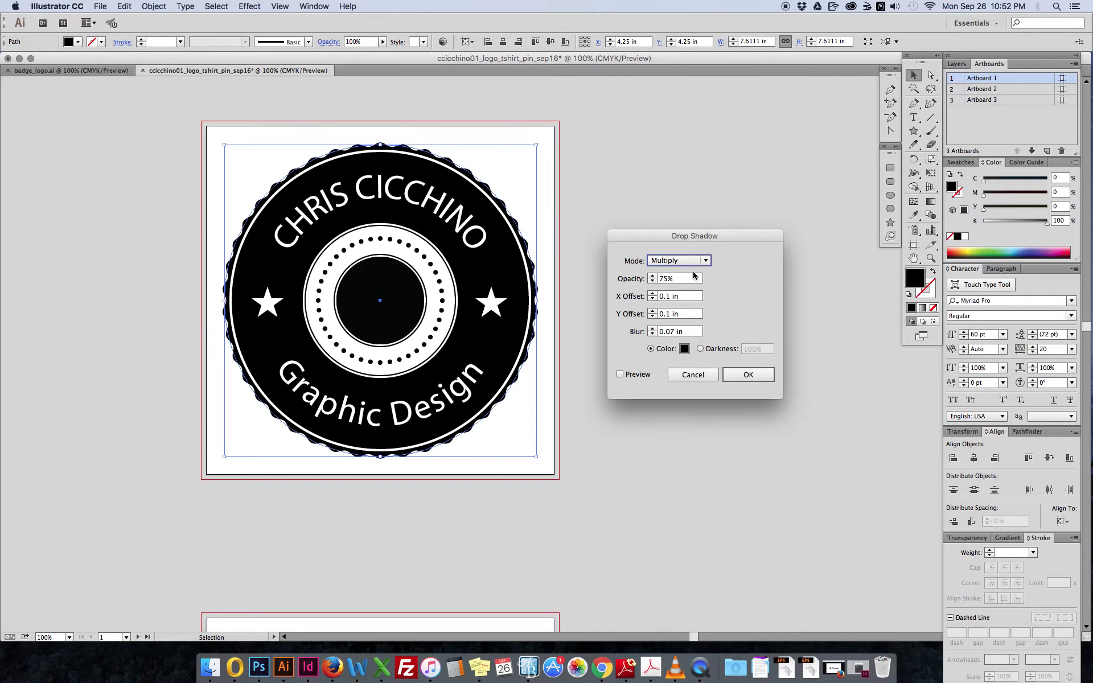
click(693, 265)
click(687, 261)
Set the drop shadow's X and Y offsets to 0 in, opacity to 100% and blur to 0.05 in, with the preview on
drag(687, 298, 639, 295)
text(0)
click(697, 314)
text(0)
drag(679, 279, 645, 278)
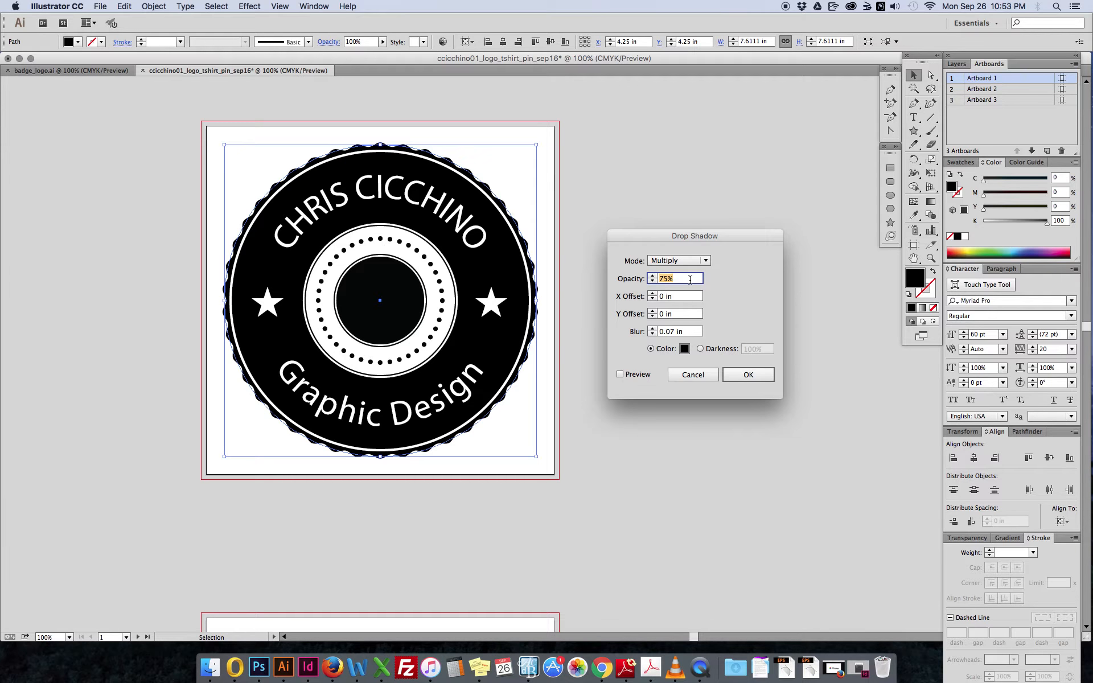
text(1)
click(673, 332)
click(620, 375)
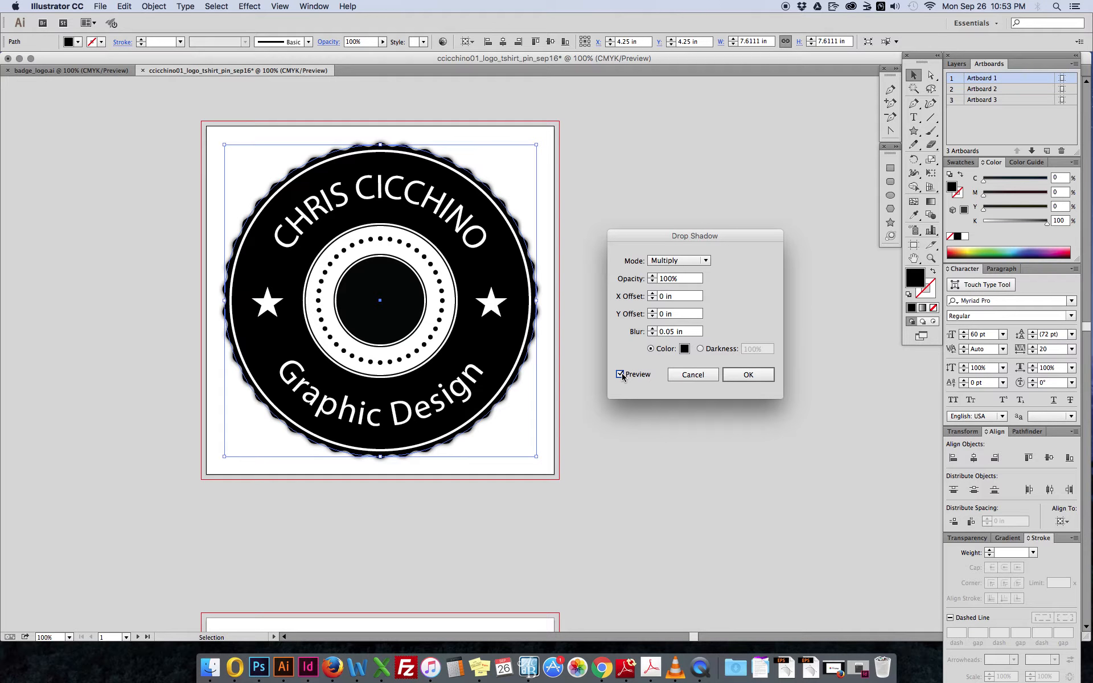
Try 1 in for the shadow's X and Y offsets in turn, return each to 0 in, and apply the drop shadow
click(688, 297)
key(Up)
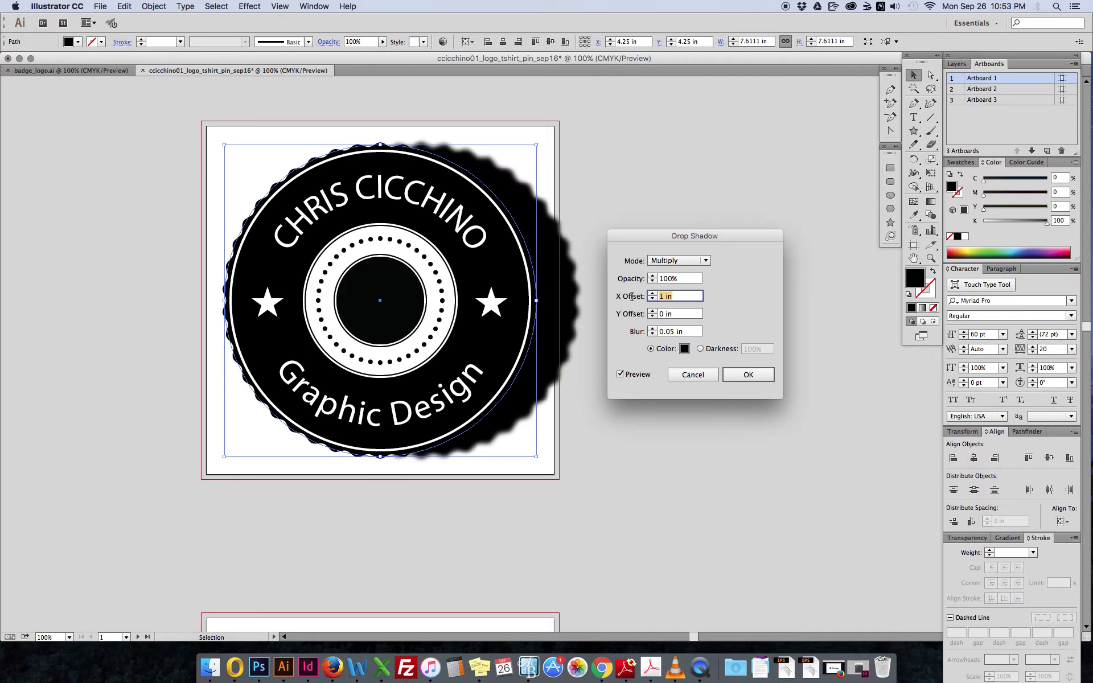
key(Down)
click(654, 314)
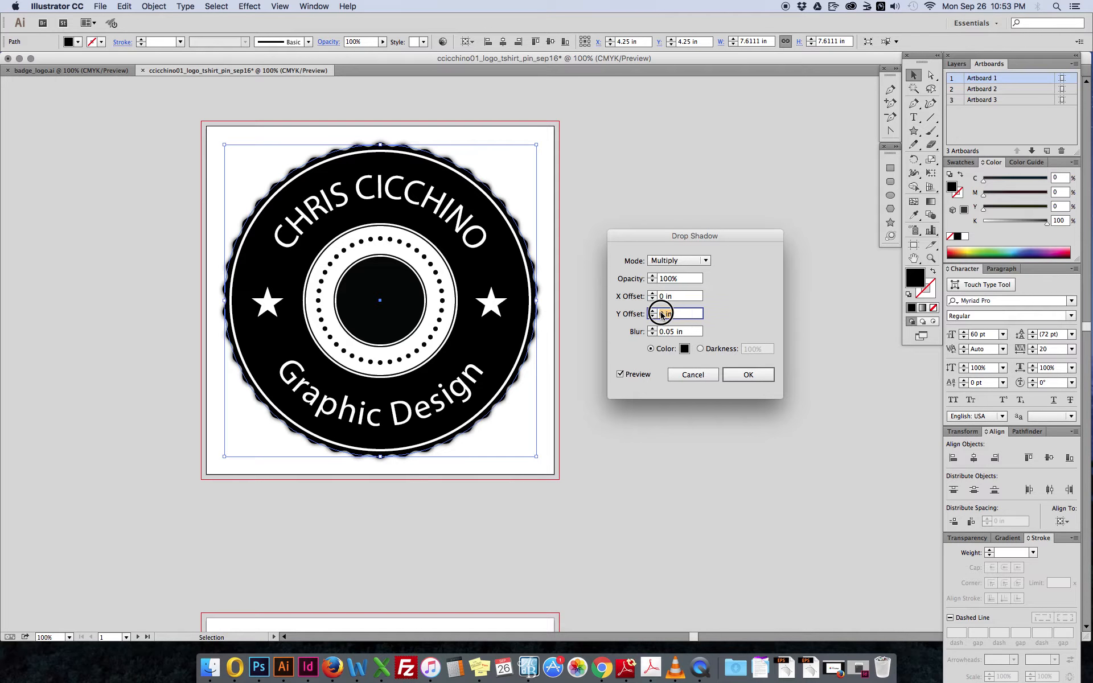
key(Up)
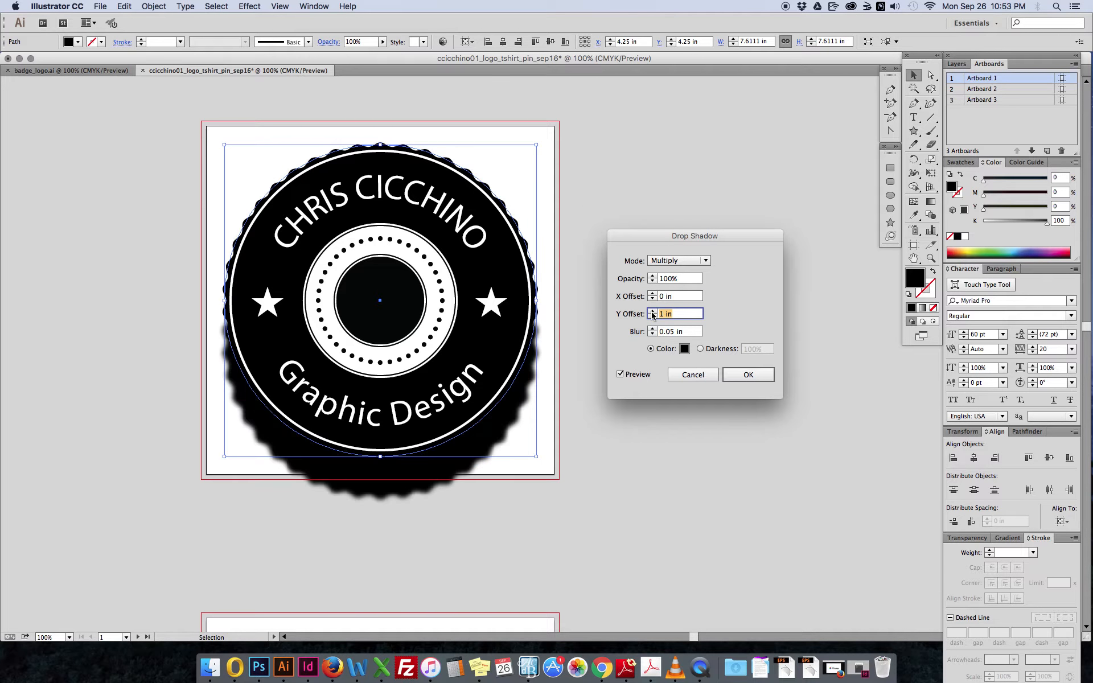
key(Down)
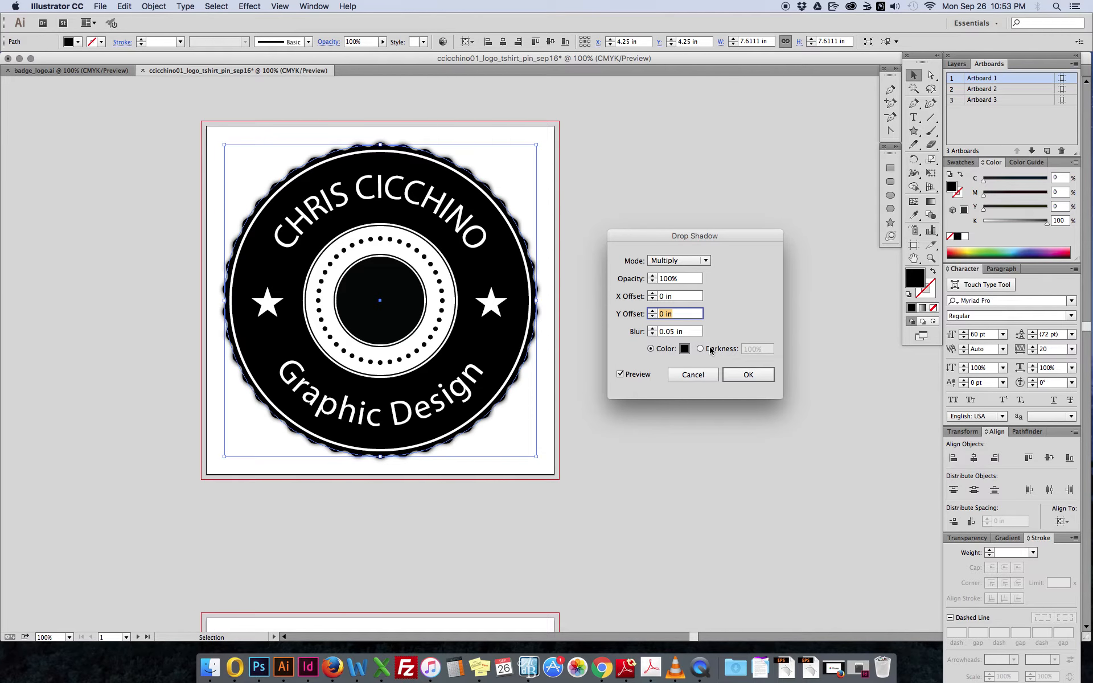
click(749, 375)
click(614, 375)
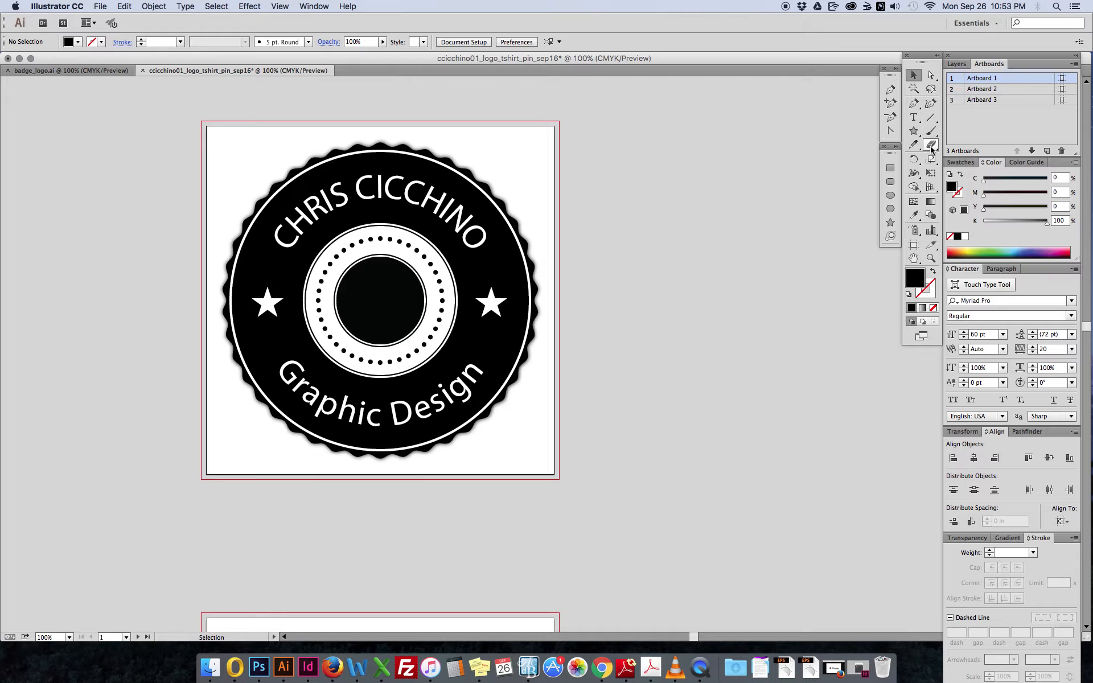
Draw a tall rectangle about 0.56 in wide and 2.27 in high beside the badge's artboard and fill it white
click(915, 131)
drag(915, 132, 957, 130)
key(super+equal)
key(super+equal)
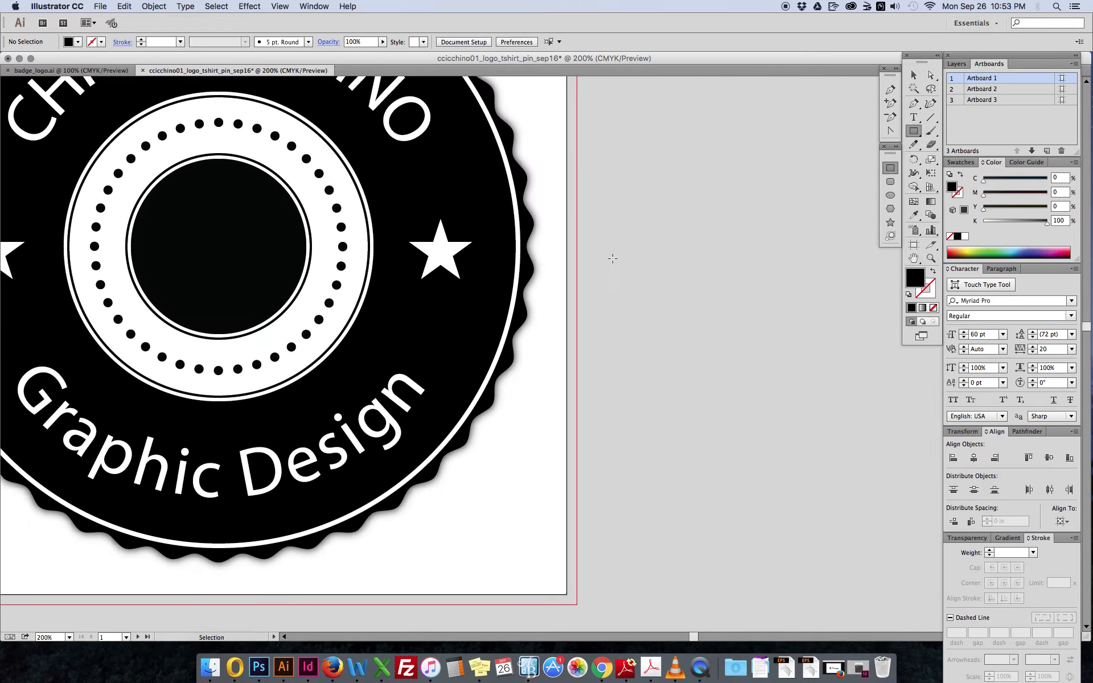
drag(627, 260, 530, 284)
drag(575, 160, 622, 345)
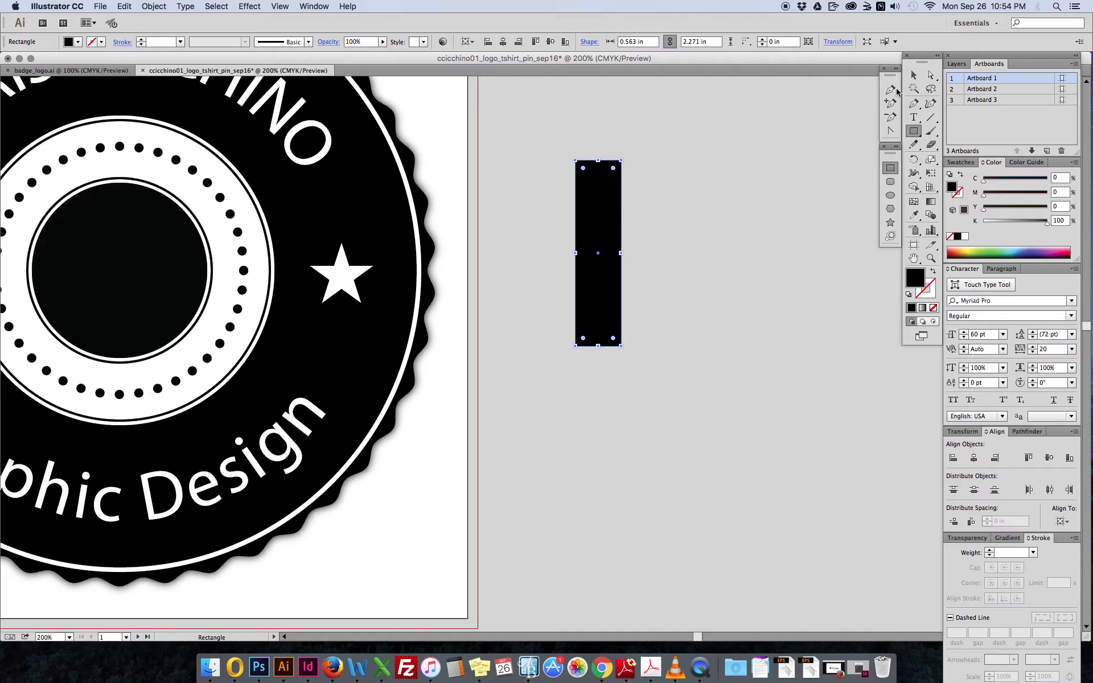
click(914, 76)
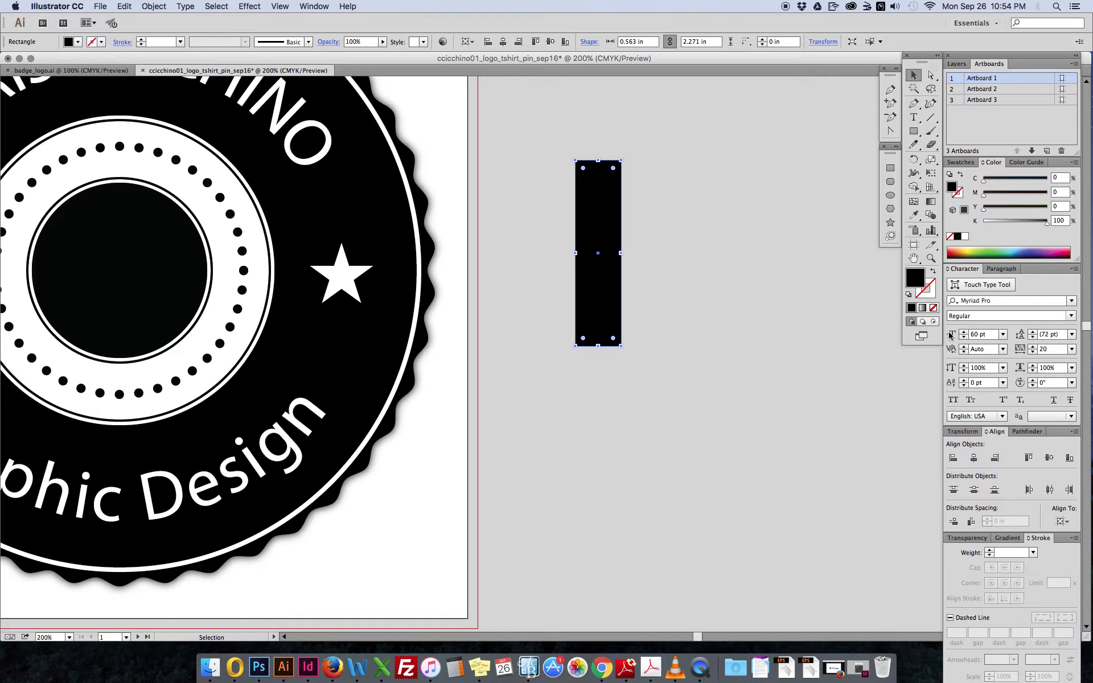
click(965, 236)
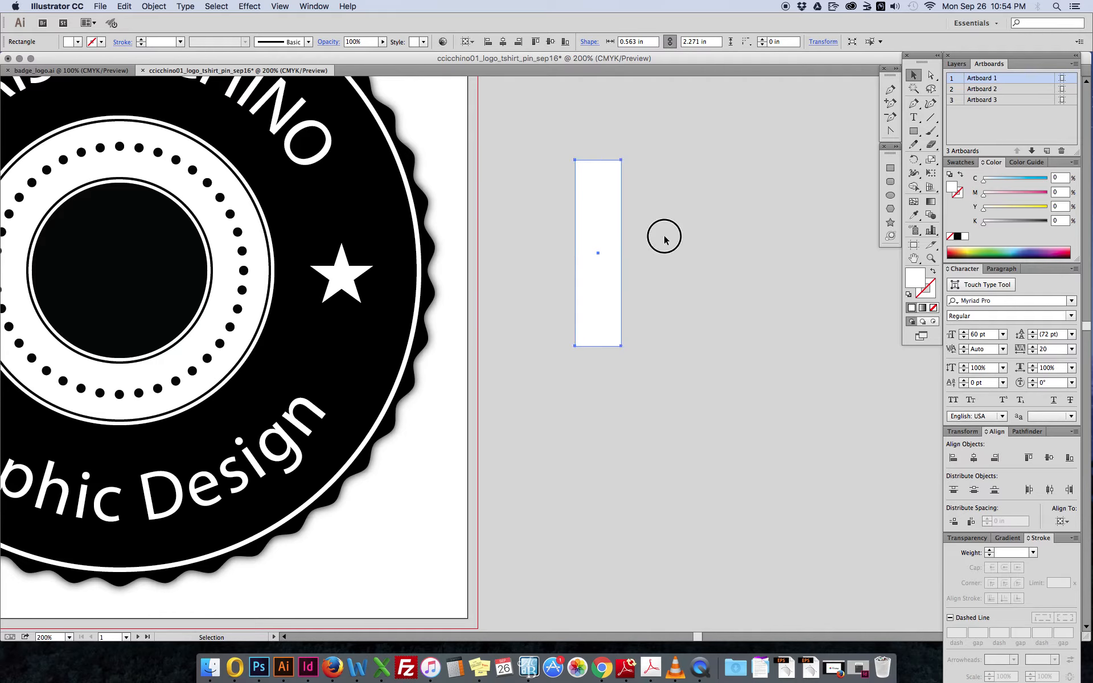
Shape a narrow copy of the rectangle to about 0.23 by 2.2 in, fill it black and place it inside the white rectangle's left half
drag(608, 228, 621, 251)
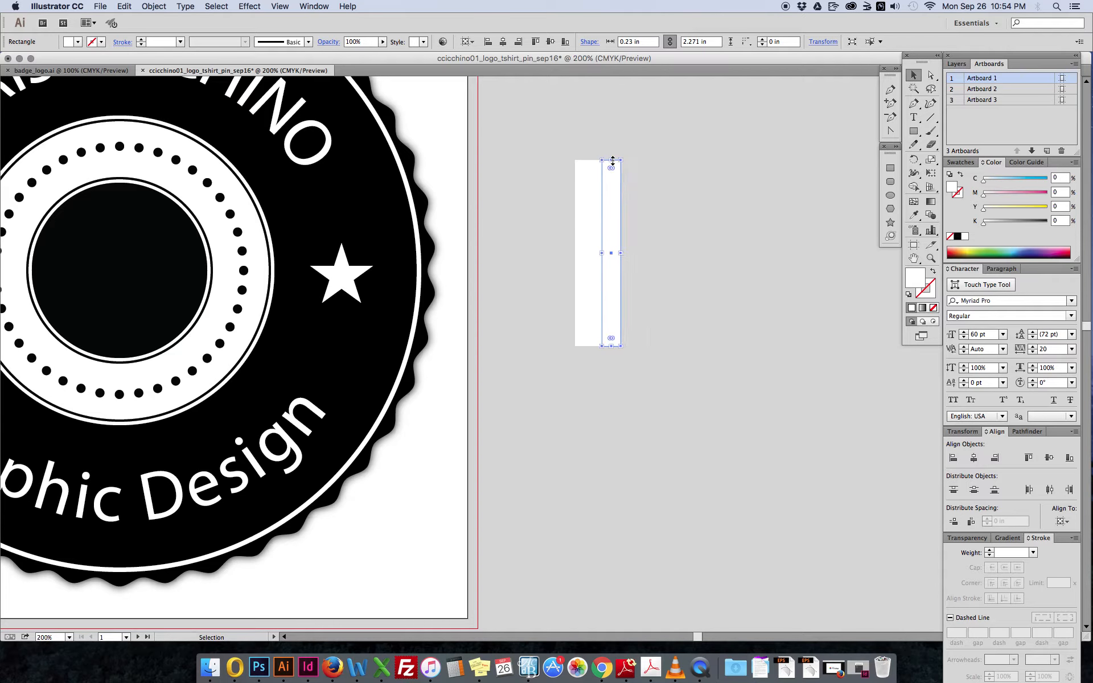
mouse_move(613, 162)
mouse_down()
mouse_move(610, 176)
mouse_move(612, 166)
mouse_up()
click(702, 247)
click(618, 222)
click(958, 237)
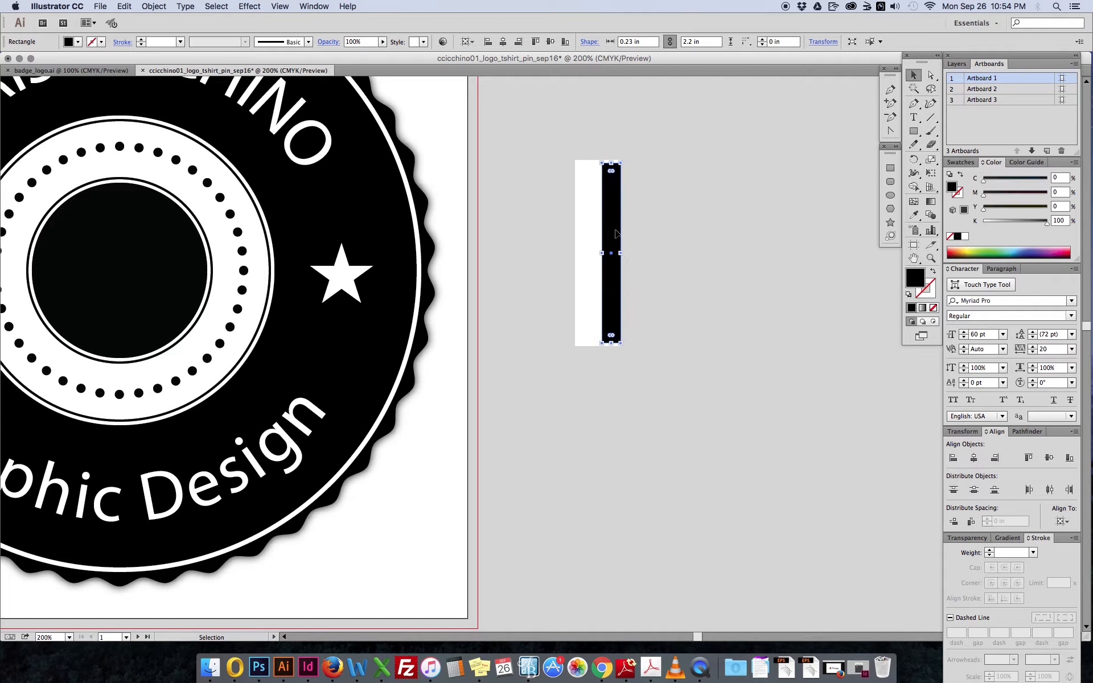
drag(615, 234, 593, 336)
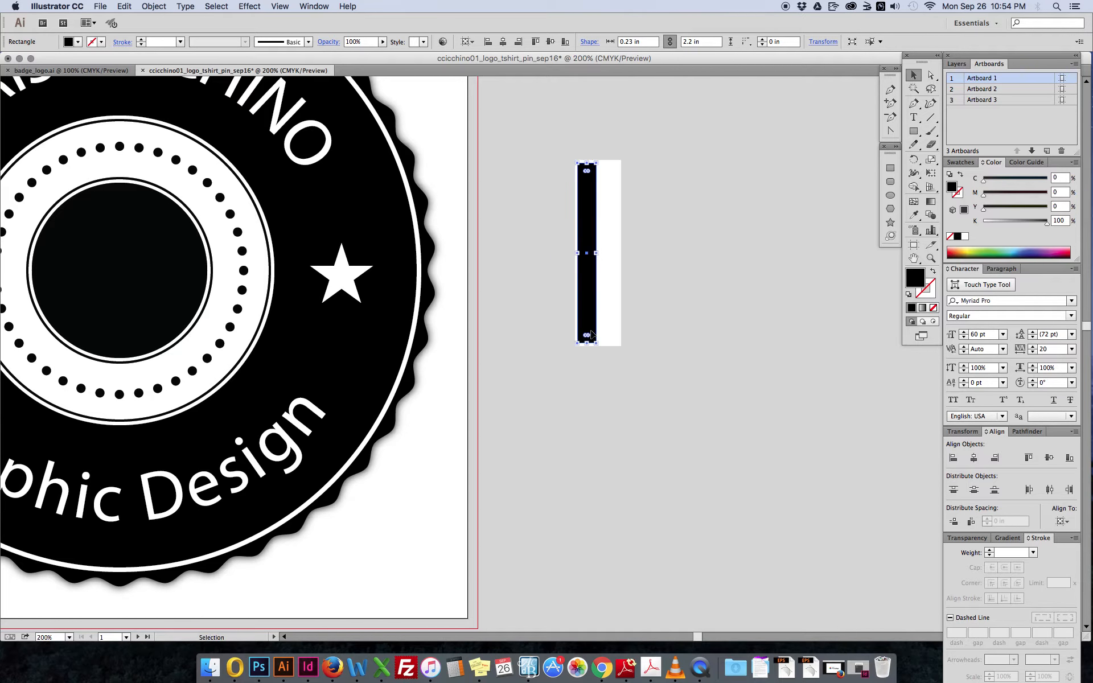
click(604, 165)
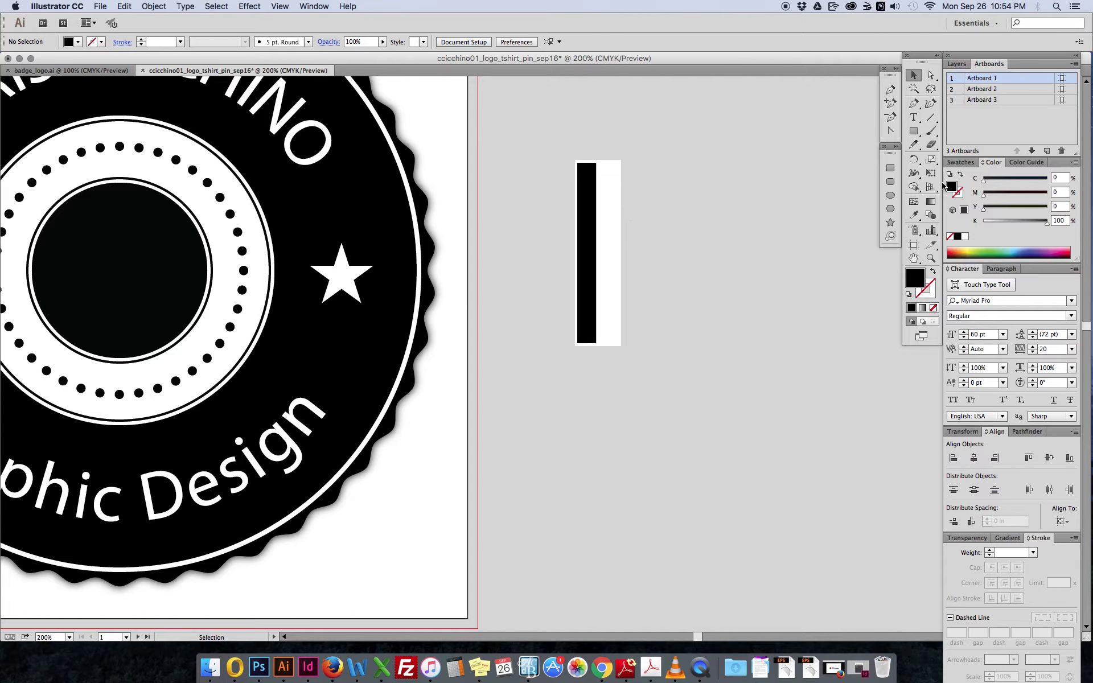
Draw a black downward-pointing triangle with the Pen tool, spanning the white rectangle's full lower edge
click(891, 89)
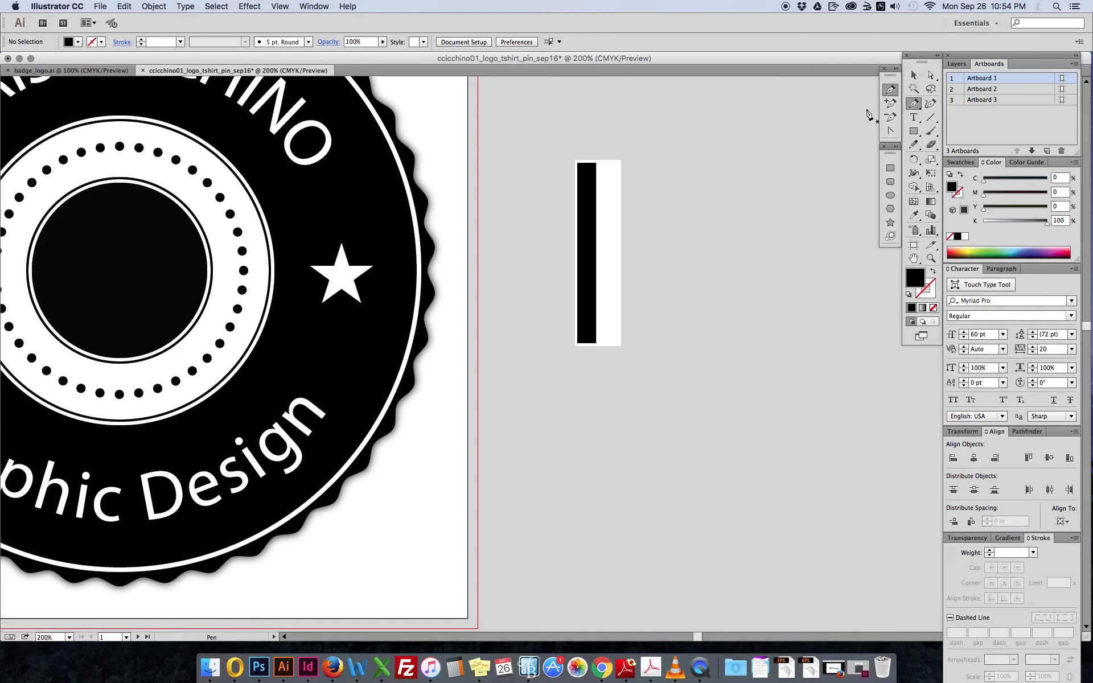
click(575, 345)
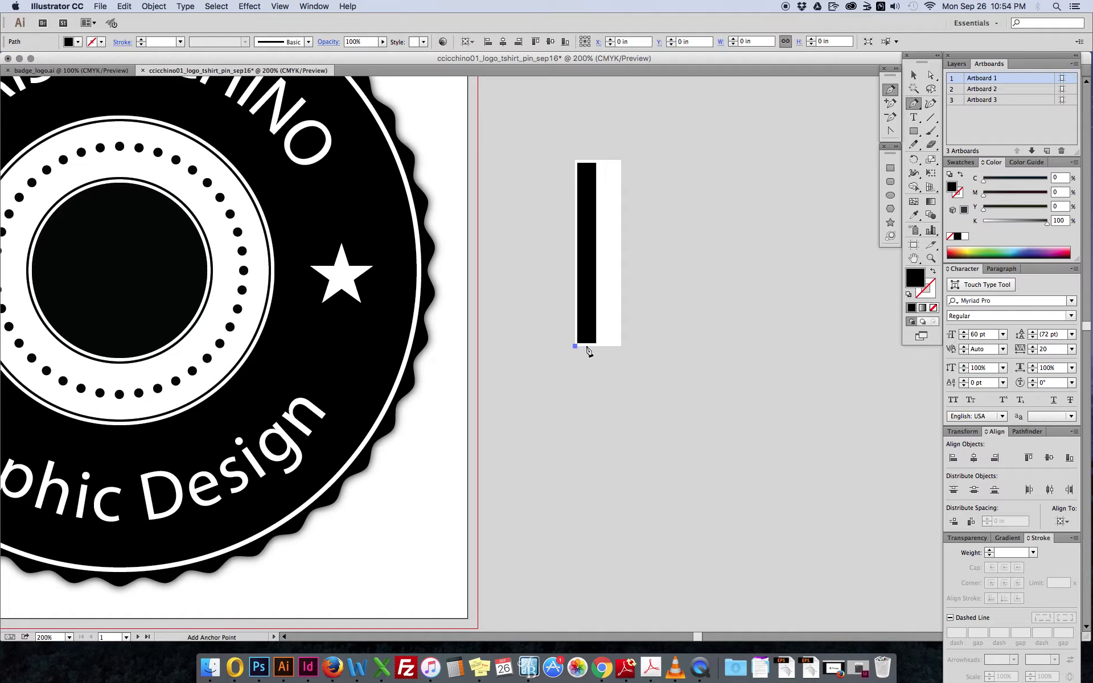
click(621, 346)
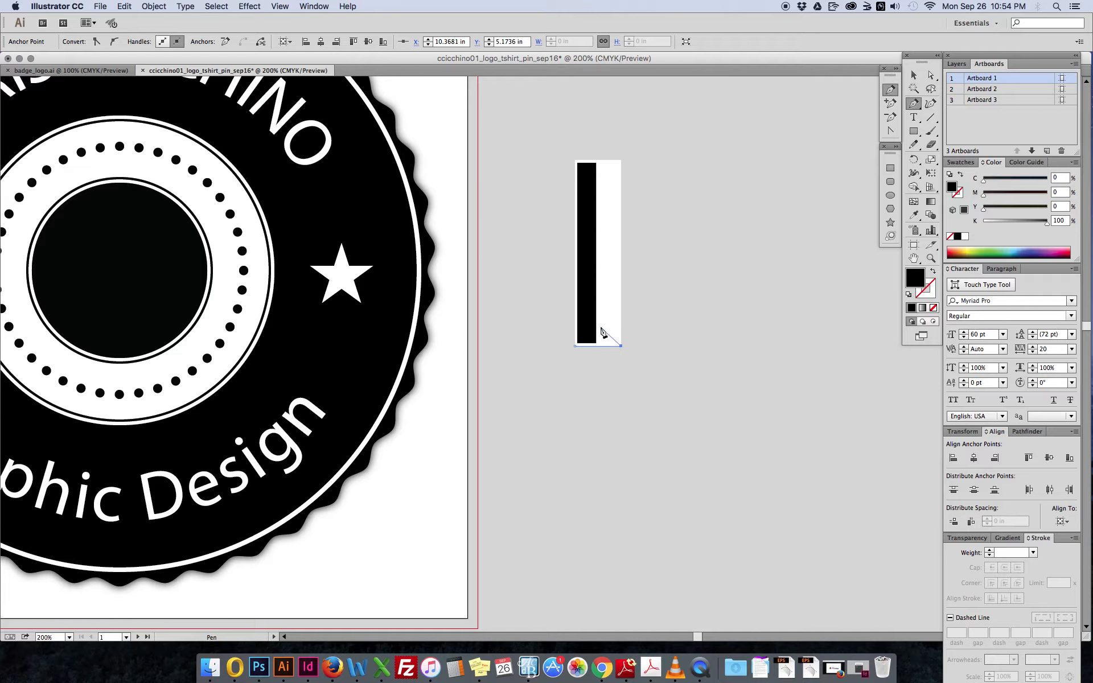
click(598, 393)
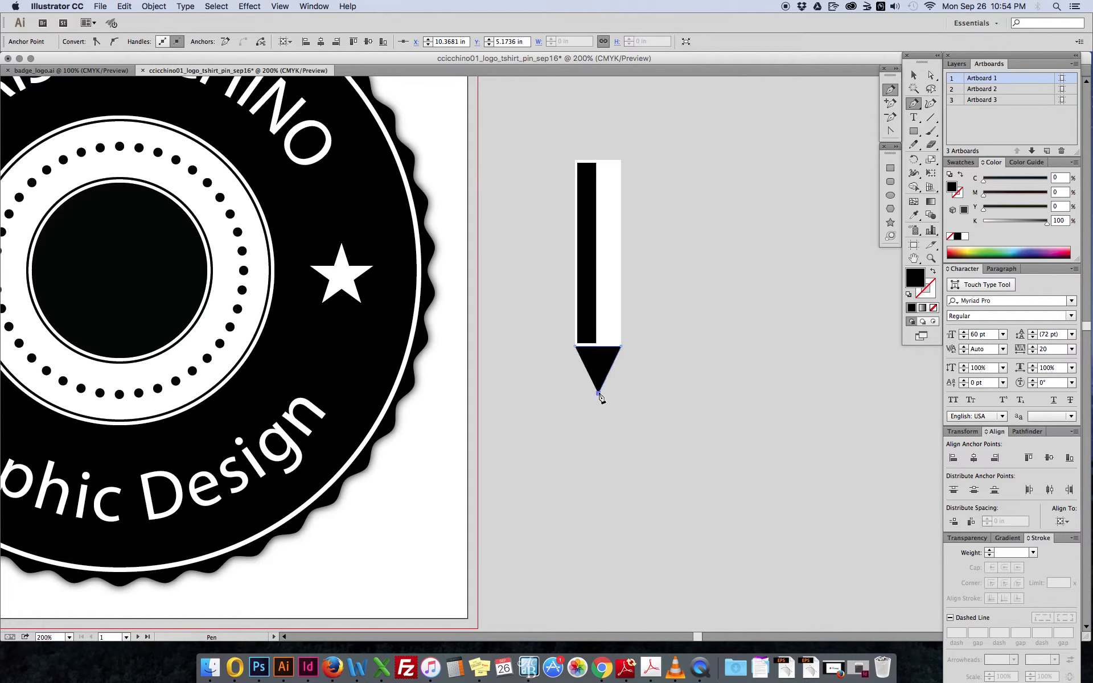
click(576, 346)
Show the rulers and place a vertical guide through the center of the white rectangle
click(913, 78)
click(610, 215)
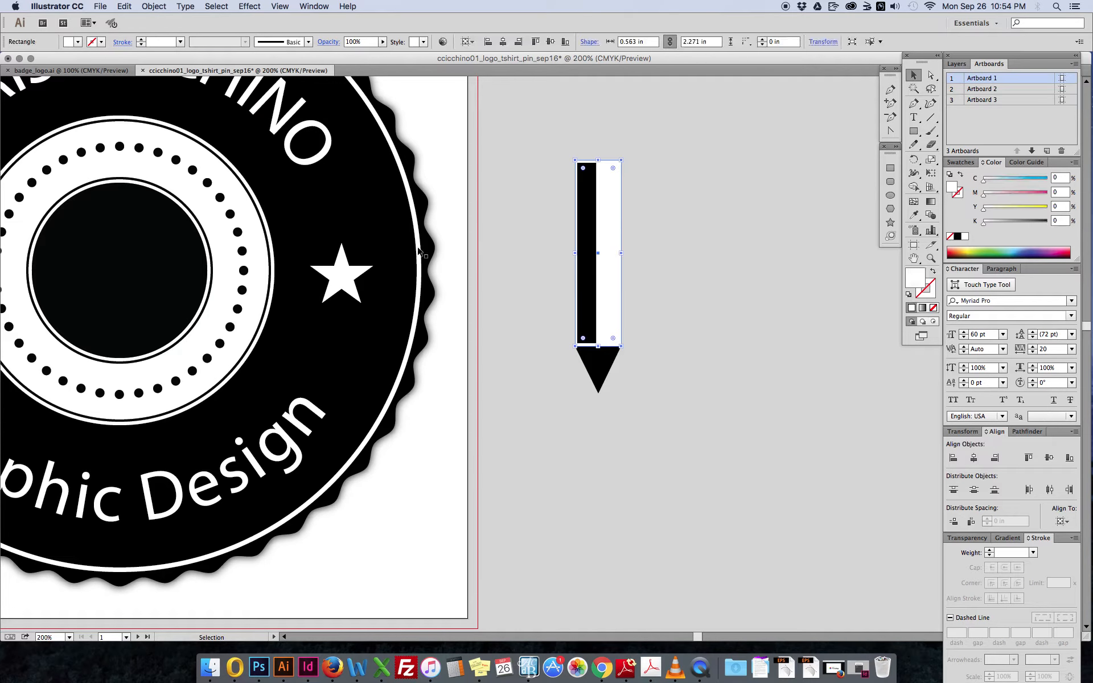
key(a)
key(super+r)
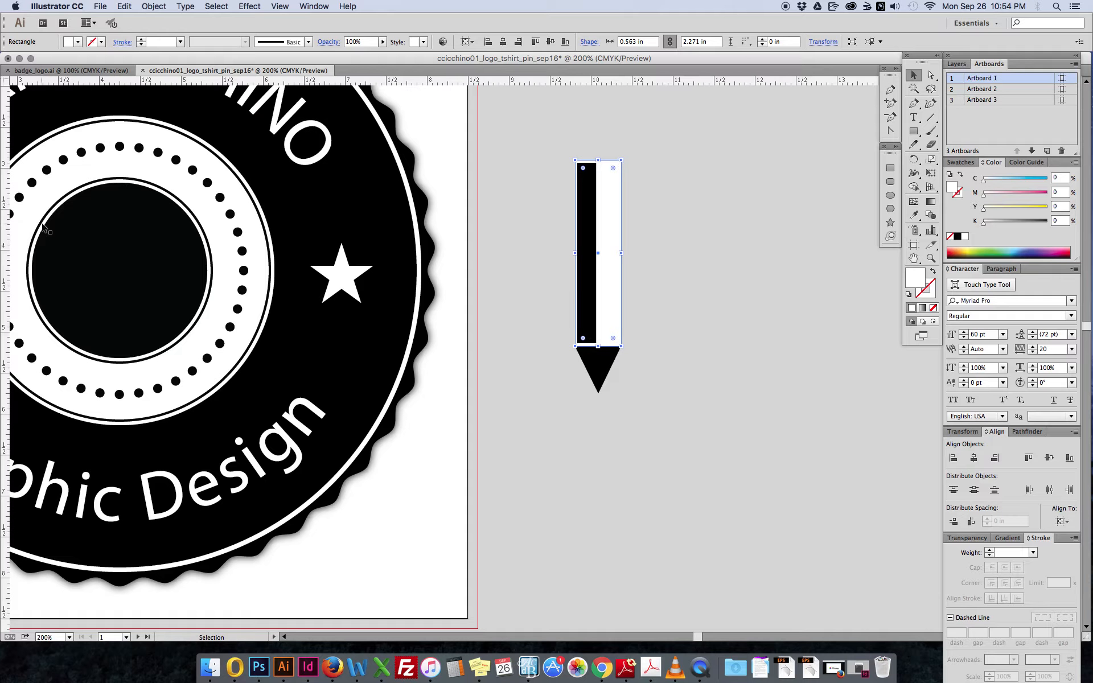
key(v)
mouse_move(3, 225)
mouse_down()
mouse_move(442, 256)
mouse_move(520, 285)
mouse_move(476, 312)
mouse_move(569, 386)
mouse_move(588, 371)
mouse_move(598, 383)
mouse_up()
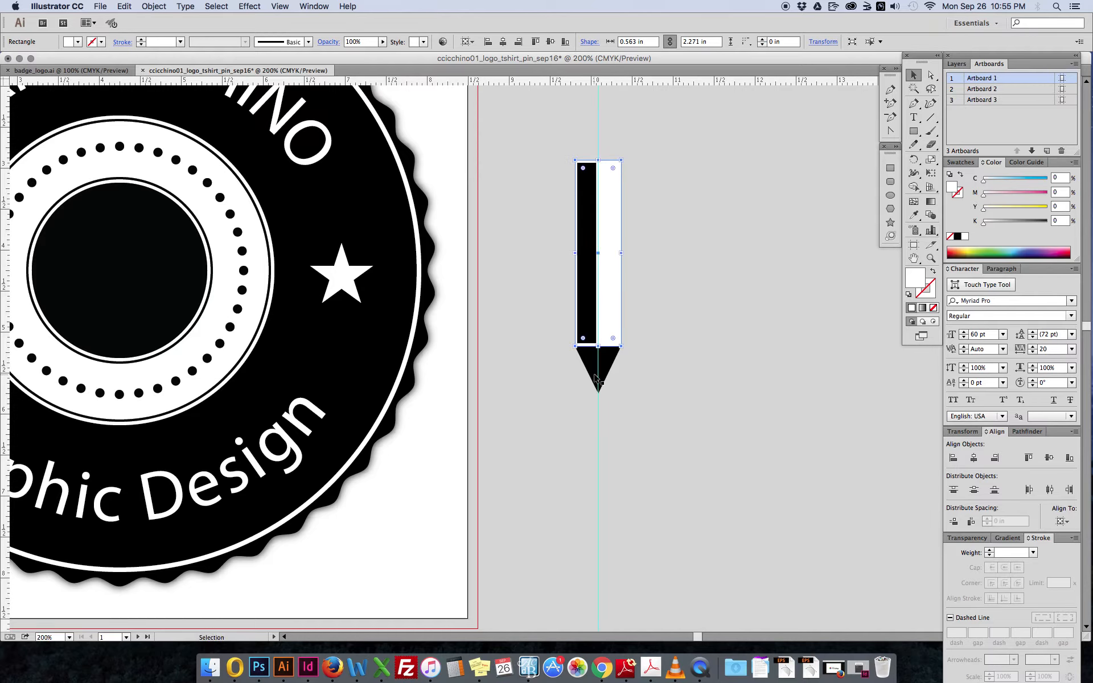
Shift the tip anchor point of the black triangle onto the vertical center guide
key(super+equal)
key(super+equal)
drag(672, 428, 617, 432)
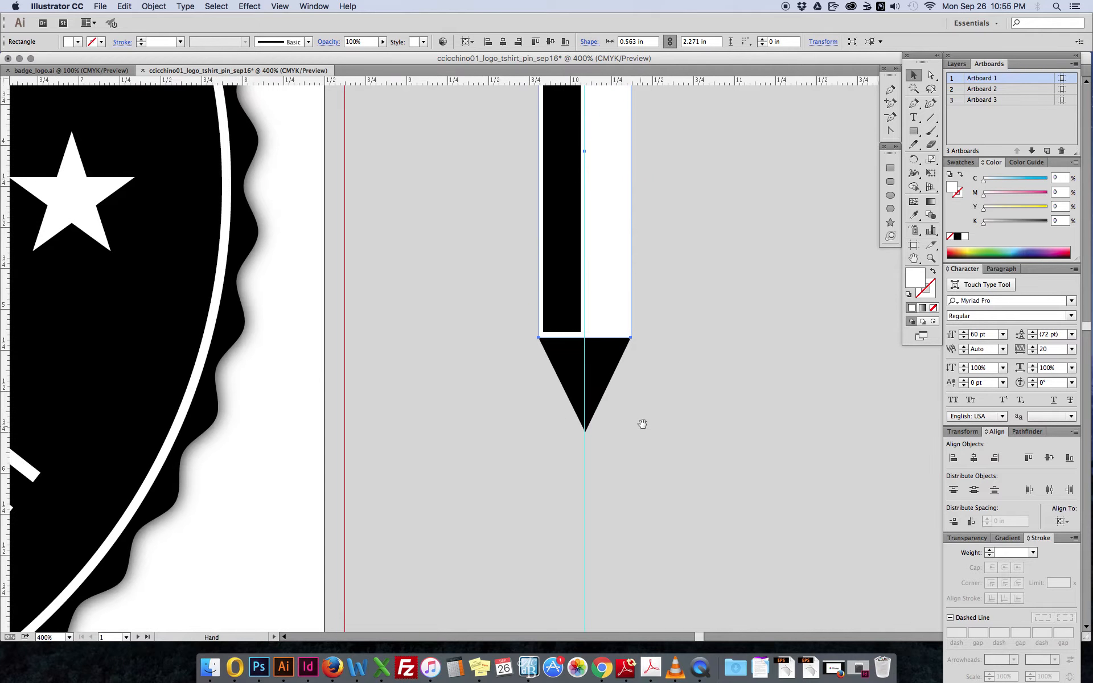
click(931, 75)
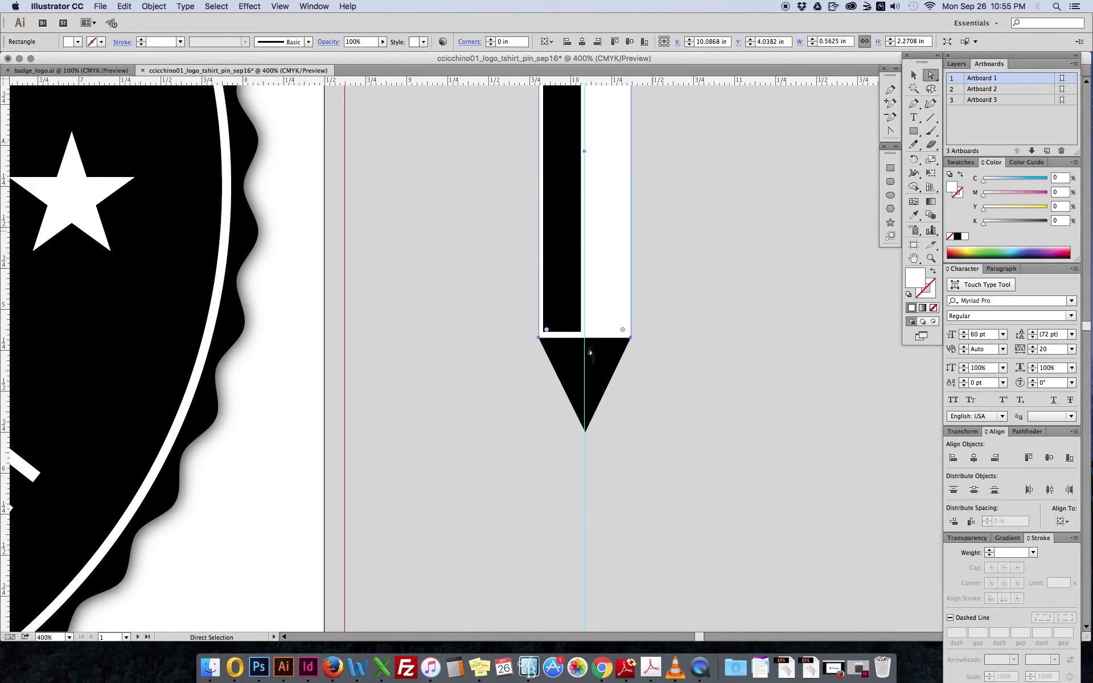
click(586, 432)
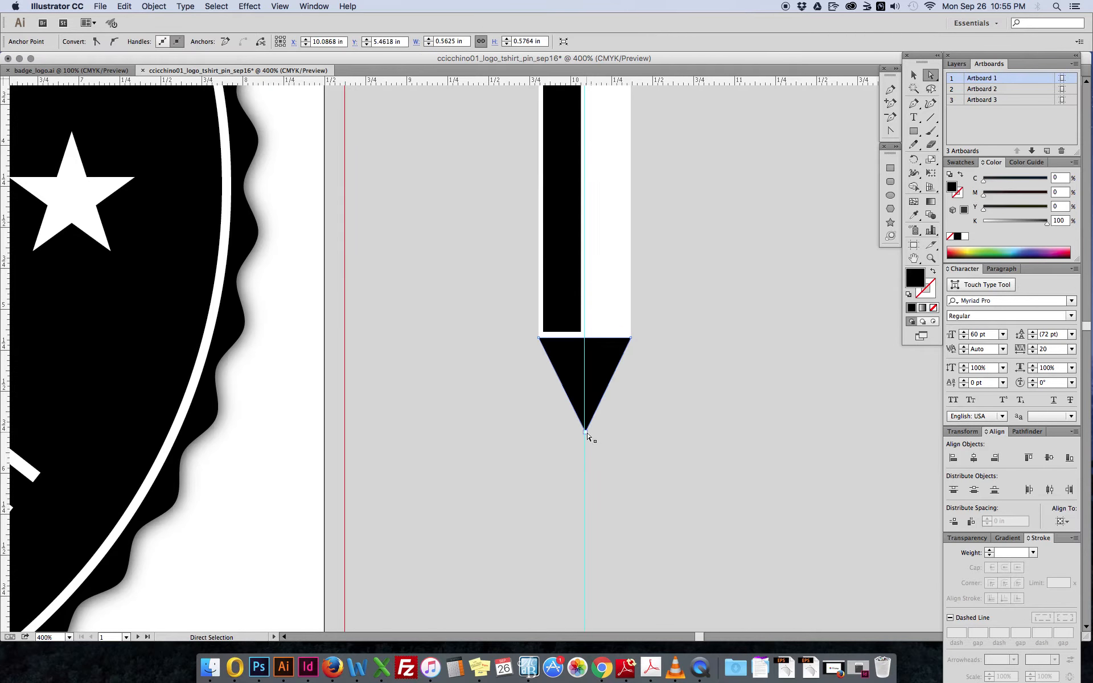
click(585, 436)
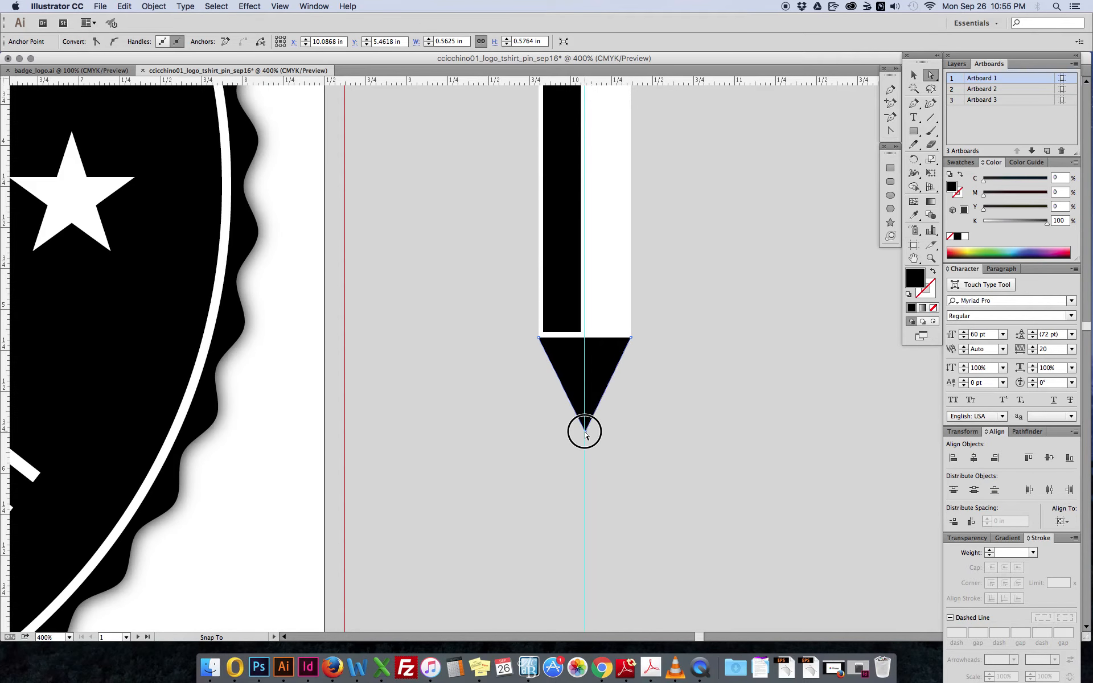
drag(584, 431, 584, 430)
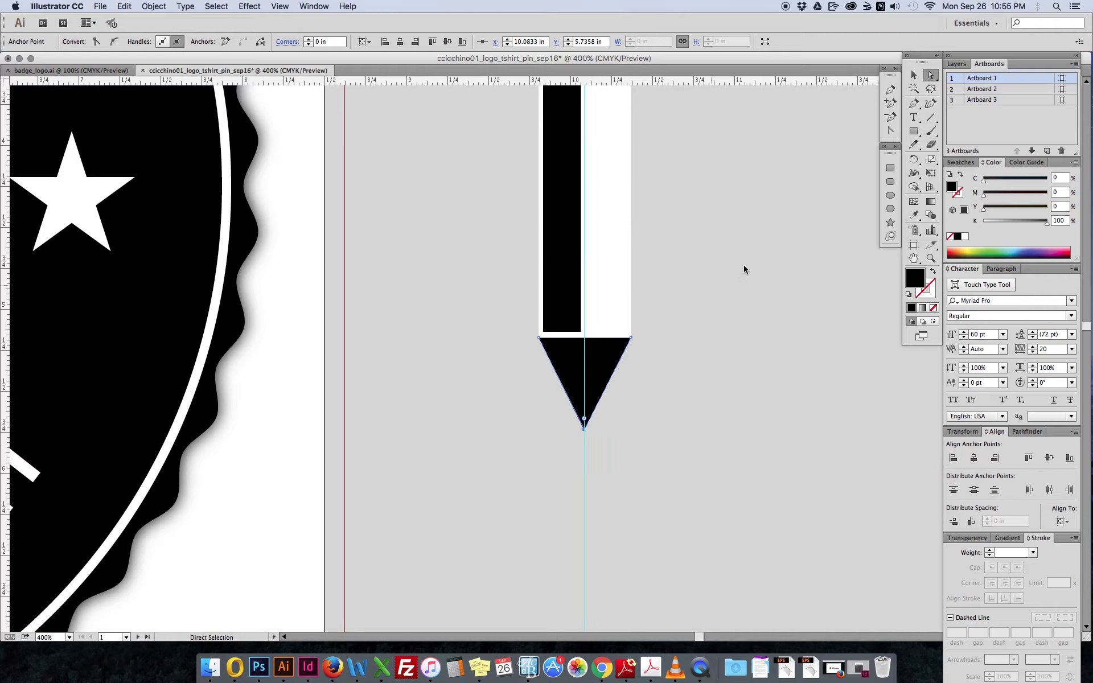
Fill the triangle white and place a black copy scaled to about 0.15 in wide inside its tip
click(914, 76)
click(689, 291)
click(599, 372)
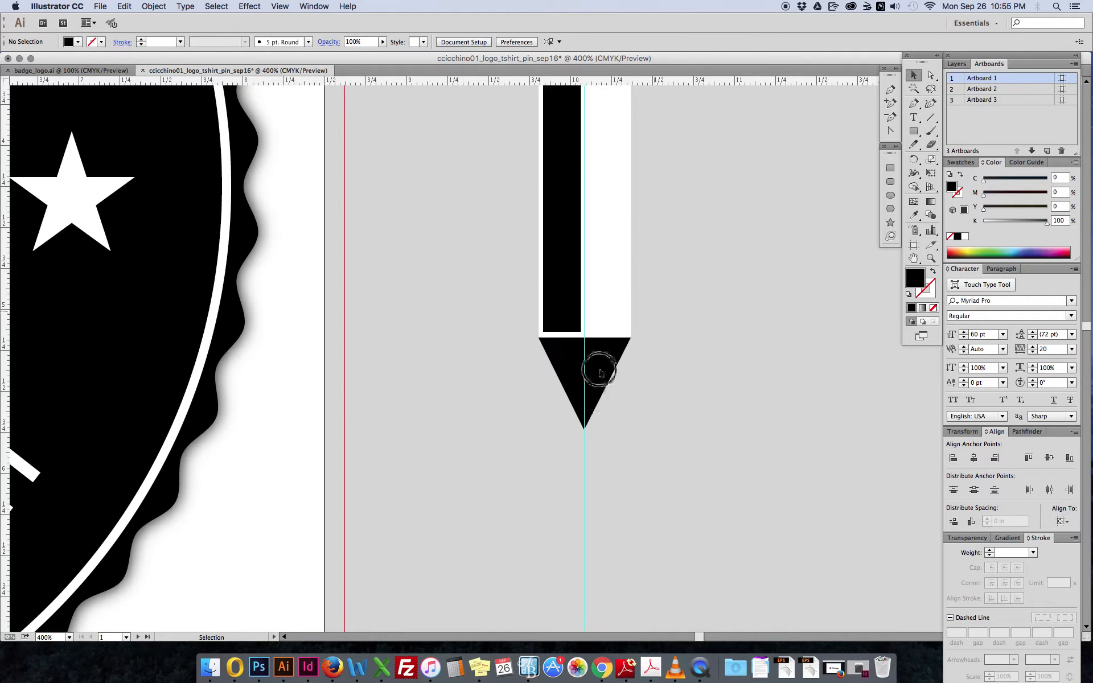
click(964, 236)
drag(626, 362, 674, 406)
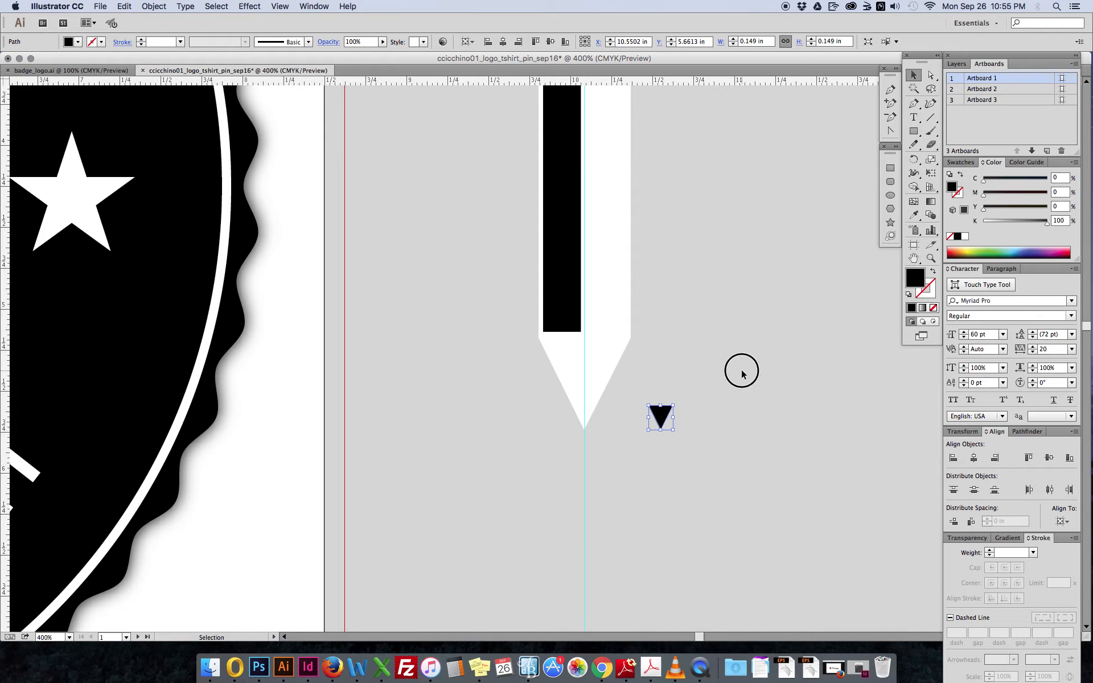
click(742, 374)
drag(661, 419, 588, 404)
click(639, 415)
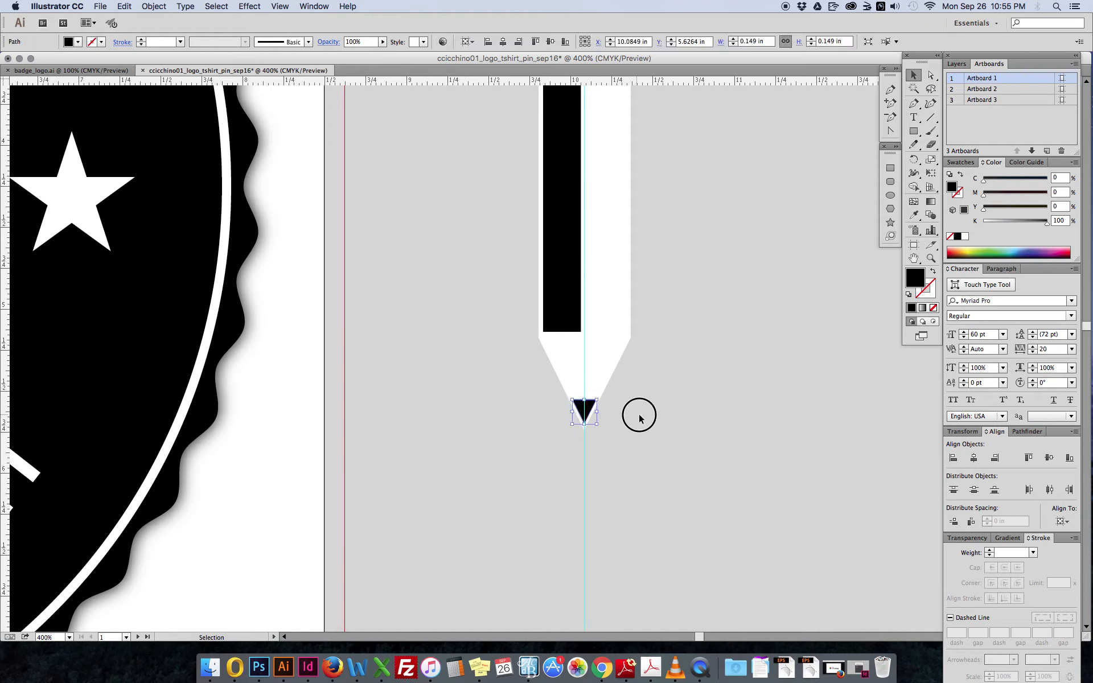
Group all the pencil parts and hide the guides
key(super+minus)
key(super+minus)
key(super+minus)
key(super+minus)
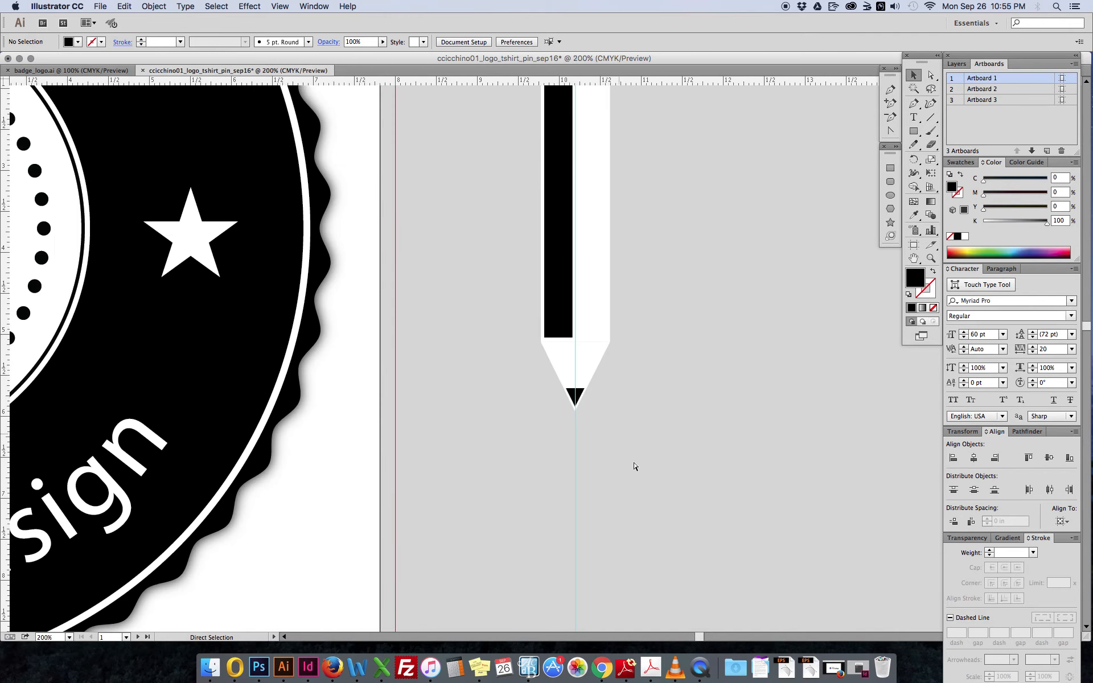
drag(586, 234, 542, 396)
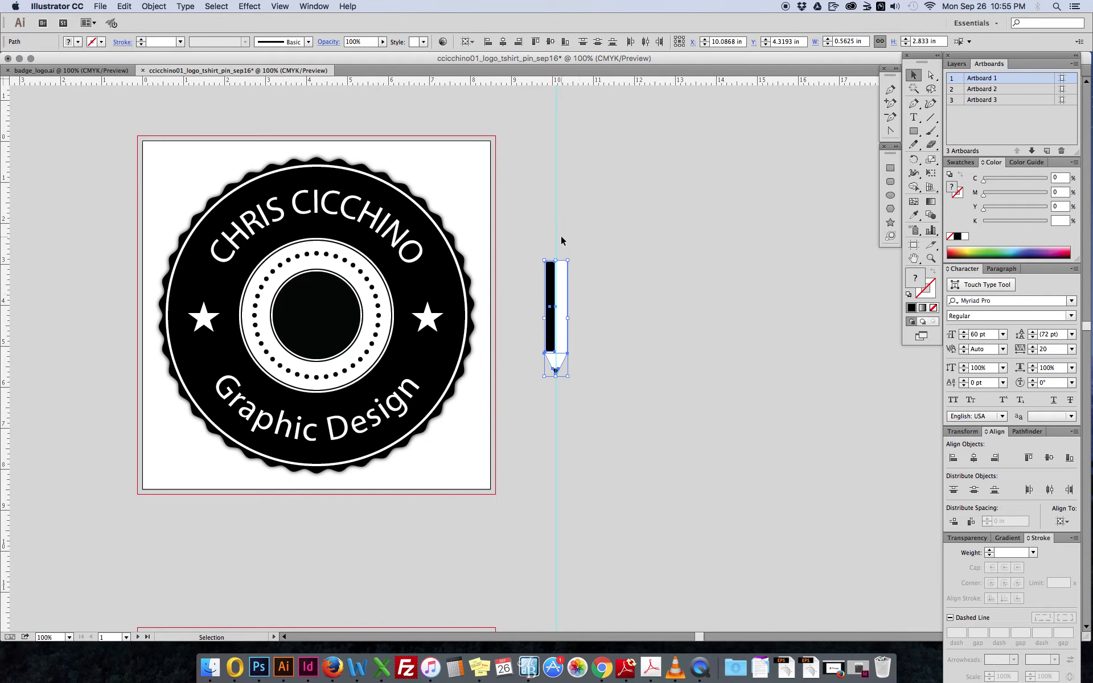
click(593, 318)
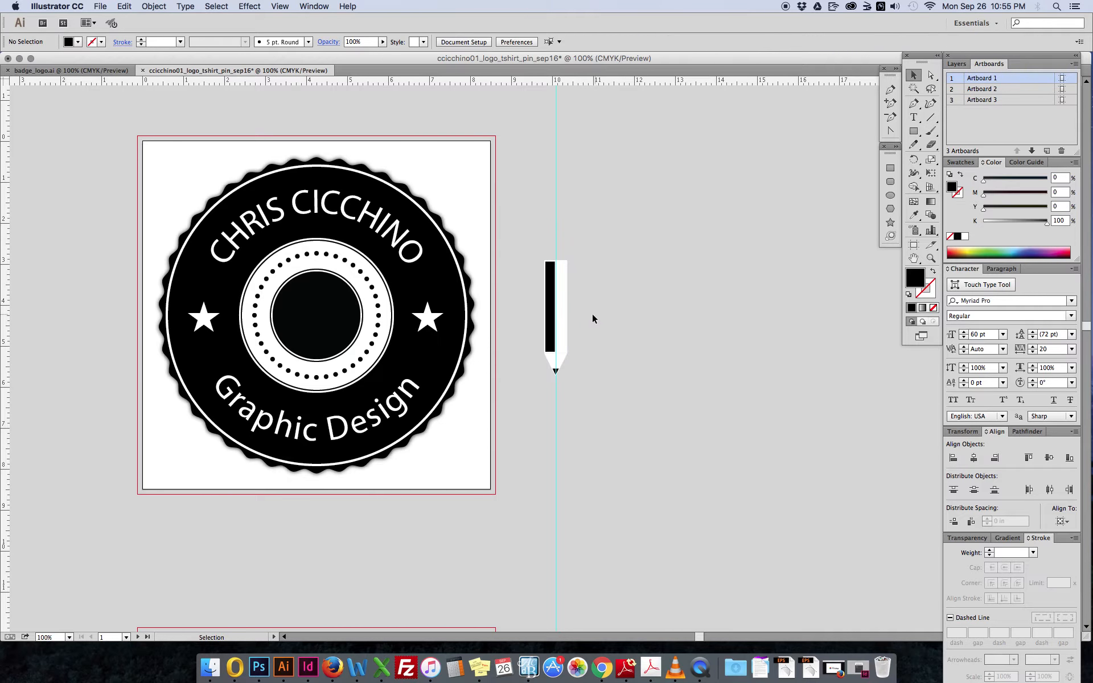
click(562, 312)
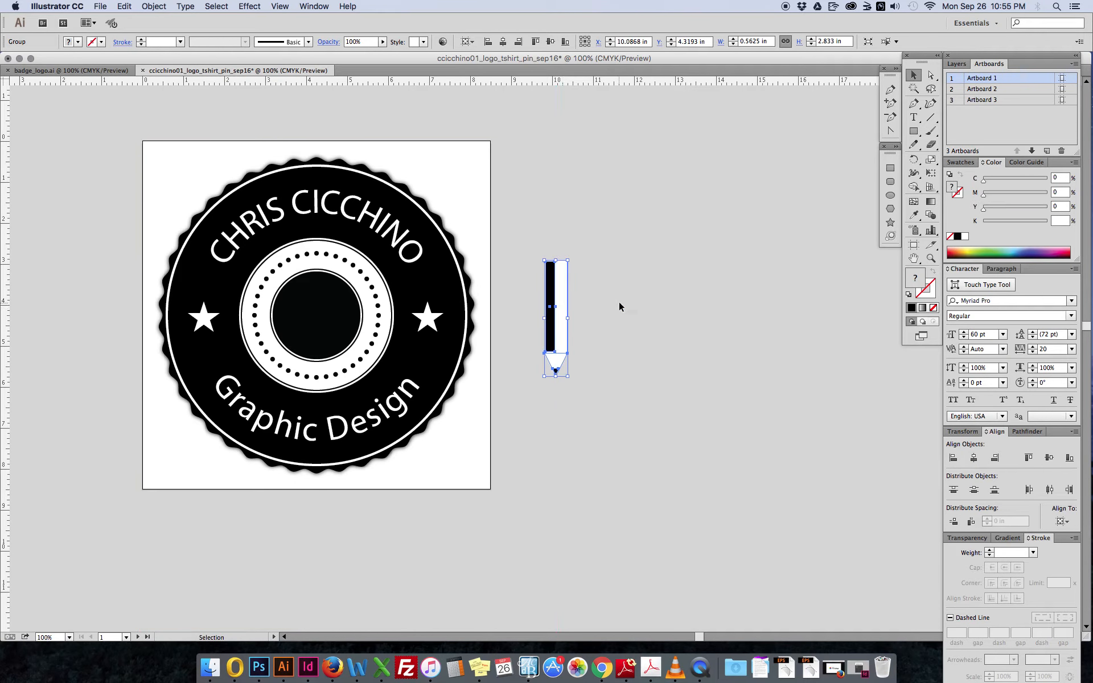
Ungroup the pencil to select its parts separately, and group them all again
click(591, 317)
click(559, 314)
click(572, 261)
click(559, 323)
click(599, 326)
click(557, 312)
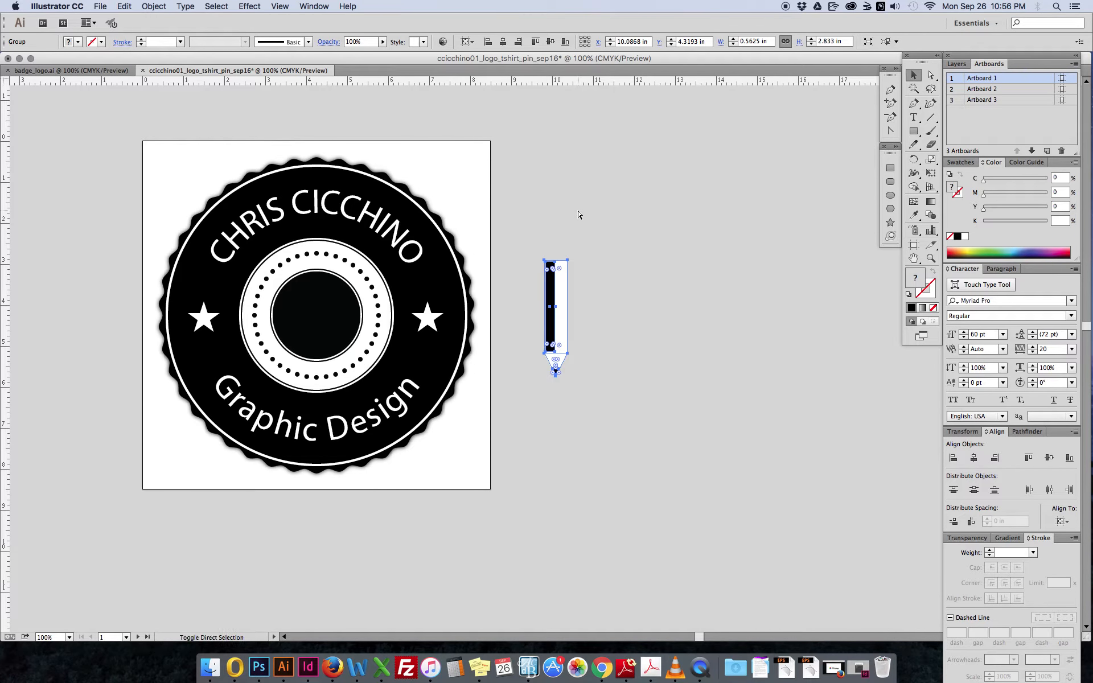
key(super+shift+g)
click(589, 325)
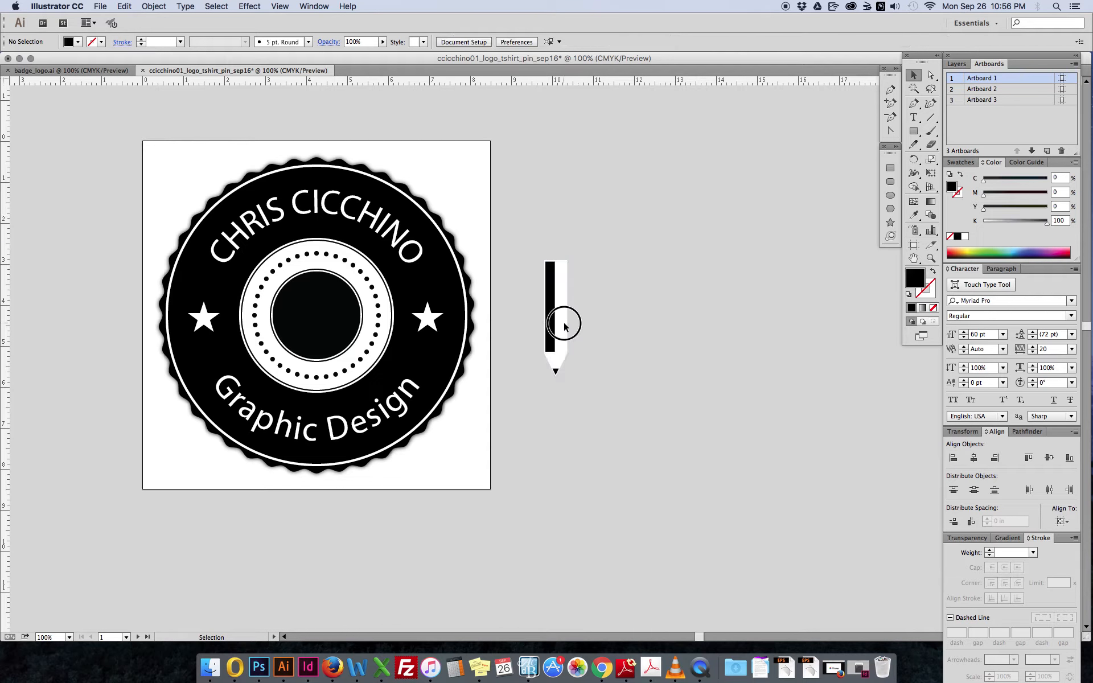
click(559, 364)
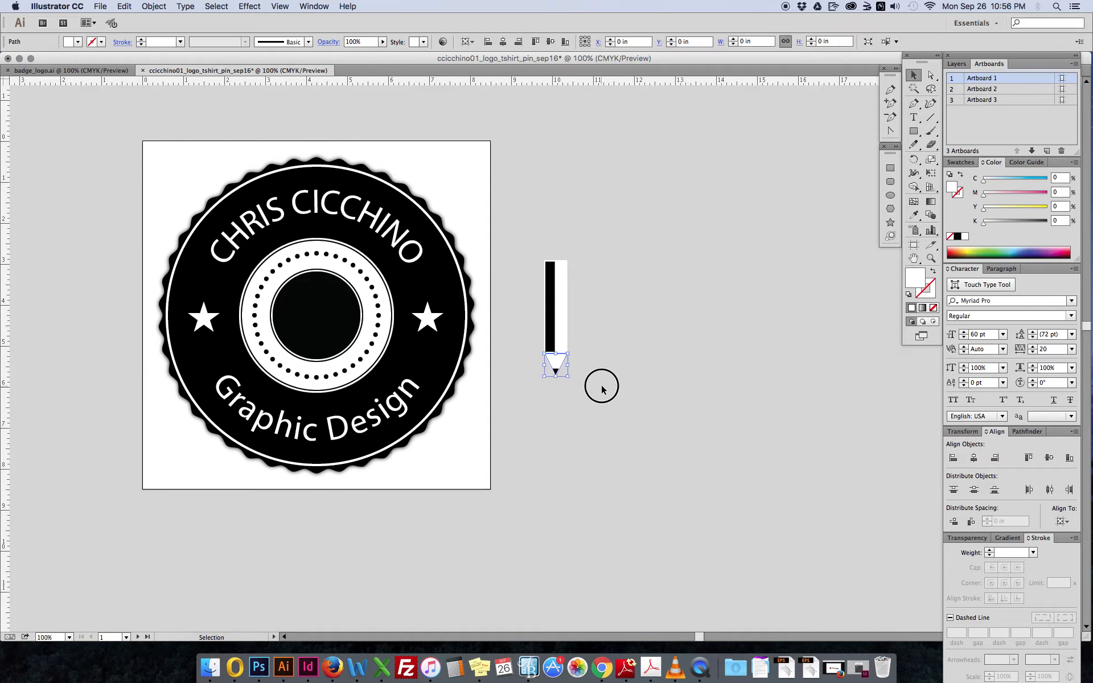
mouse_move(605, 243)
mouse_down()
mouse_move(517, 393)
mouse_move(537, 391)
mouse_up()
key(super+g)
Move the pencil group into the badge's central black circle and scale it to about 0.33 by 1.64 in
drag(553, 327, 324, 324)
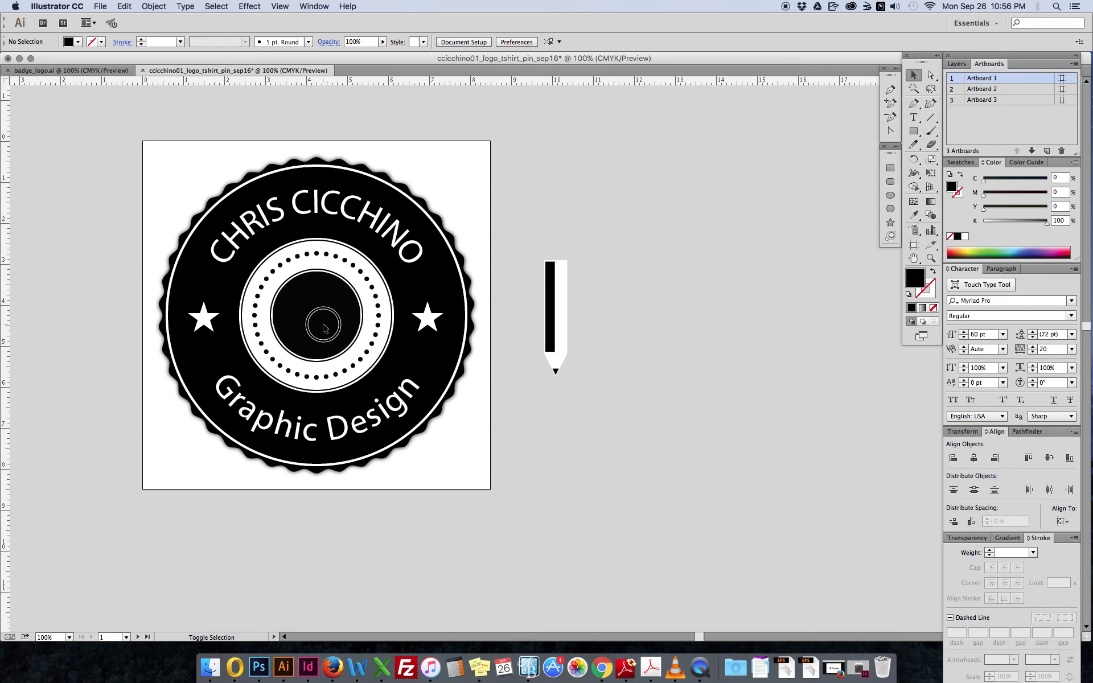
mouse_move(562, 339)
mouse_down()
mouse_move(361, 334)
mouse_move(326, 344)
mouse_up()
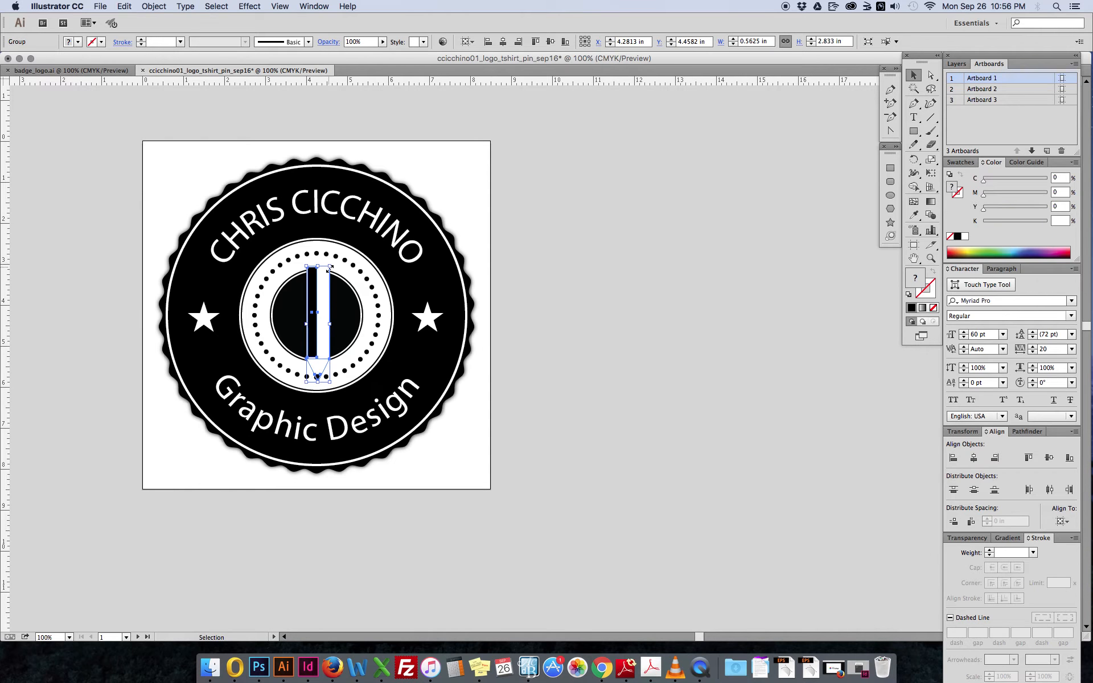
mouse_move(329, 268)
mouse_down()
mouse_move(341, 272)
mouse_move(331, 289)
mouse_up()
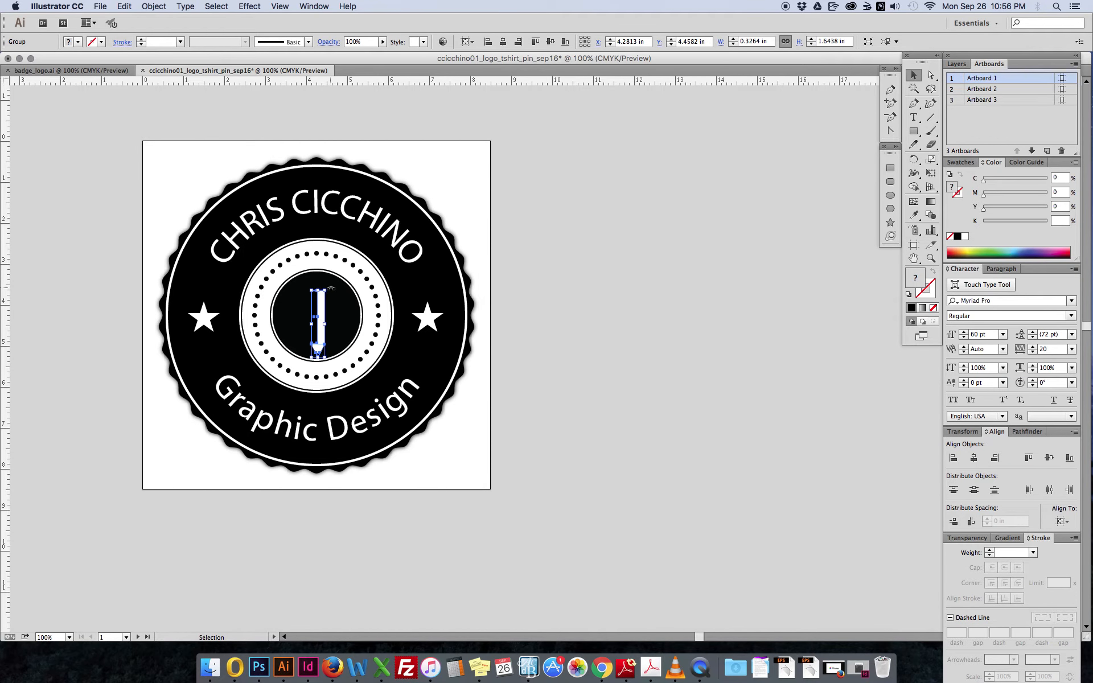
Rotate the pencil about 45 degrees so its tip points to the lower right, and center it in the black circle
key(super+equal)
key(super+equal)
drag(365, 335, 519, 379)
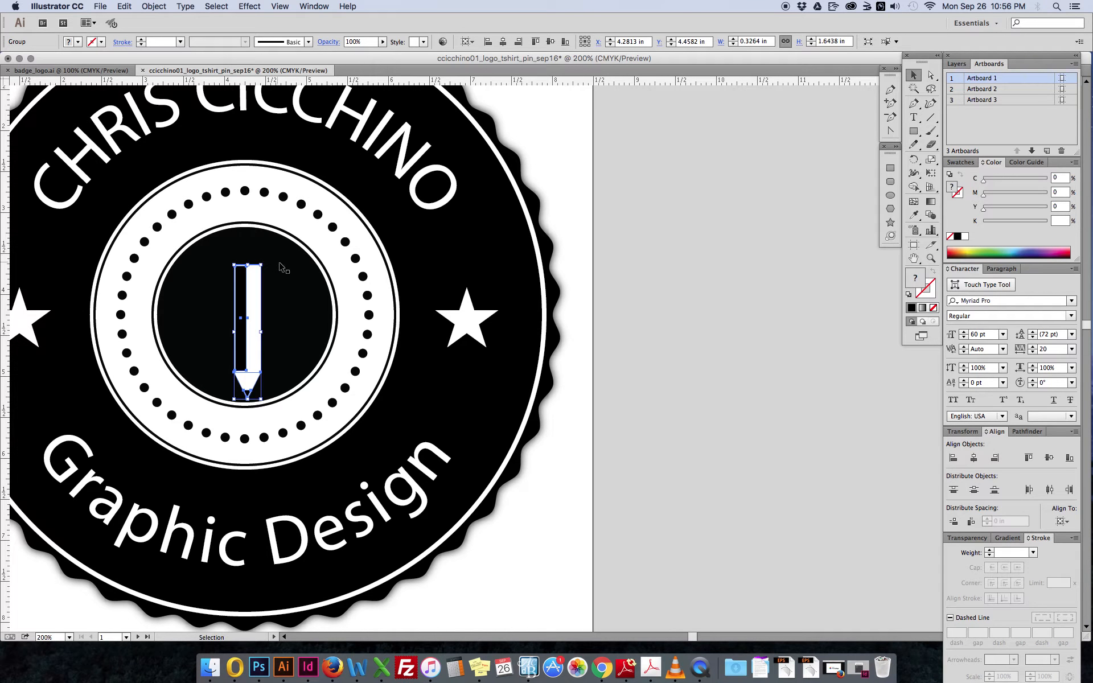
mouse_move(268, 262)
mouse_down()
mouse_move(237, 251)
mouse_move(198, 283)
mouse_up()
drag(238, 338, 250, 330)
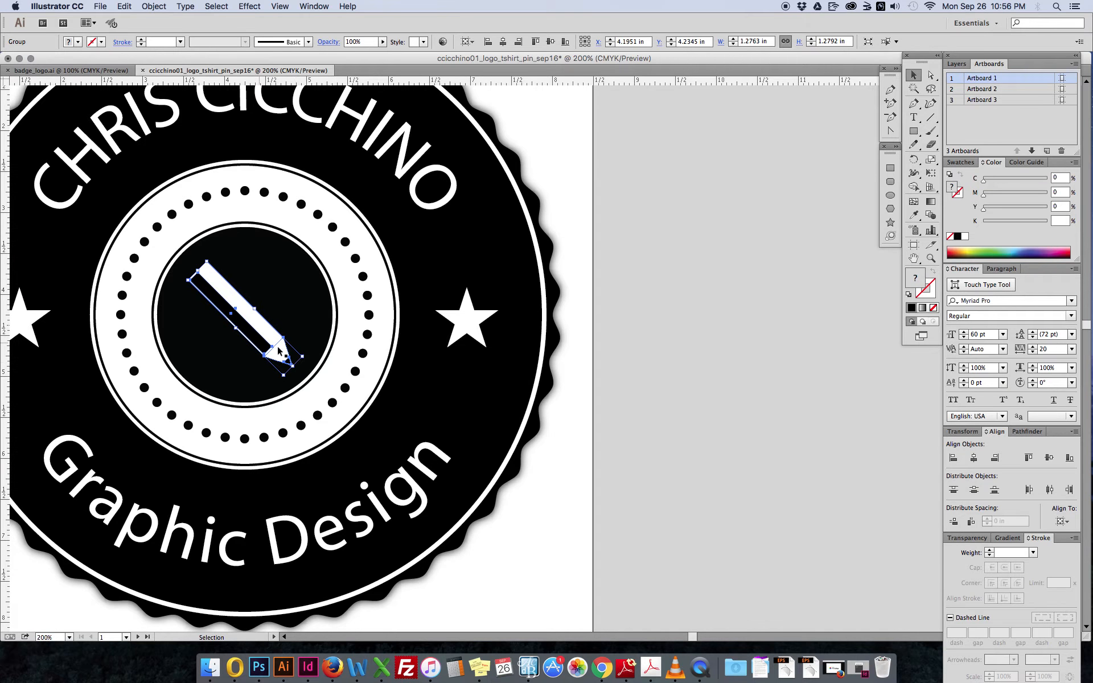
click(603, 323)
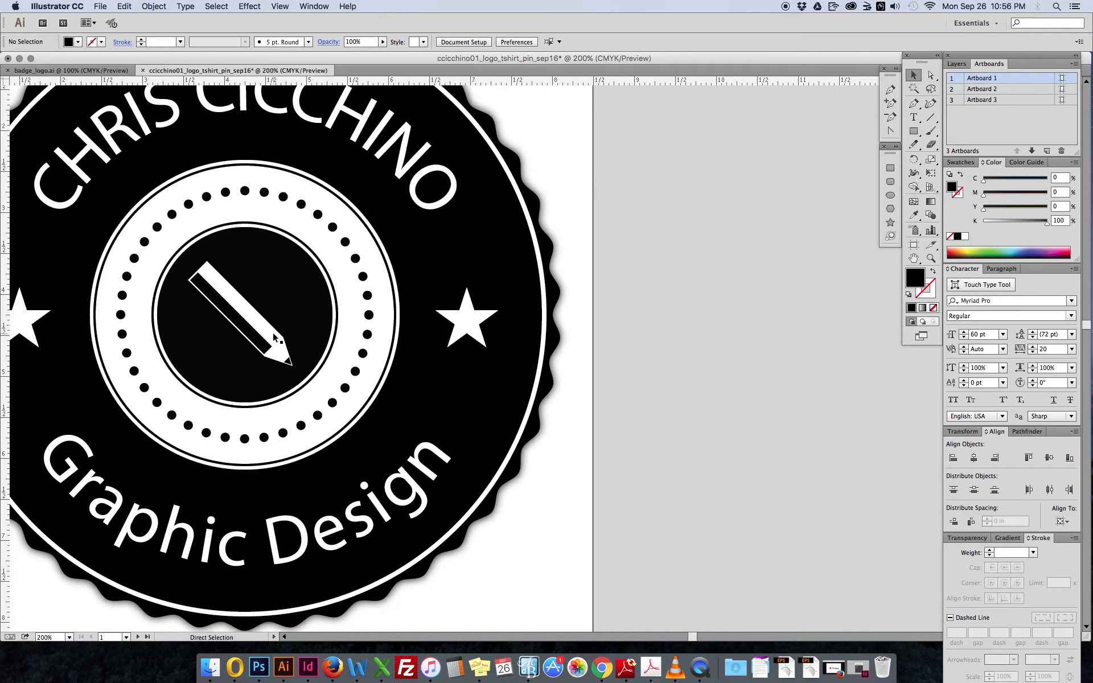
Examine the pencil's details up close and its look within the whole badge
key(super+plus)
key(super+plus)
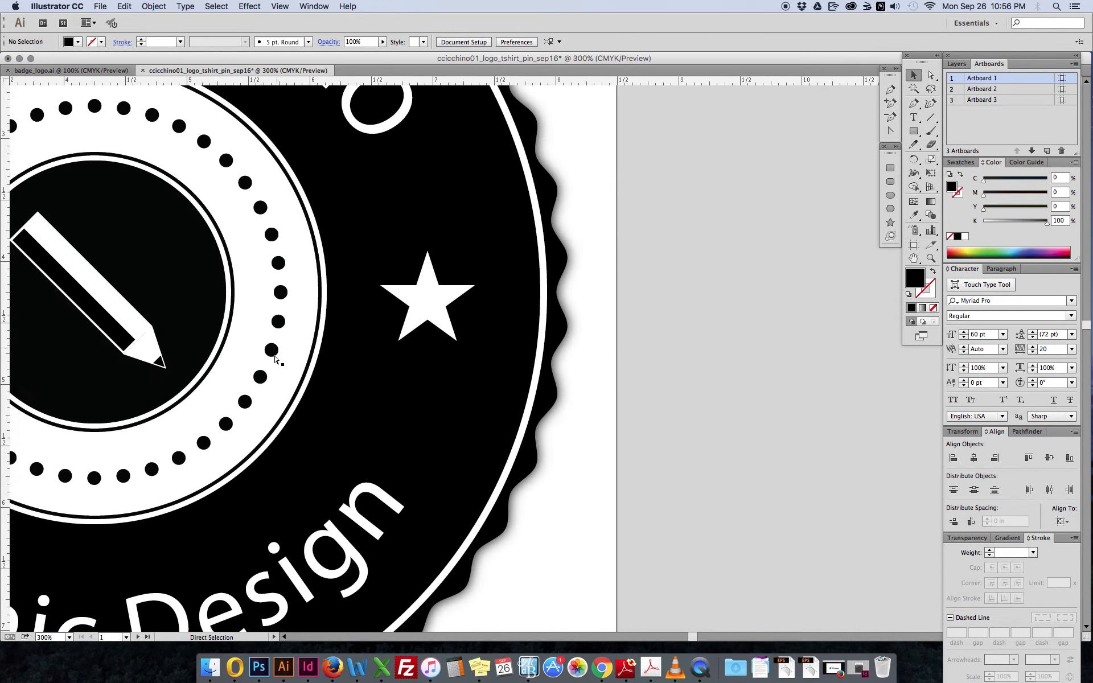
drag(373, 386, 615, 405)
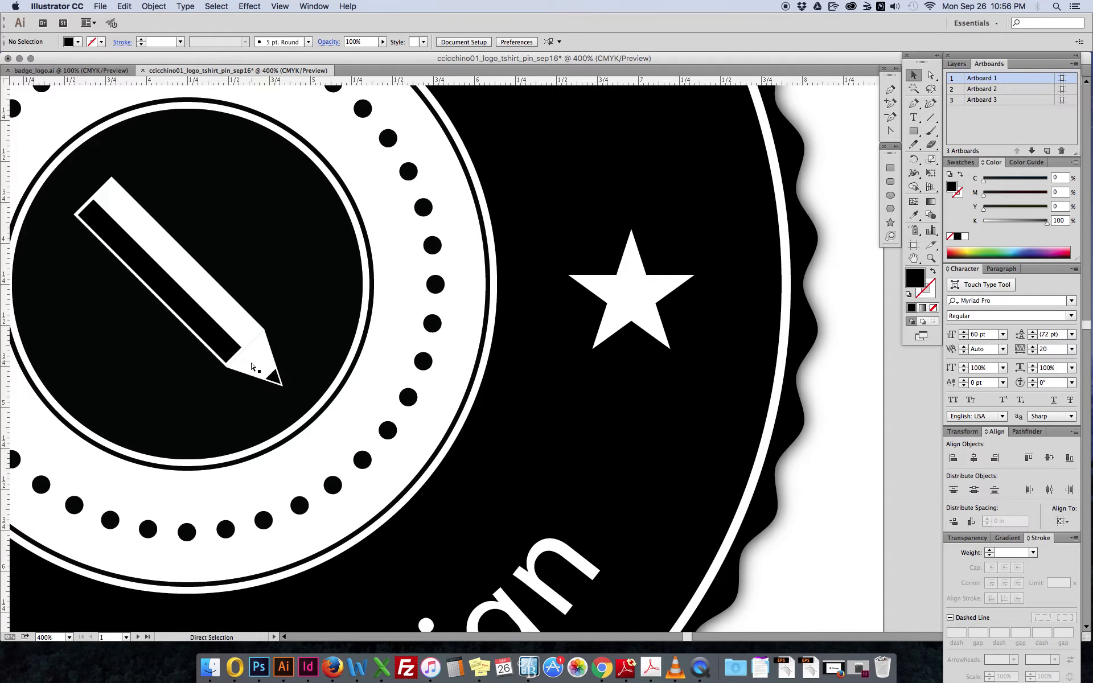
key(super+1)
key(space)
drag(638, 310, 604, 329)
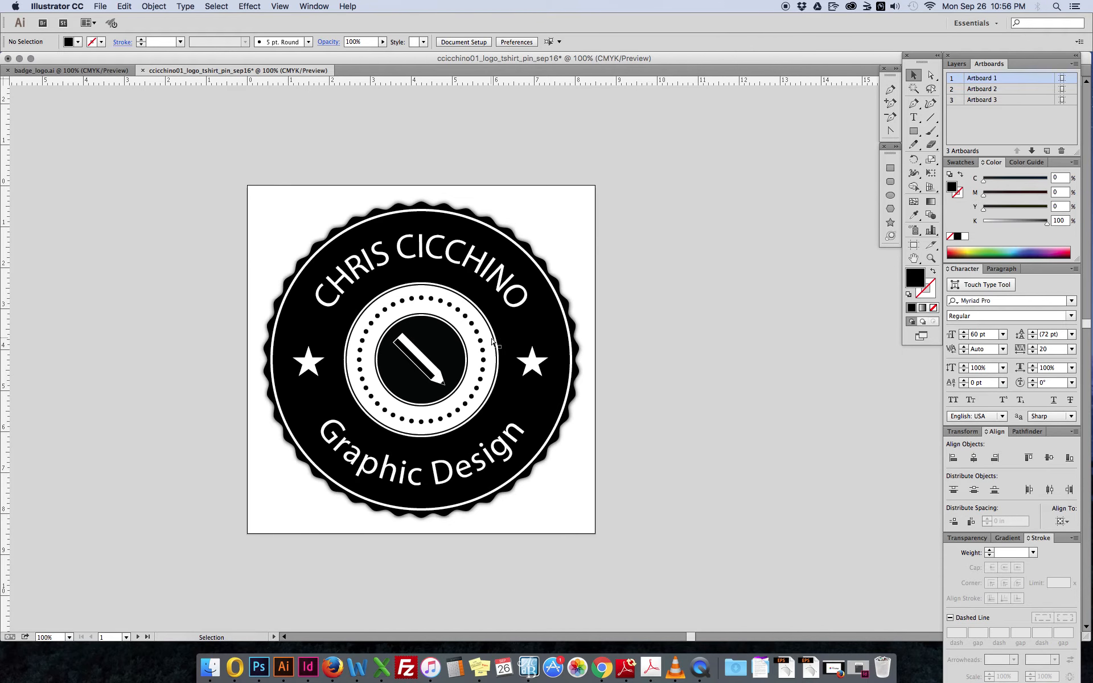
key(super+minus)
key(space)
drag(469, 359, 521, 354)
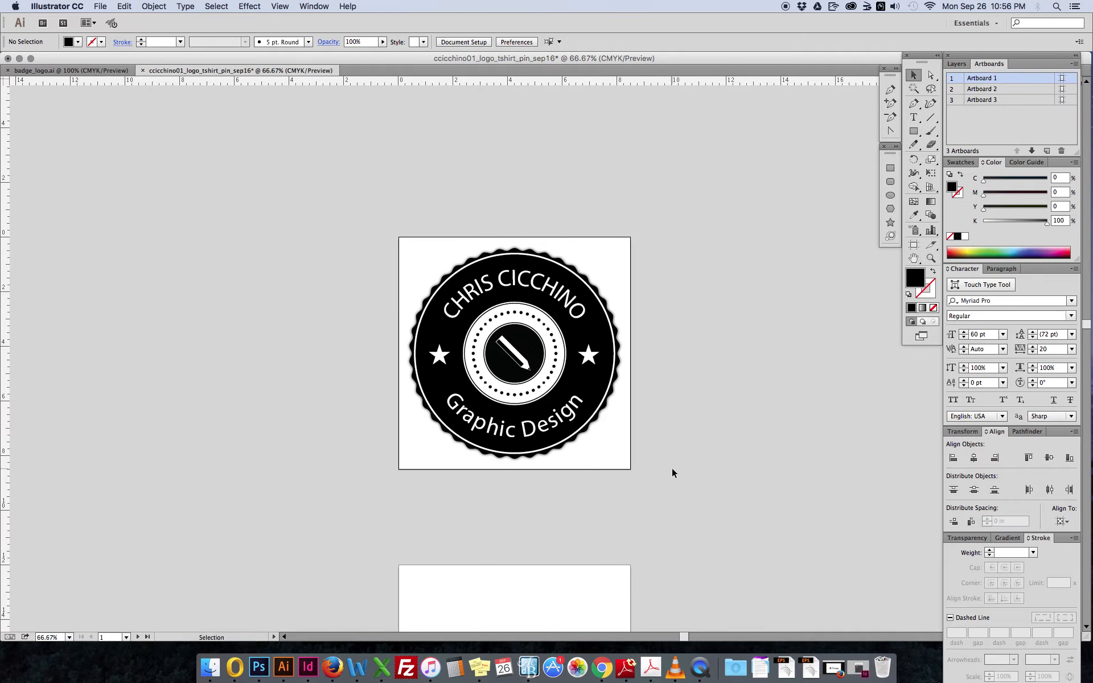
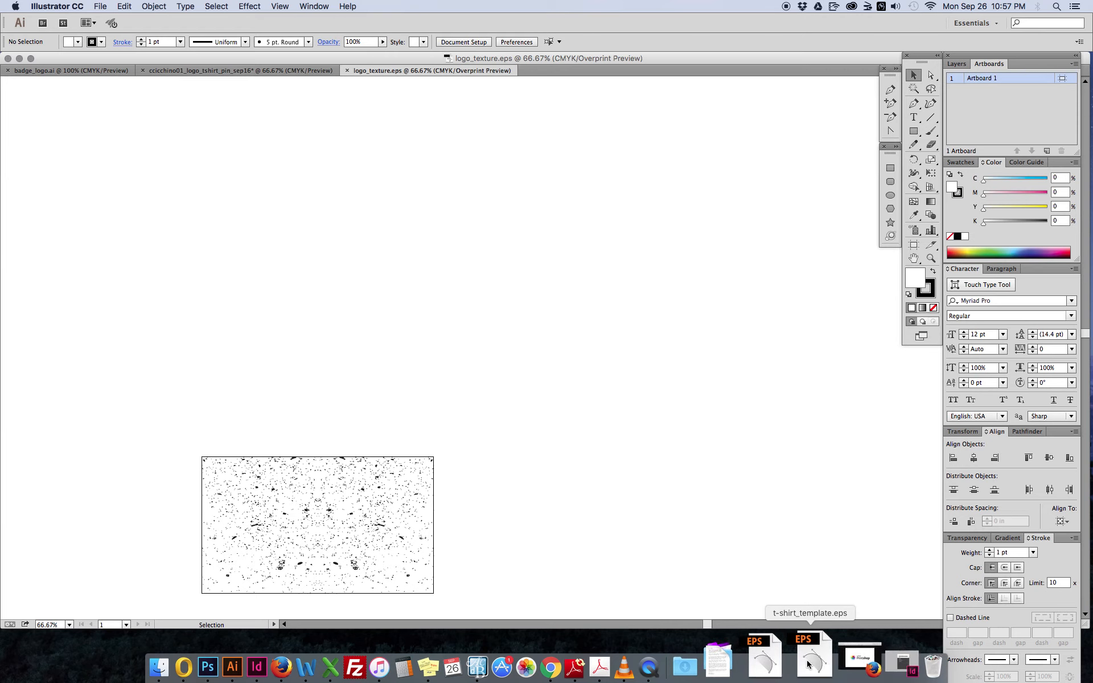
Open t-shirt_template.eps and return to the logo_texture.eps document
click(809, 666)
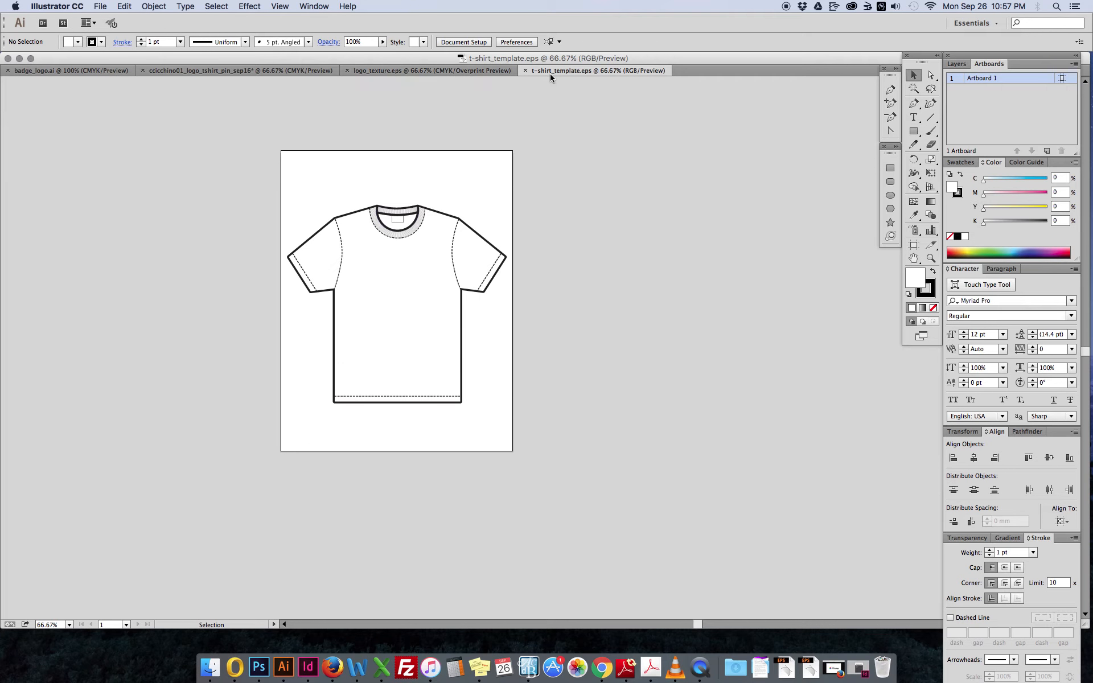
click(434, 69)
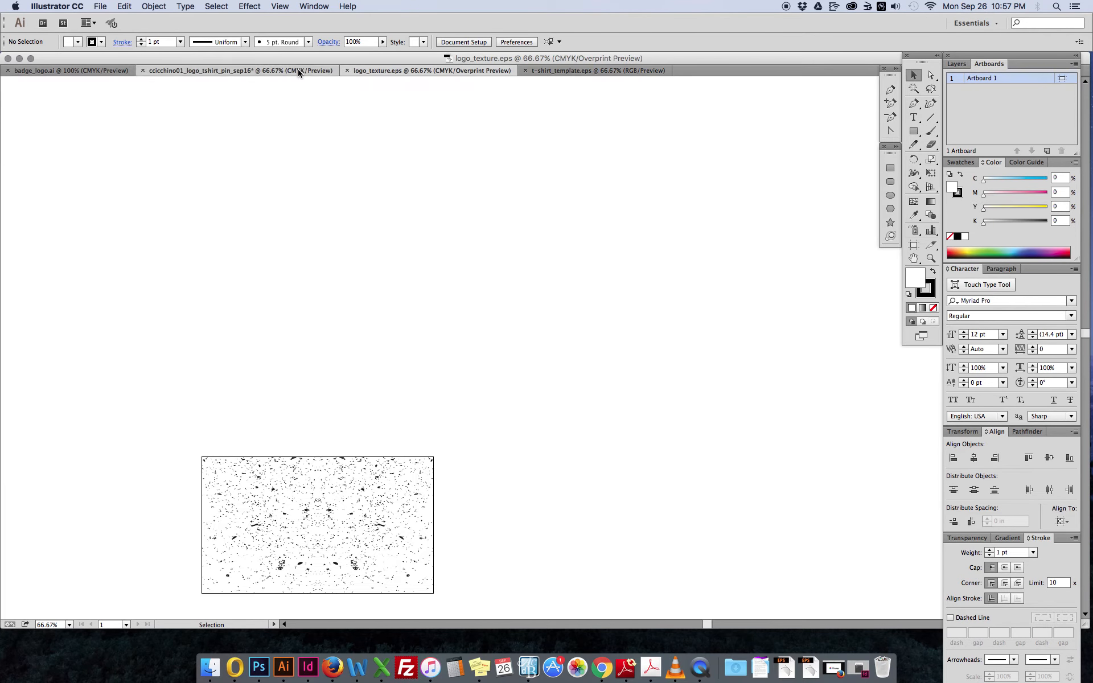
click(296, 70)
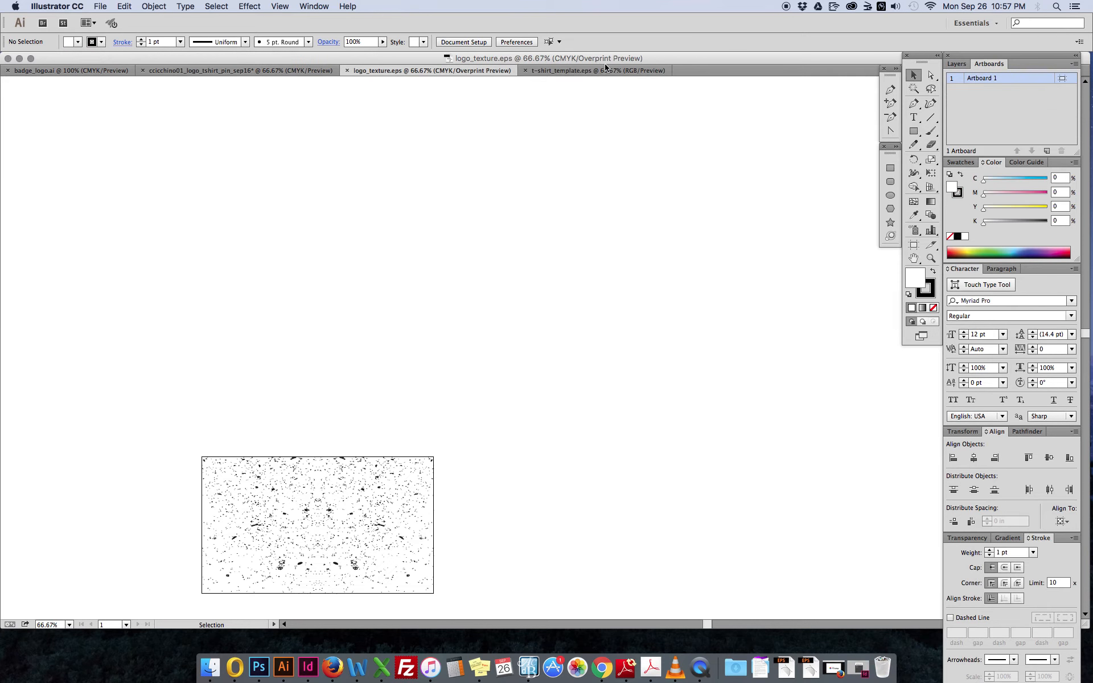
Copy the entire speckle texture from logo_texture.eps and paste it into the badge logo document
click(456, 70)
scroll(491, 200, down, 5)
scroll(491, 200, left, 2)
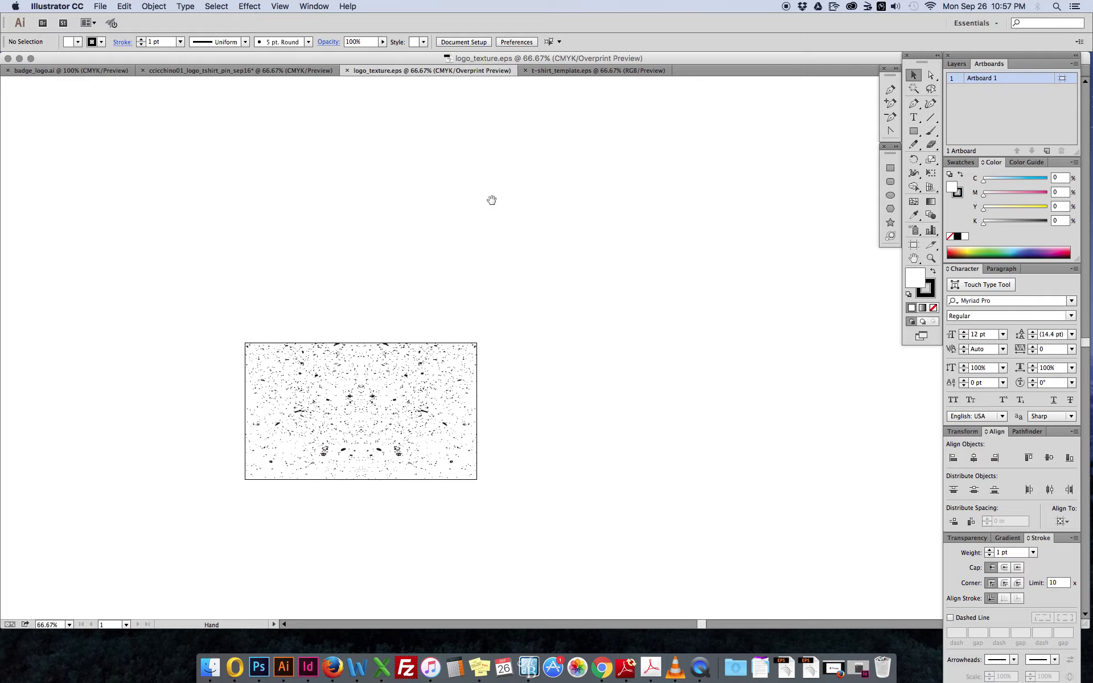
drag(532, 262, 255, 443)
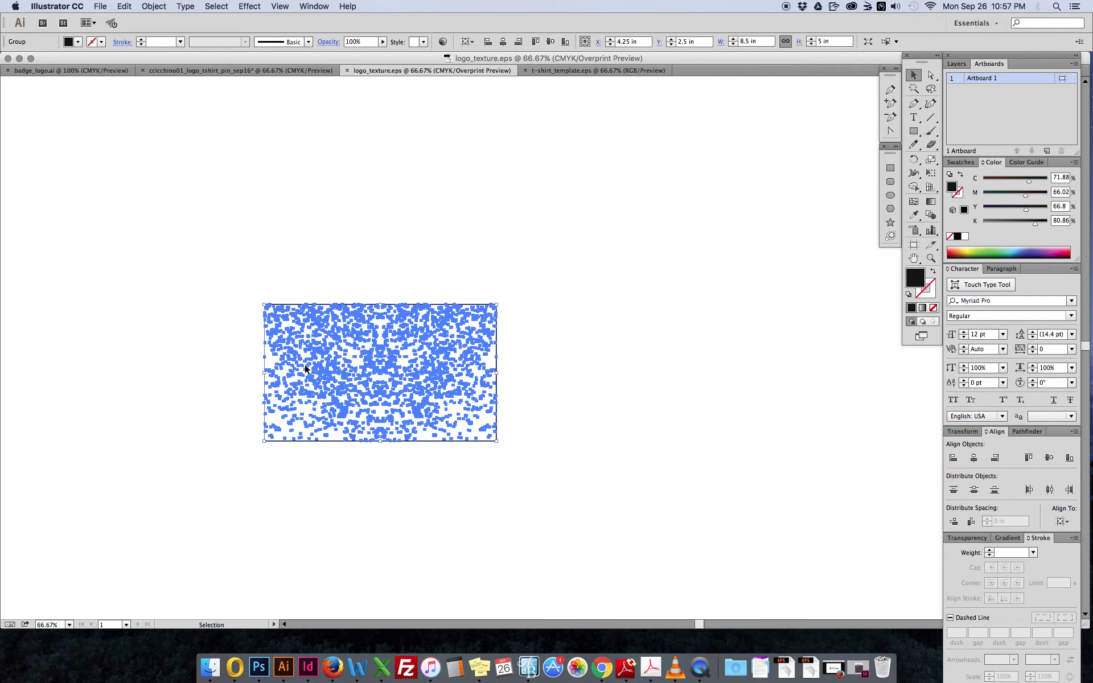
click(236, 70)
key(super+v)
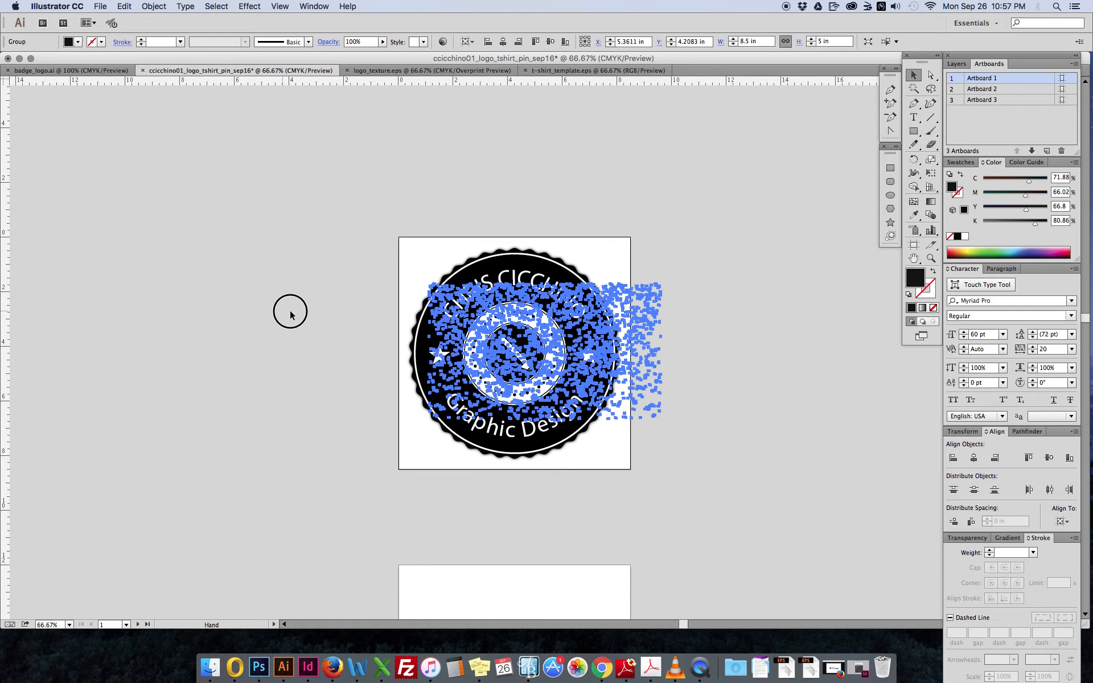
Move the pasted texture onto the empty pasteboard to the left of the badge's artboard and enlarge it slightly
drag(320, 302, 480, 282)
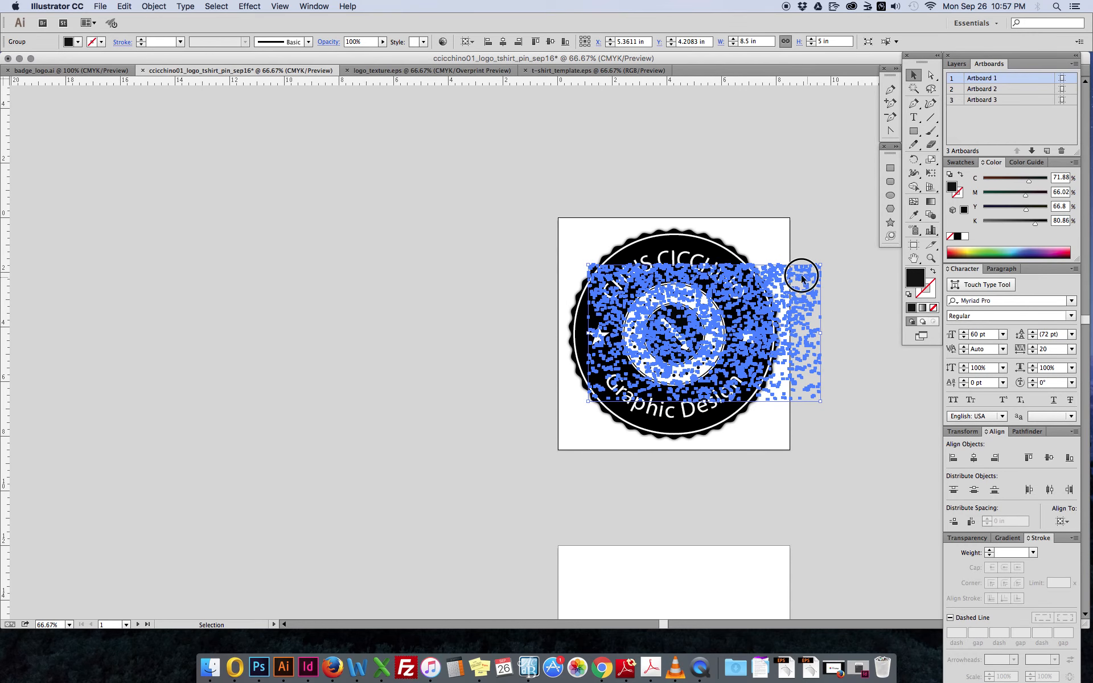
drag(804, 278, 438, 282)
click(508, 209)
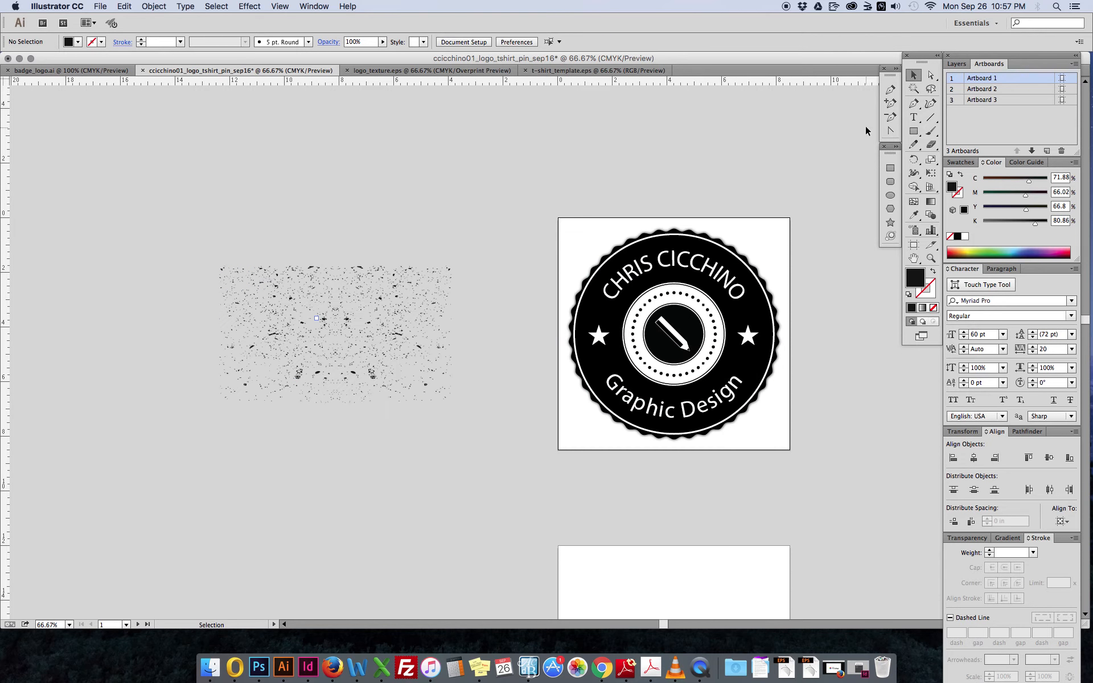
click(442, 274)
click(518, 283)
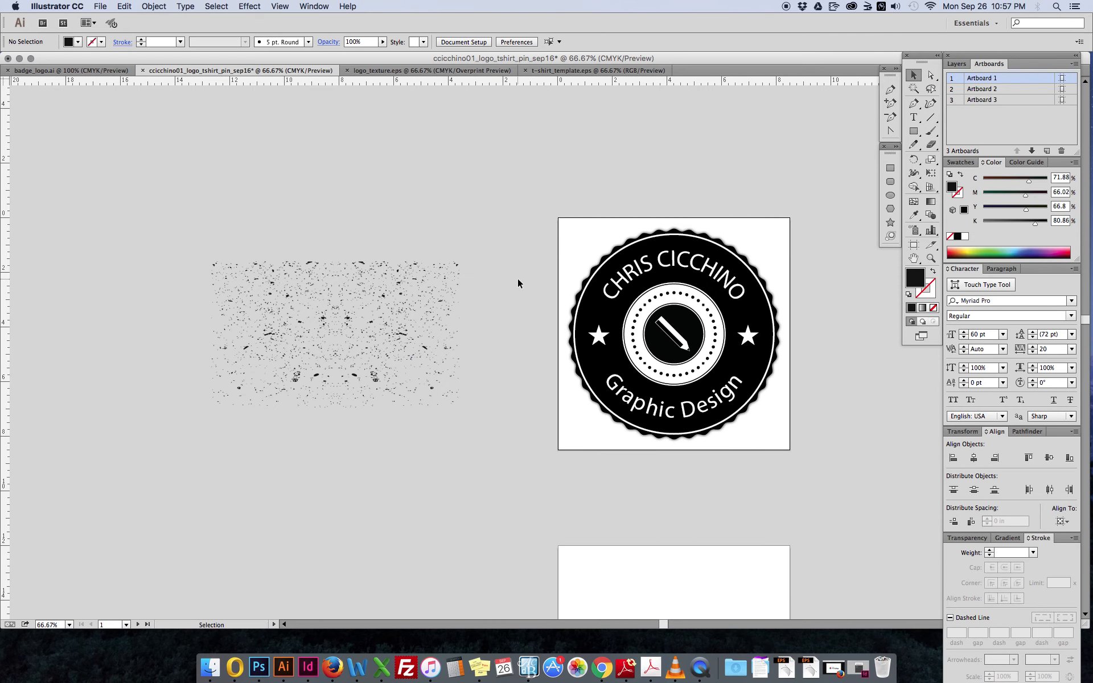
Copy the badge's outer black scalloped circle and place the copy over the speckle texture on the pasteboard
click(691, 233)
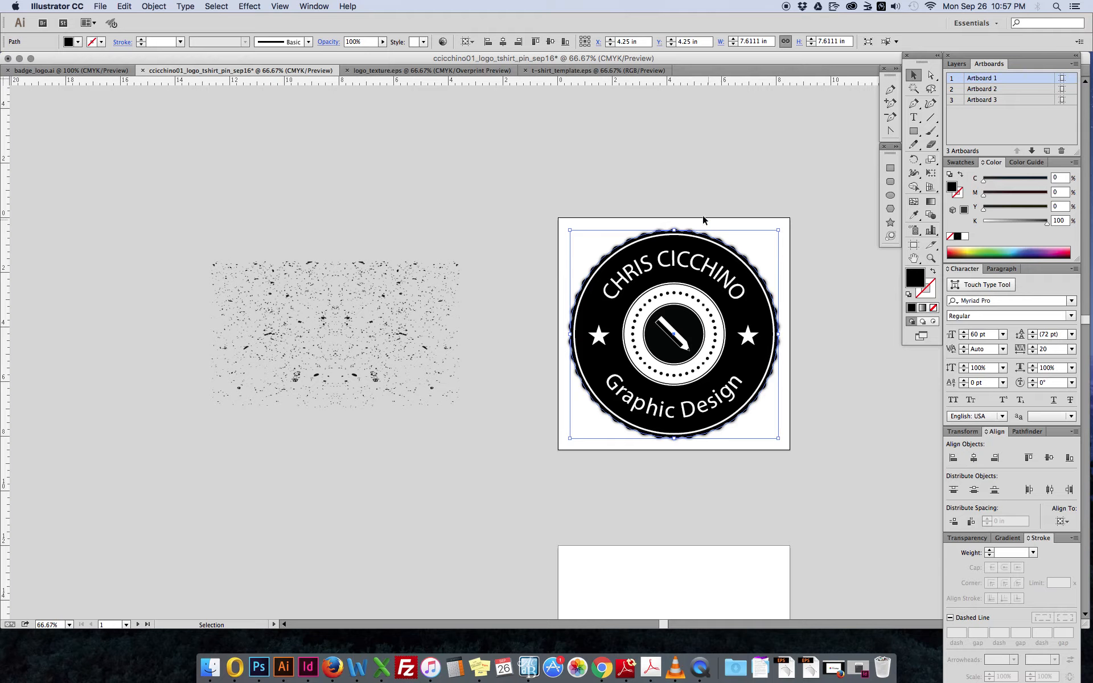
click(690, 197)
click(701, 235)
key(a)
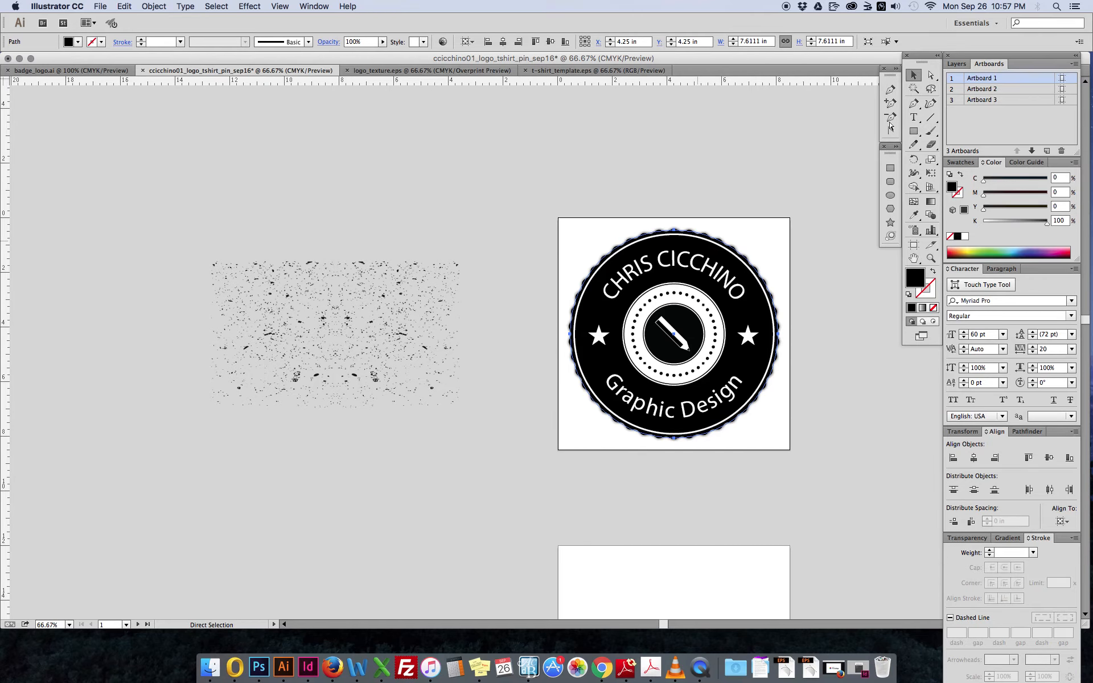
click(913, 75)
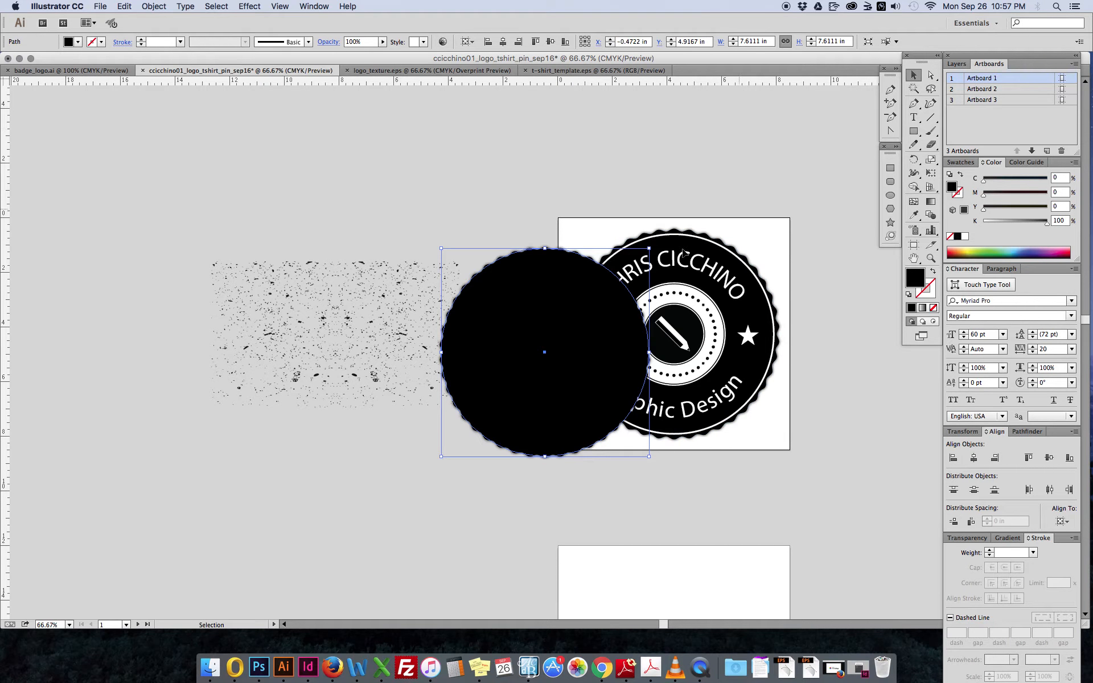
drag(593, 298, 399, 277)
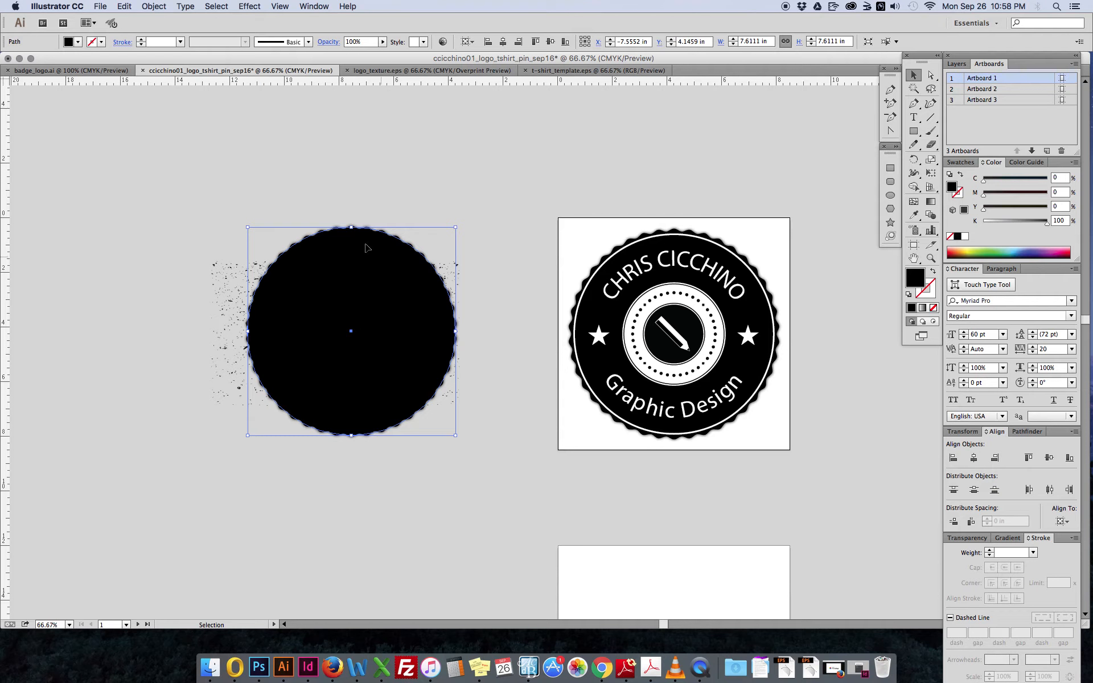
Remove the Zig Zag and Drop Shadow effects from the copied black circle so only its plain fill remains
click(316, 7)
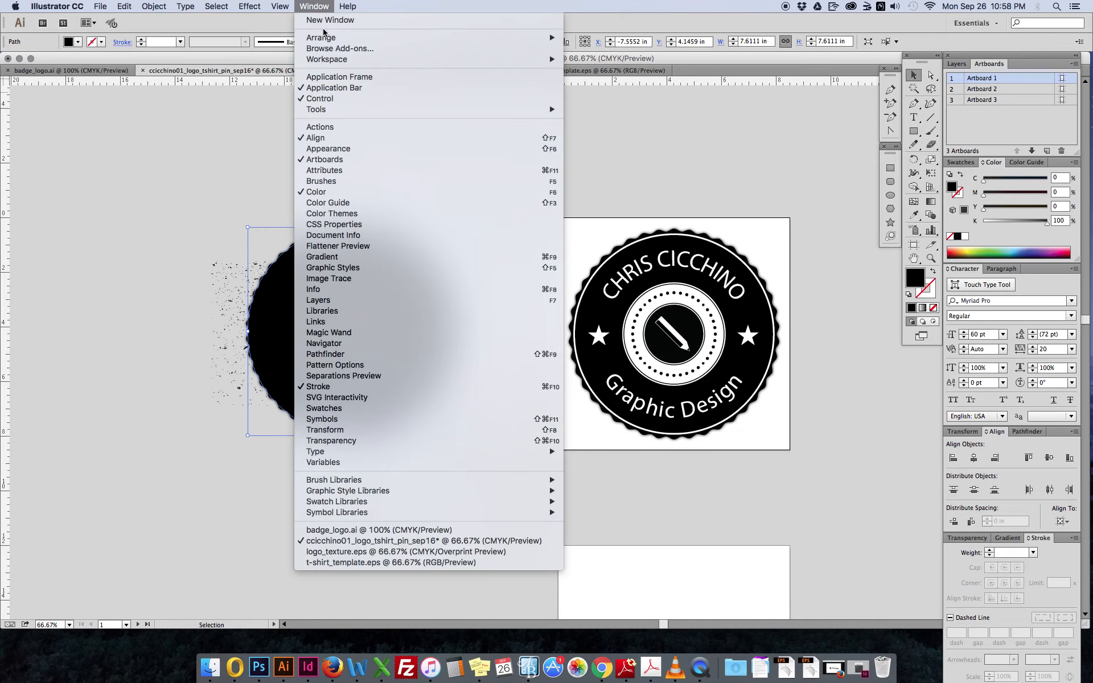
click(336, 149)
drag(850, 290, 523, 116)
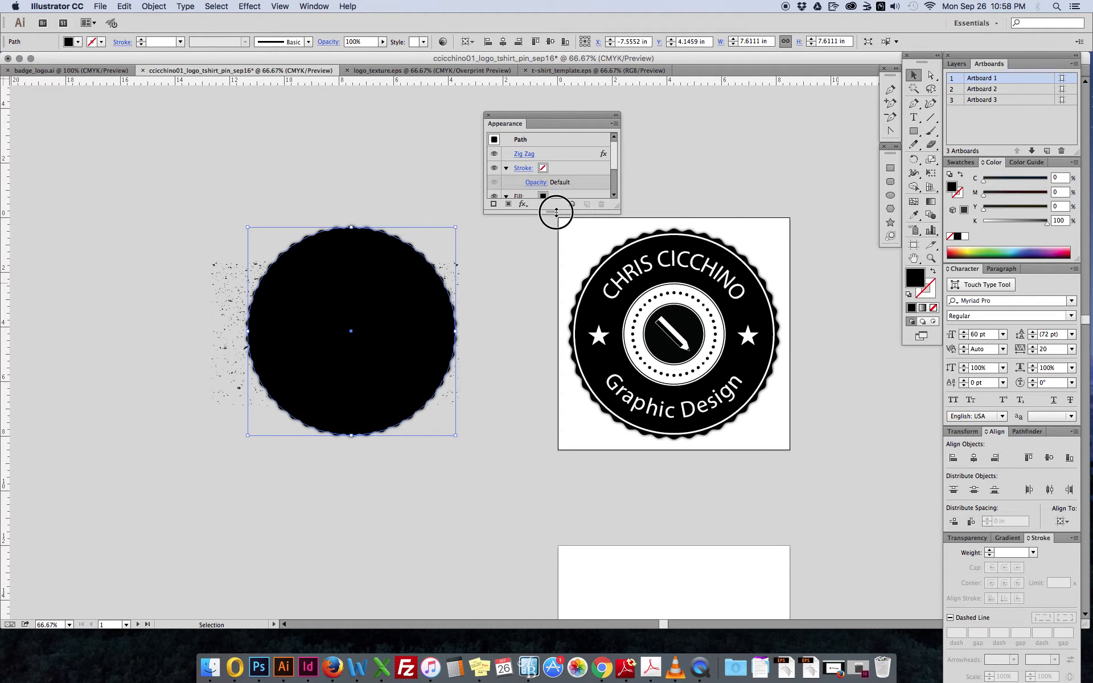
drag(556, 213, 566, 332)
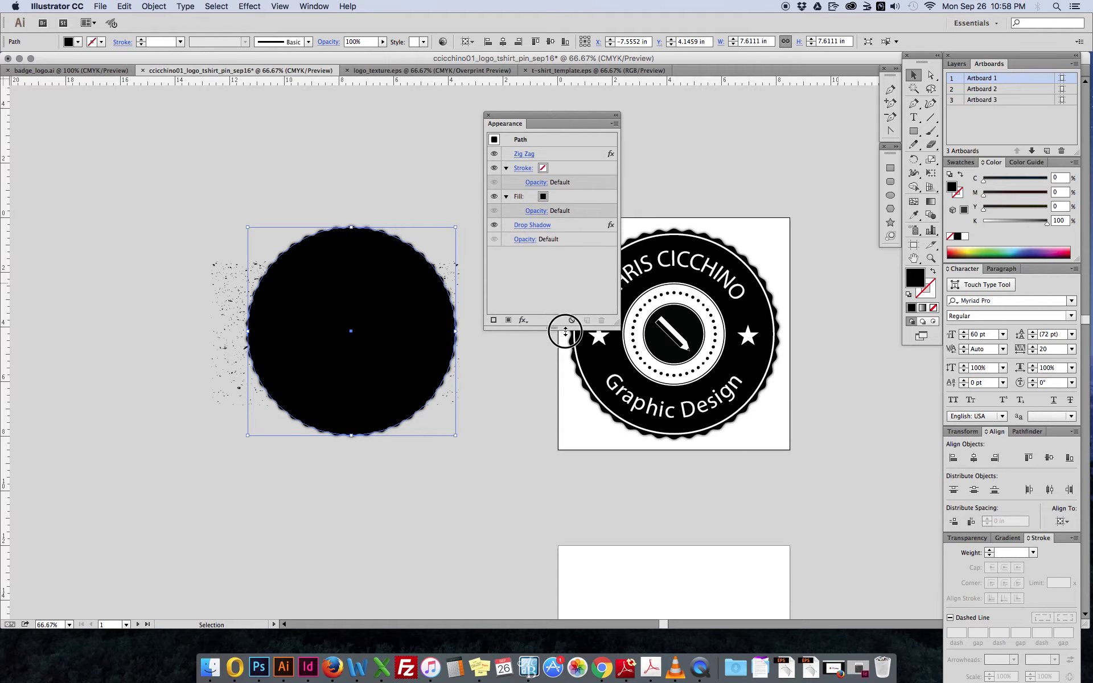
click(506, 168)
click(506, 182)
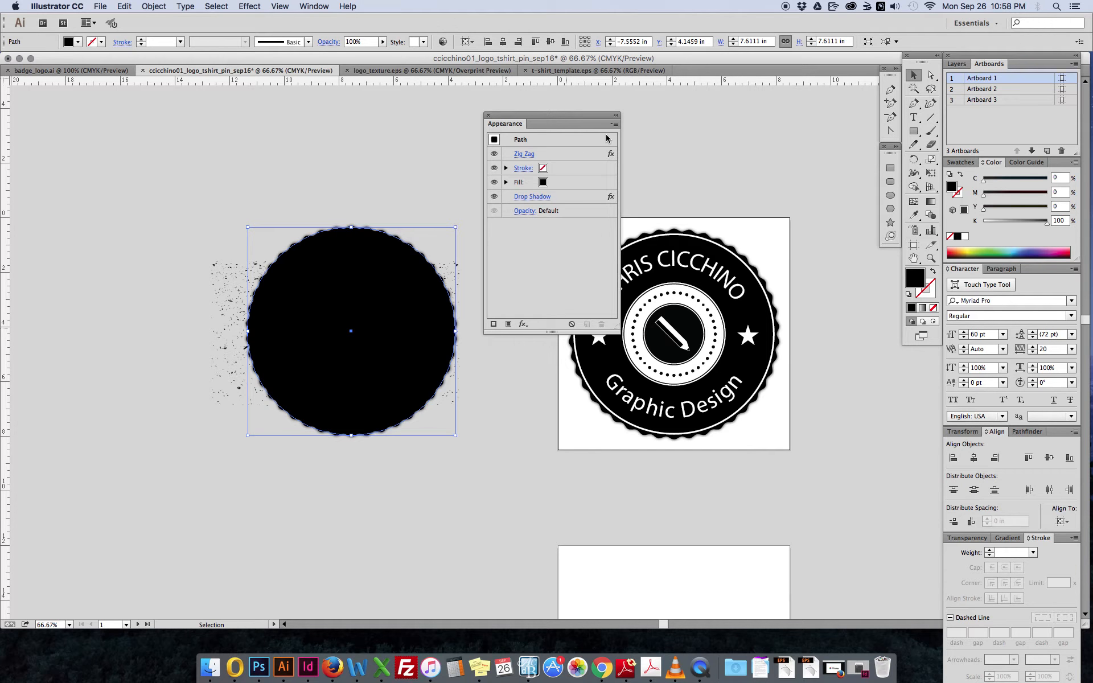
click(557, 156)
click(602, 325)
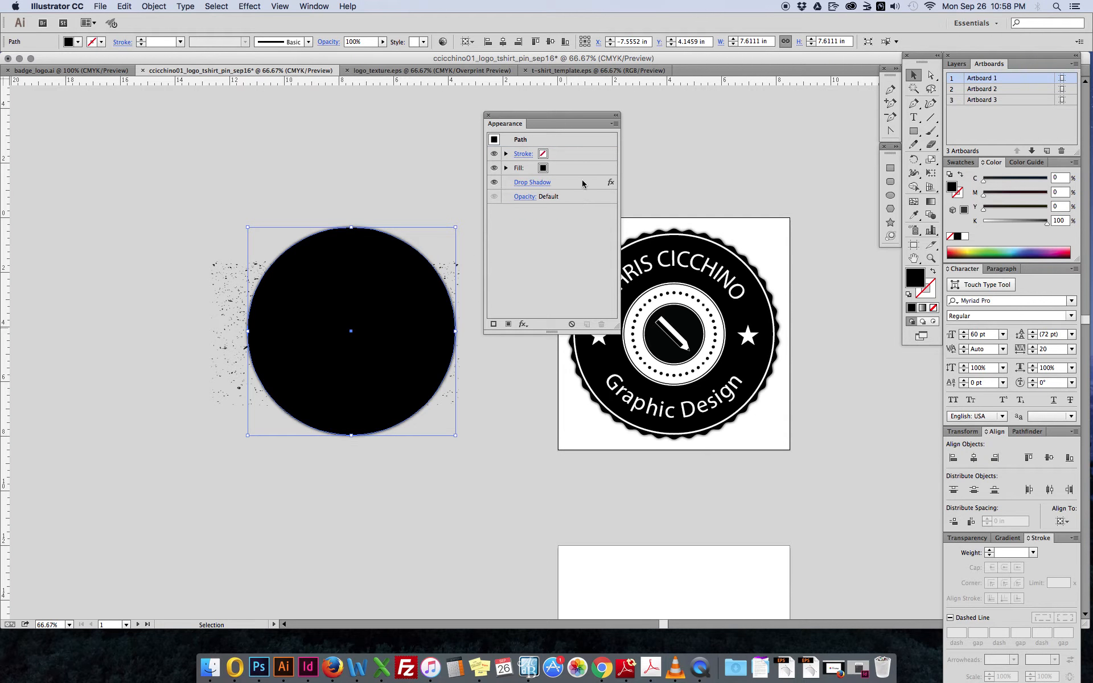
drag(582, 184, 602, 329)
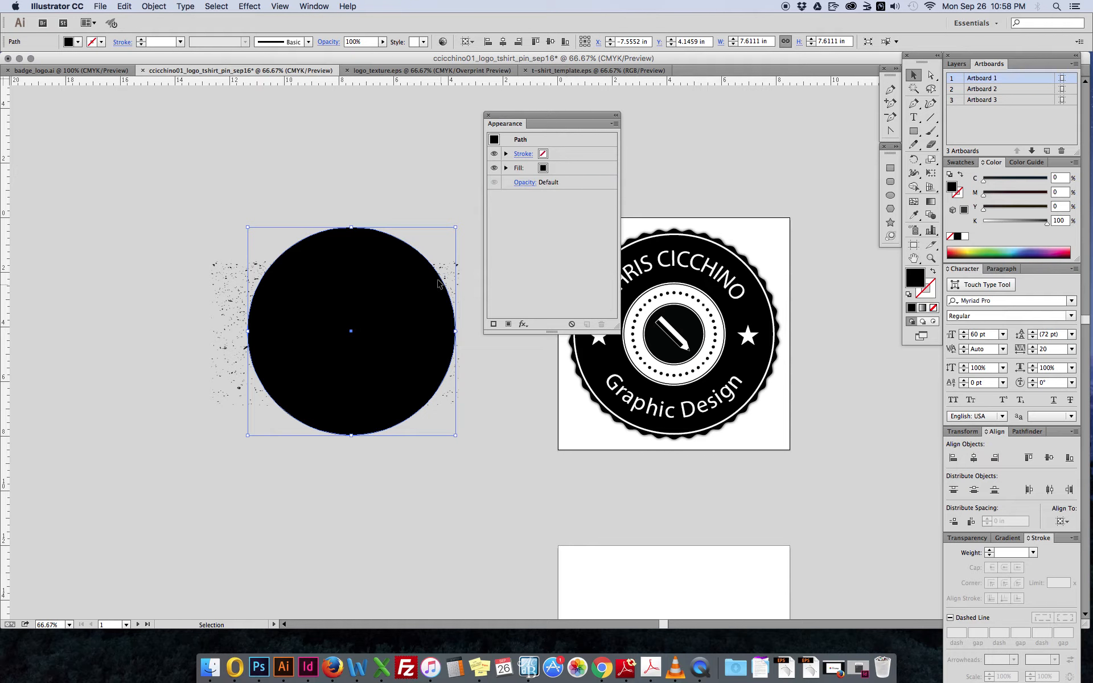
click(453, 205)
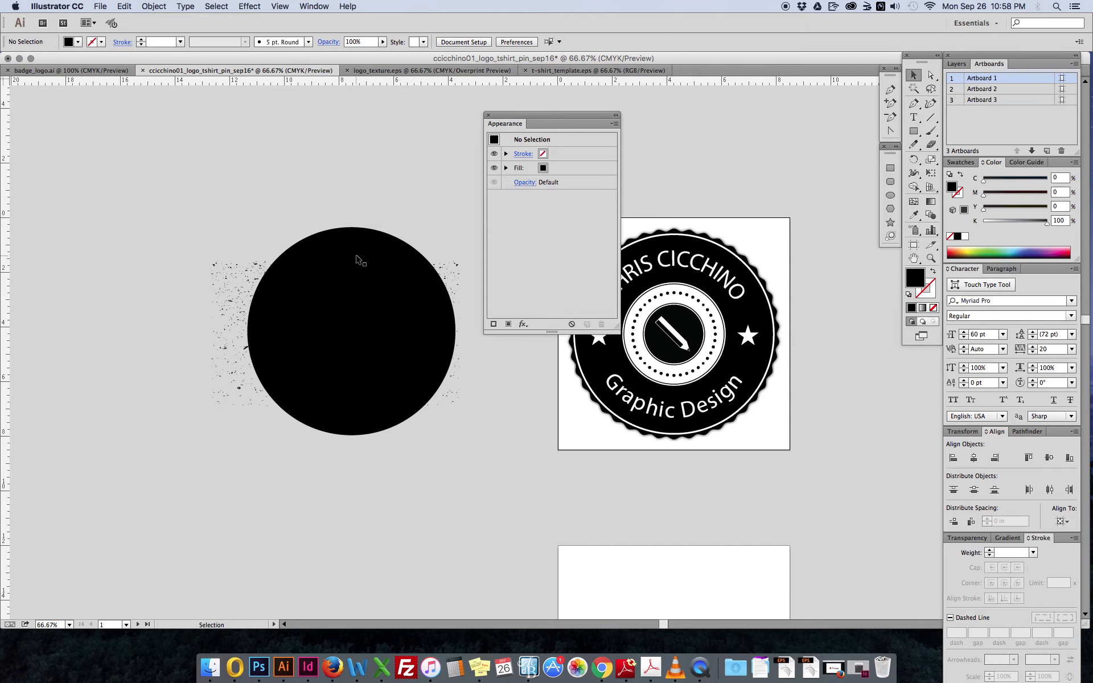
Enlarge the speckle texture to about 13.76 by 8.09 in and centre the black circle over it
click(376, 256)
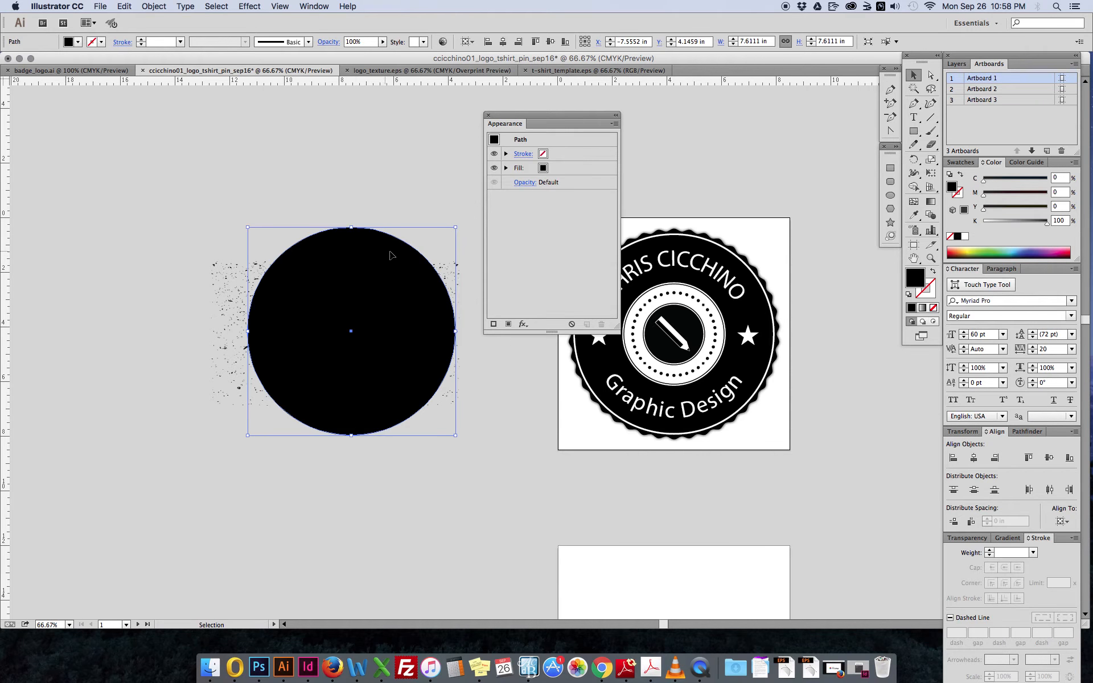
drag(395, 258, 372, 256)
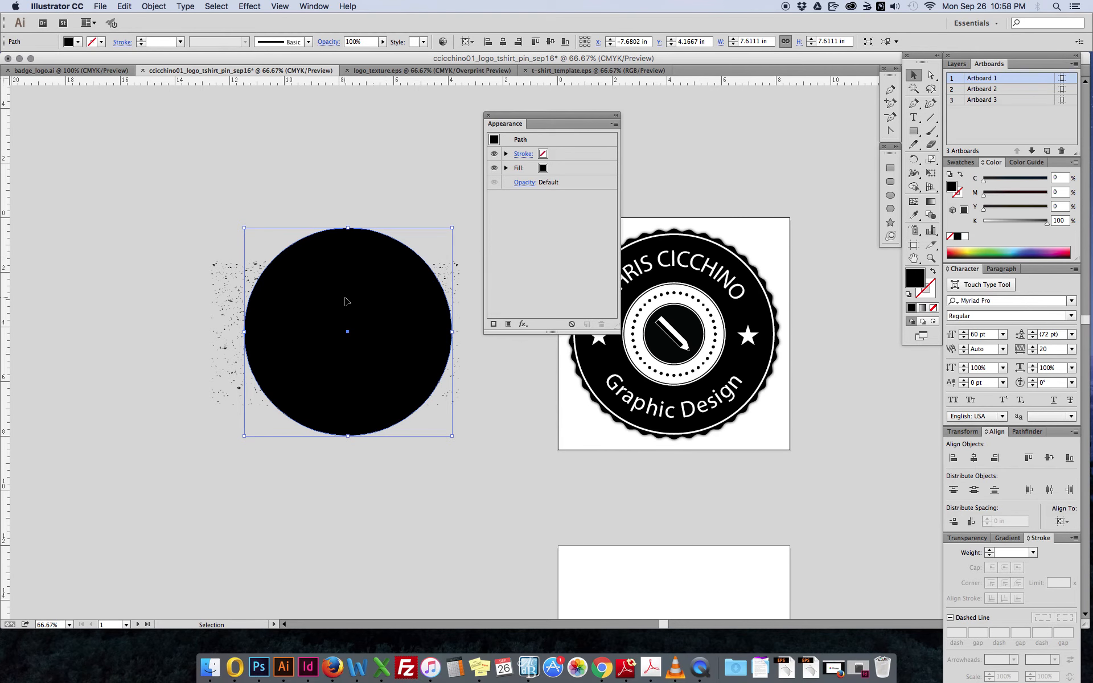
click(230, 308)
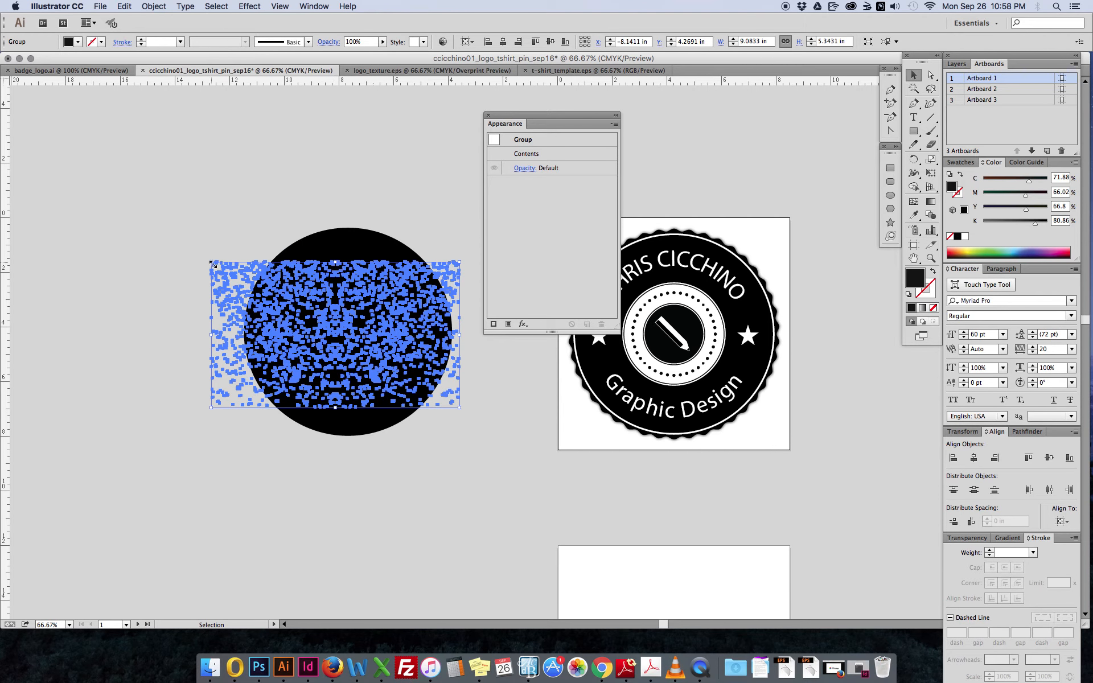
drag(211, 262, 147, 236)
drag(129, 222, 129, 225)
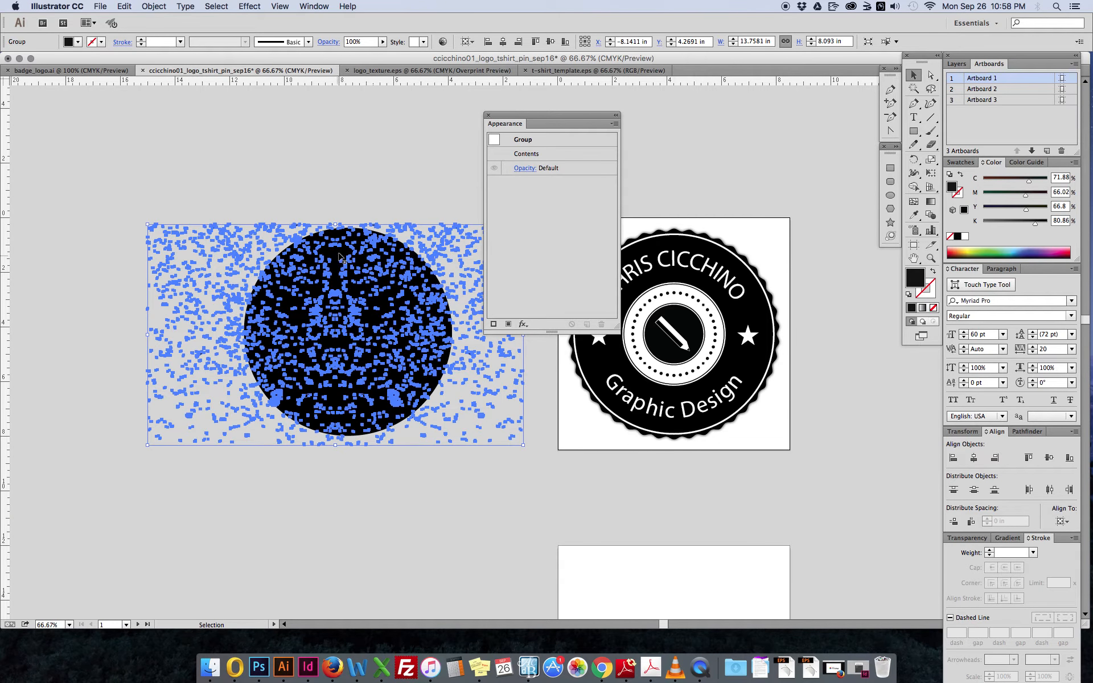
click(342, 203)
click(347, 256)
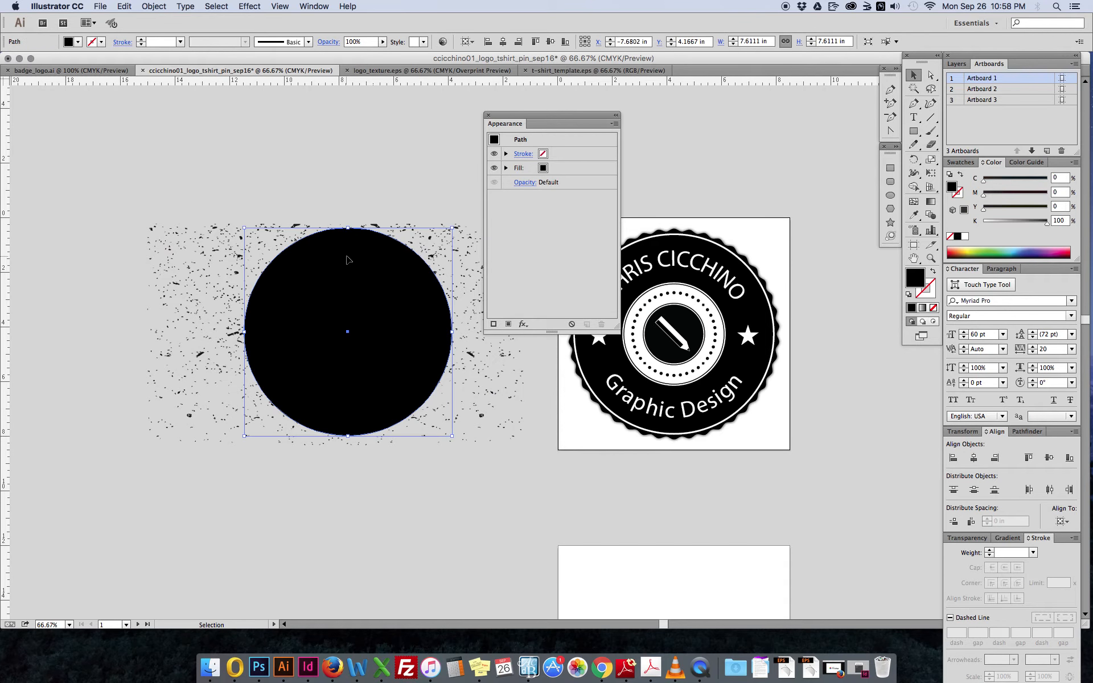
drag(349, 260, 358, 280)
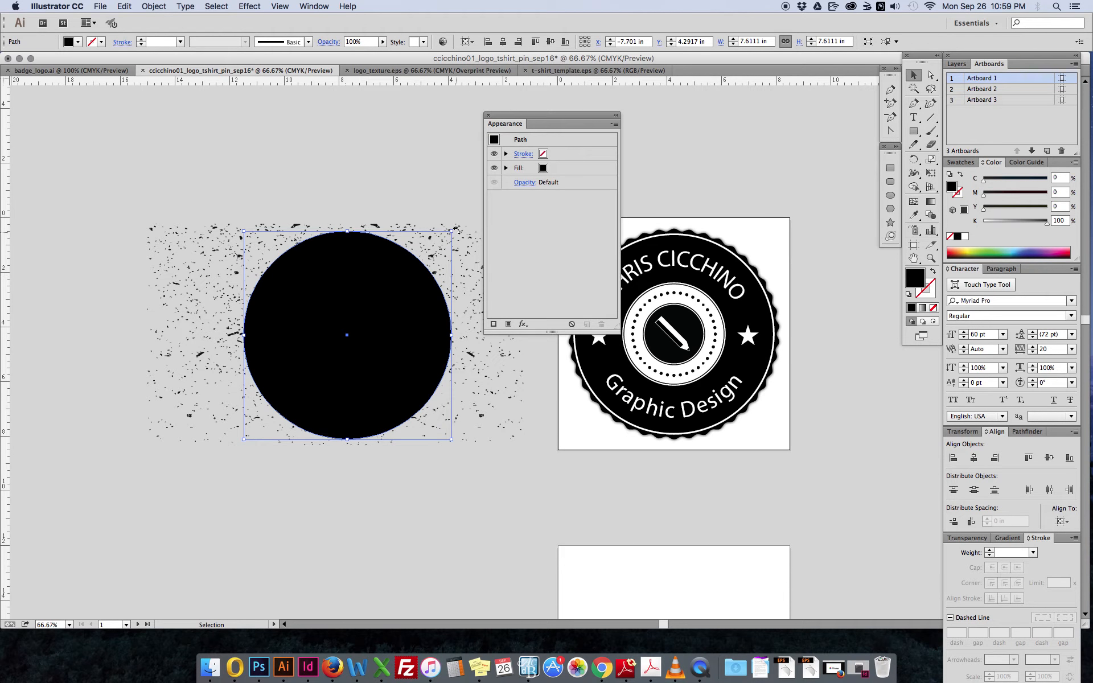
Send the black circle behind the speckle texture and examine the overlap up close
click(186, 6)
mouse_move(154, 6)
mouse_move(171, 30)
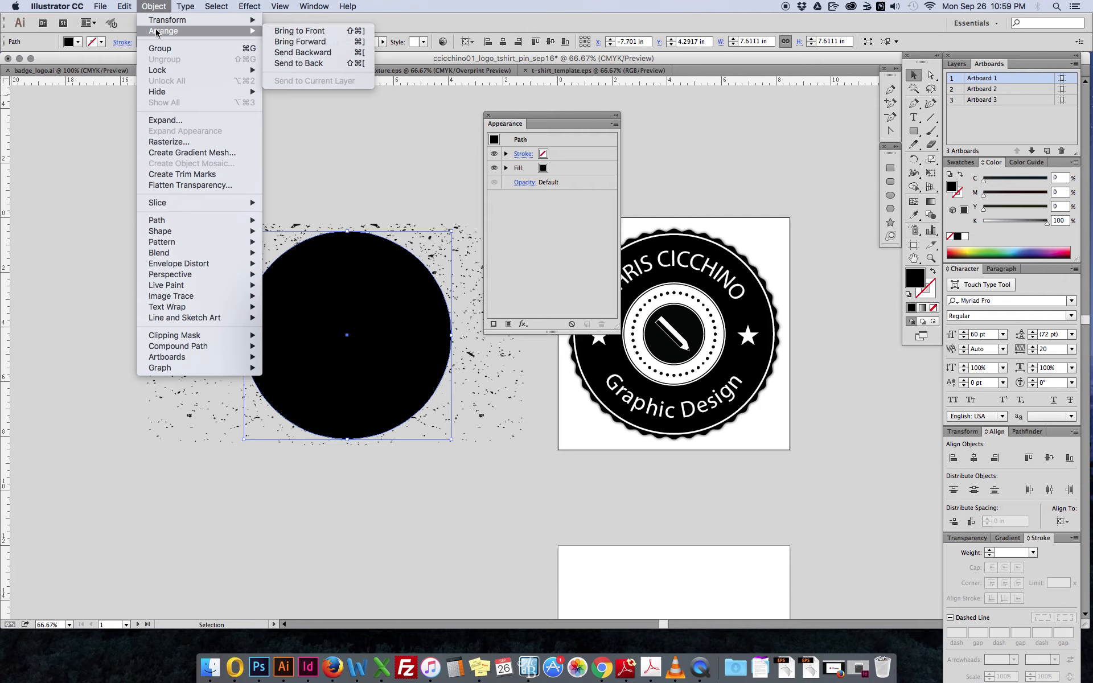
click(301, 63)
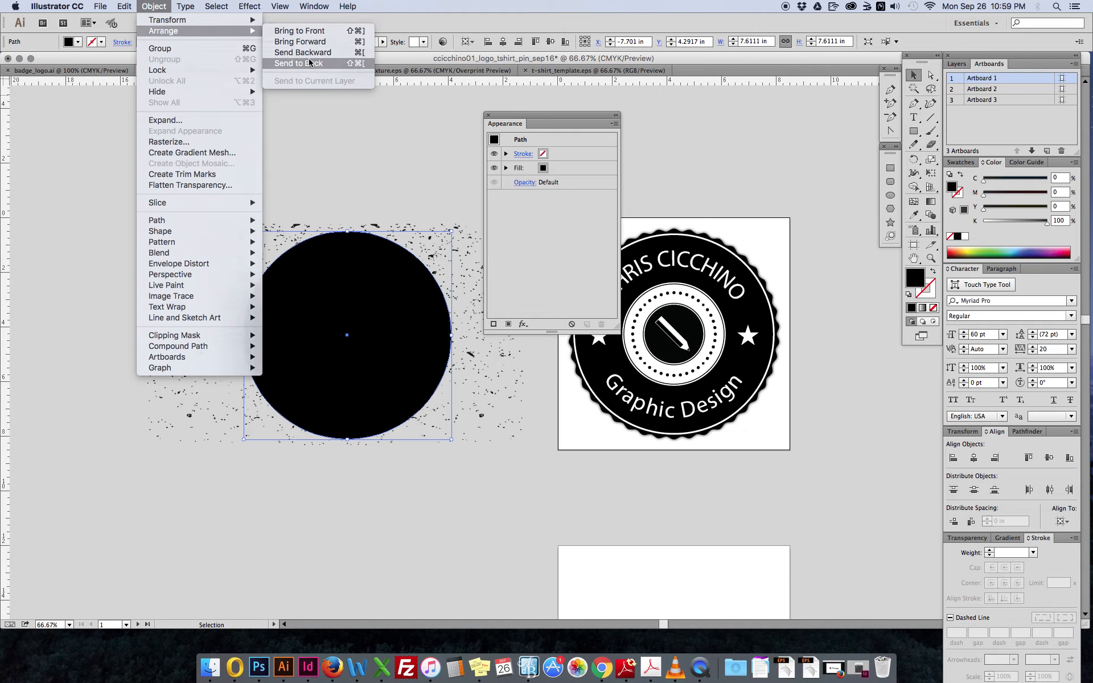
click(349, 190)
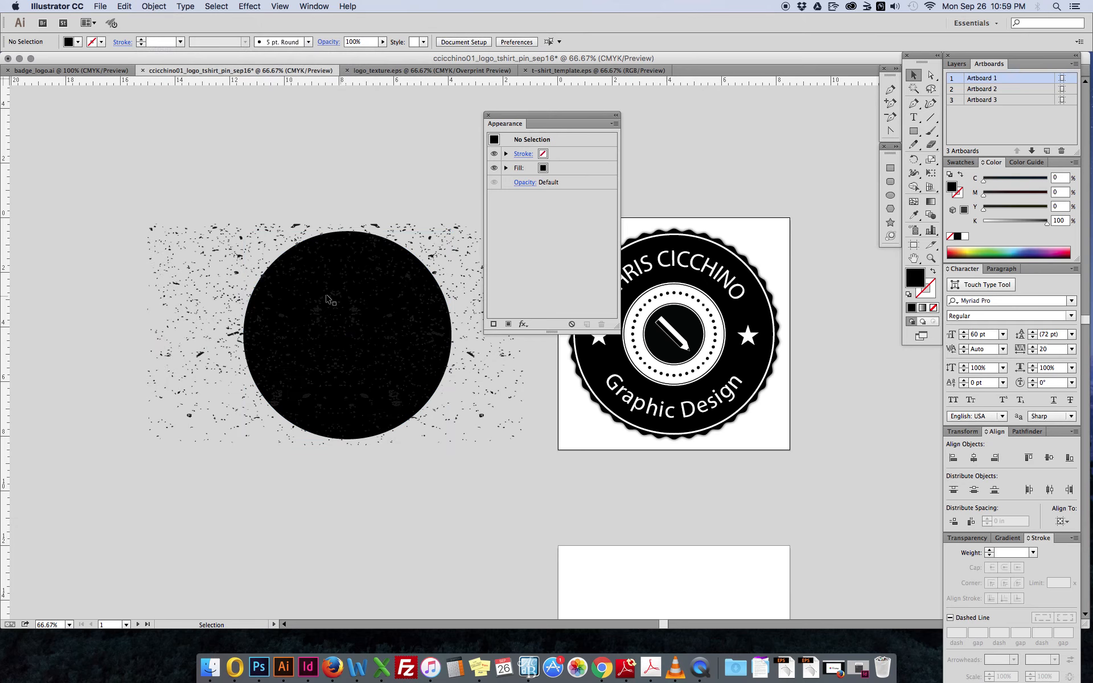
click(234, 277)
key(super+equal)
key(super+equal)
key(super+equal)
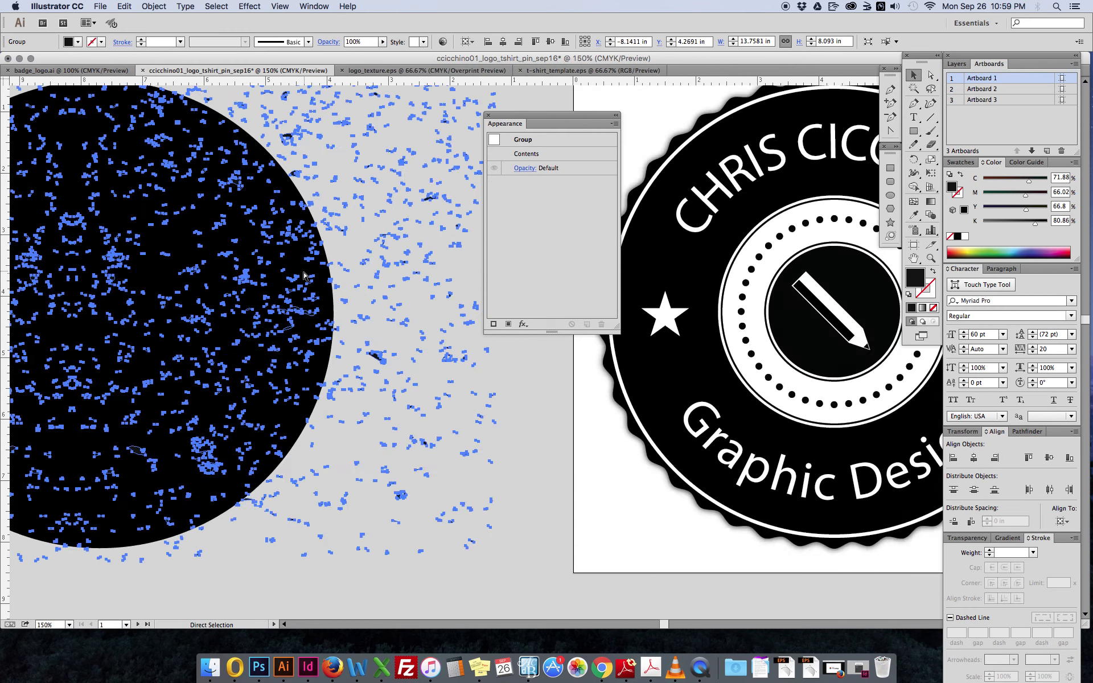
drag(378, 307, 552, 460)
click(242, 132)
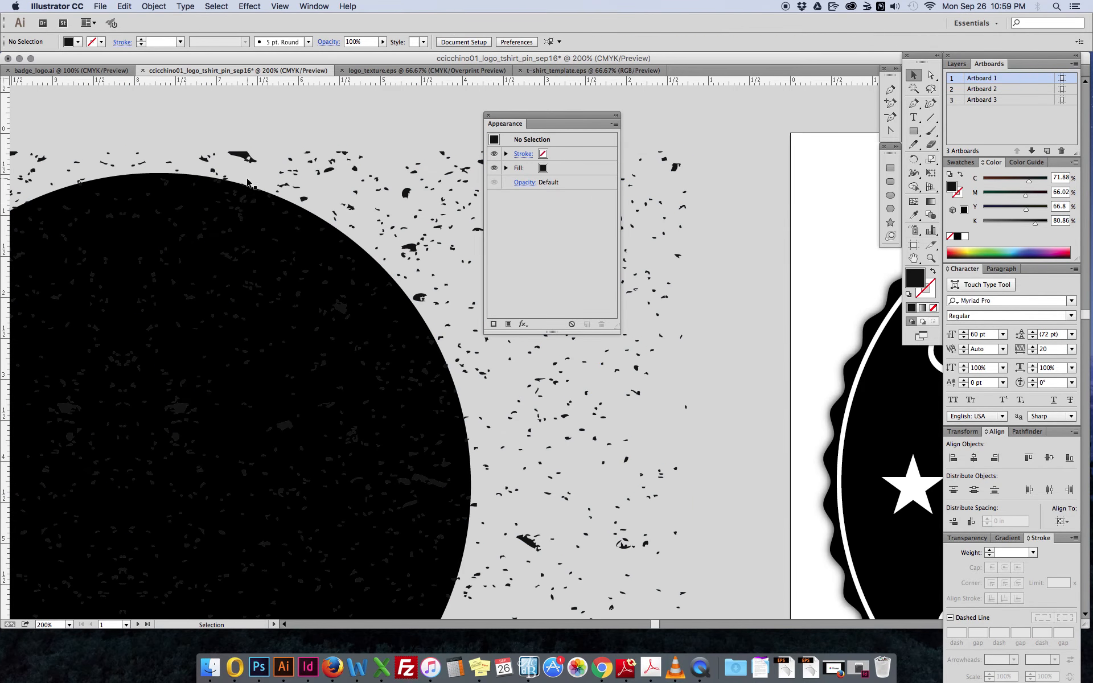
Bring the black circle in front of the speckle texture and check its edge up close
click(164, 201)
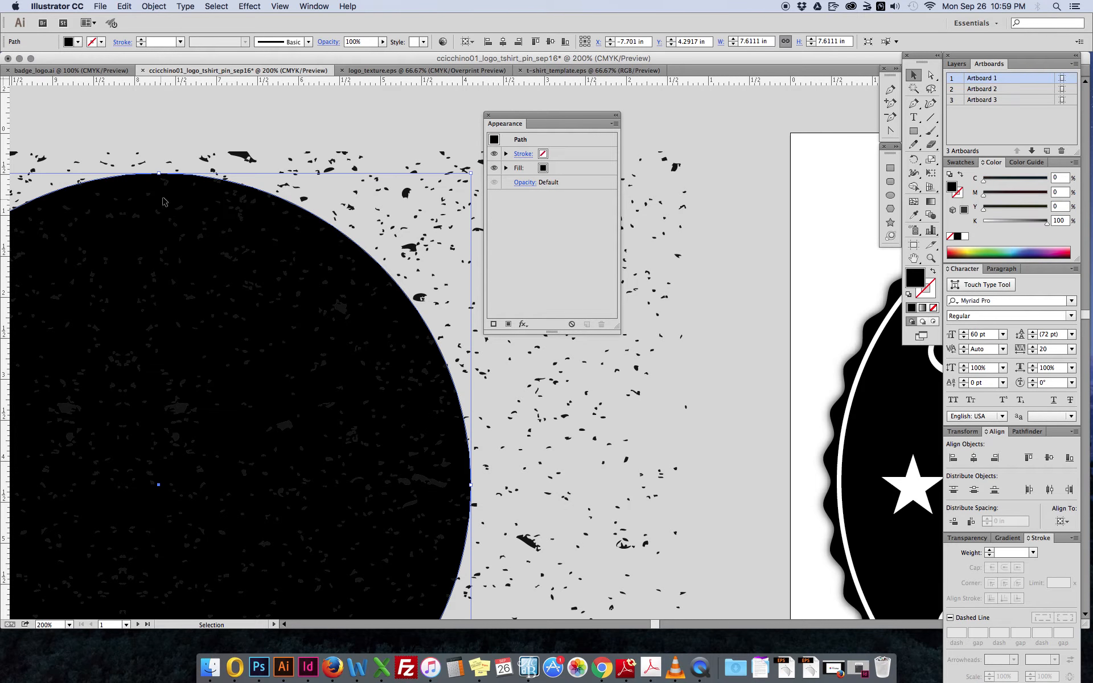
click(152, 6)
mouse_move(168, 32)
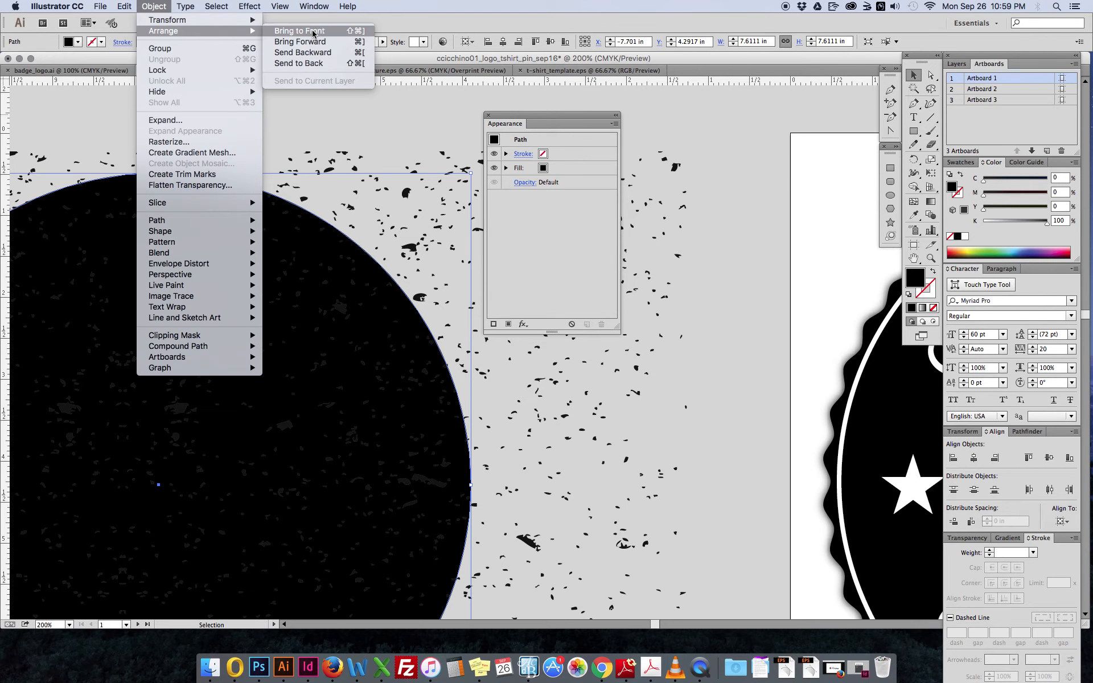
click(312, 34)
key(super+equal)
key(super+equal)
key(super+equal)
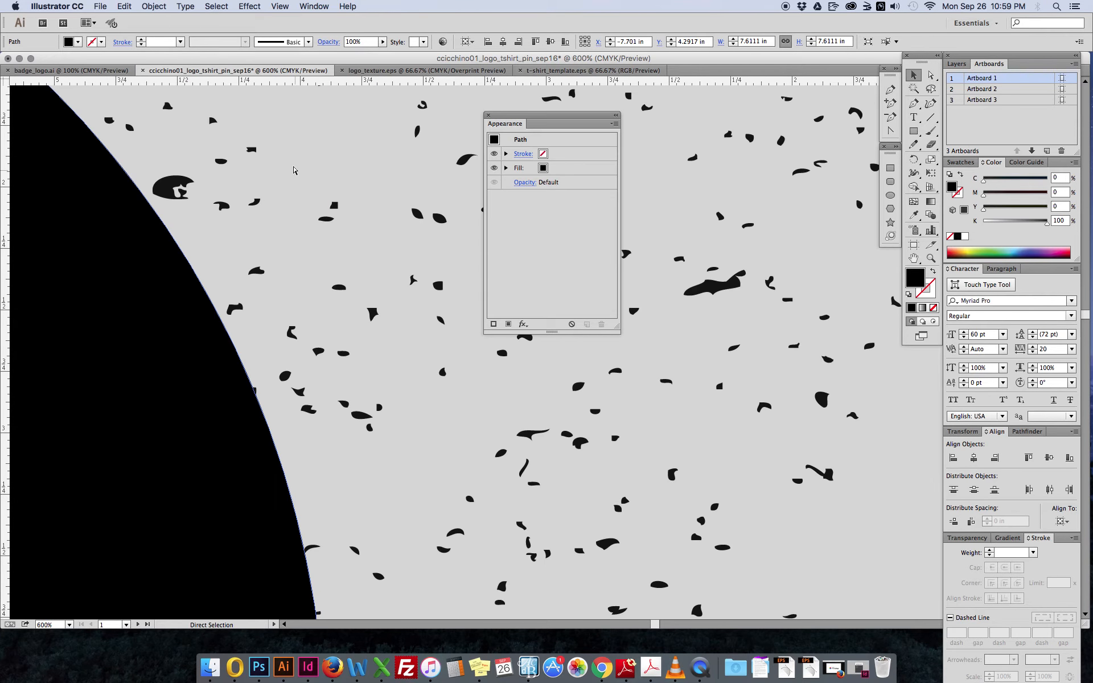
key(super+minus)
key(super+minus)
key(super+minus)
key(super+minus)
key(super+minus)
key(super+minus)
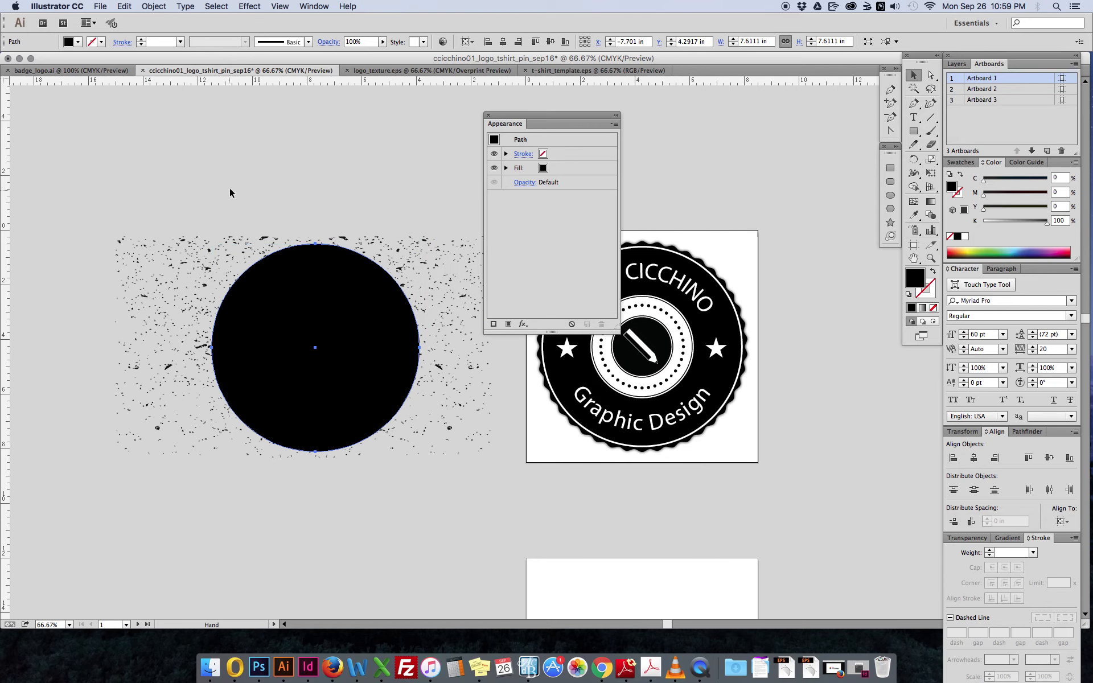
Make a clipping mask from the black circle and the speckle texture, and close the Appearance settings
drag(292, 217, 358, 344)
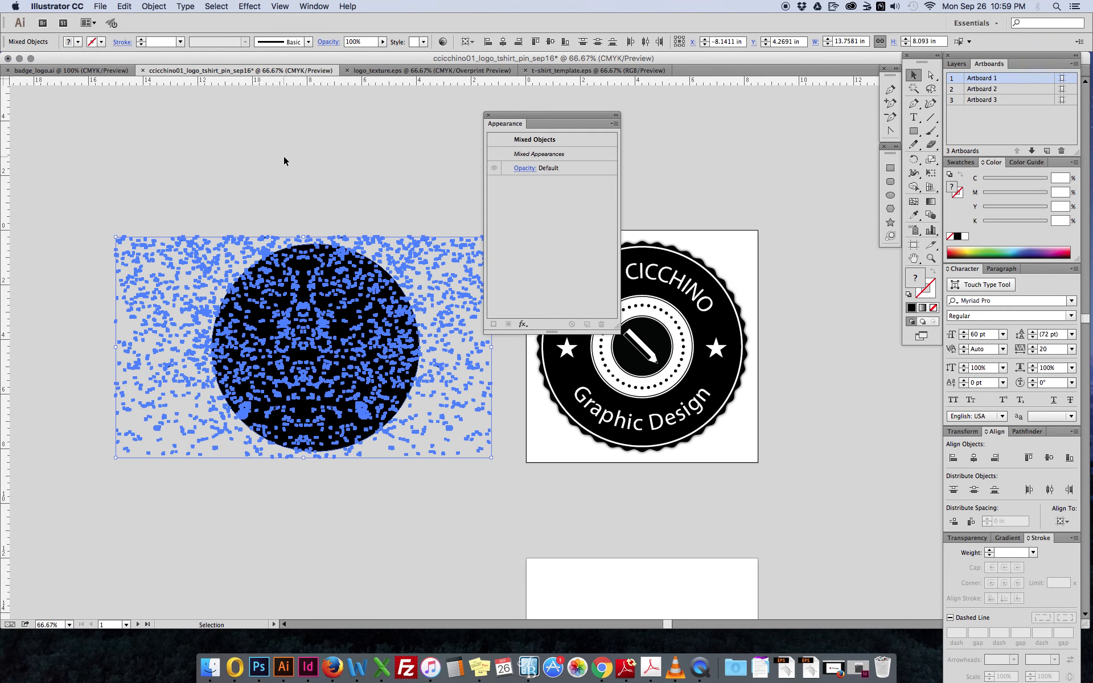
drag(300, 177, 342, 318)
right_click(321, 289)
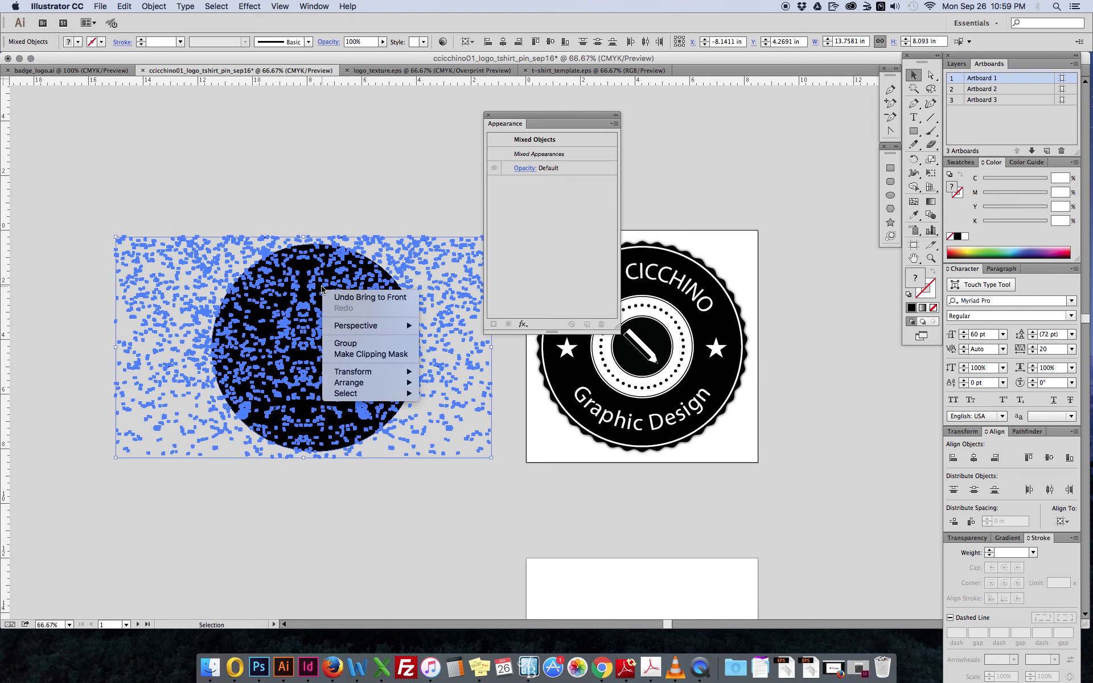
click(363, 357)
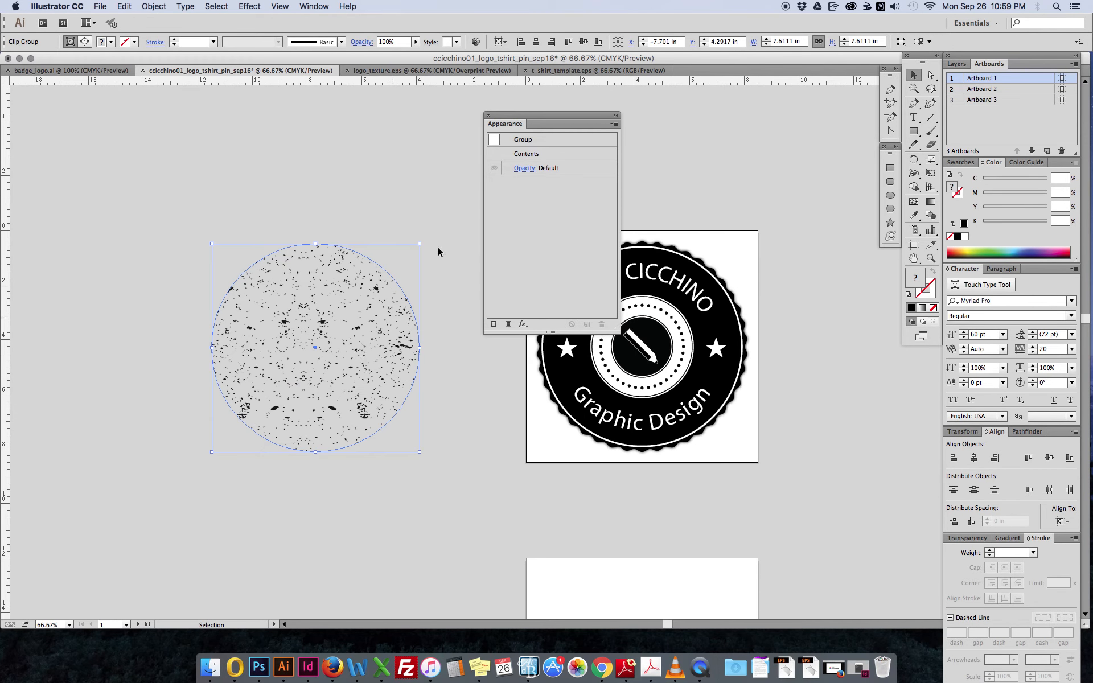
click(488, 119)
click(318, 326)
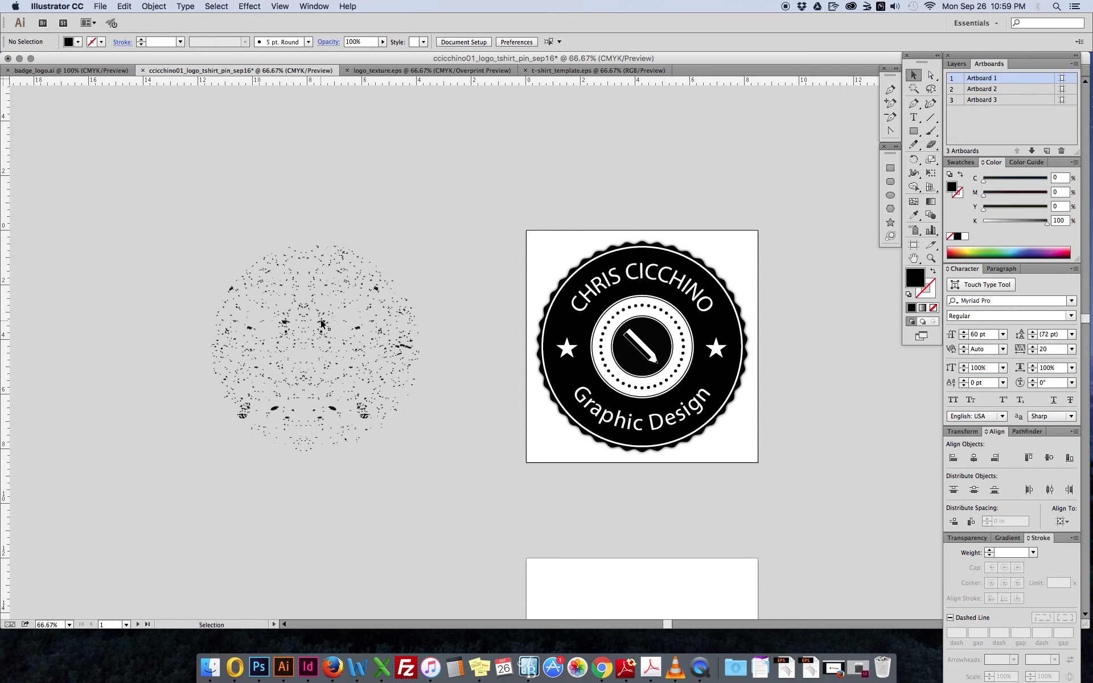
Try placing the circular clipped texture over the badge, and undo the move
drag(323, 323, 650, 323)
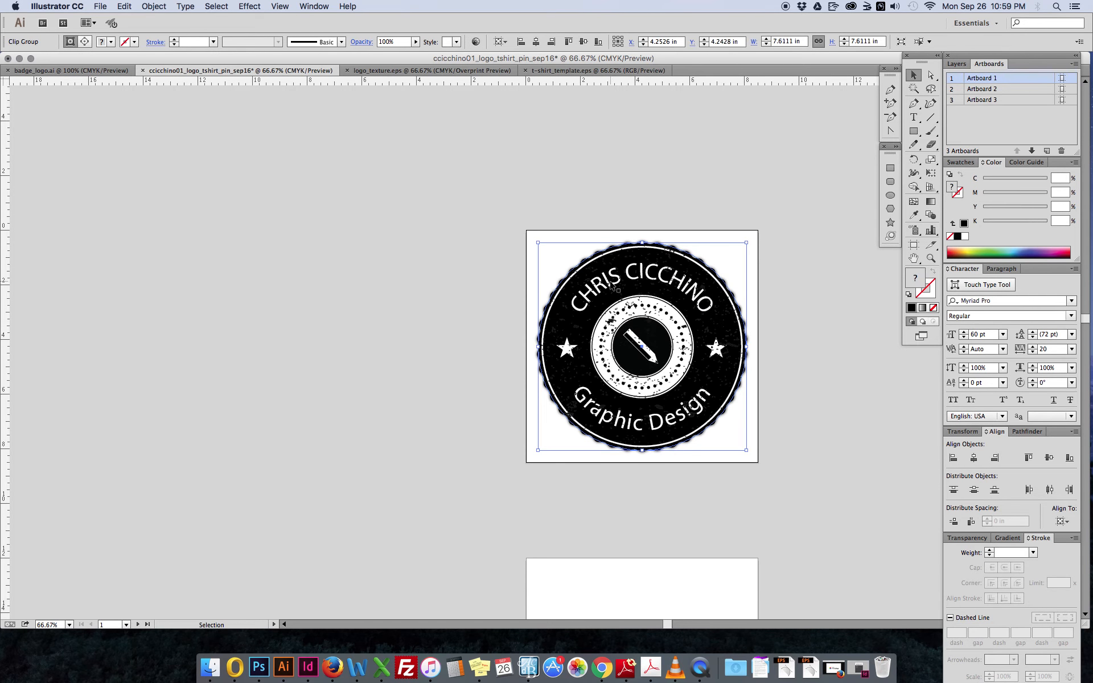
key(a)
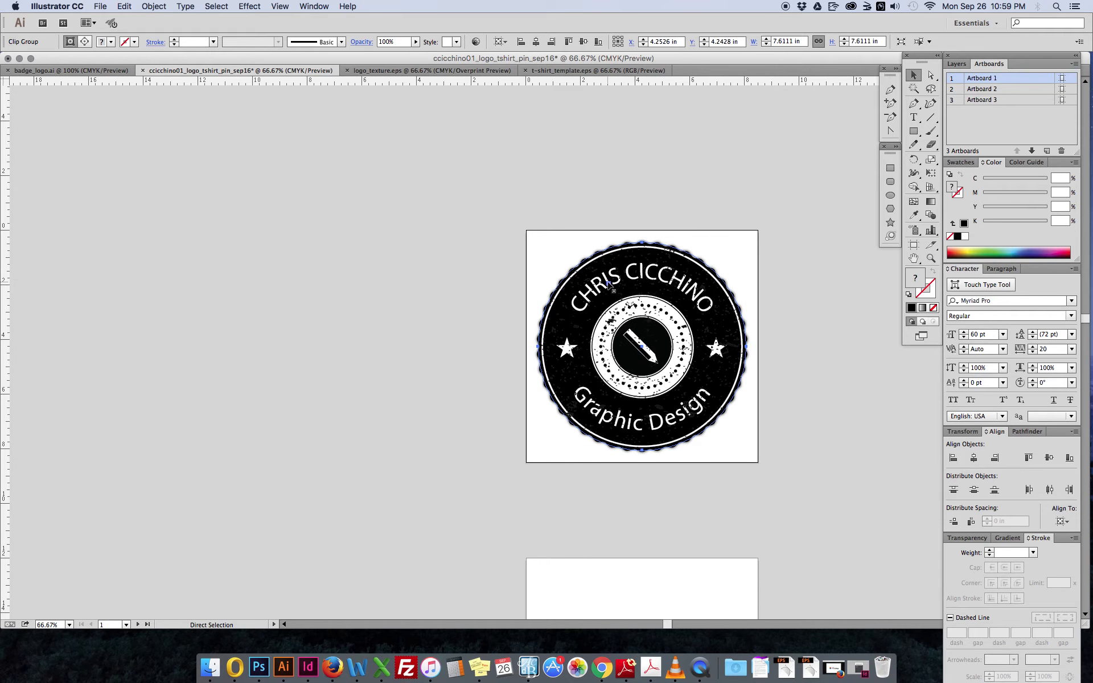
key(v)
key(super+z)
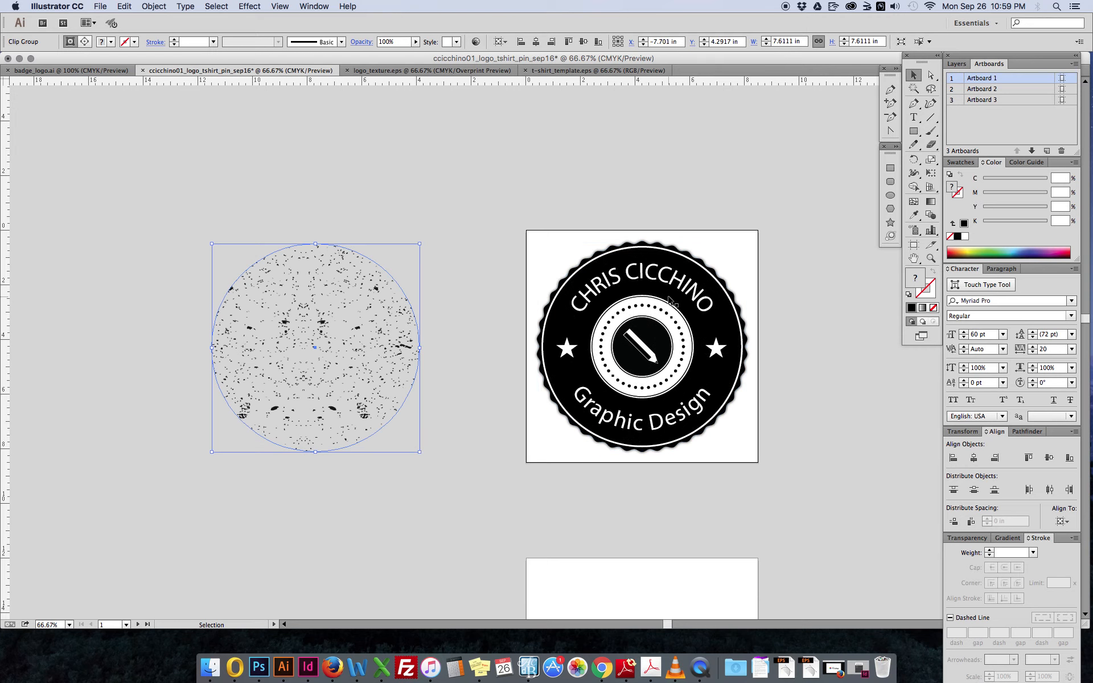
Add a new layer above the badge's layer and leave nothing selected
click(956, 64)
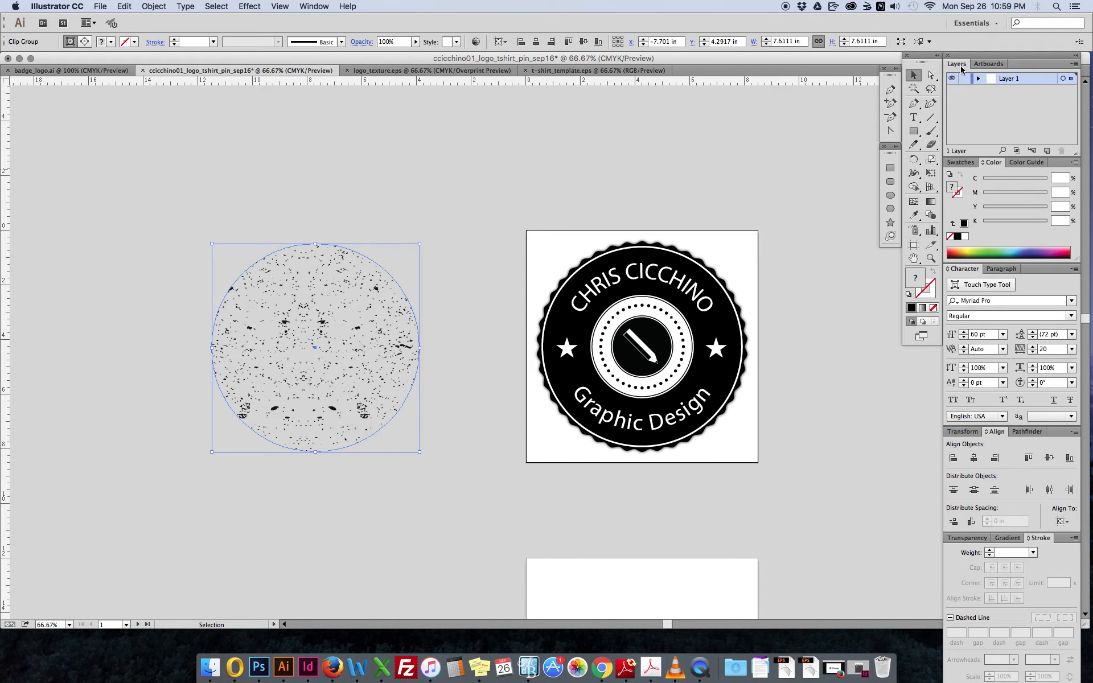
click(1050, 152)
drag(428, 224, 420, 276)
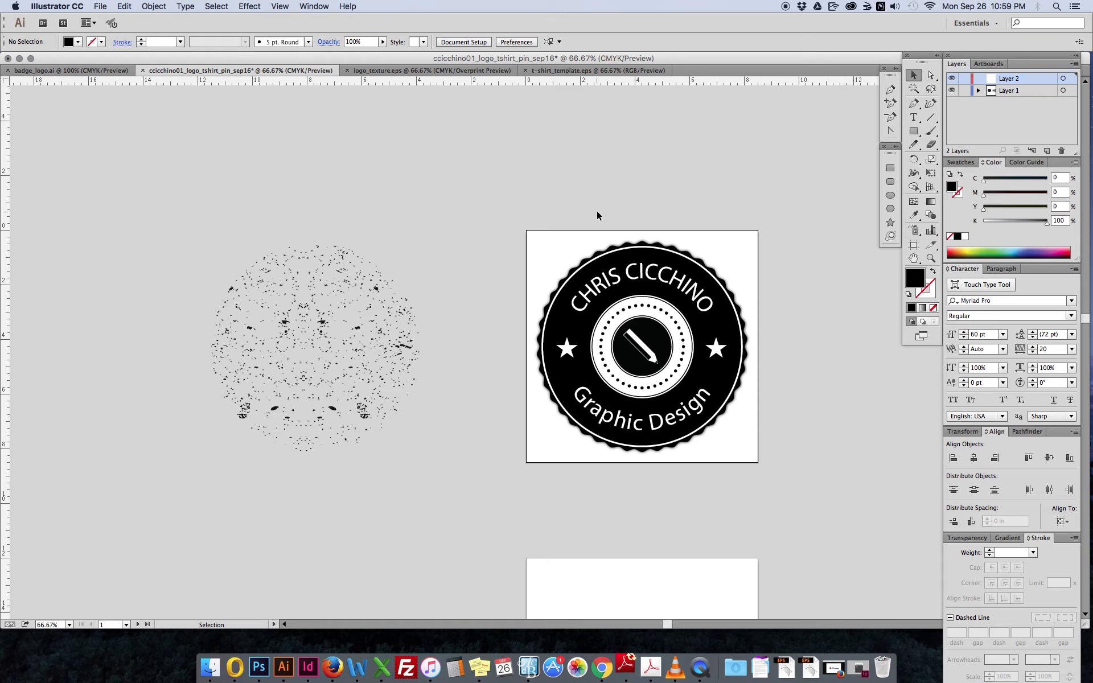
Transfer the clipped speckle texture from Layer 1 to Layer 2 and toggle each layer's visibility to check their contents
drag(444, 219, 160, 474)
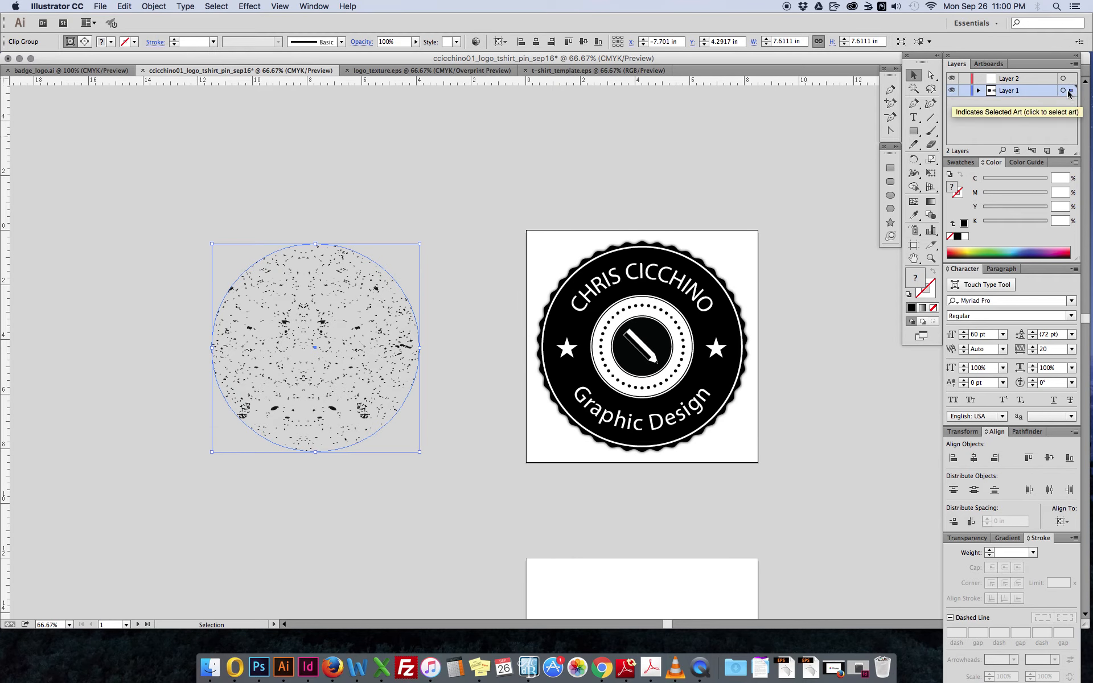
click(458, 224)
drag(458, 223, 182, 460)
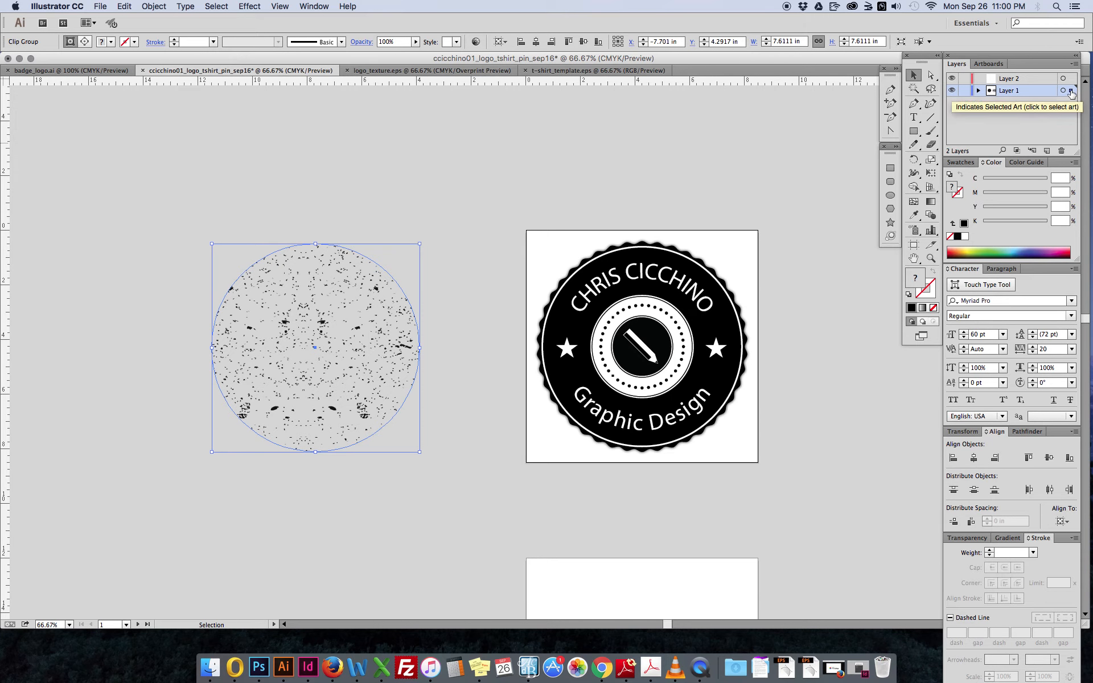
drag(1071, 92, 1071, 80)
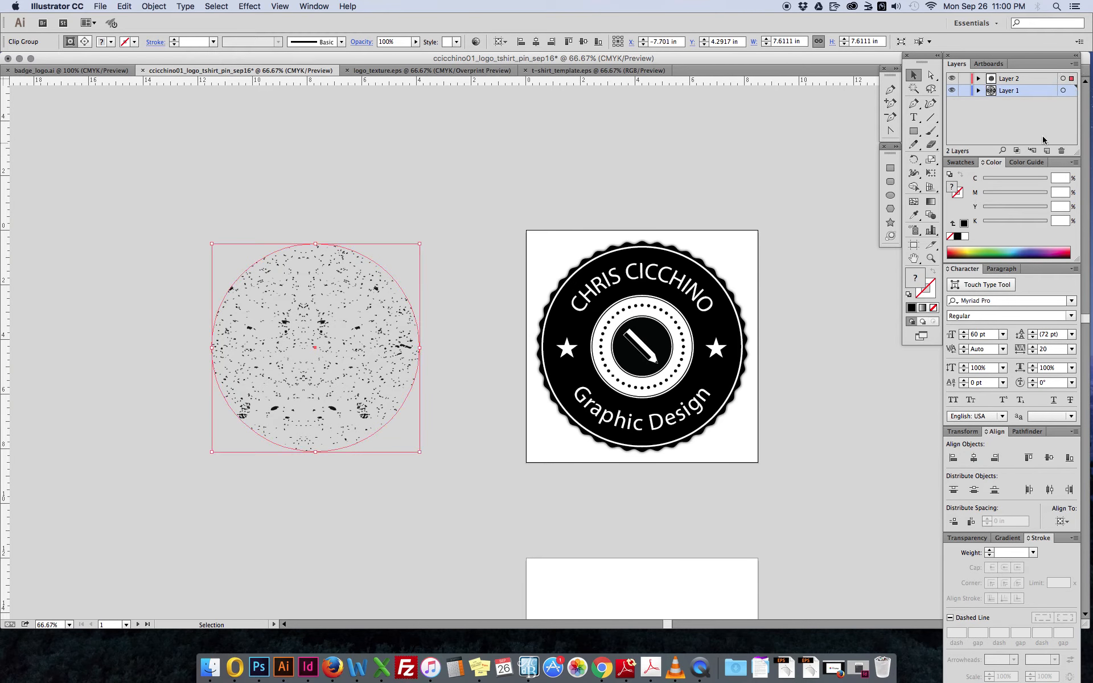
click(952, 79)
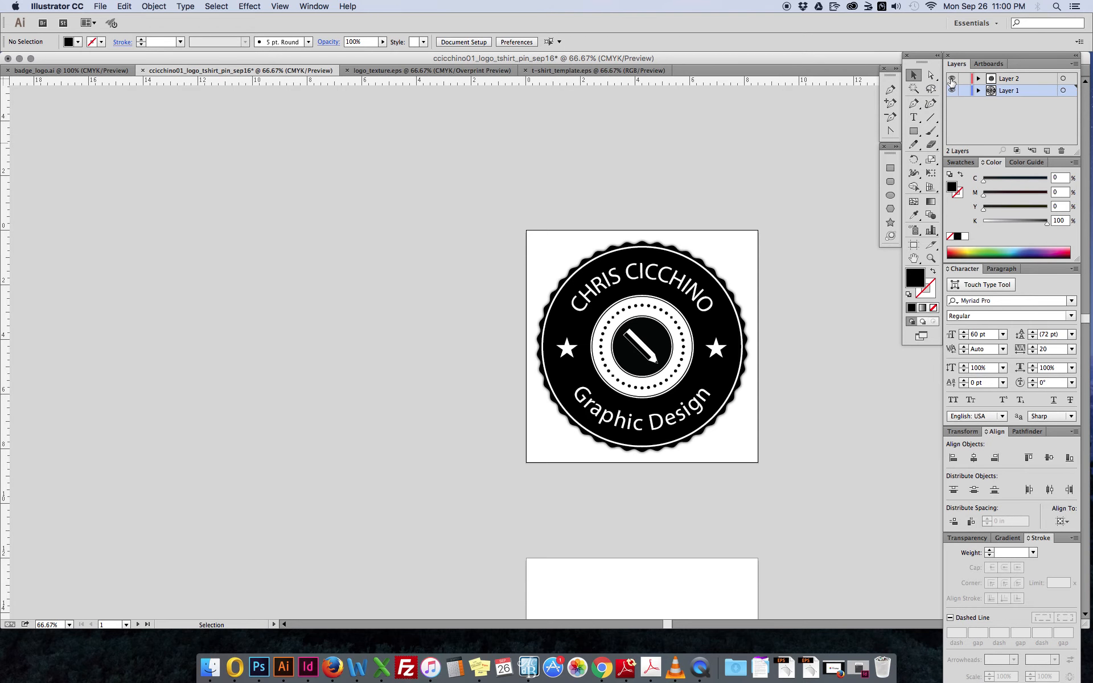
click(951, 79)
click(952, 79)
click(951, 79)
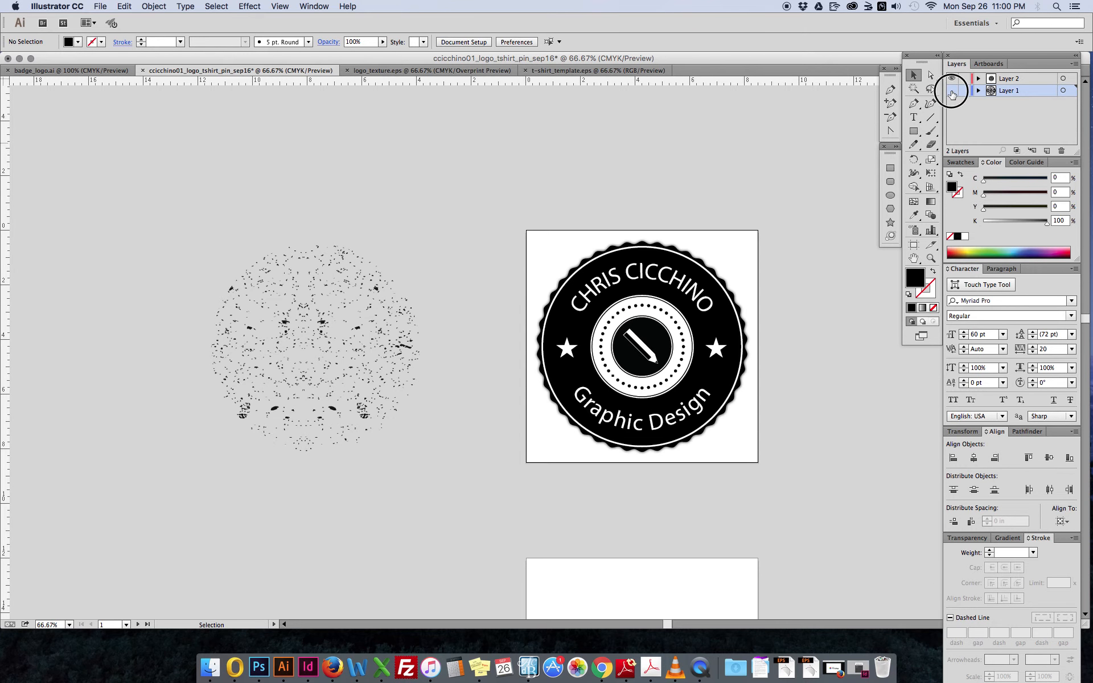
click(952, 90)
click(952, 91)
Place the circular clipped texture over the badge, matching its circle, and lock Layer 1
click(273, 280)
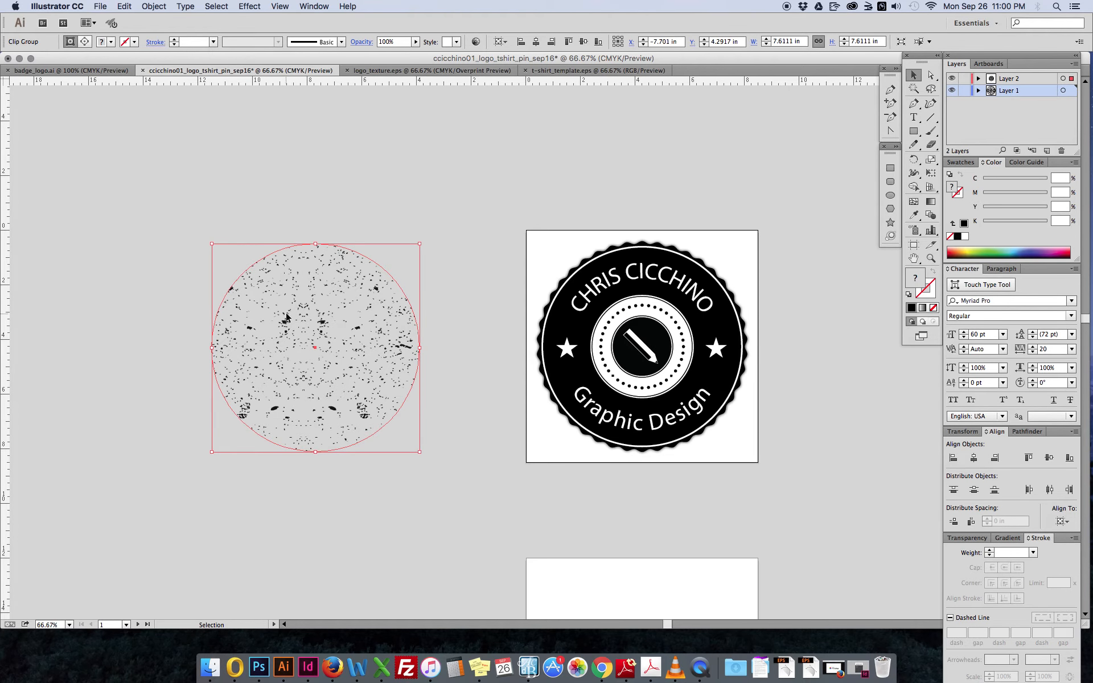
drag(333, 322, 651, 326)
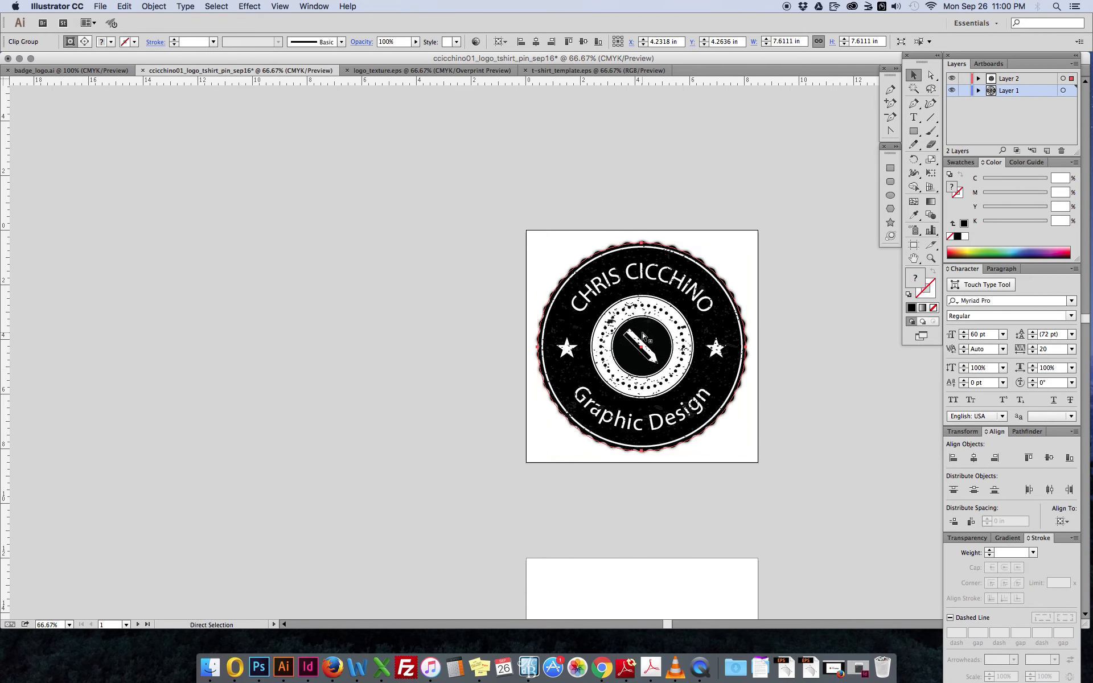
key(super+plus)
key(super+plus)
drag(694, 302, 488, 347)
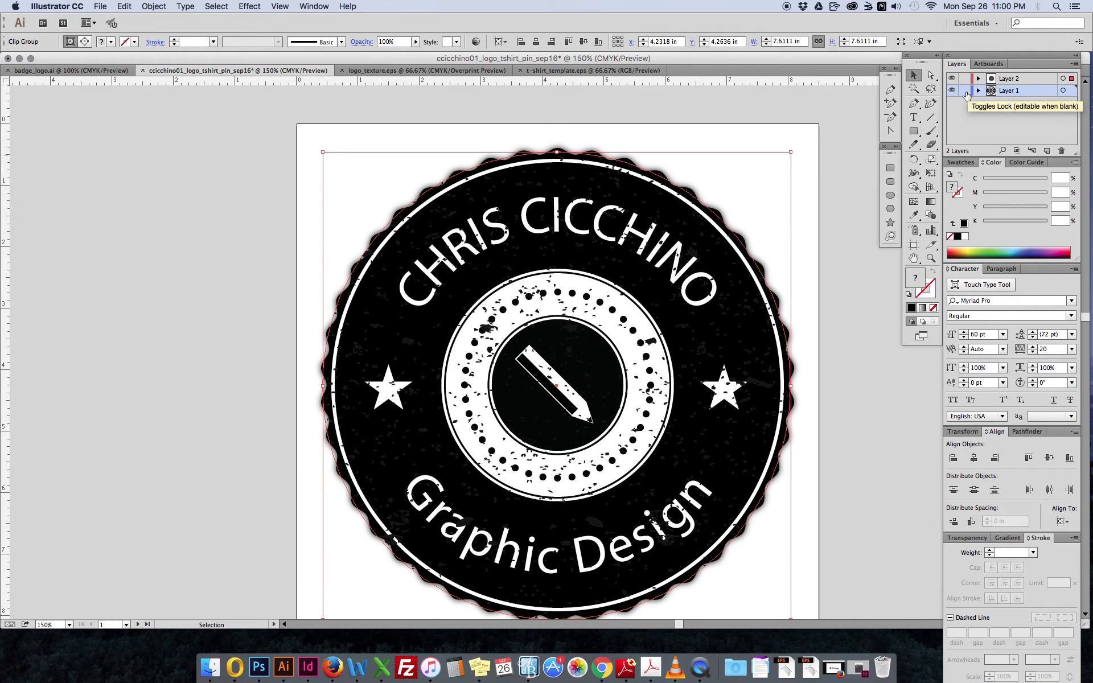
click(965, 91)
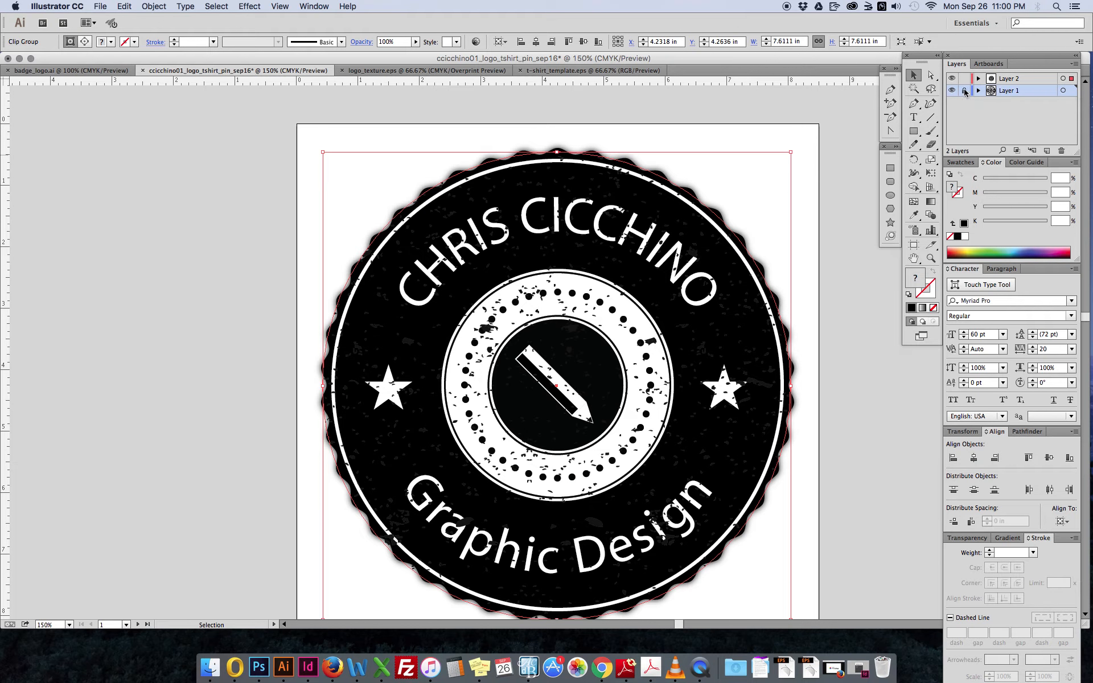
Isolate the clip group, fill its speckle texture with white, set the opacity to 70%, and exit isolation
double_click(574, 311)
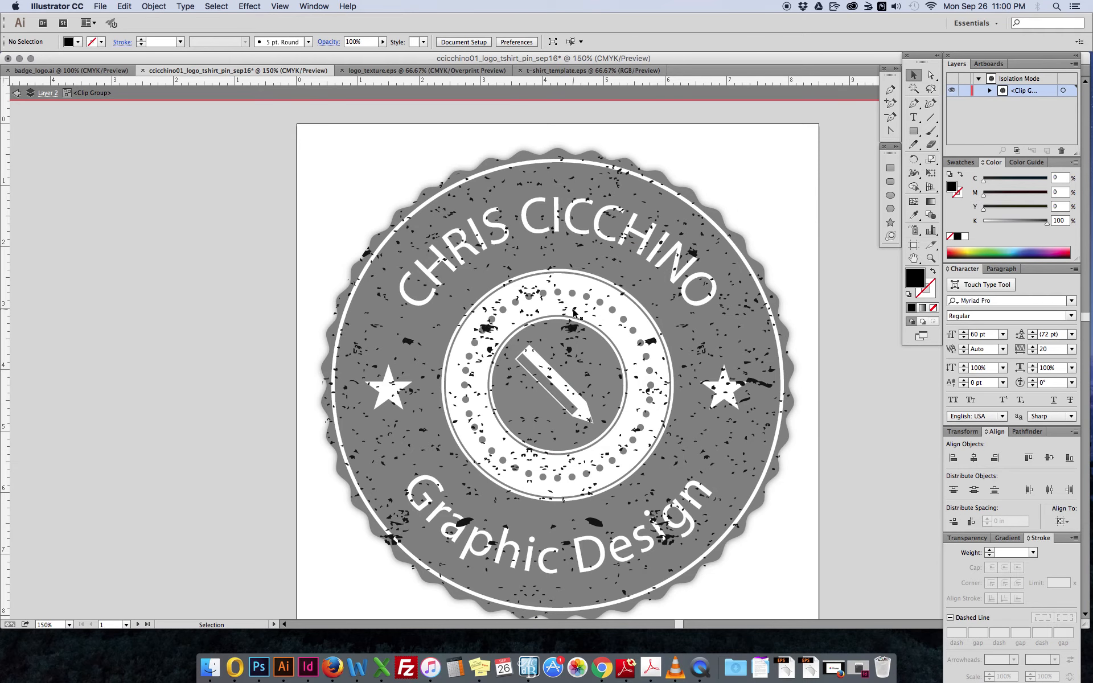
click(574, 312)
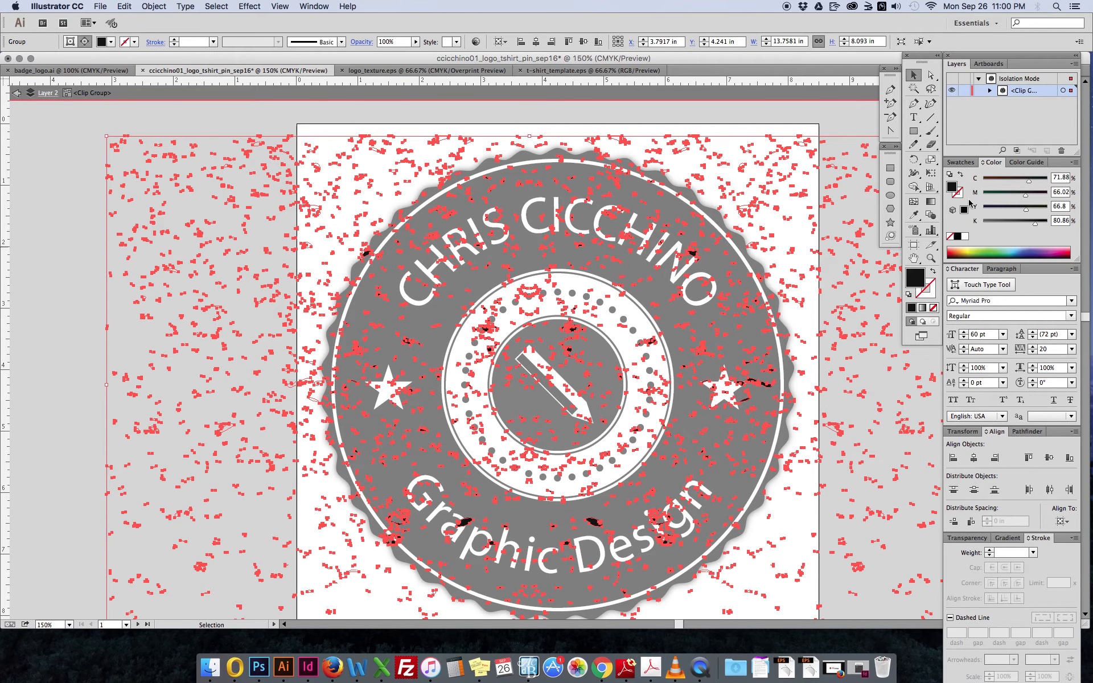
click(965, 236)
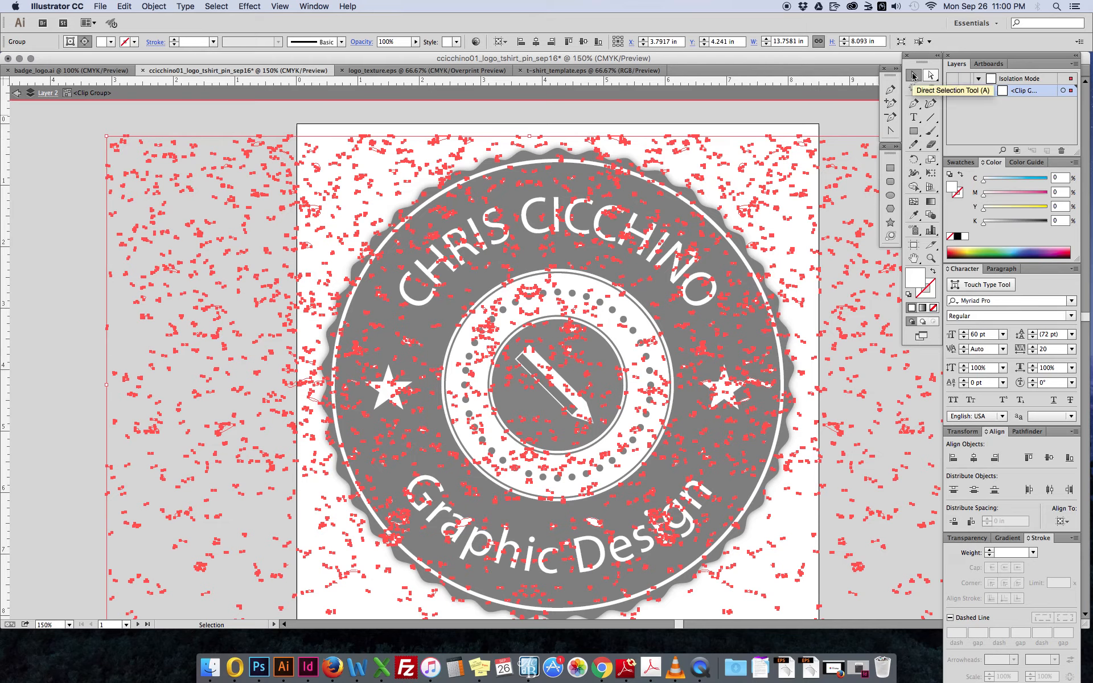
click(913, 75)
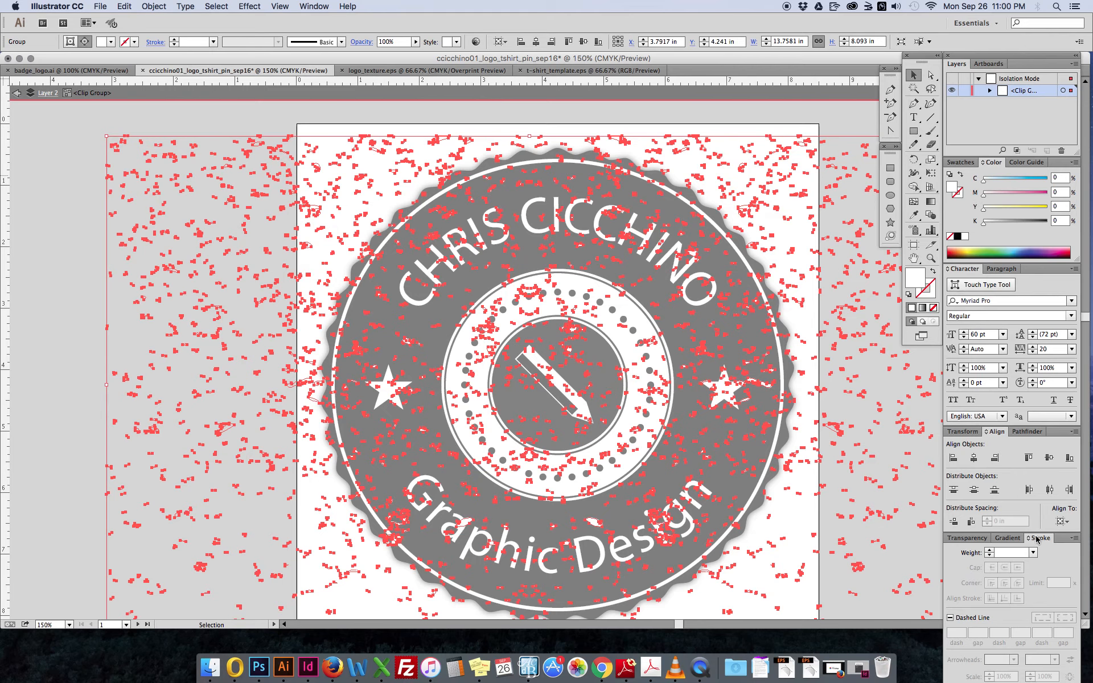
click(968, 538)
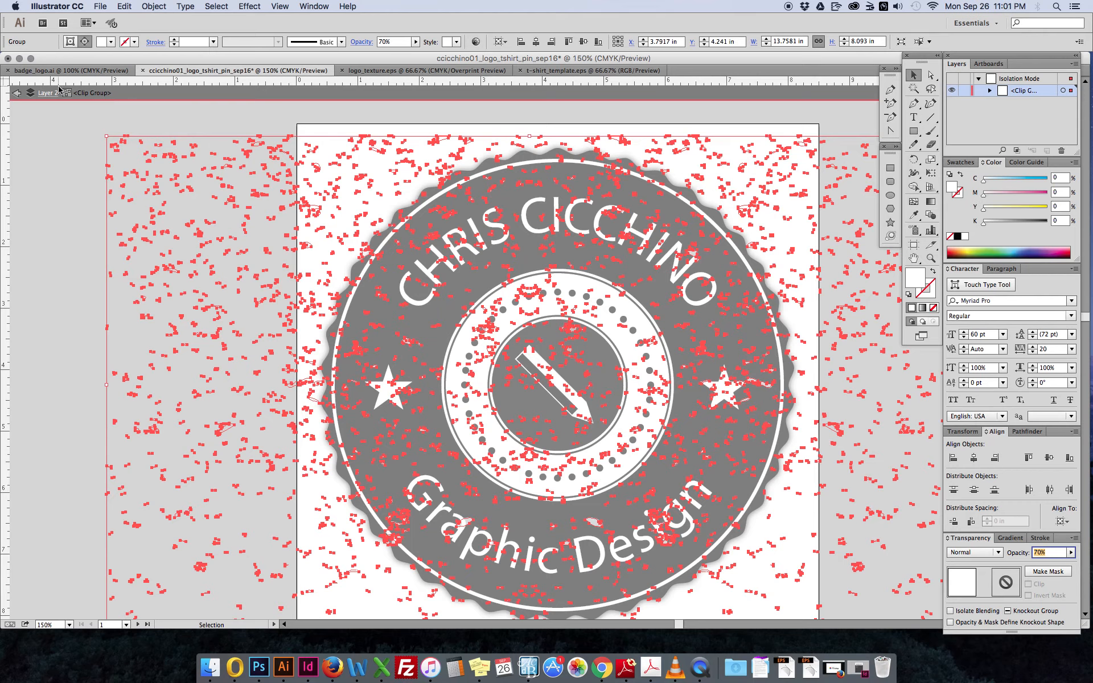
double_click(59, 144)
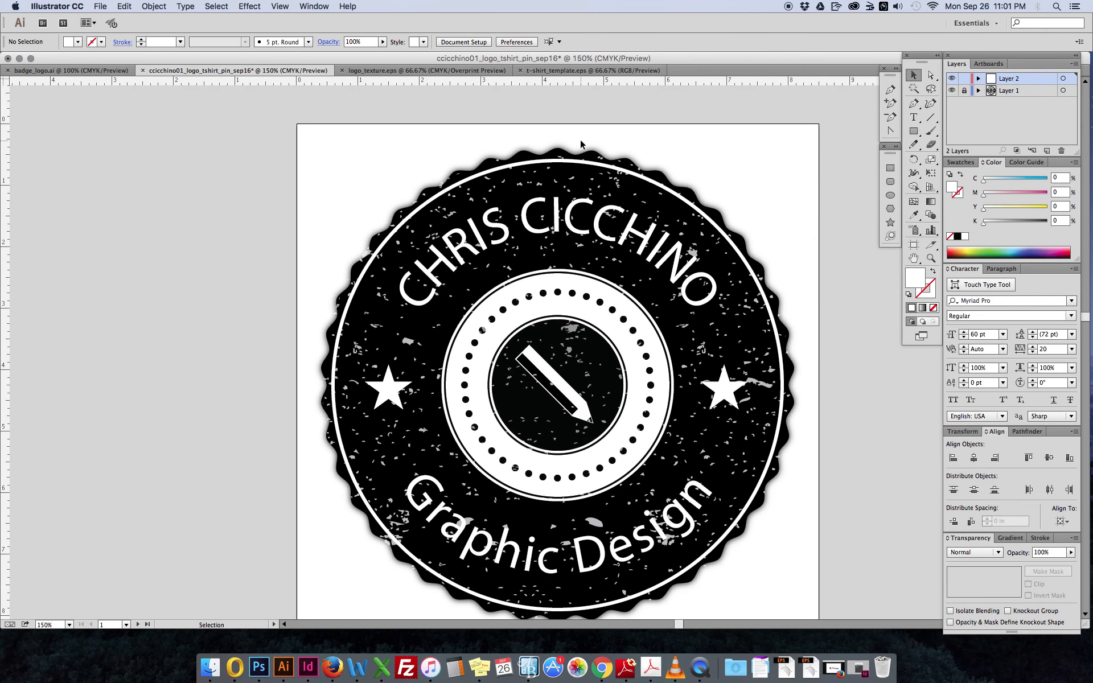
Lower the opacity of the white speckles inside the clip group further and check the badge at several zoom levels
click(748, 310)
double_click(748, 311)
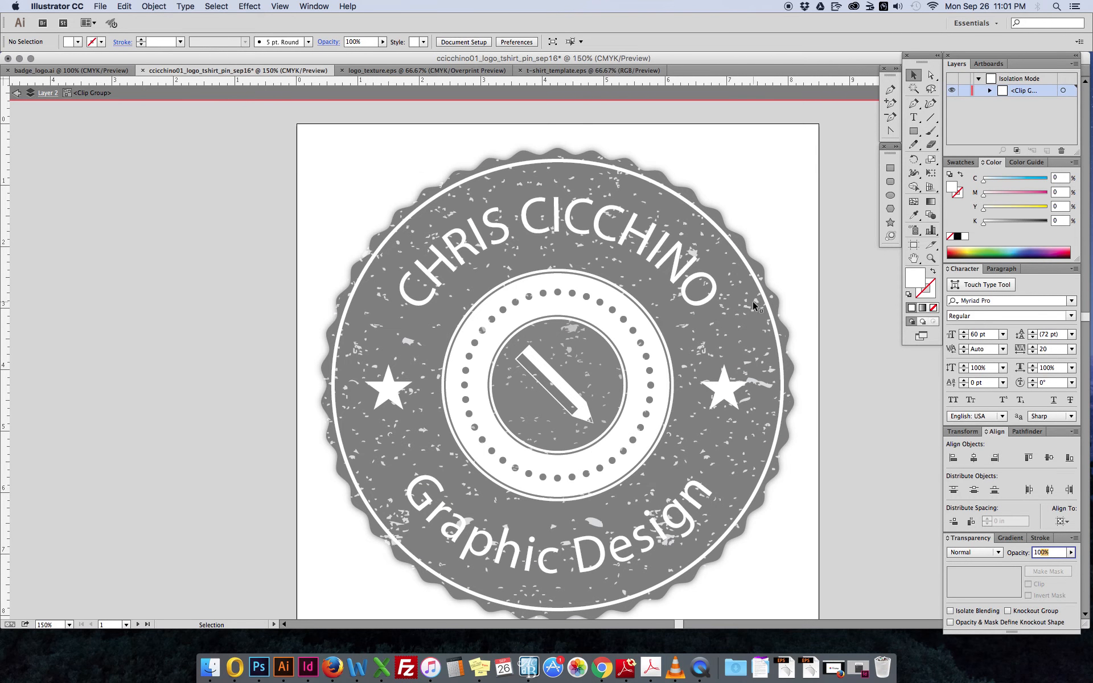
click(752, 302)
click(1045, 552)
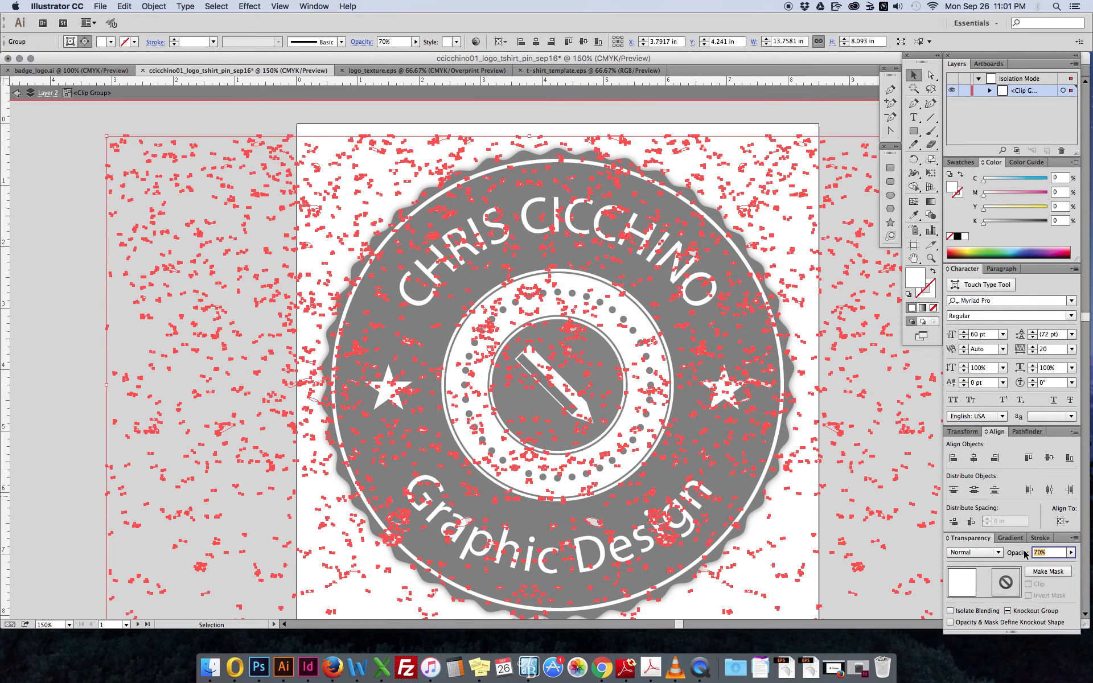
key(shift+Down)
double_click(83, 200)
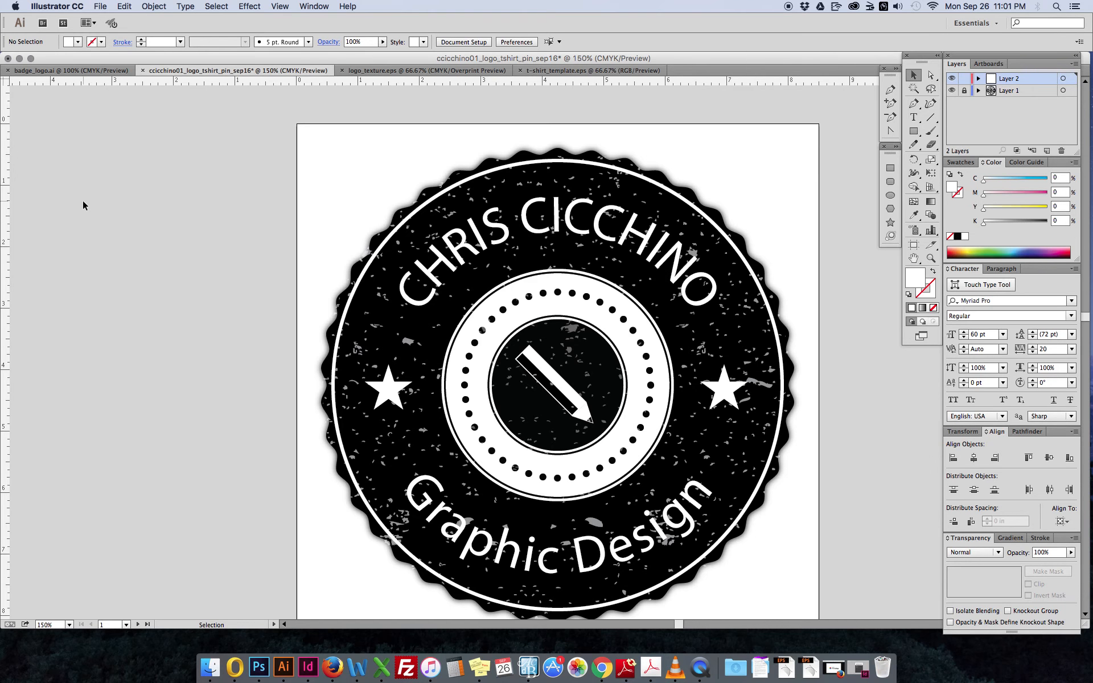
key(super+minus)
key(super+minus)
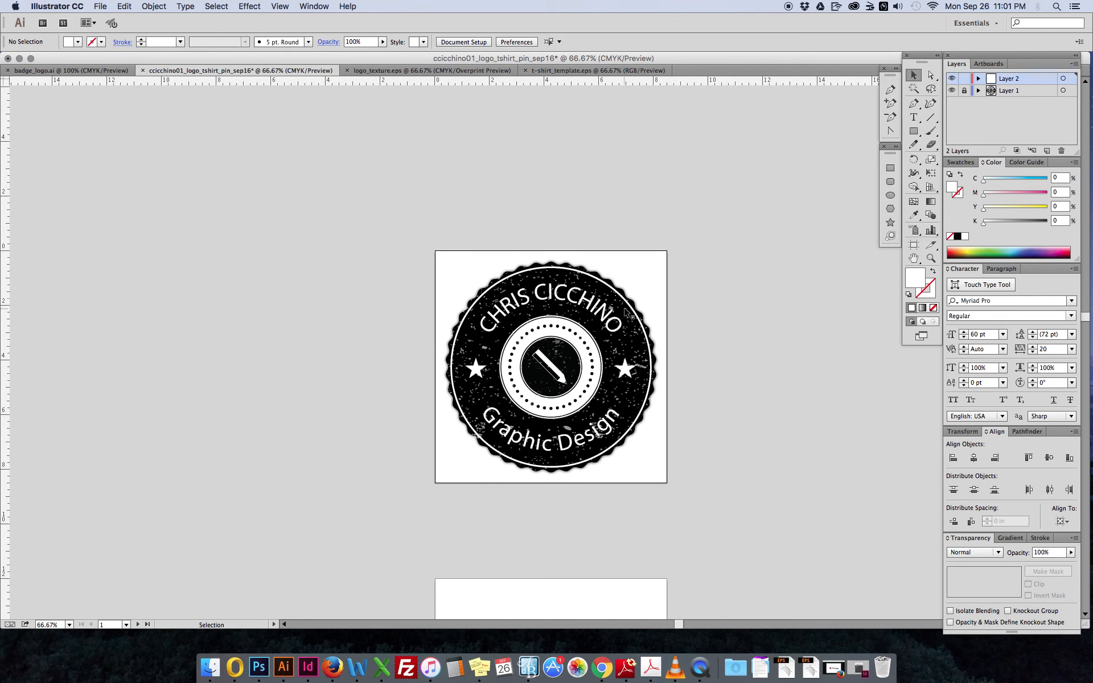
key(super+plus)
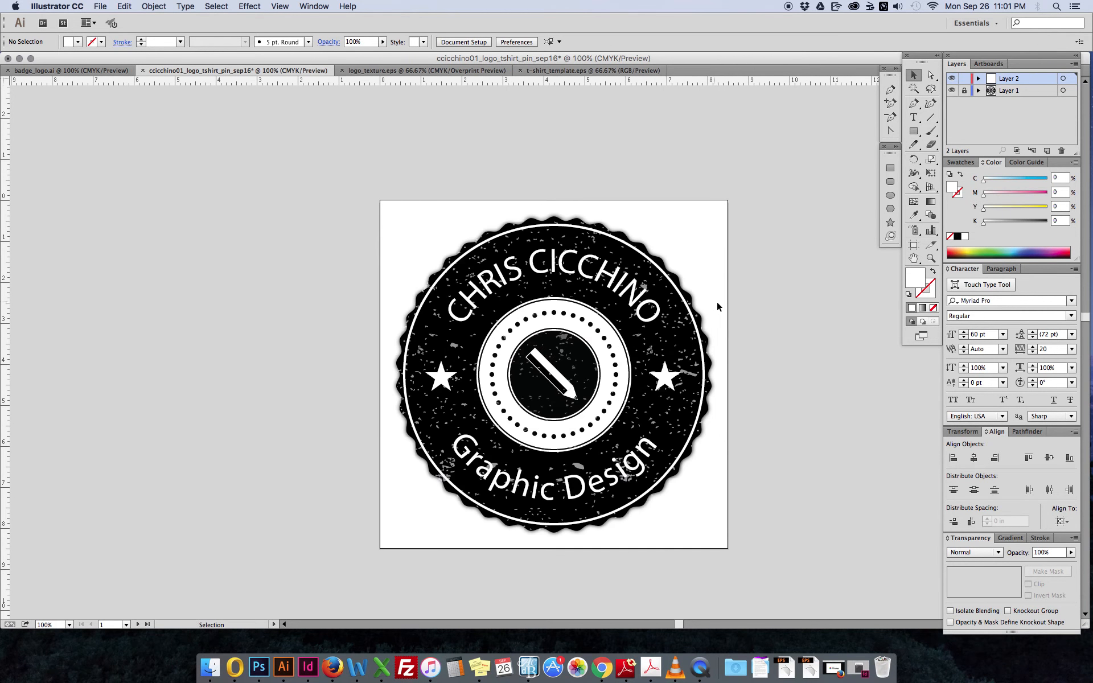
key(super+plus)
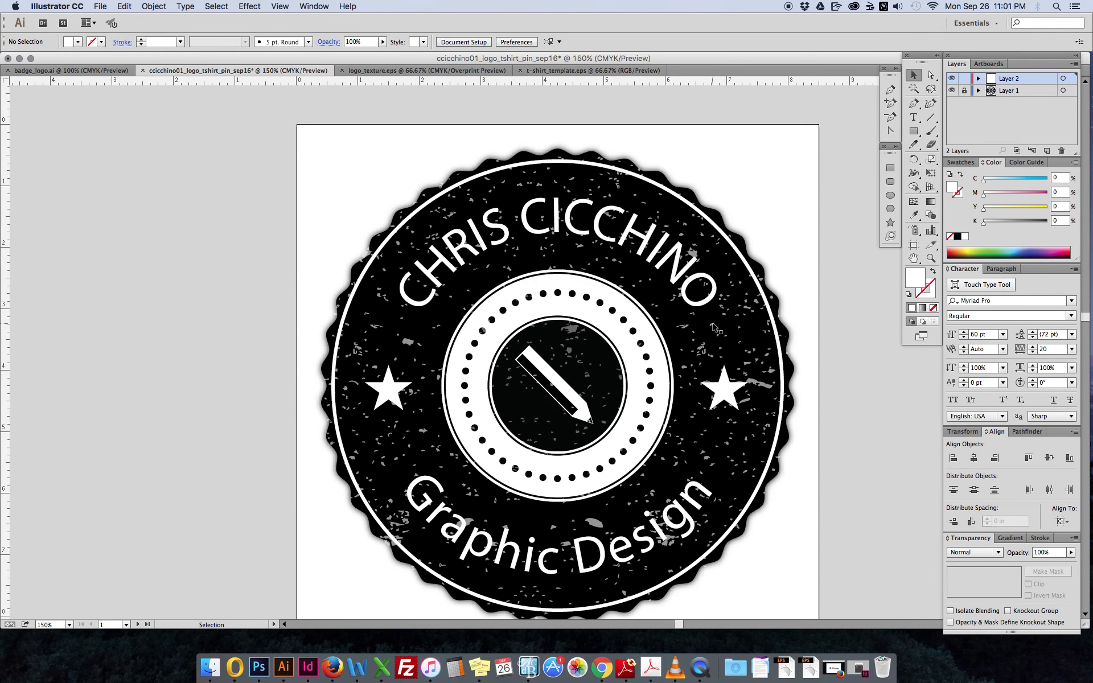
key(super+minus)
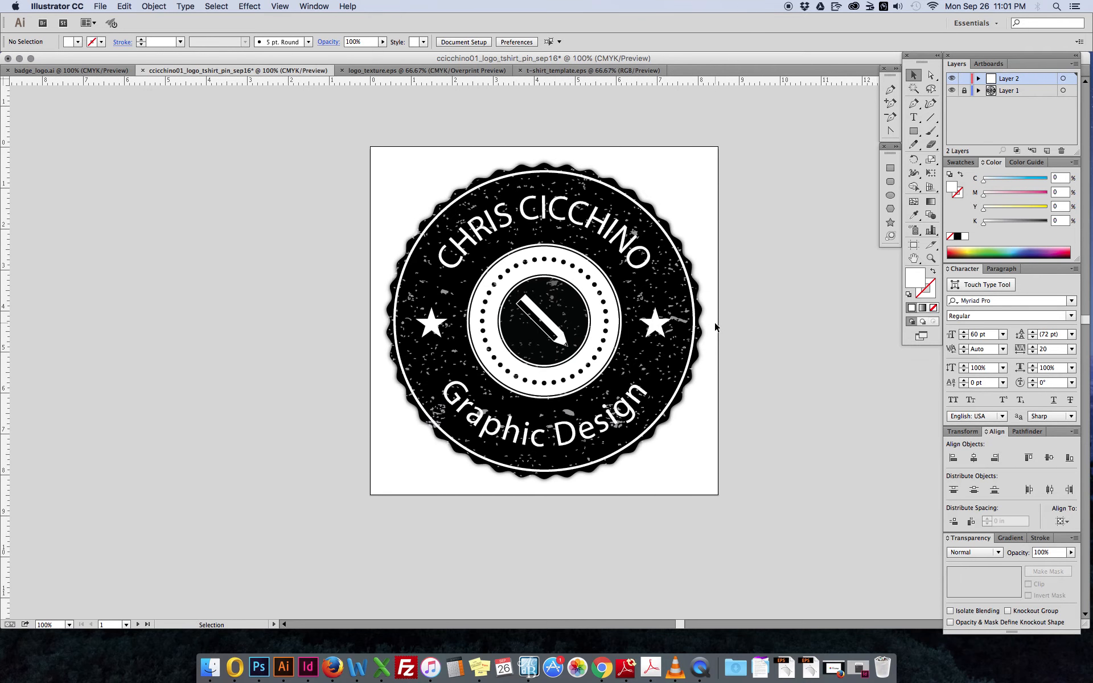
key(super+minus)
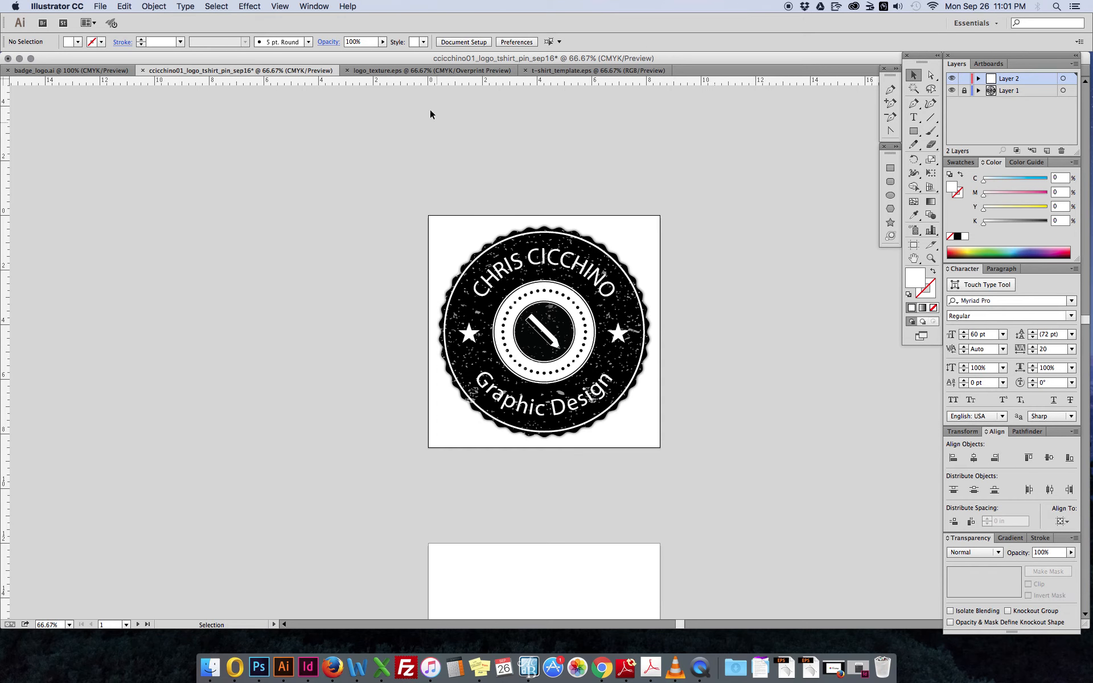
Copy the entire T-shirt drawing from t-shirt_template.eps and paste it over the blank letter-size artboard in the badge document
click(561, 70)
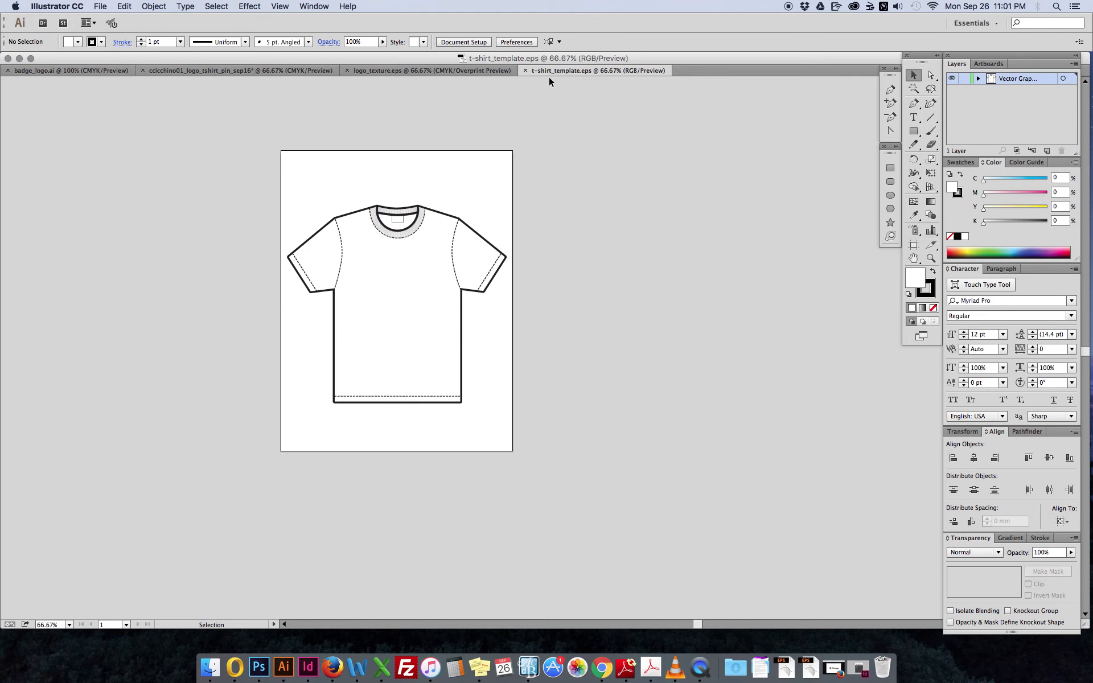
drag(520, 206, 311, 429)
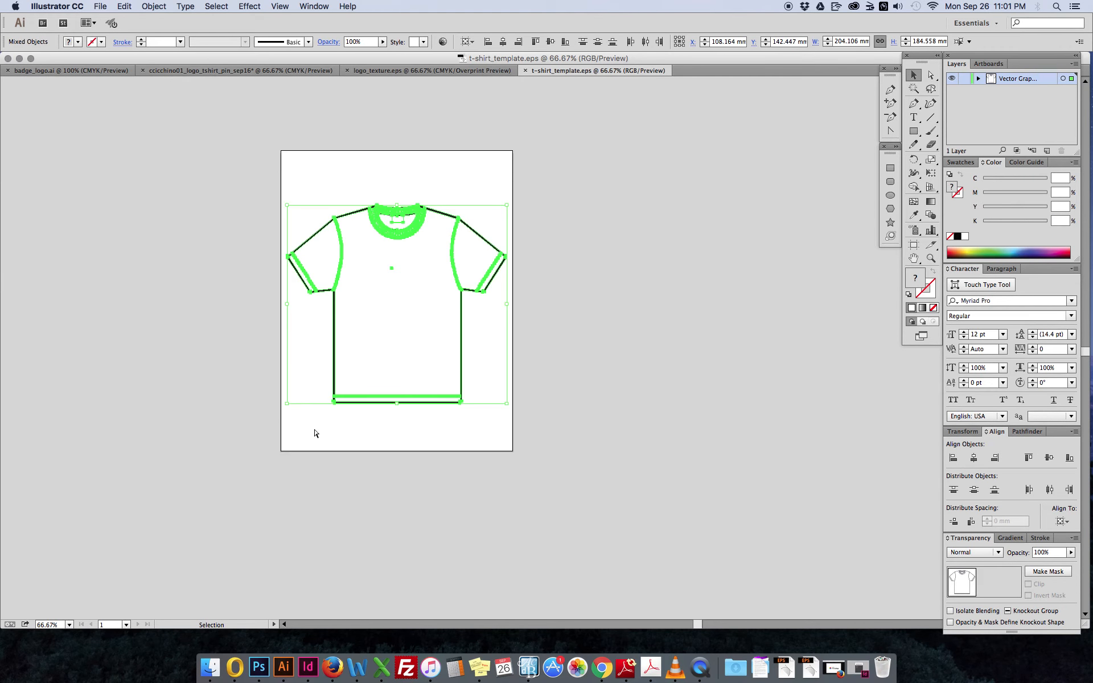
click(260, 71)
scroll(523, 426, down, 8)
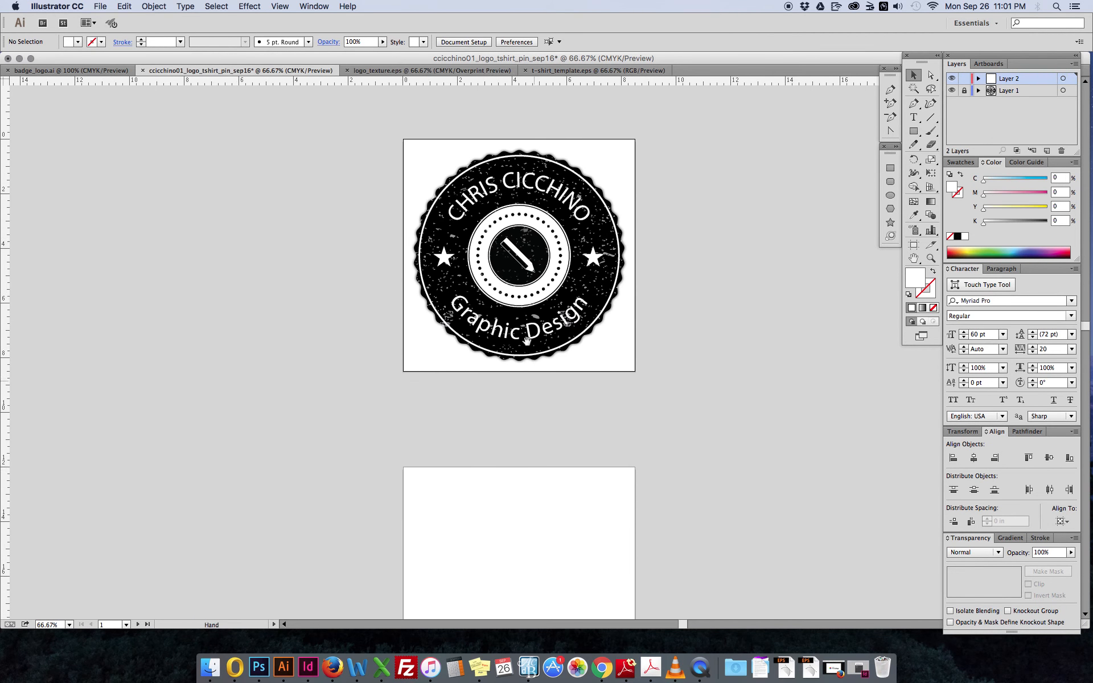
scroll(524, 427, down, 3)
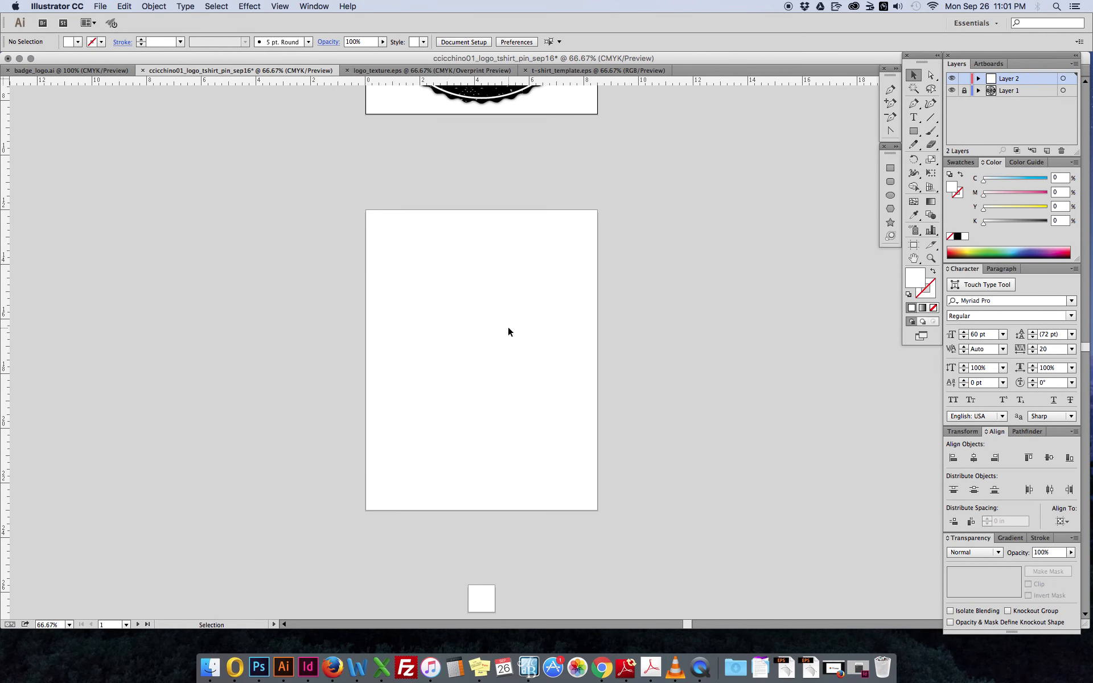
key(super+1)
scroll(509, 328, down, 2)
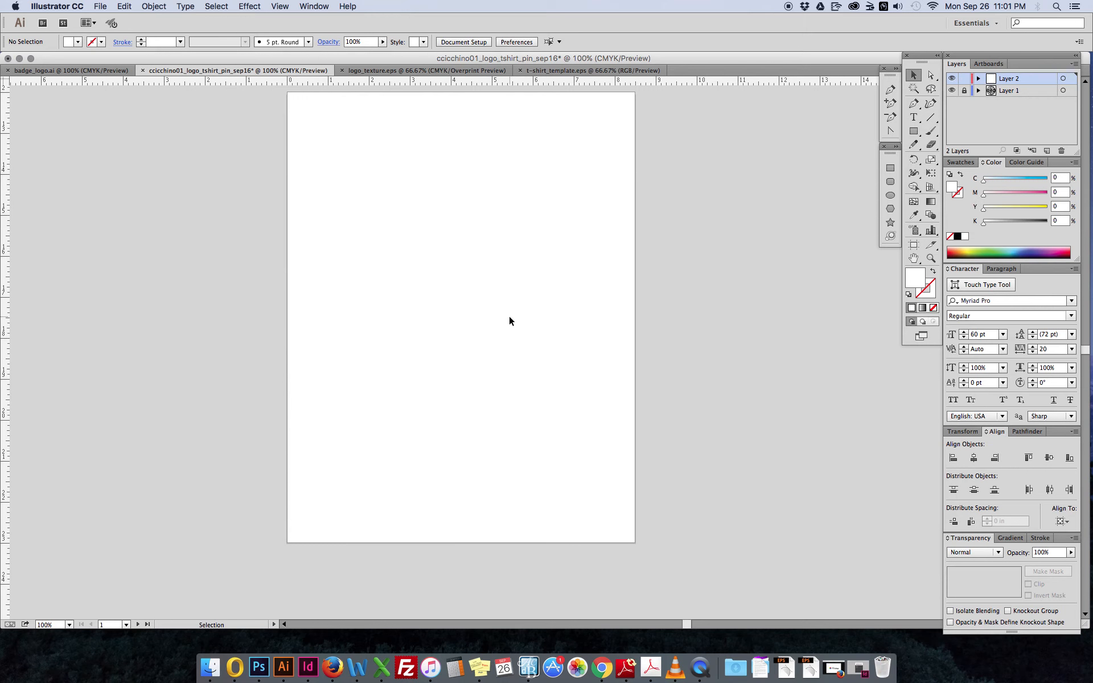
key(super+v)
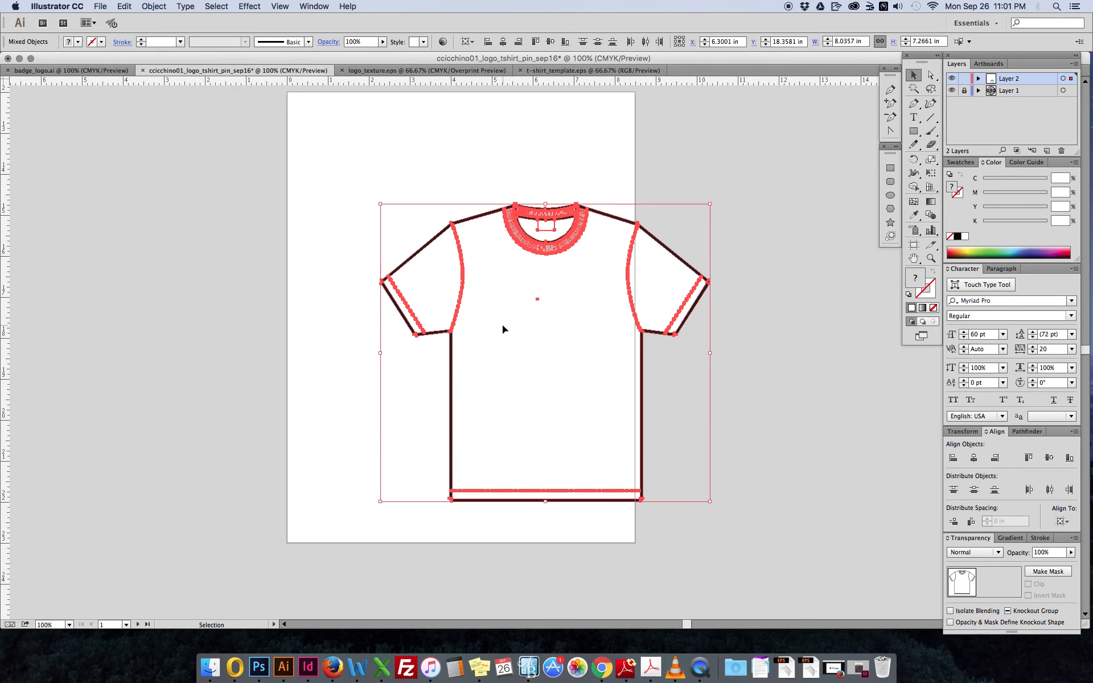
Group the pasted T-shirt parts and center the group horizontally and vertically on the second artboard
key(super+g)
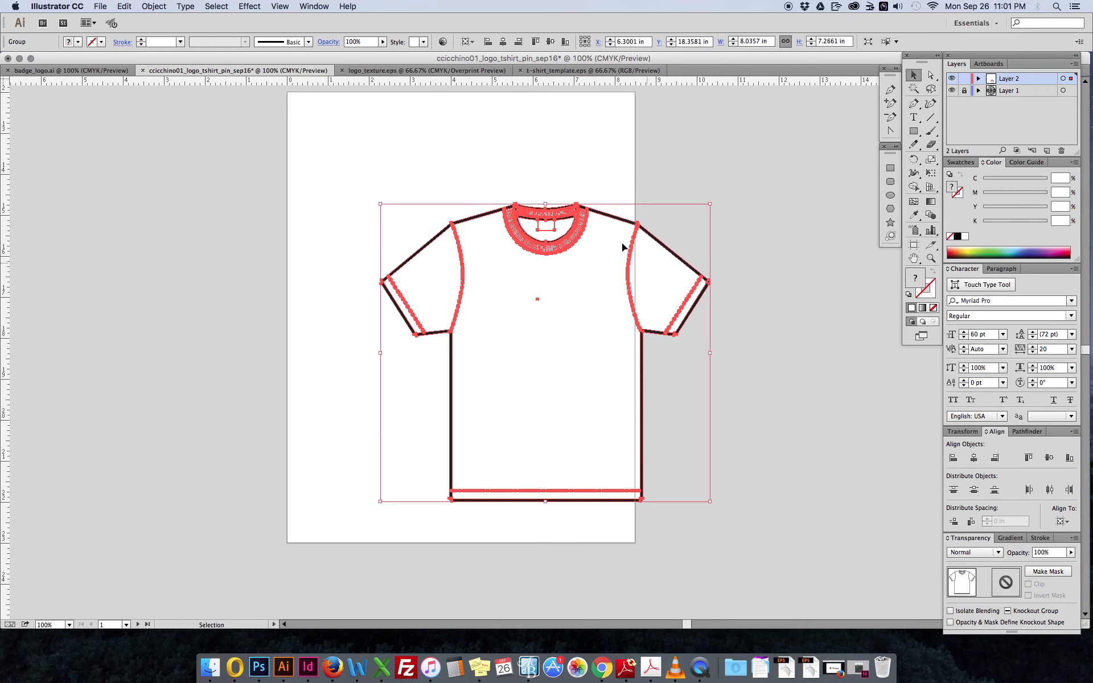
drag(577, 241, 499, 223)
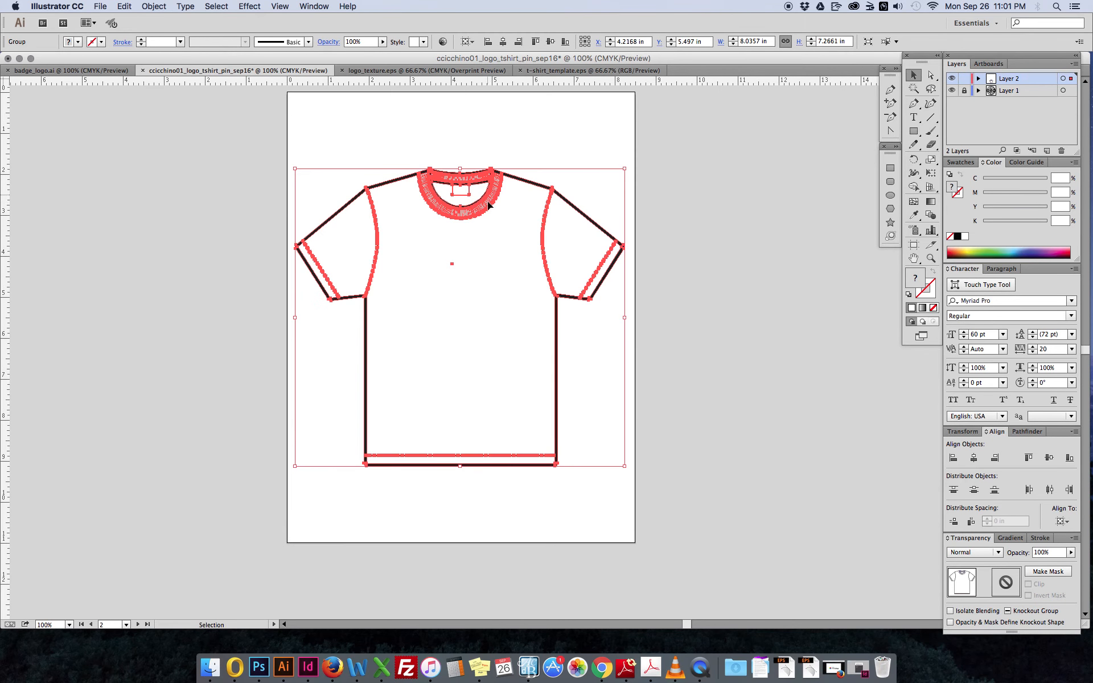
click(473, 42)
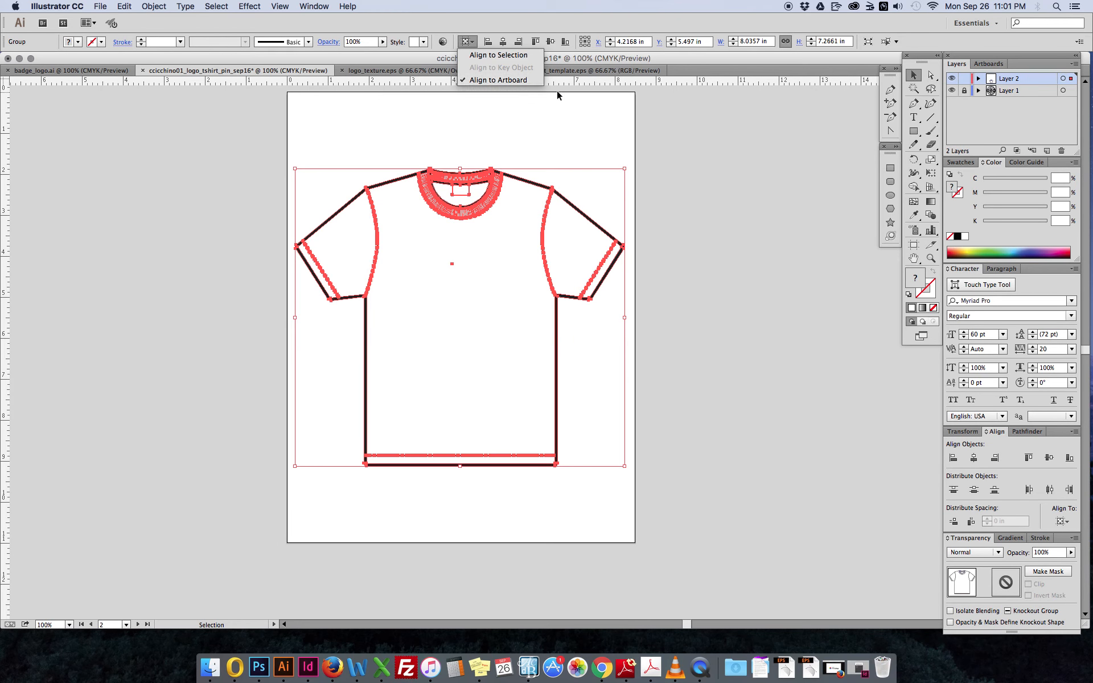
click(504, 43)
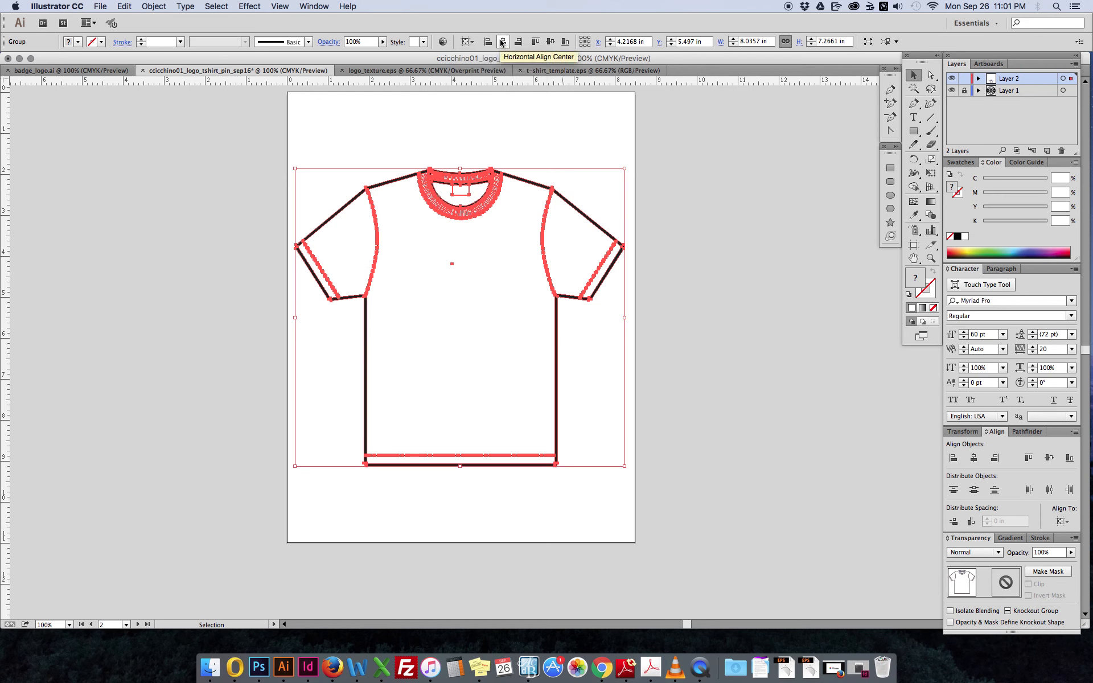
click(550, 41)
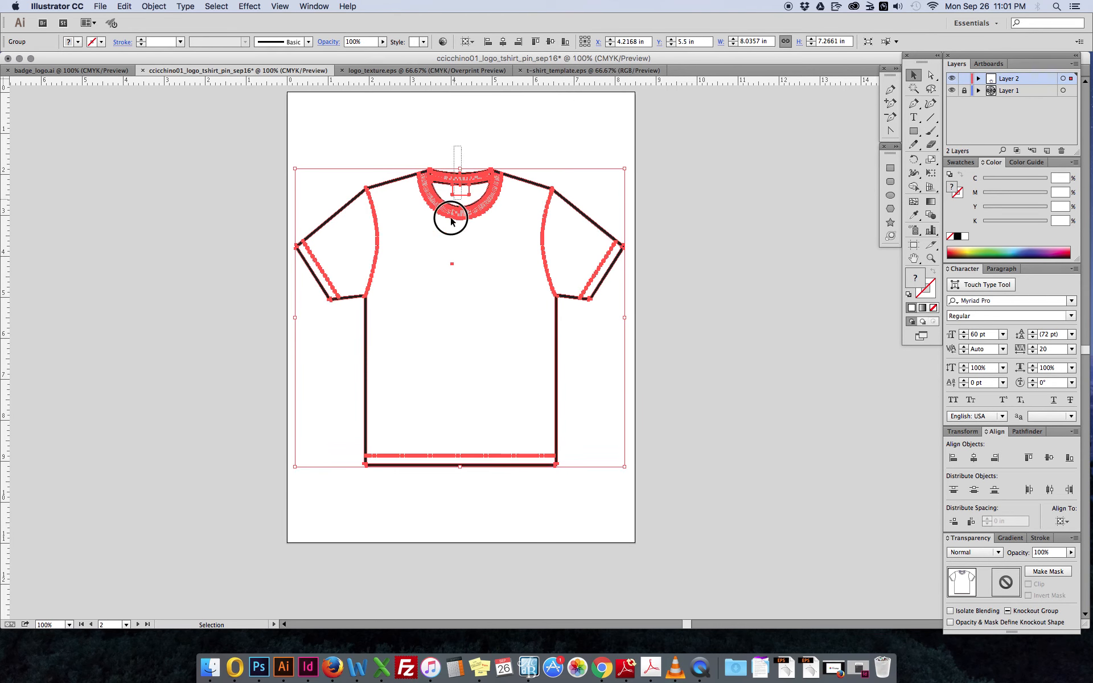
click(663, 159)
key(super+minus)
key(super+minus)
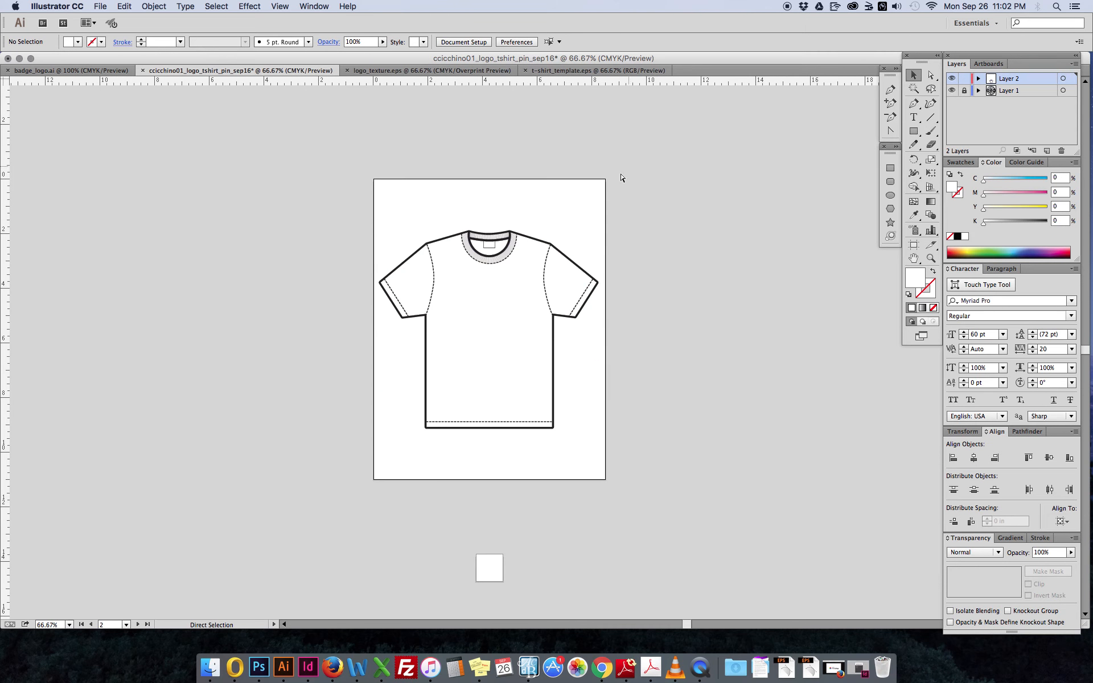
Unlock Layer 1 so the badge on the first artboard can be edited
drag(609, 169, 623, 267)
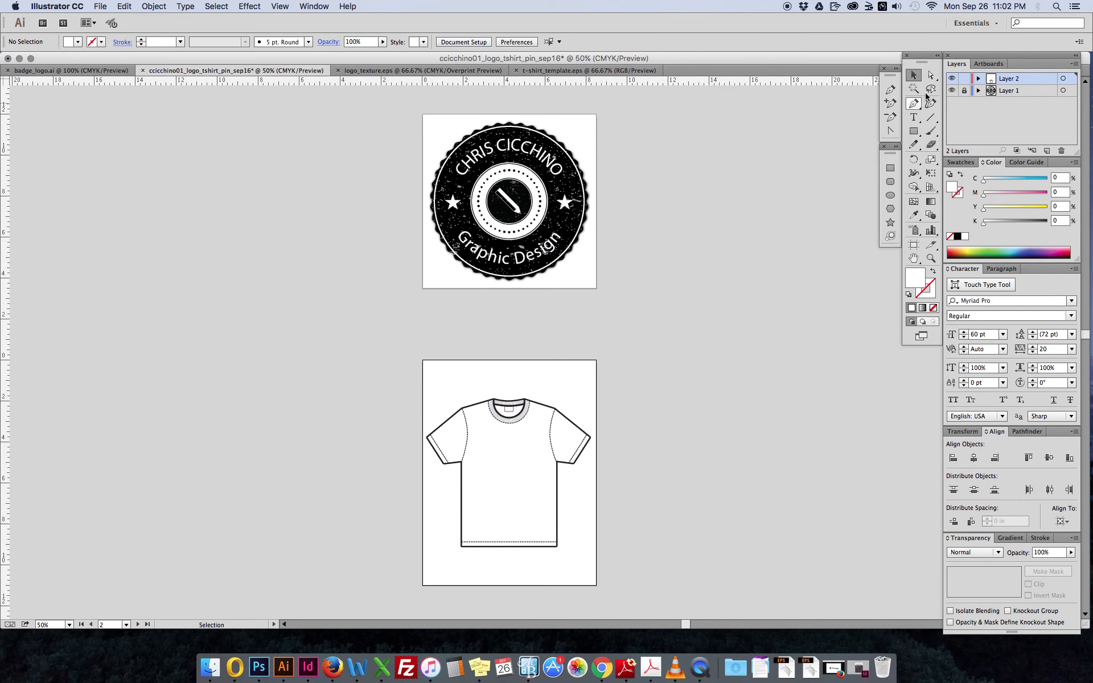
click(966, 92)
drag(626, 120, 387, 311)
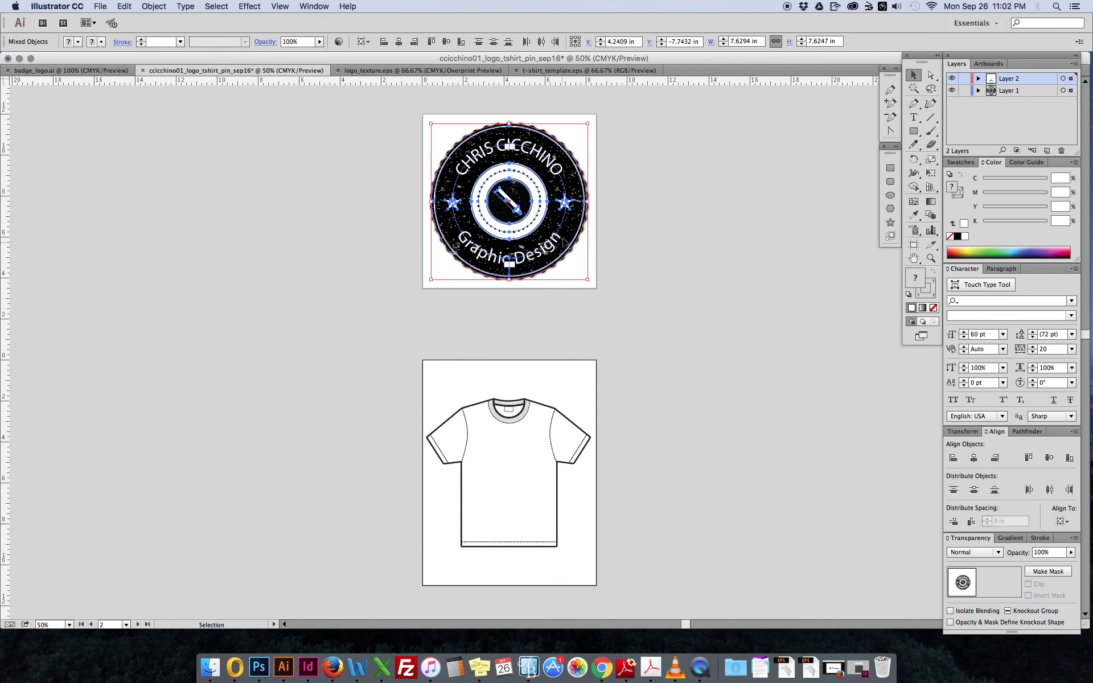
drag(572, 238, 367, 485)
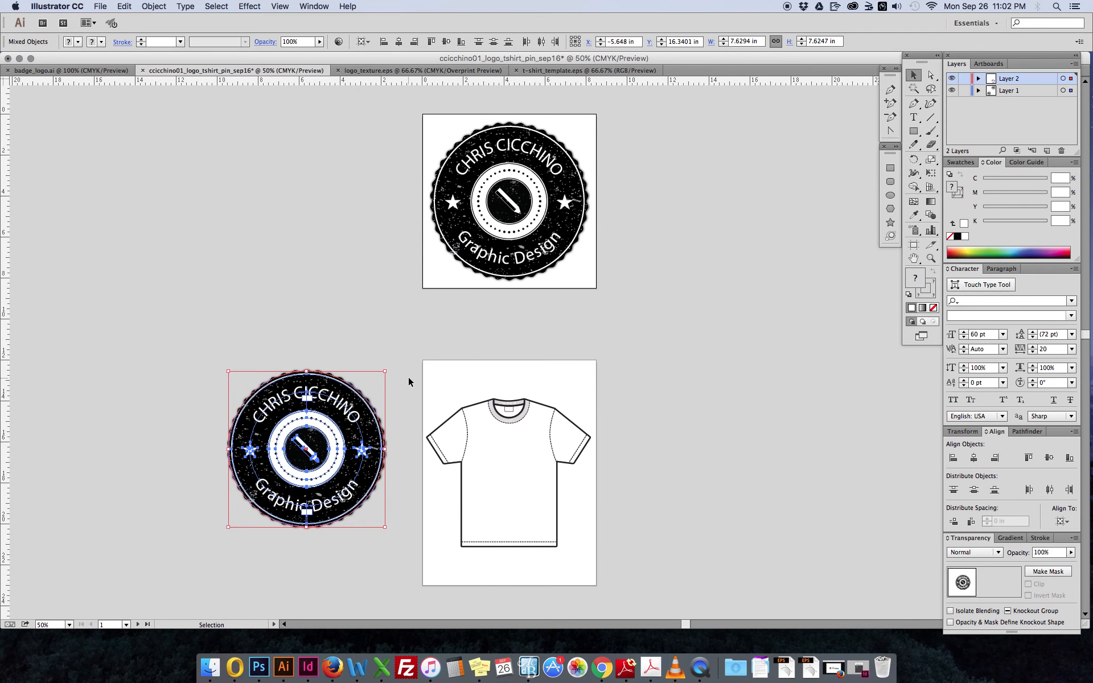
key(Delete)
key(backslash)
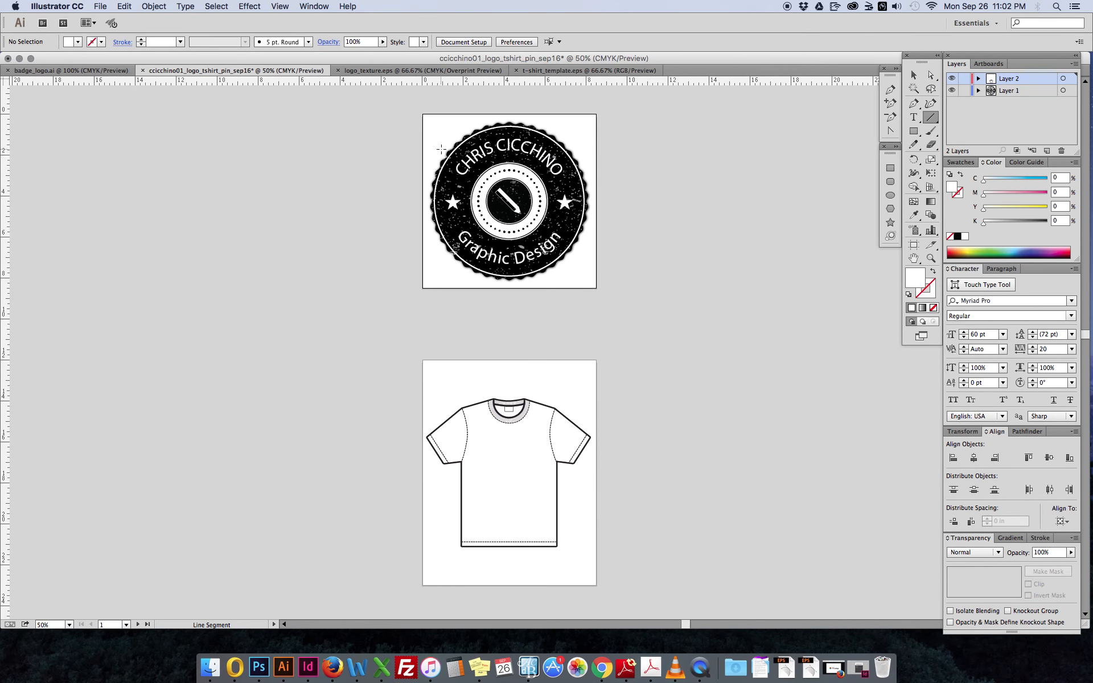
key(v)
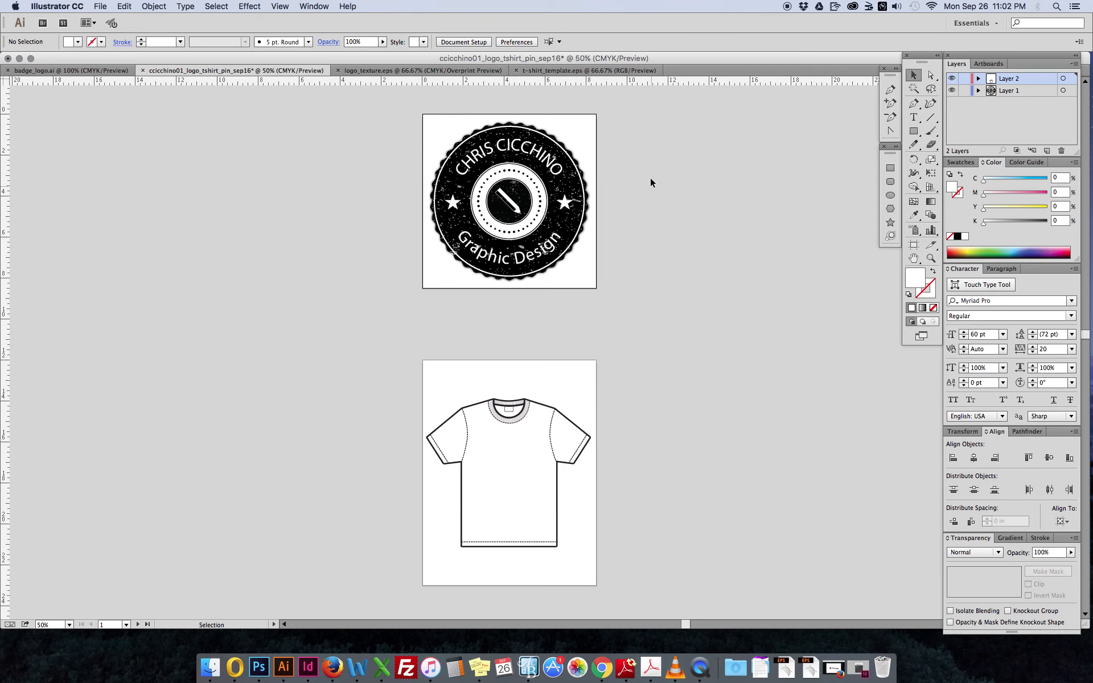
Copy the whole badge onto Layer 2, place it beside the T-shirt artboard, and check the layer separation by toggling Layer 1's visibility
drag(610, 126, 402, 295)
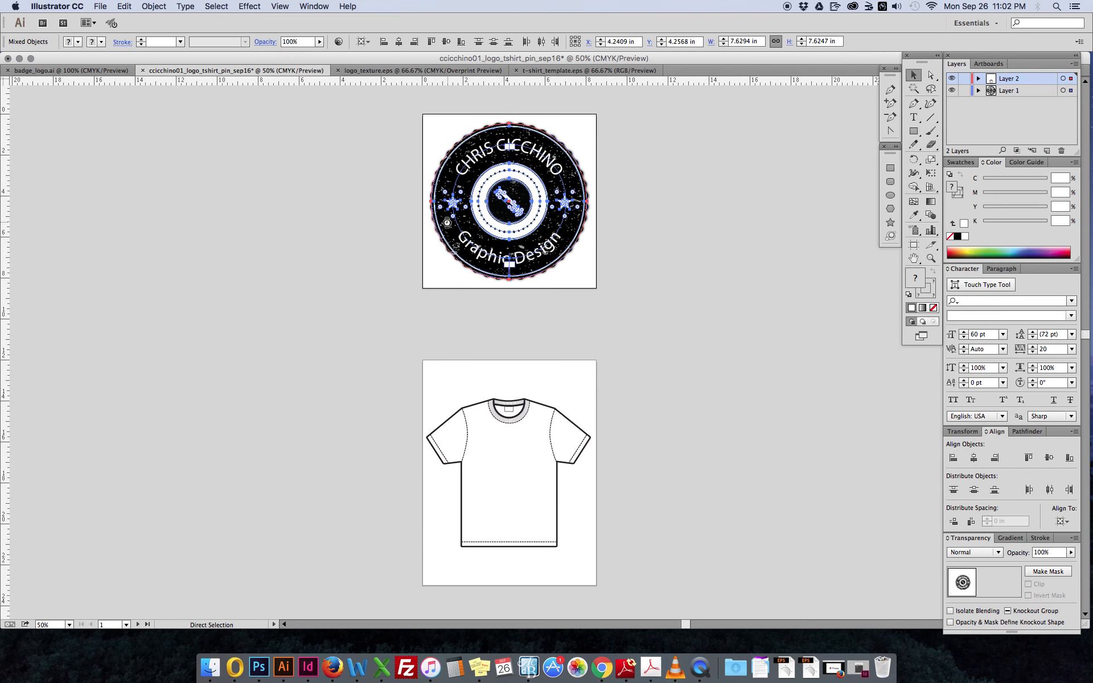
key(ctrl+v)
click(914, 75)
drag(606, 329, 354, 392)
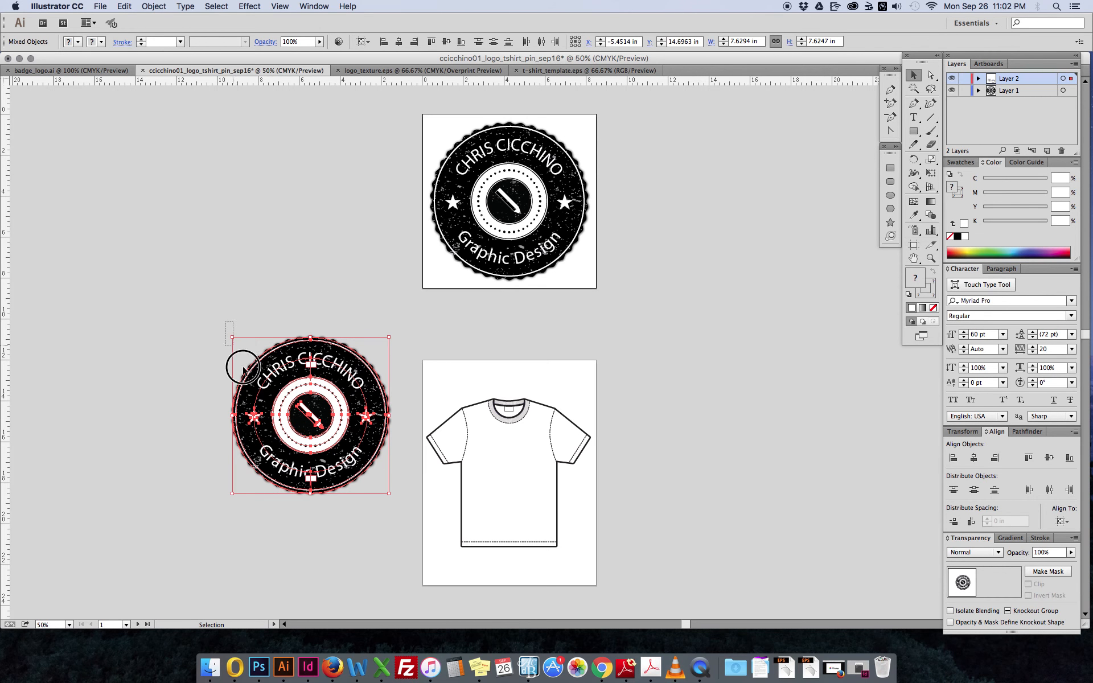
click(952, 91)
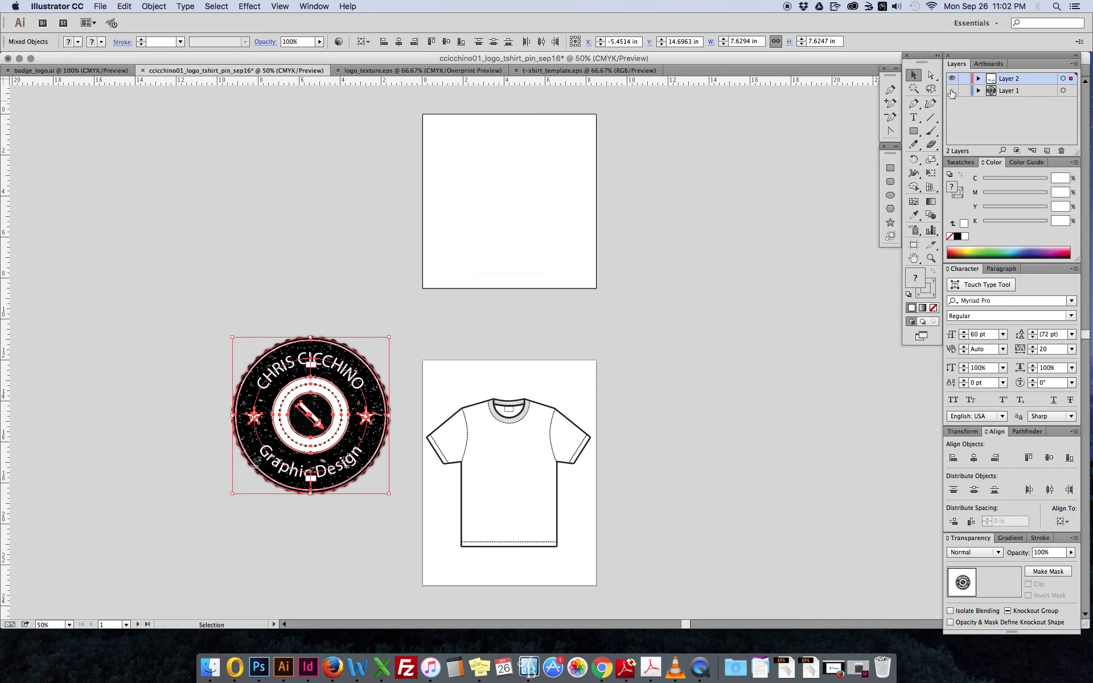
click(952, 91)
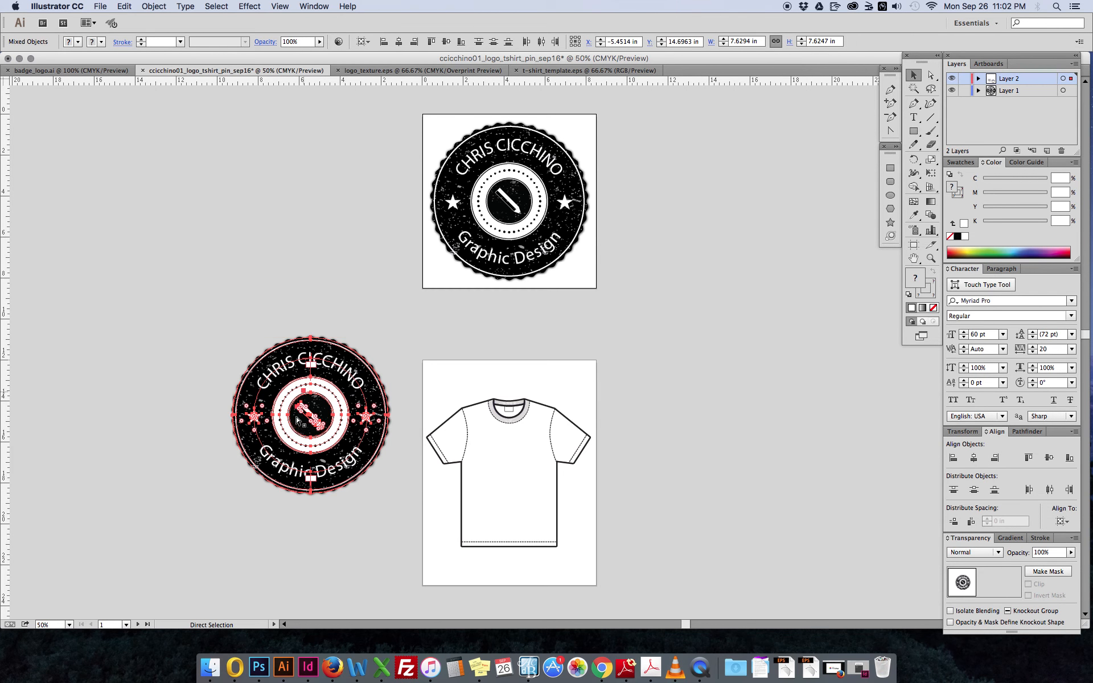
Group all parts of the badge copy beside the T-shirt artboard
key(super+equal)
key(super+equal)
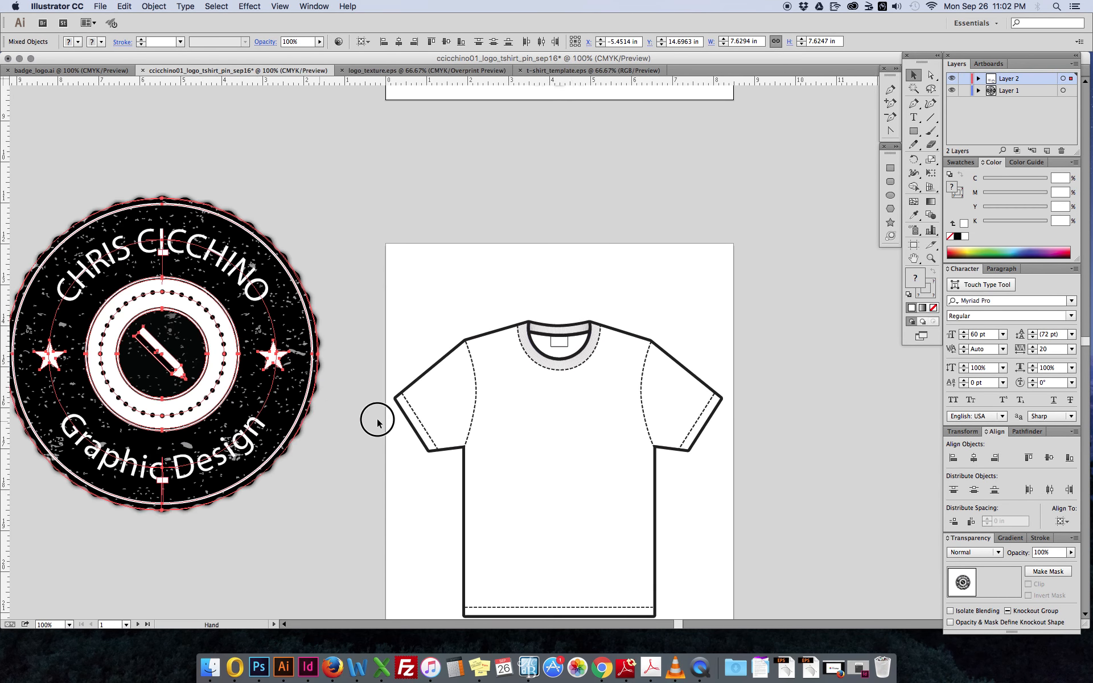
click(478, 278)
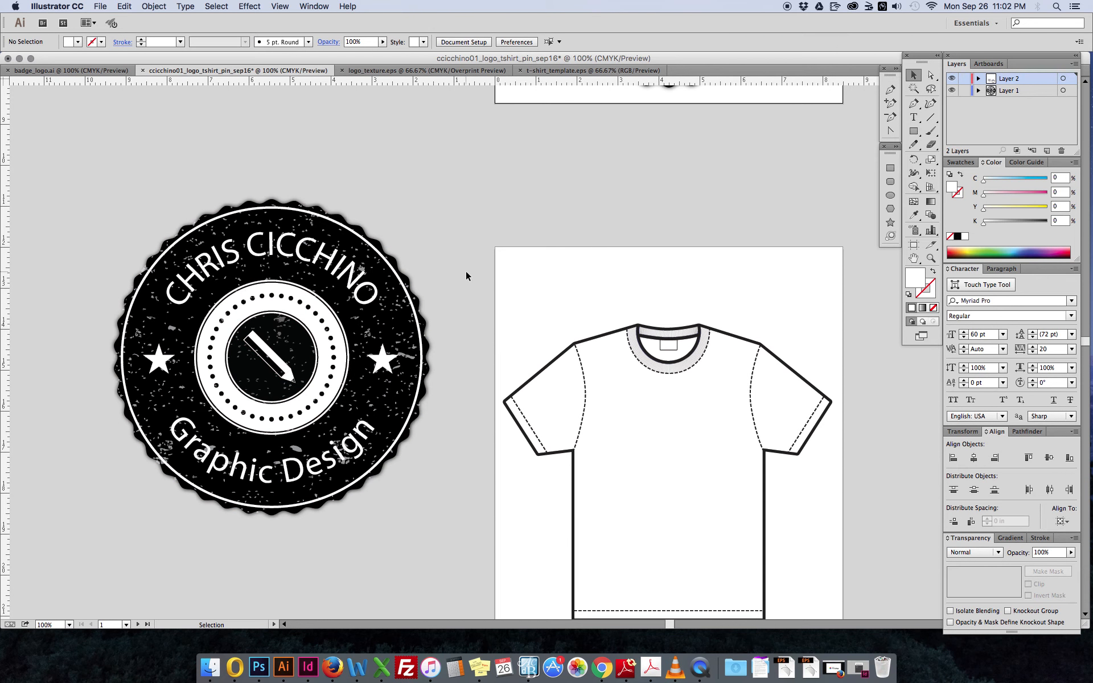
drag(462, 195, 104, 518)
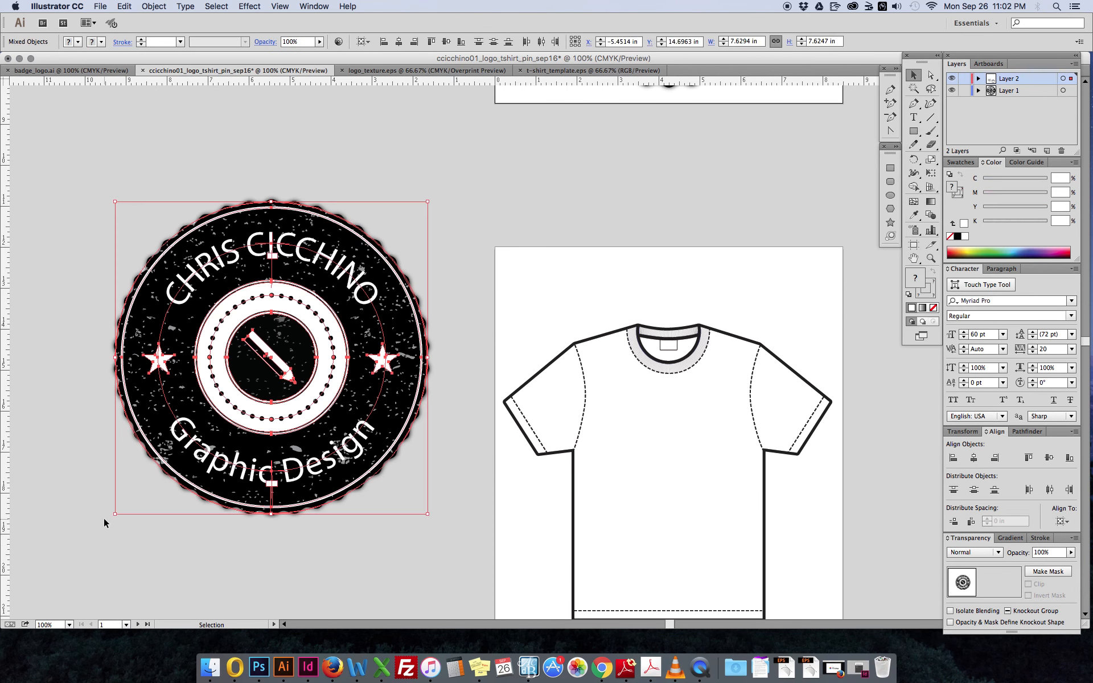
key(super+g)
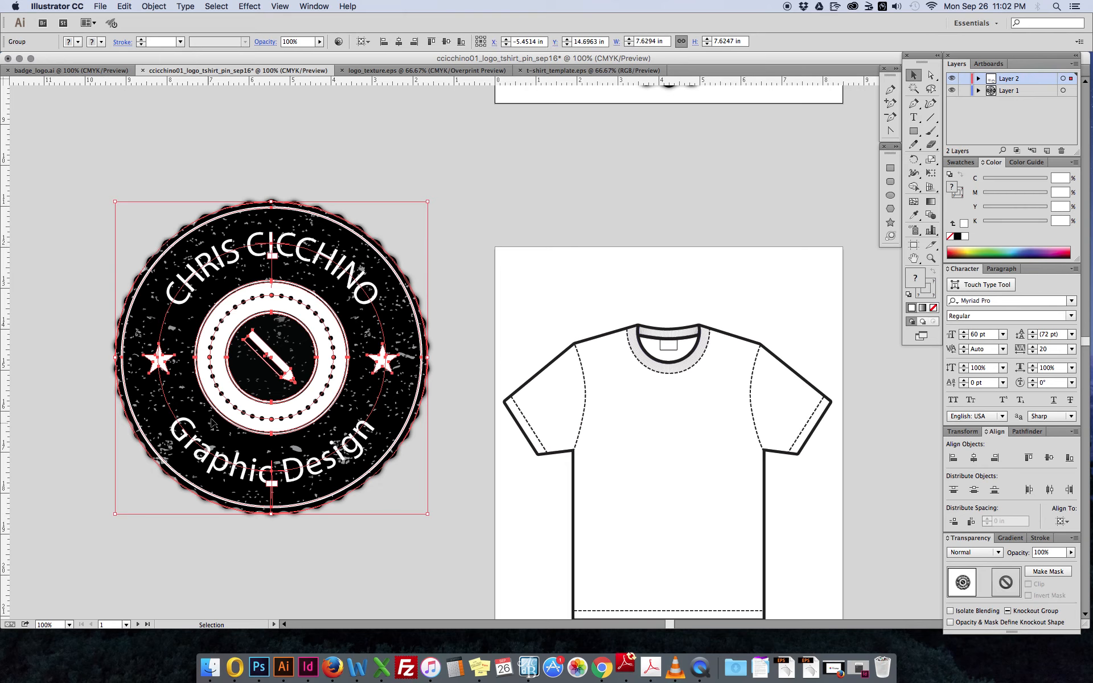
Move the grouped badge over the T-shirt on the second artboard
click(382, 539)
click(343, 478)
click(63, 470)
click(163, 386)
drag(163, 385, 585, 483)
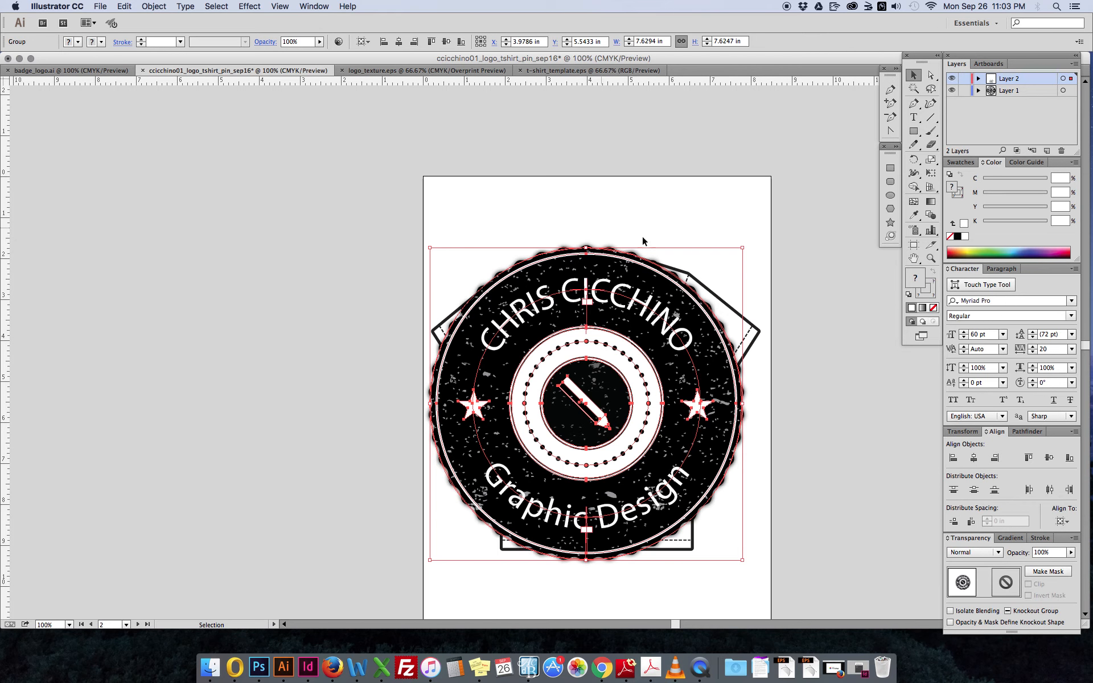
Check the Scale Strokes & Effects option in the general preferences
click(64, 8)
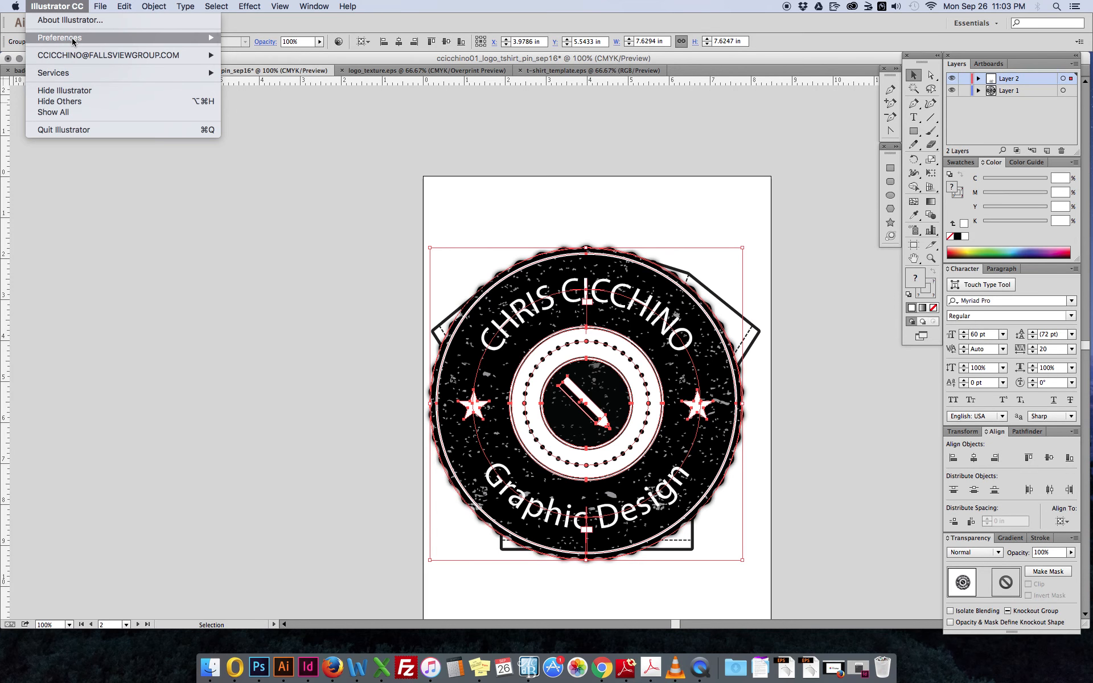
mouse_move(73, 40)
click(249, 37)
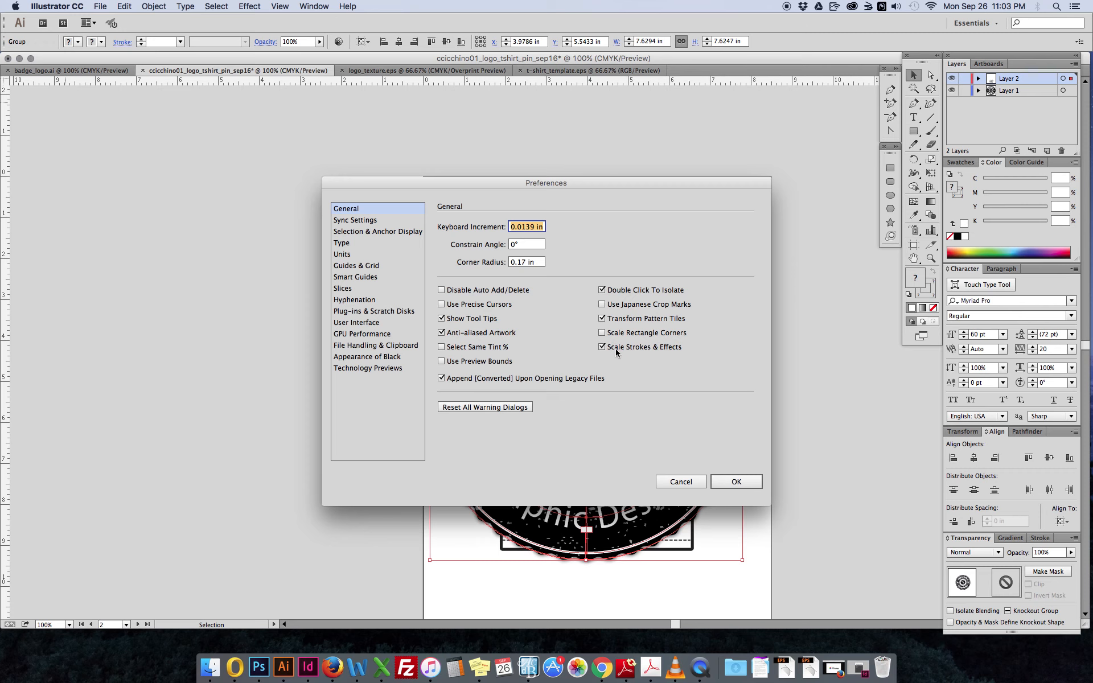
click(742, 478)
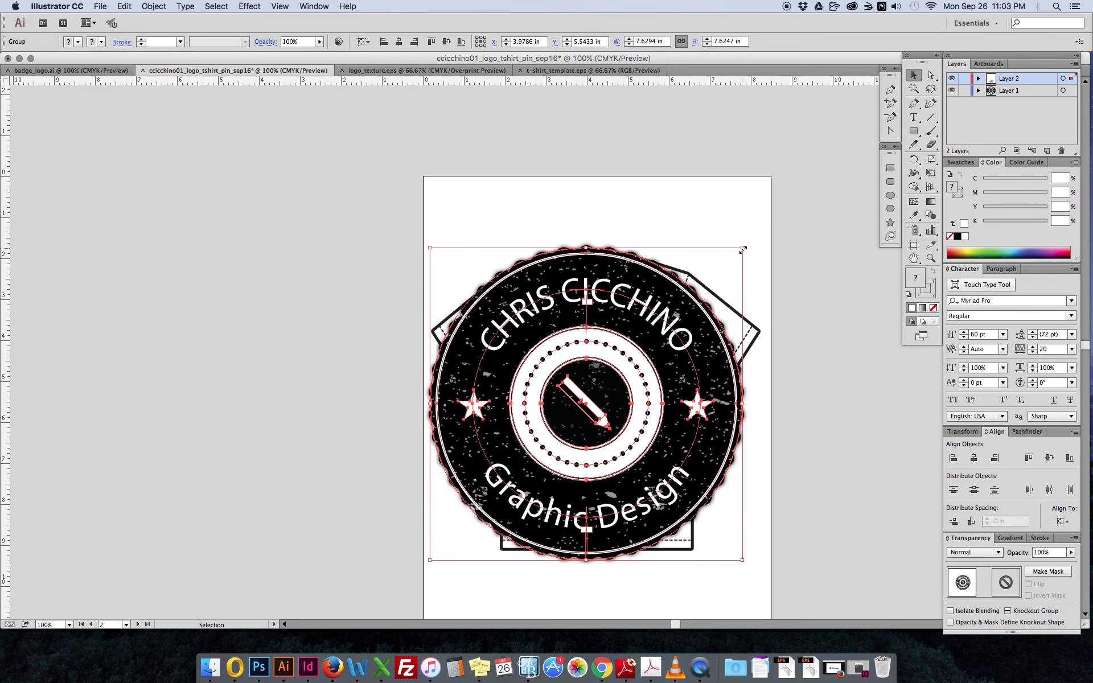
Scale the badge group down proportionally to about 1.22 in wide and place it on the wearer's left chest of the T-shirt
drag(743, 248, 668, 306)
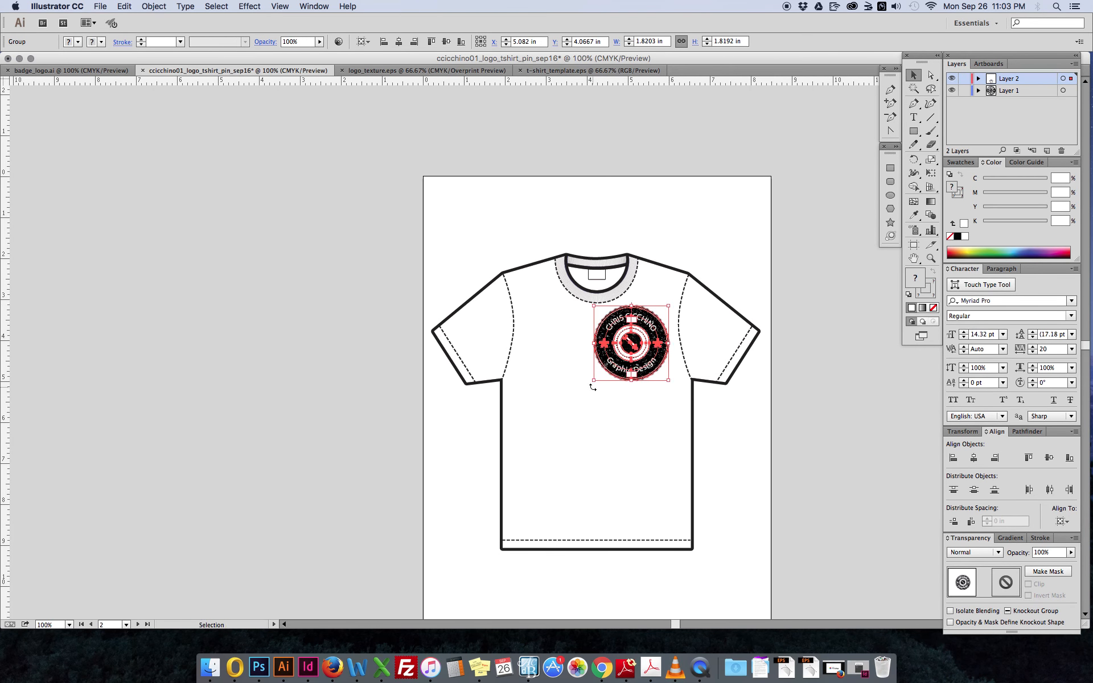
drag(595, 380, 588, 431)
drag(677, 344, 664, 311)
click(668, 251)
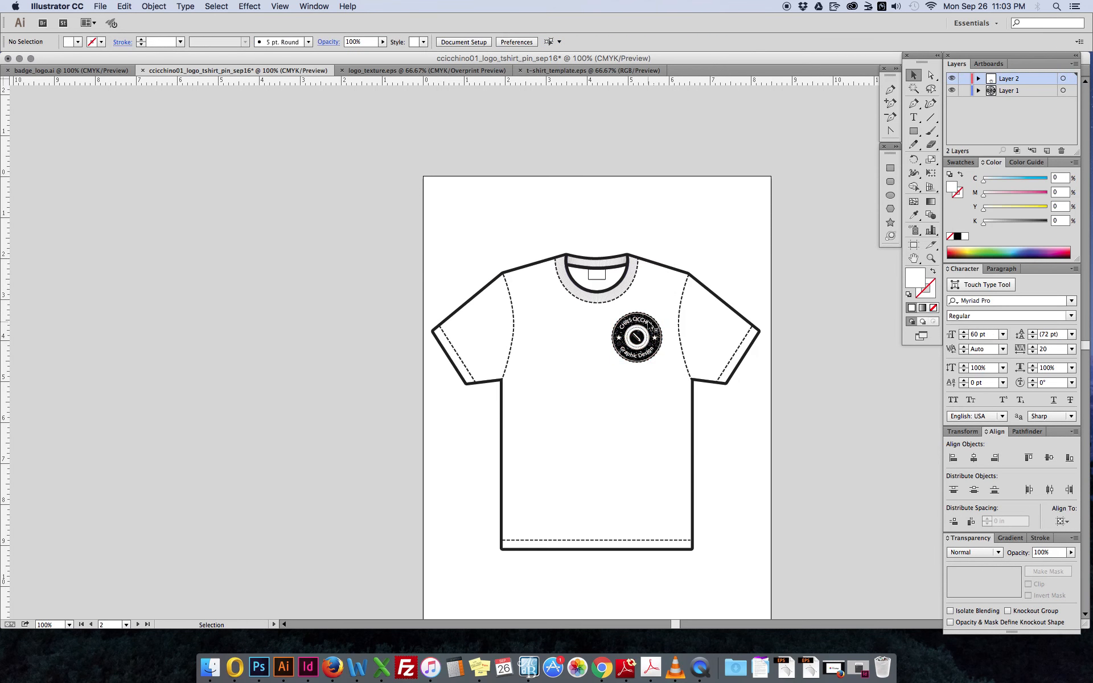
Duplicate the chest badge onto the small square artboard below the T-shirt artboard
drag(649, 323, 651, 322)
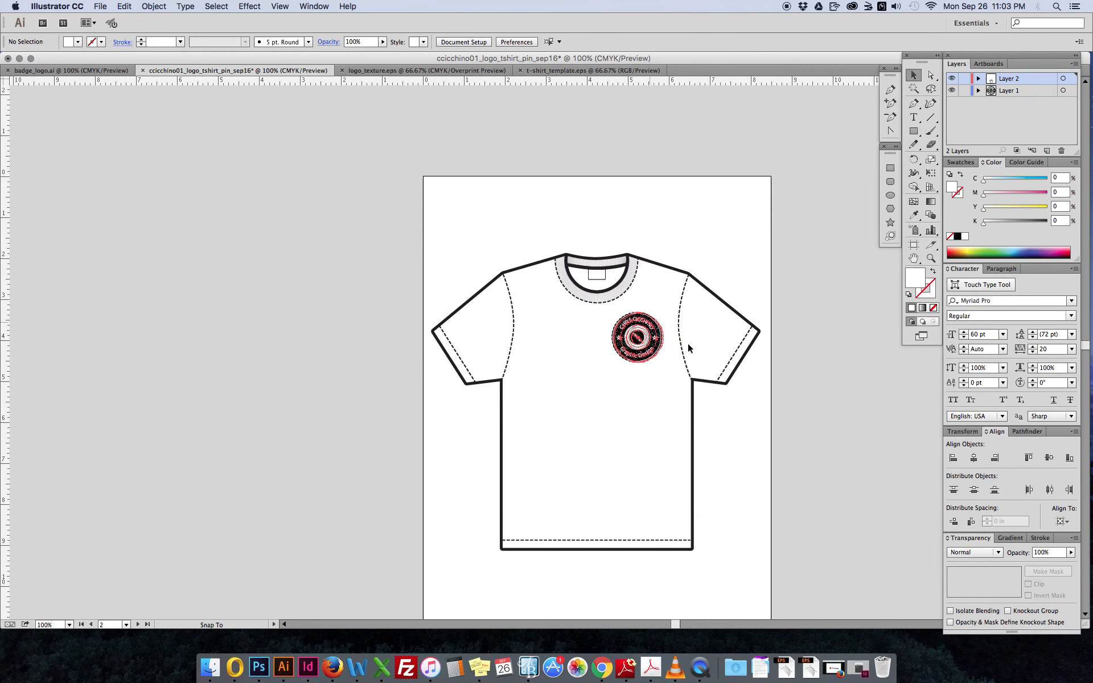
drag(705, 412, 693, 390)
key(super+equal)
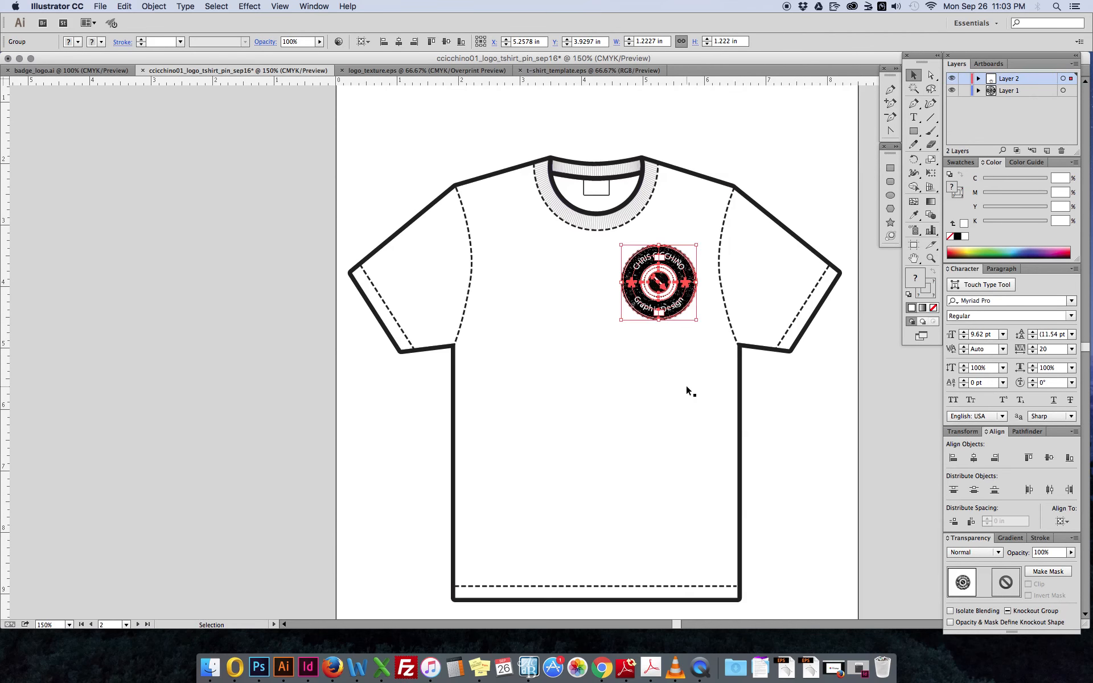
key(super+minus)
drag(686, 419, 672, 305)
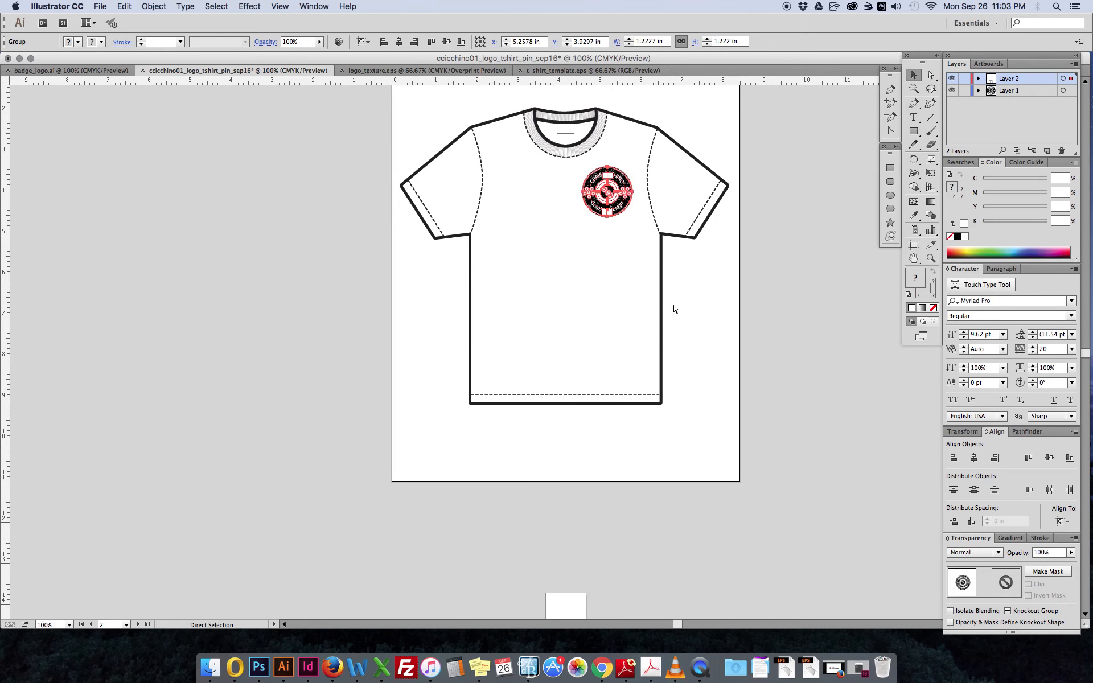
key(super+minus)
drag(664, 397, 651, 317)
drag(578, 170, 564, 303)
Check the bleed values in the Document Setup
key(super+equal)
key(super+equal)
key(super+equal)
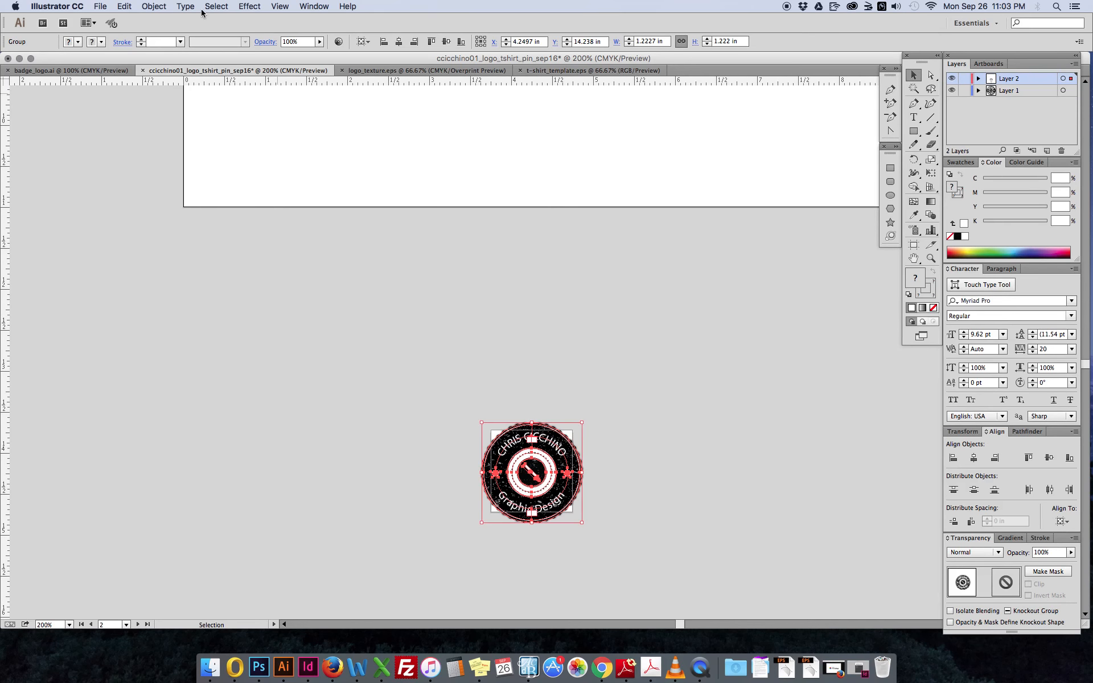
click(101, 7)
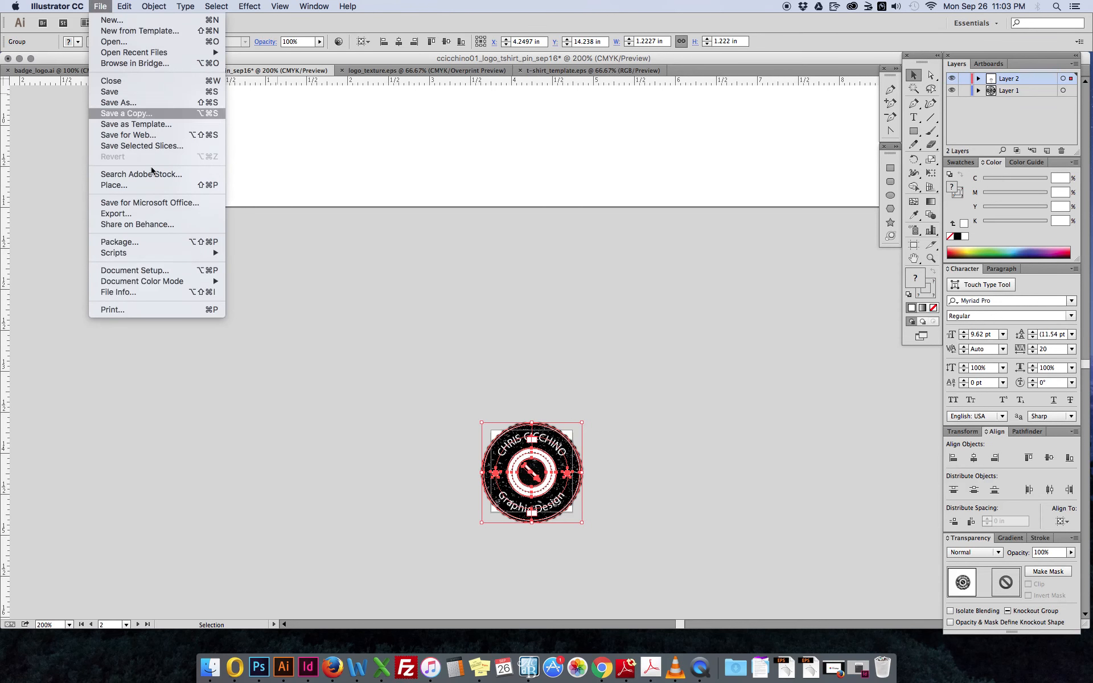
click(163, 271)
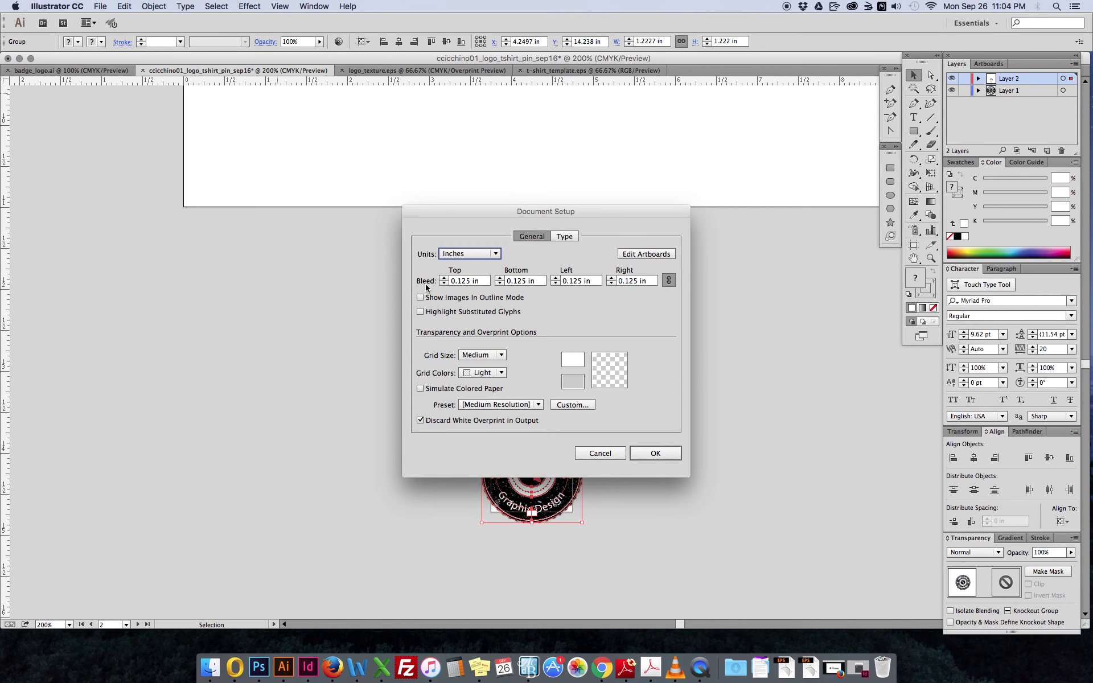
click(670, 457)
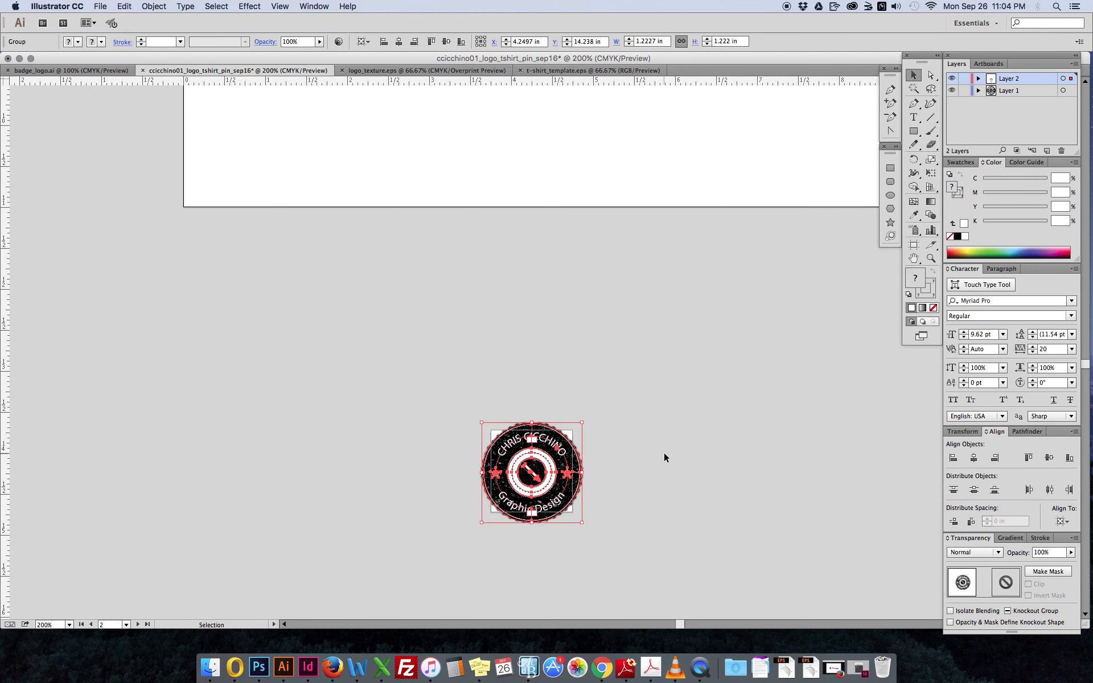
key(super+minus)
key(super+minus)
key(super+minus)
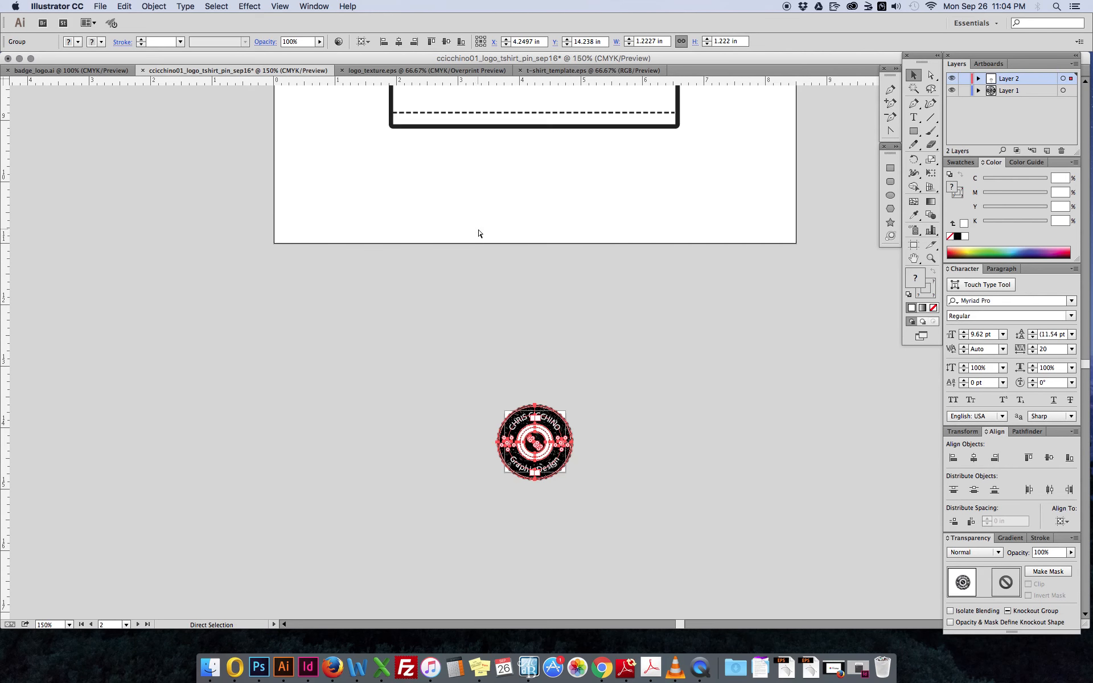
scroll(474, 348, up, 10)
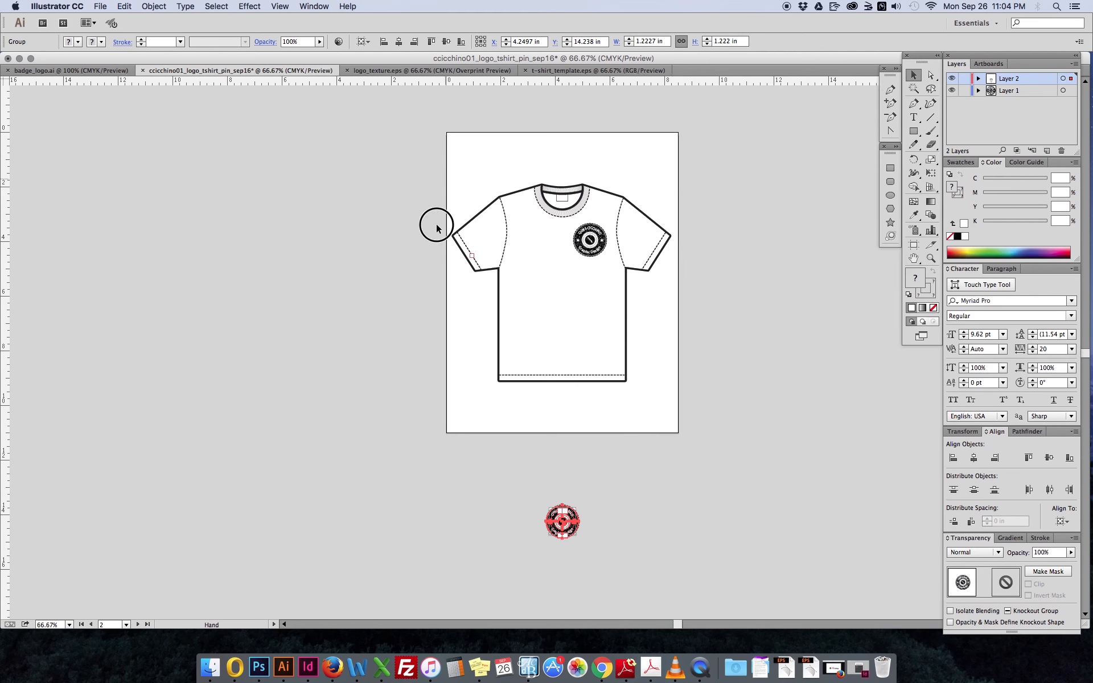
scroll(410, 409, down, 9)
scroll(449, 261, down, 2)
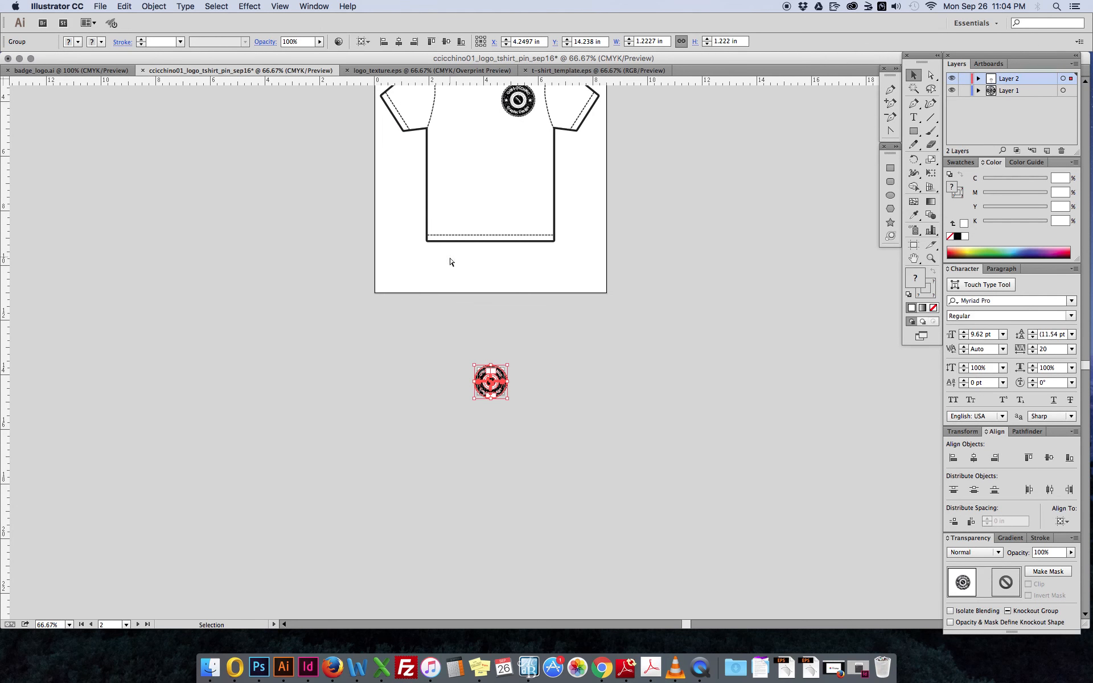
Scale the badge copy down to about 0.89 in wide and center it by eye inside the small square artboard
key(super+equal)
key(super+equal)
key(super+equal)
click(546, 314)
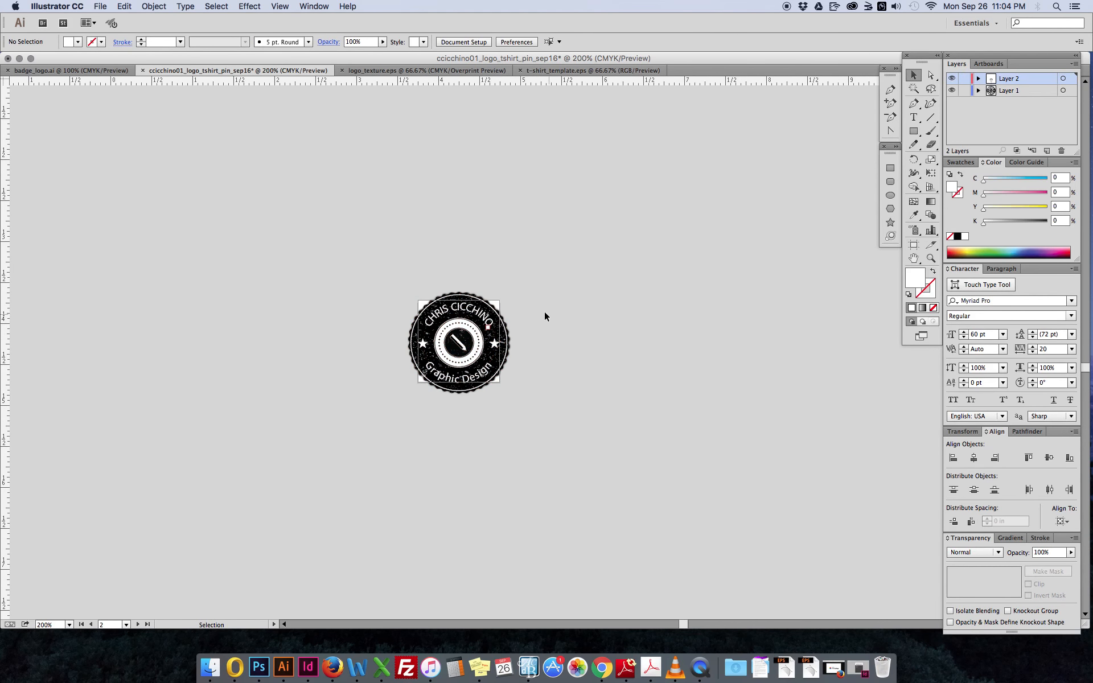
key(super+equal)
key(super+equal)
drag(522, 319, 571, 316)
drag(566, 216, 315, 449)
drag(525, 229, 495, 256)
click(643, 278)
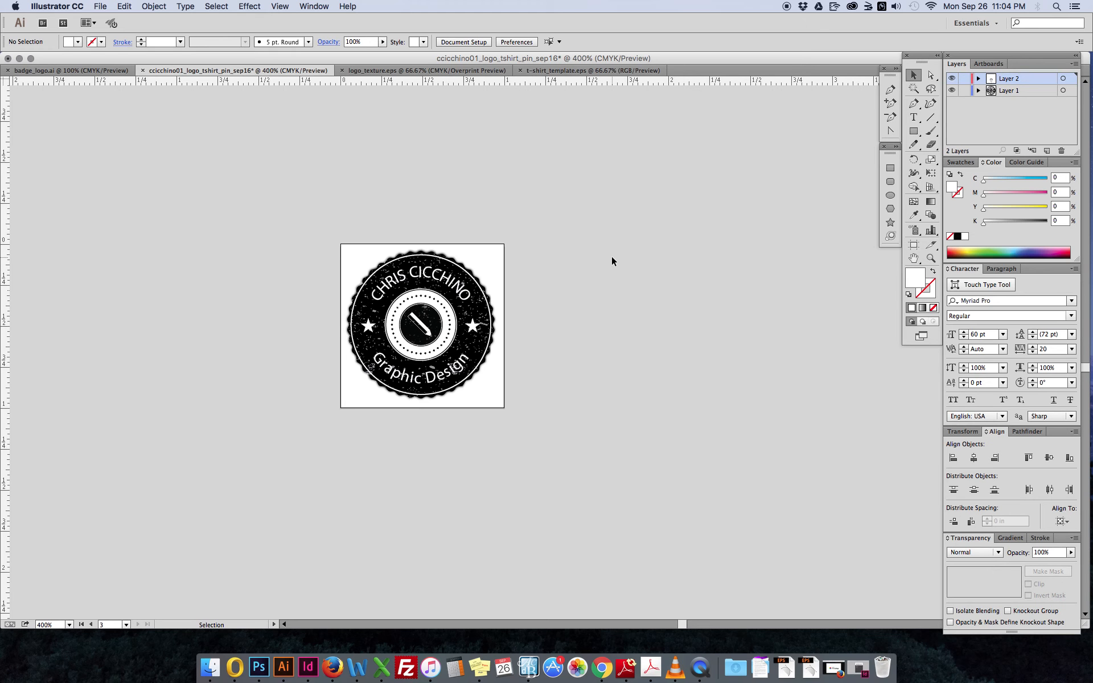
Display the bleed guides around the small square artboard and bring its badge into view
key(a)
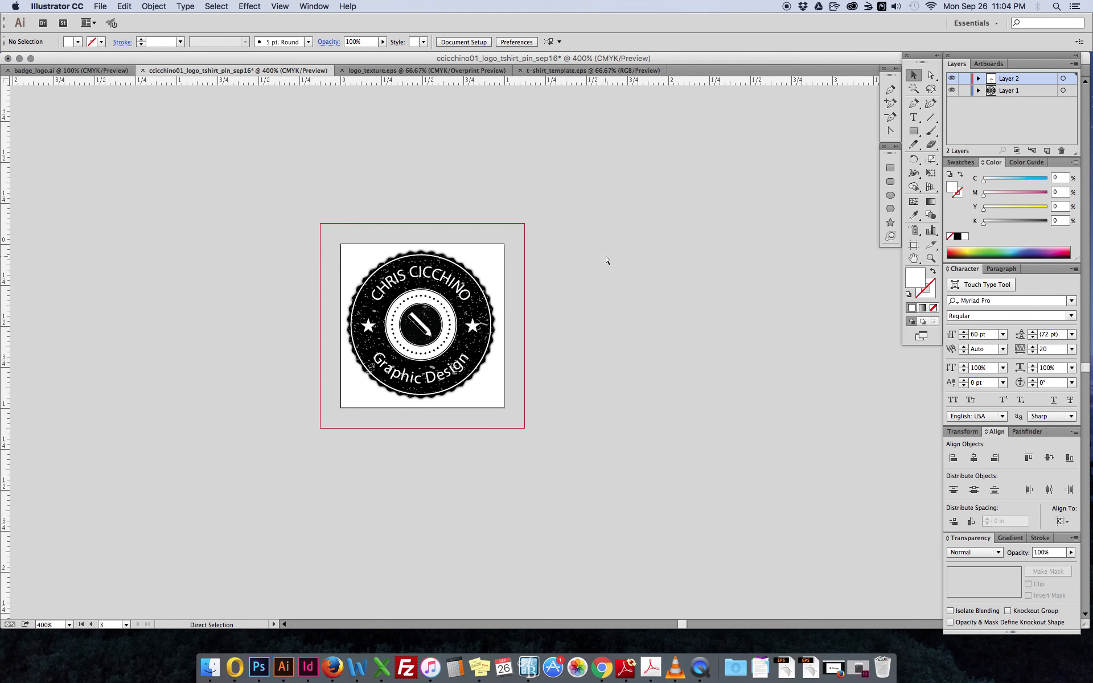
key(v)
key(space)
mouse_move(555, 229)
mouse_down()
mouse_move(530, 340)
mouse_move(511, 351)
mouse_move(516, 340)
mouse_up()
drag(556, 447, 603, 336)
drag(511, 452, 575, 393)
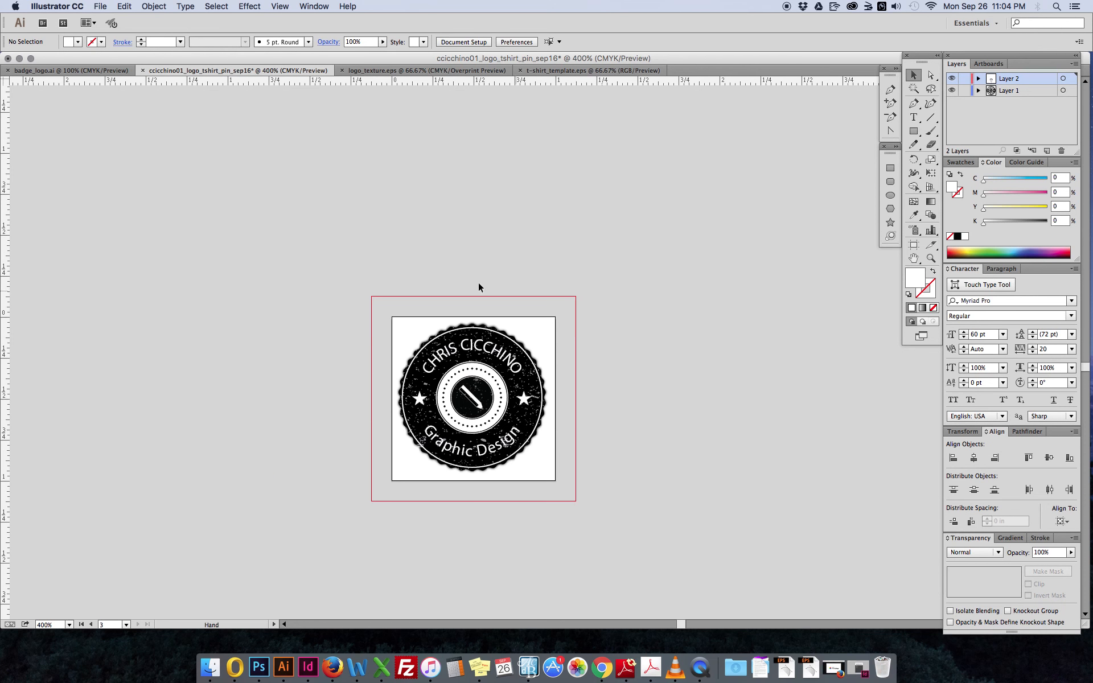
Select the pin badge and recheck the bleed values in the Document Setup
click(523, 406)
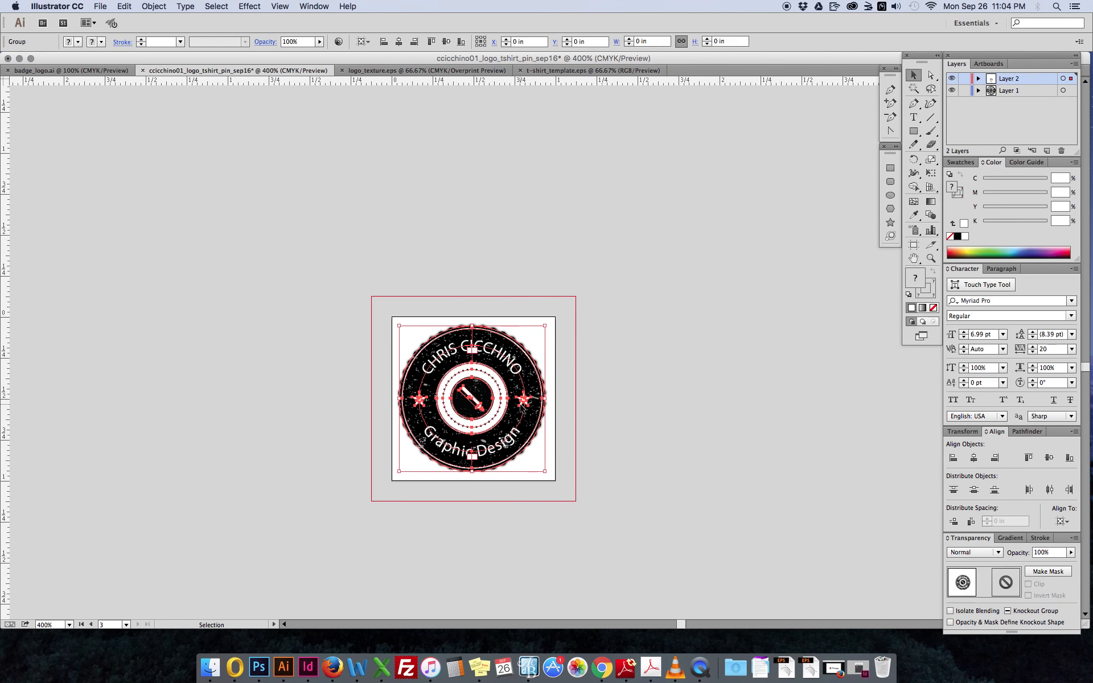
click(100, 6)
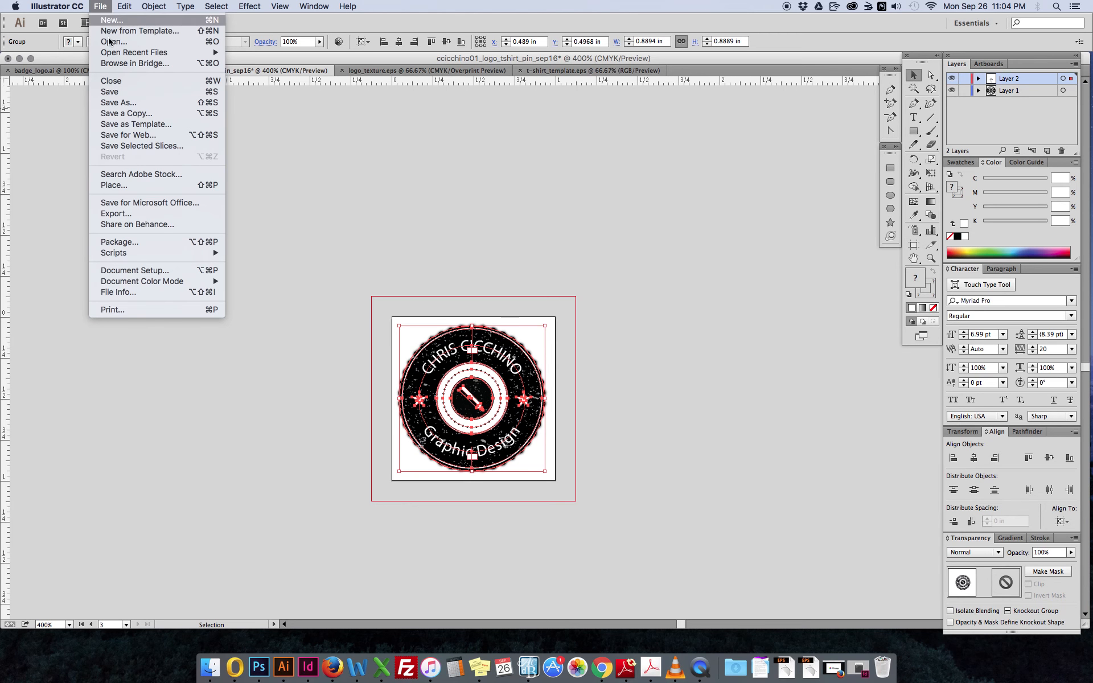
click(157, 271)
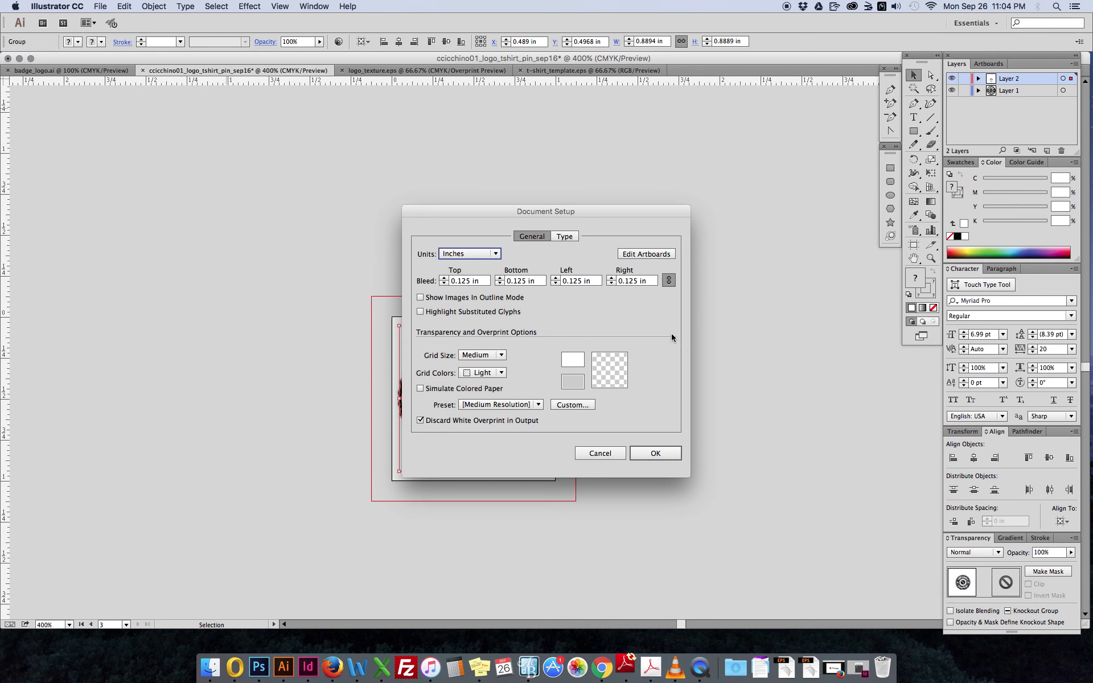
click(657, 454)
click(621, 431)
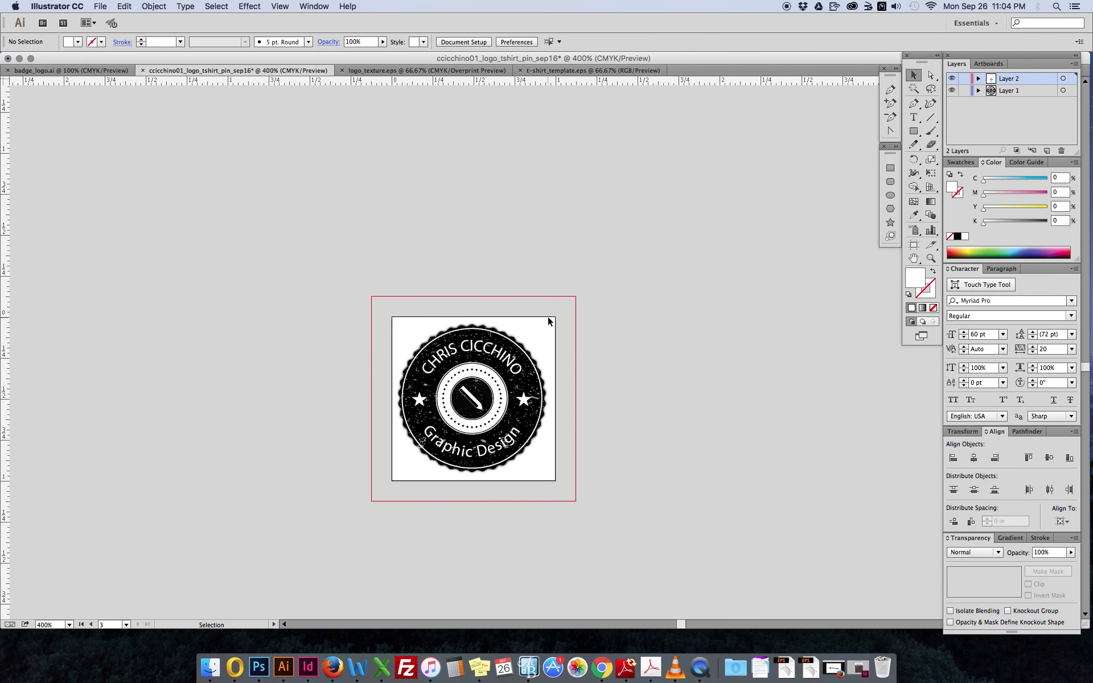
Draw a square about 1.25 in wide over the pin artboard out to its bleed guides, with a black fill and no stroke
scroll(549, 330, up, 1)
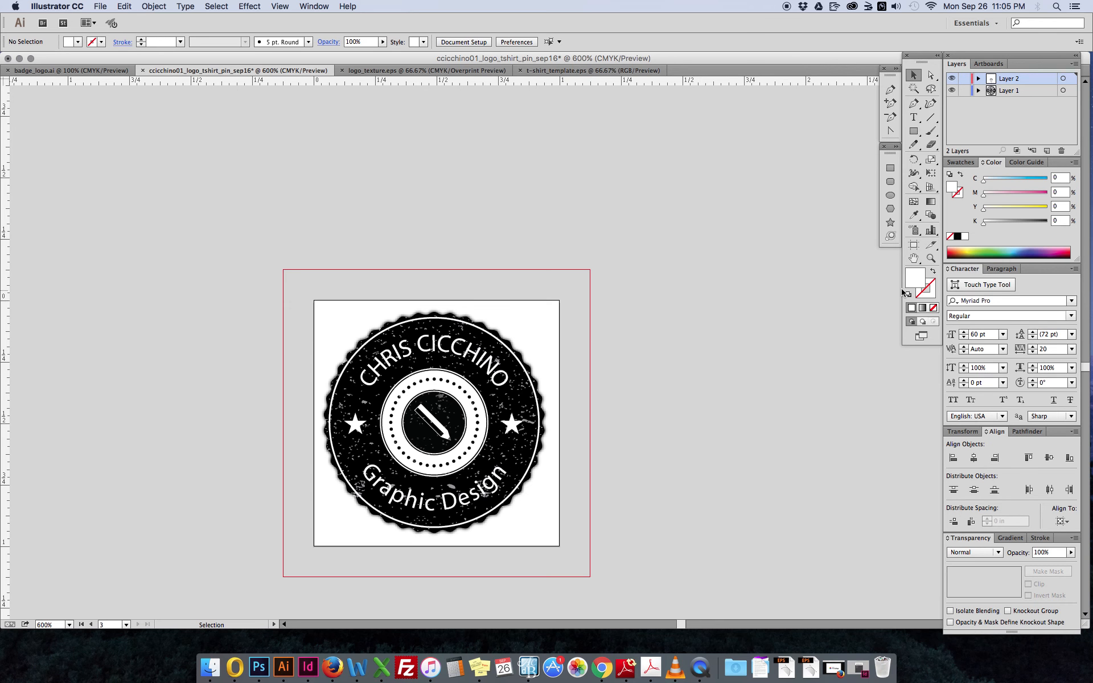
click(891, 168)
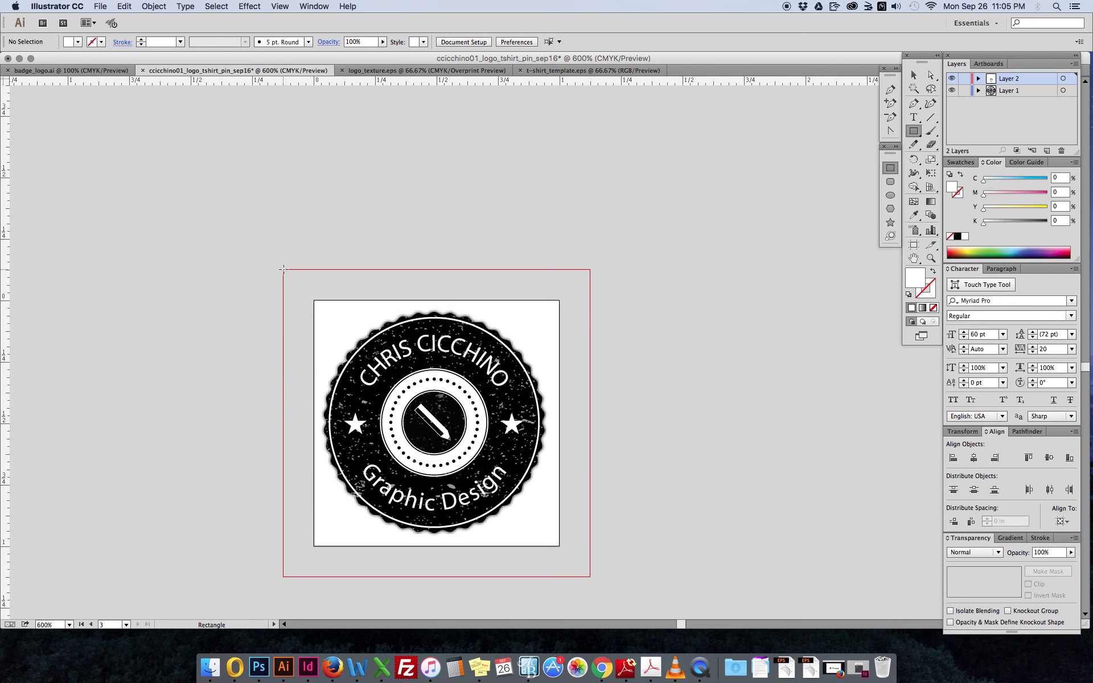
drag(284, 269, 590, 575)
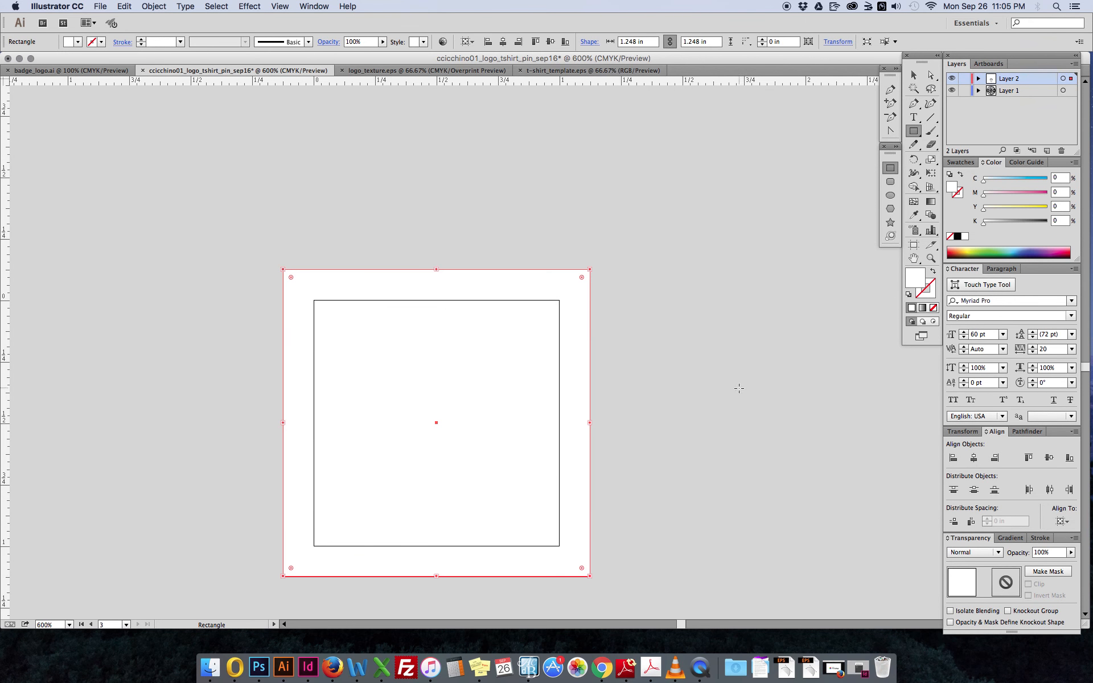
click(950, 235)
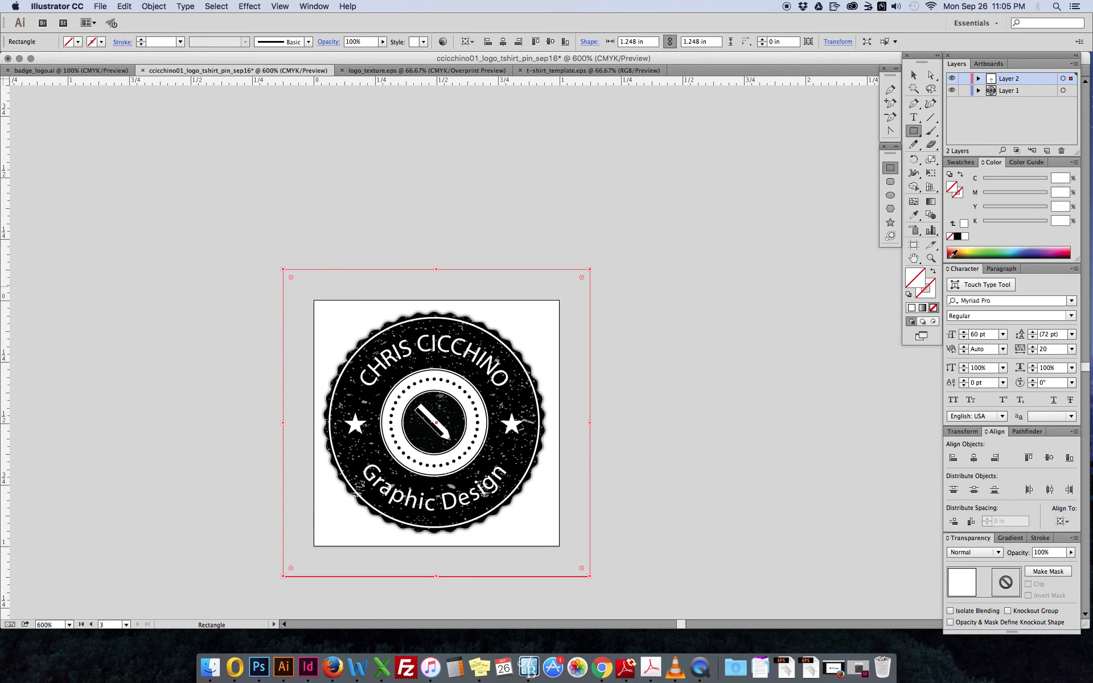
click(958, 236)
key(v)
click(650, 298)
click(576, 320)
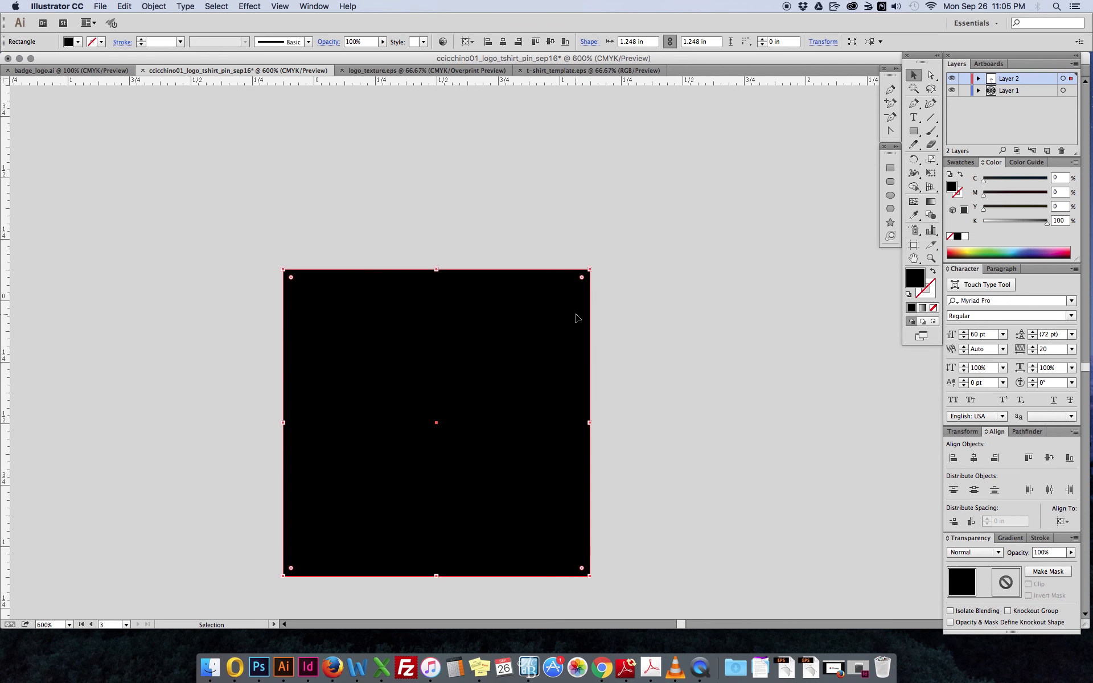
Send the black square behind the badge and move it off the pin artboard, just to its left
key(super+shift+bracketleft)
click(648, 305)
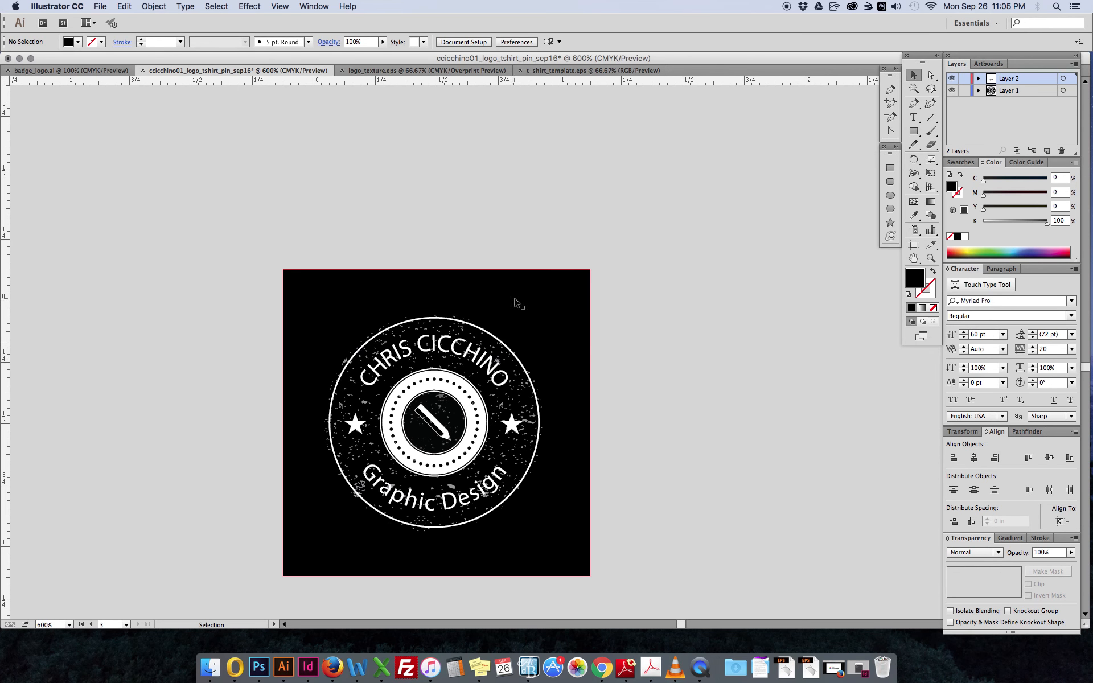
click(535, 296)
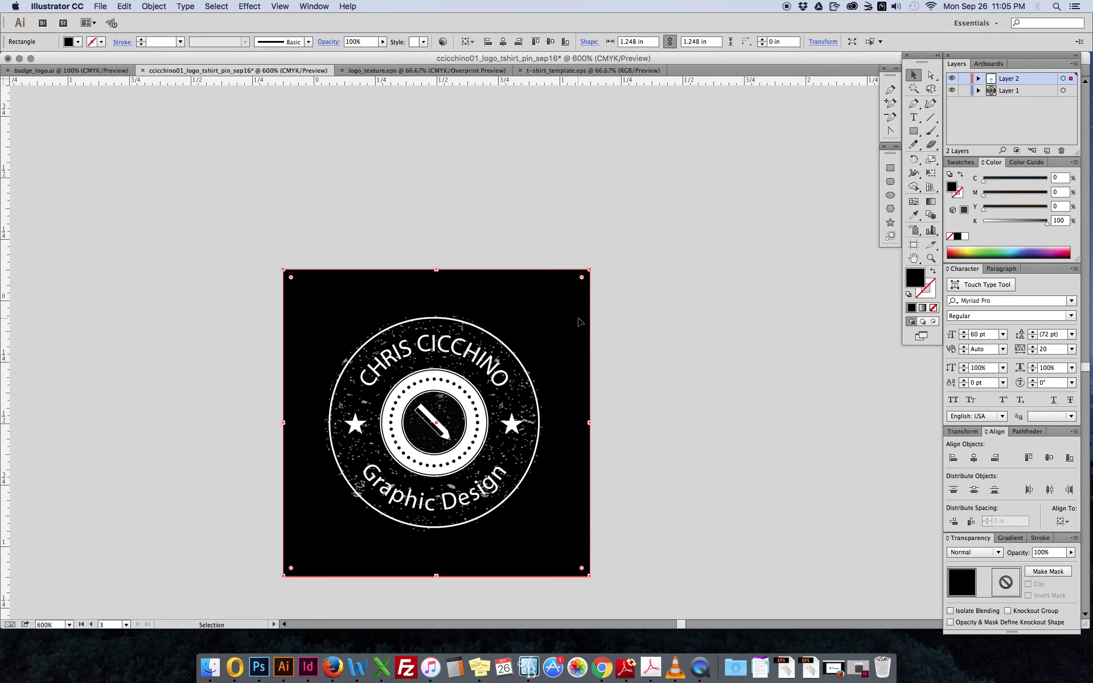
drag(578, 319, 264, 321)
drag(589, 318, 245, 313)
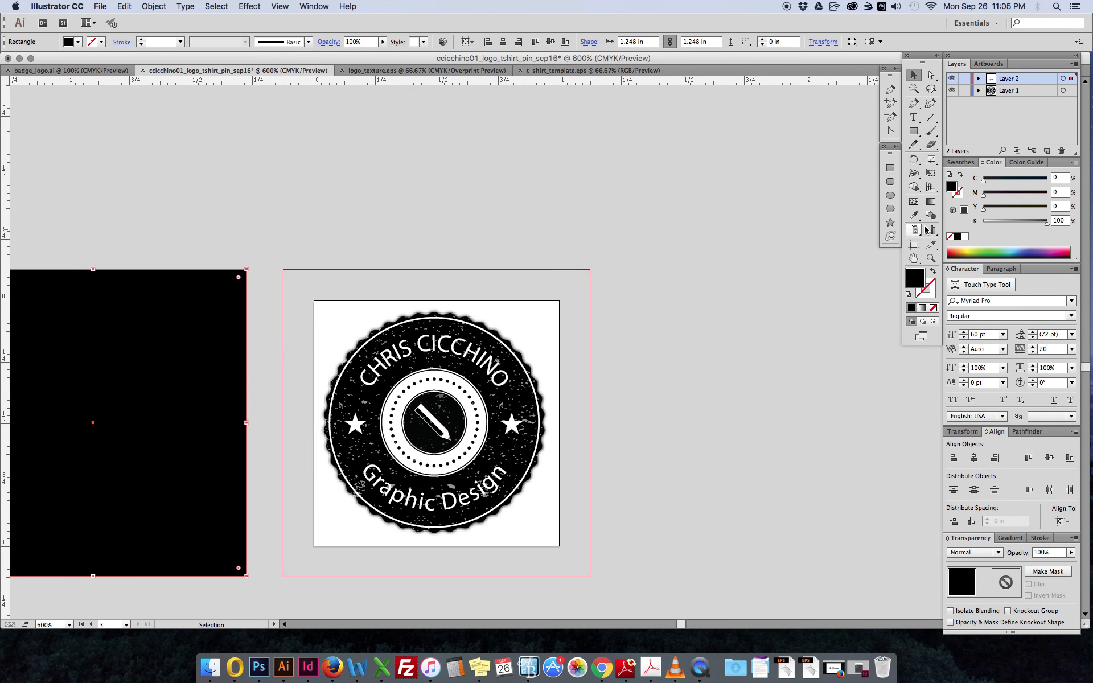
Draw a 1 in circle that spans the pin artboard from edge to edge
click(891, 197)
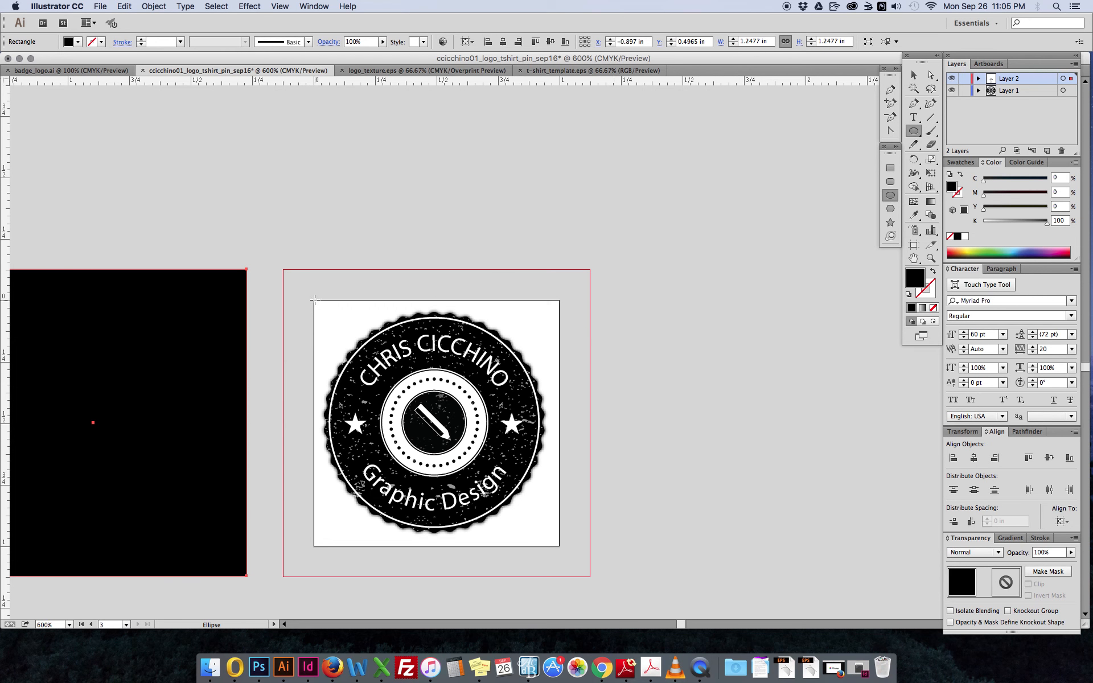
drag(315, 300, 558, 546)
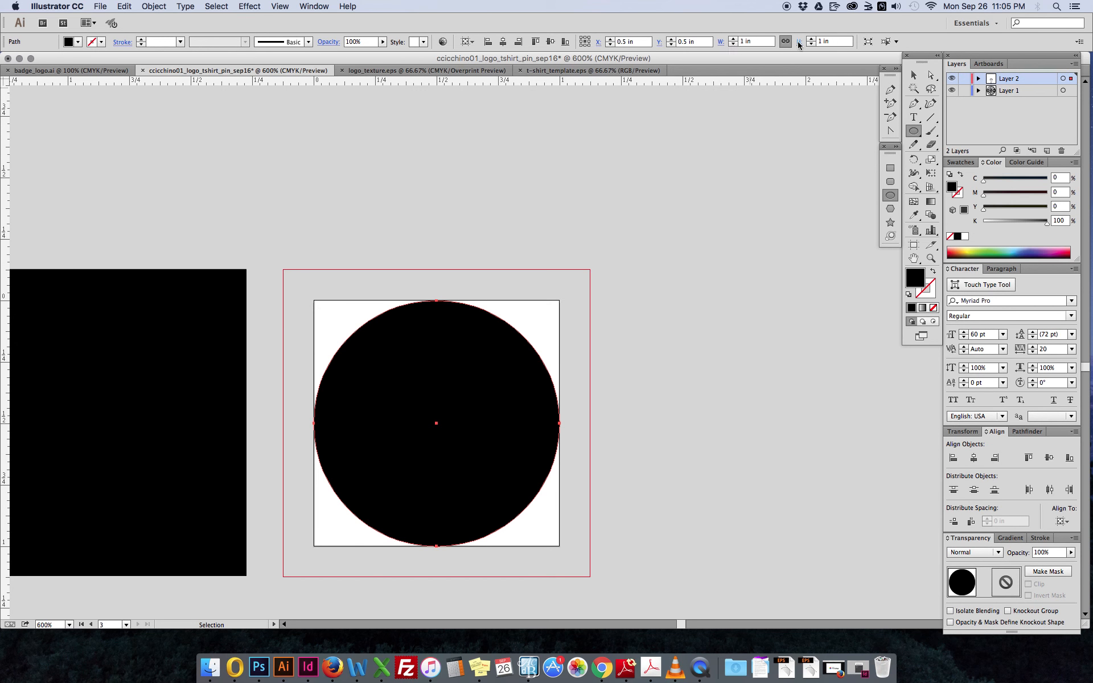
click(762, 42)
click(914, 75)
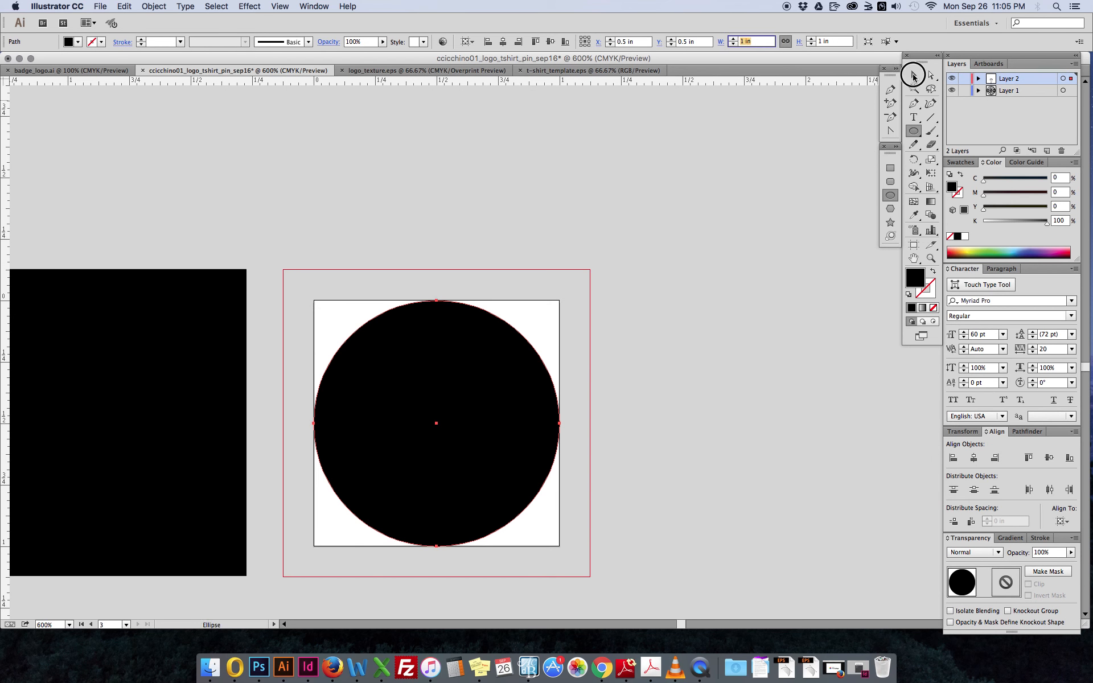
click(512, 280)
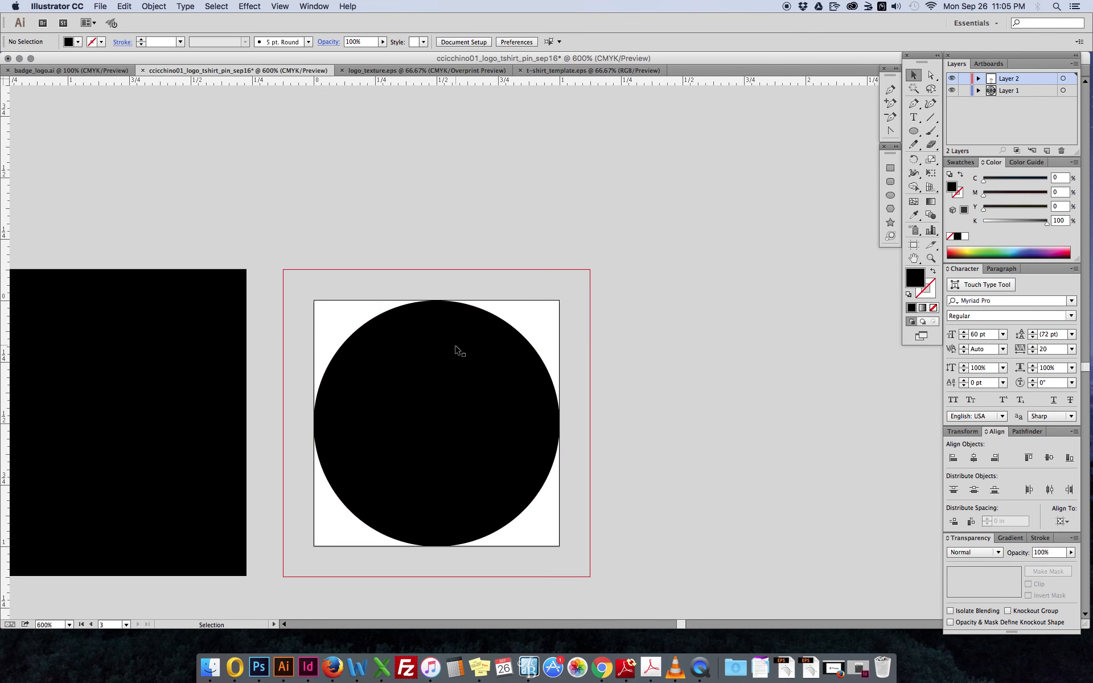
Swap the circle's fill and stroke so only an outline remains, and set the stroke weight to 0.125 pt
click(457, 348)
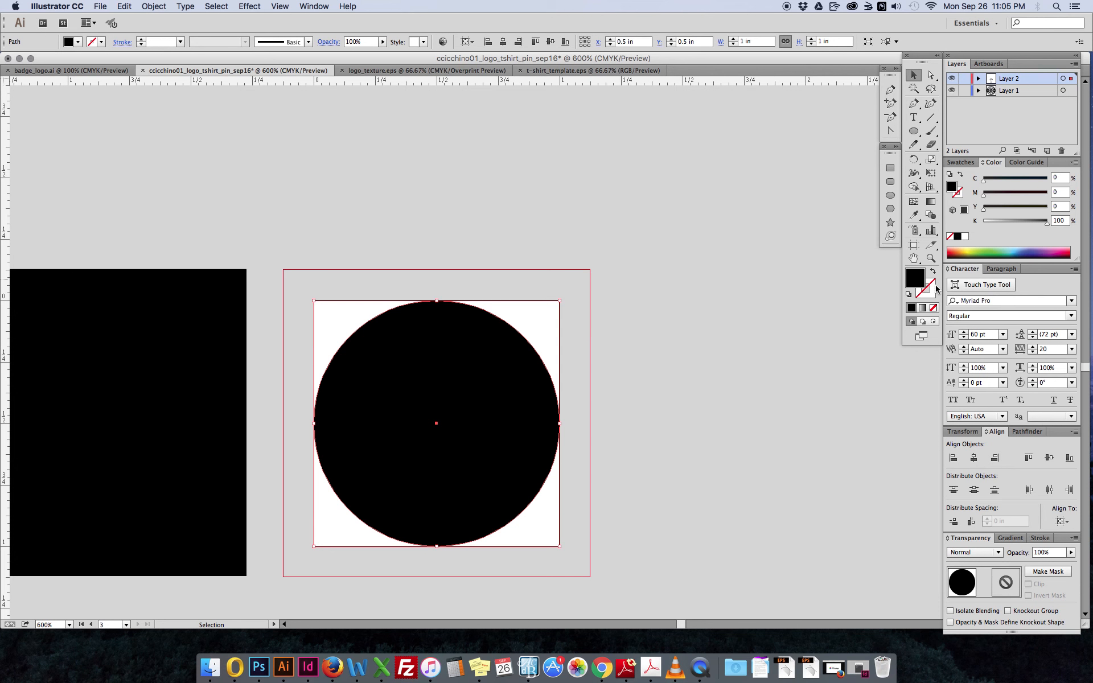
click(933, 272)
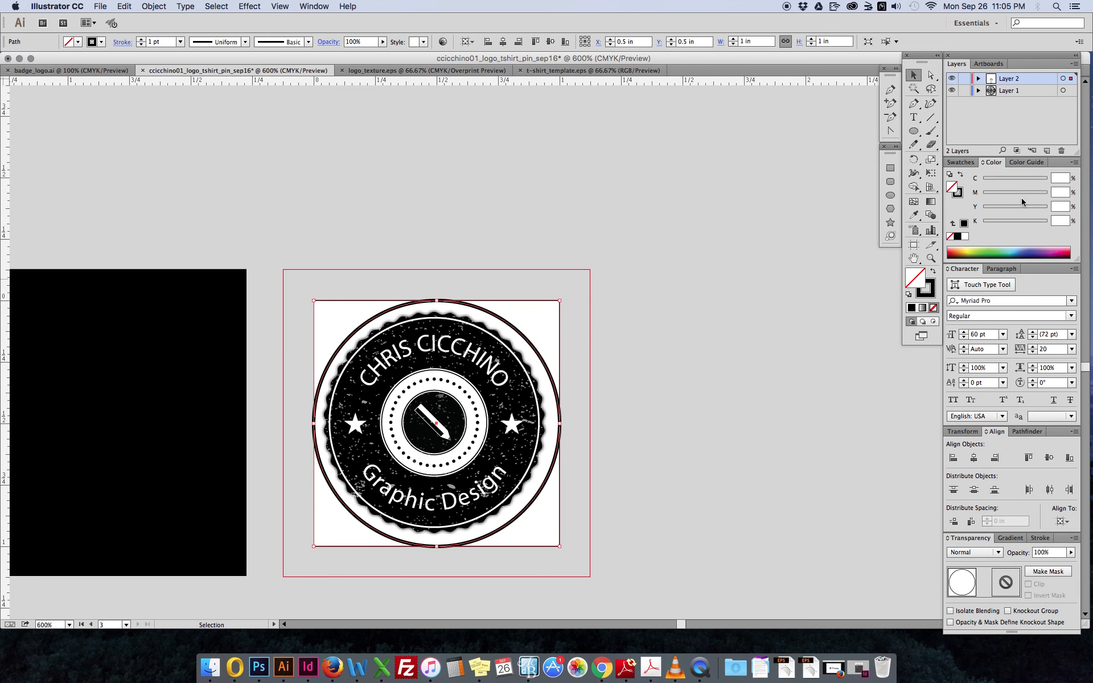
click(1040, 538)
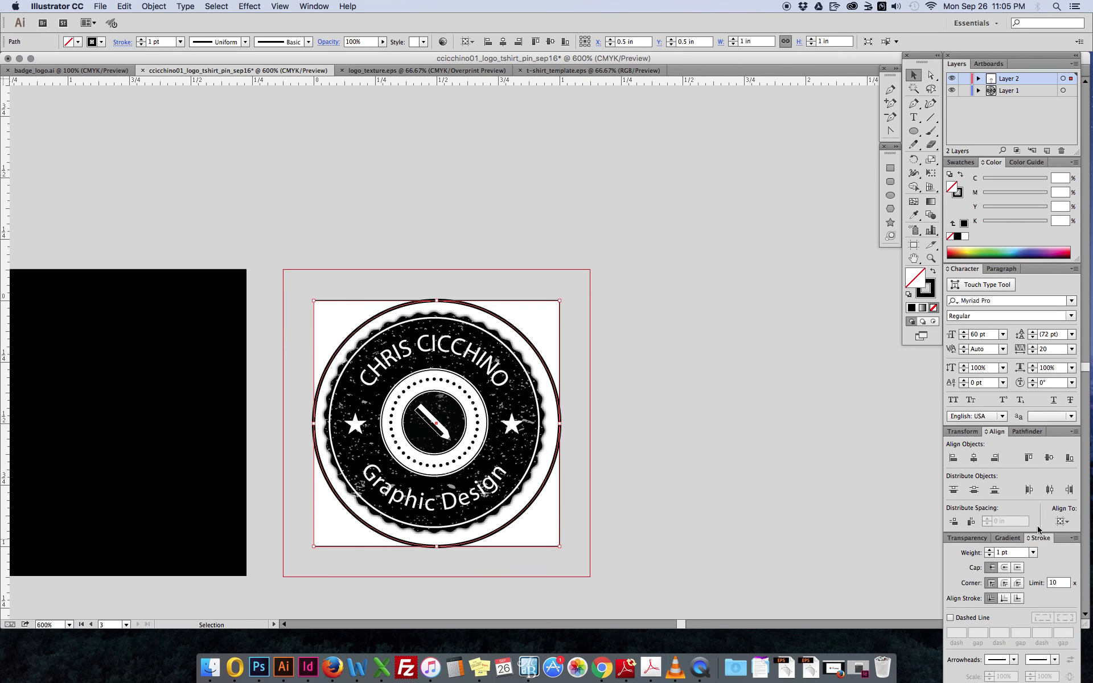
click(988, 553)
key(Return)
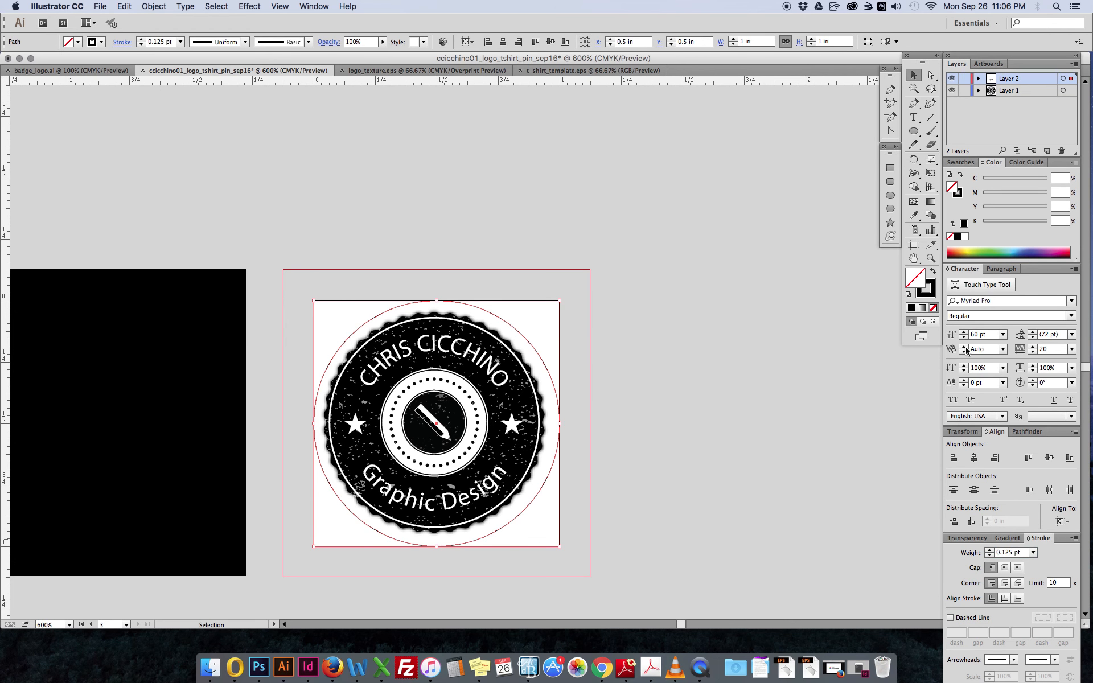
Set the circle's stroke colour to pure cyan with C 100 and M, Y and K at 0
click(929, 290)
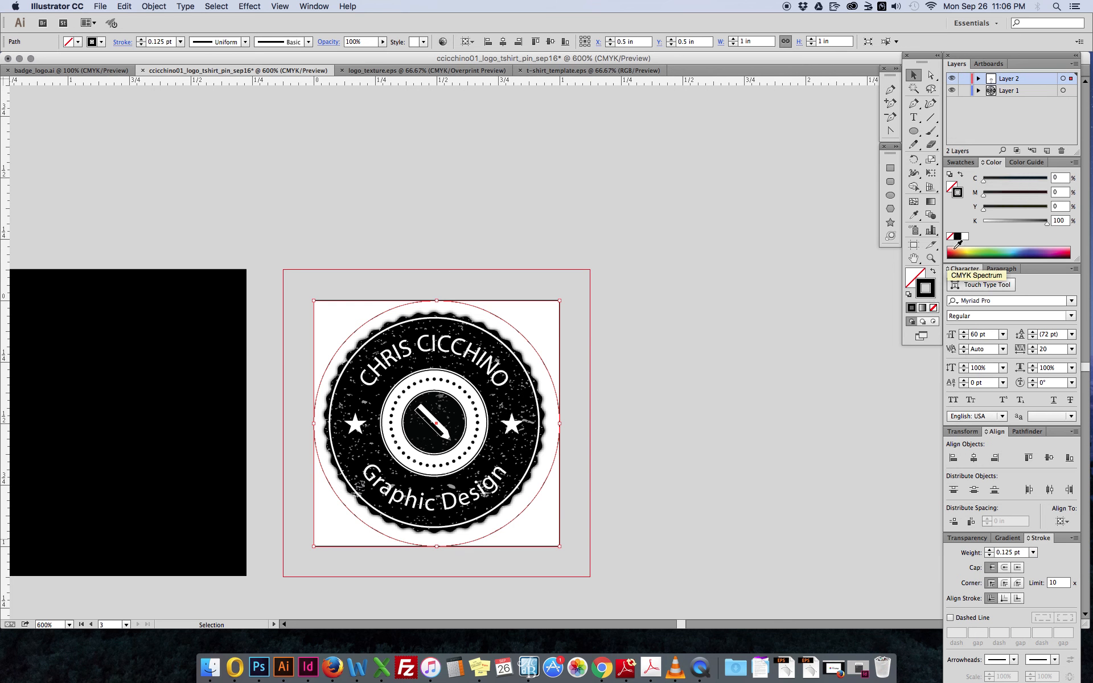
click(1060, 177)
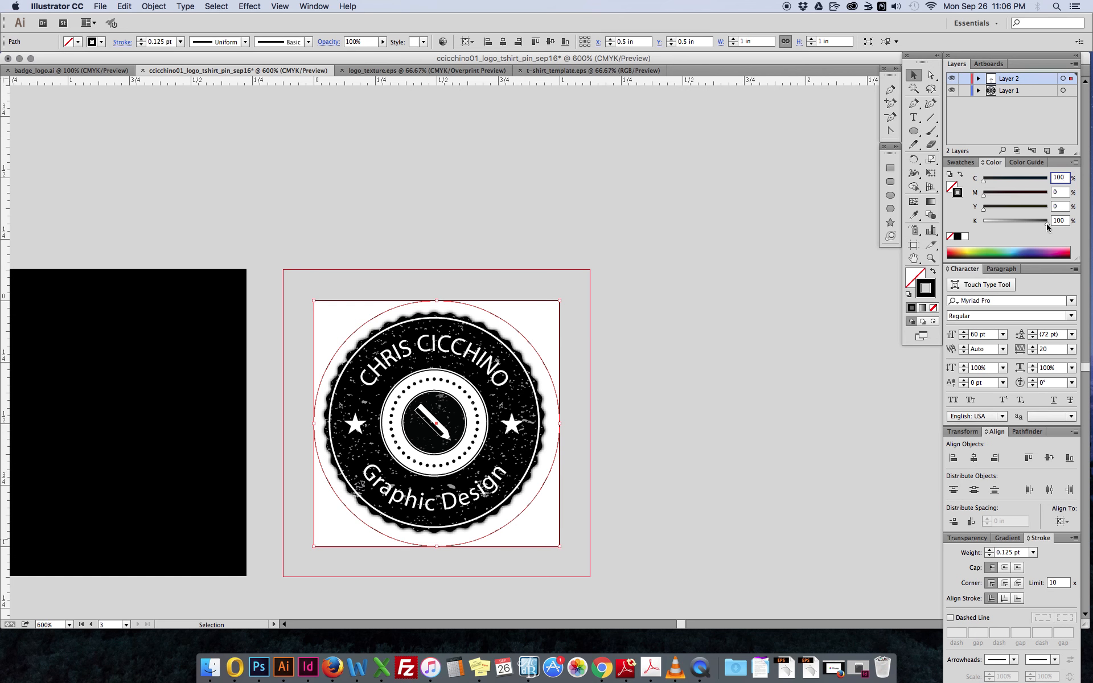
drag(1047, 227, 983, 222)
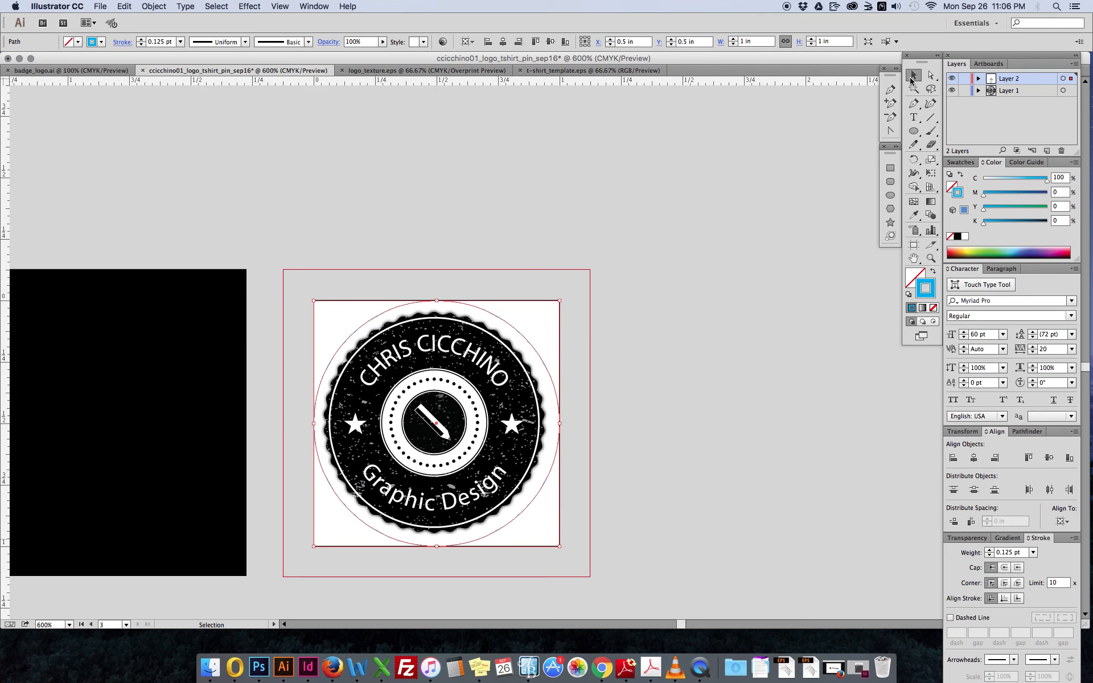
click(581, 317)
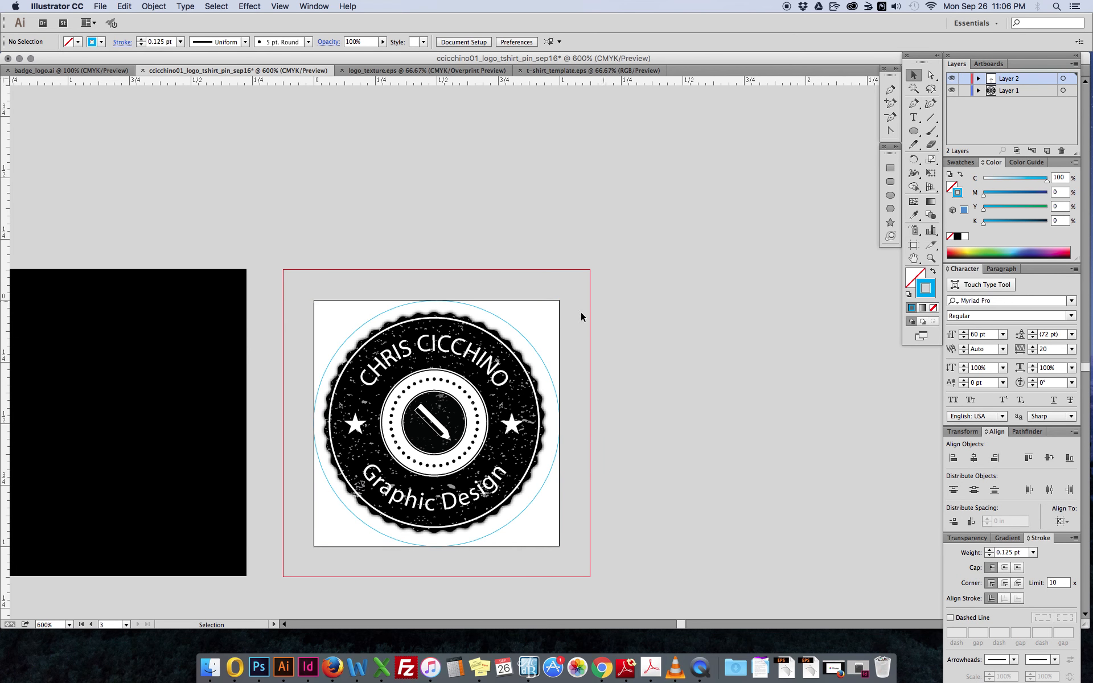
Align the pin badge and the cyan circle to each other's horizontal and vertical centers
click(508, 324)
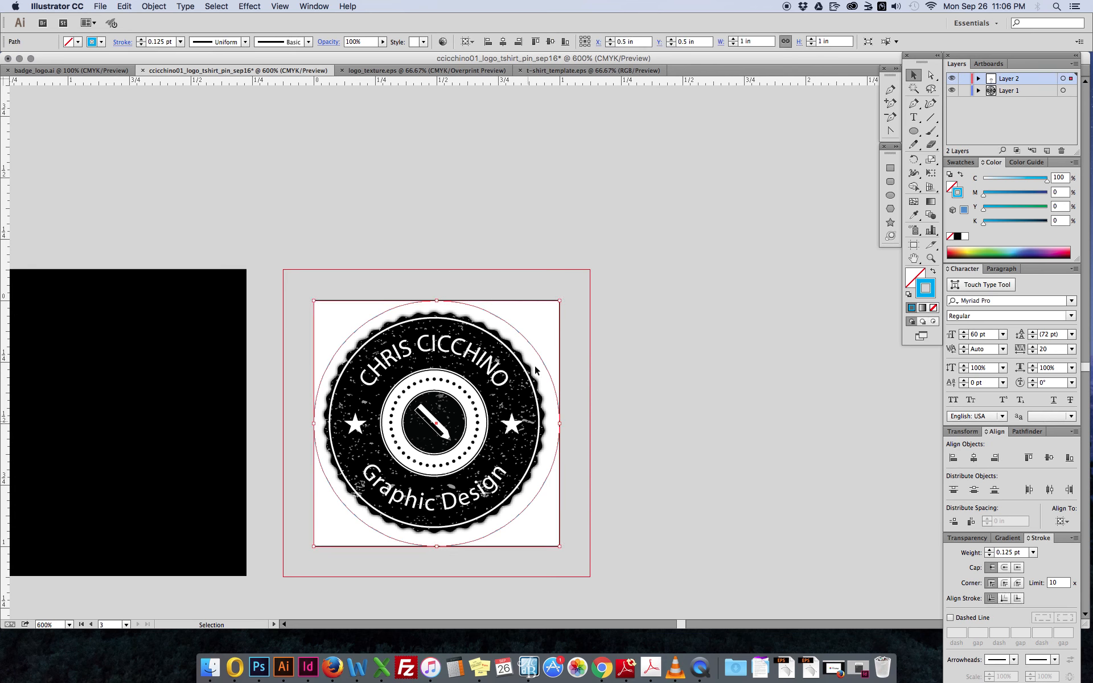
drag(430, 289, 449, 348)
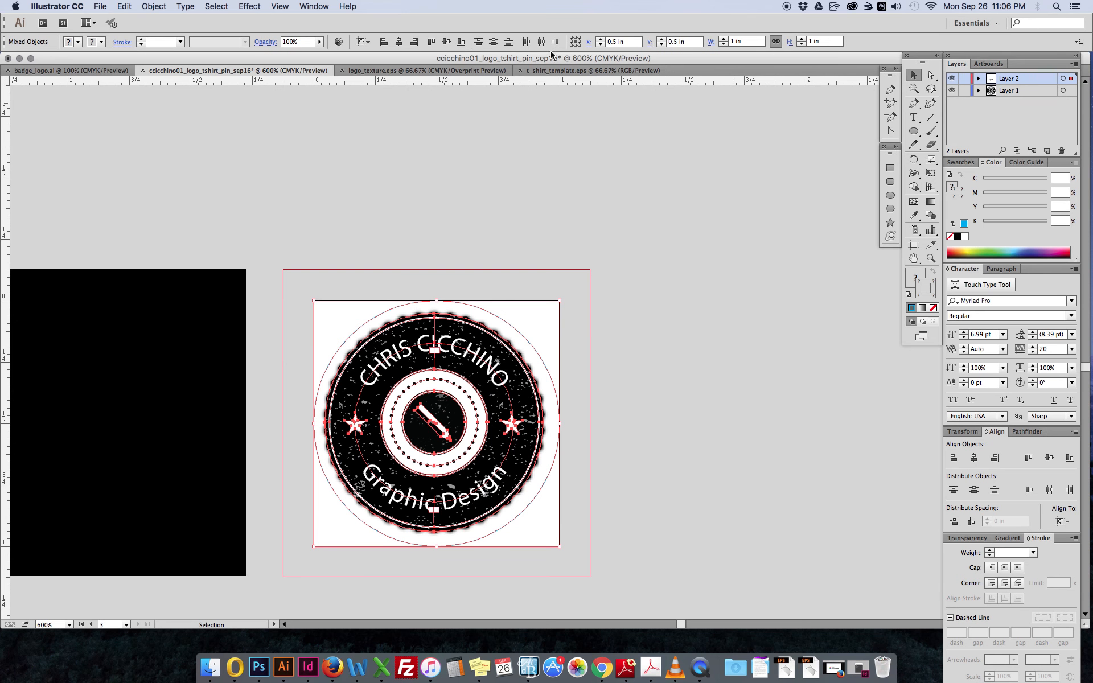
click(446, 41)
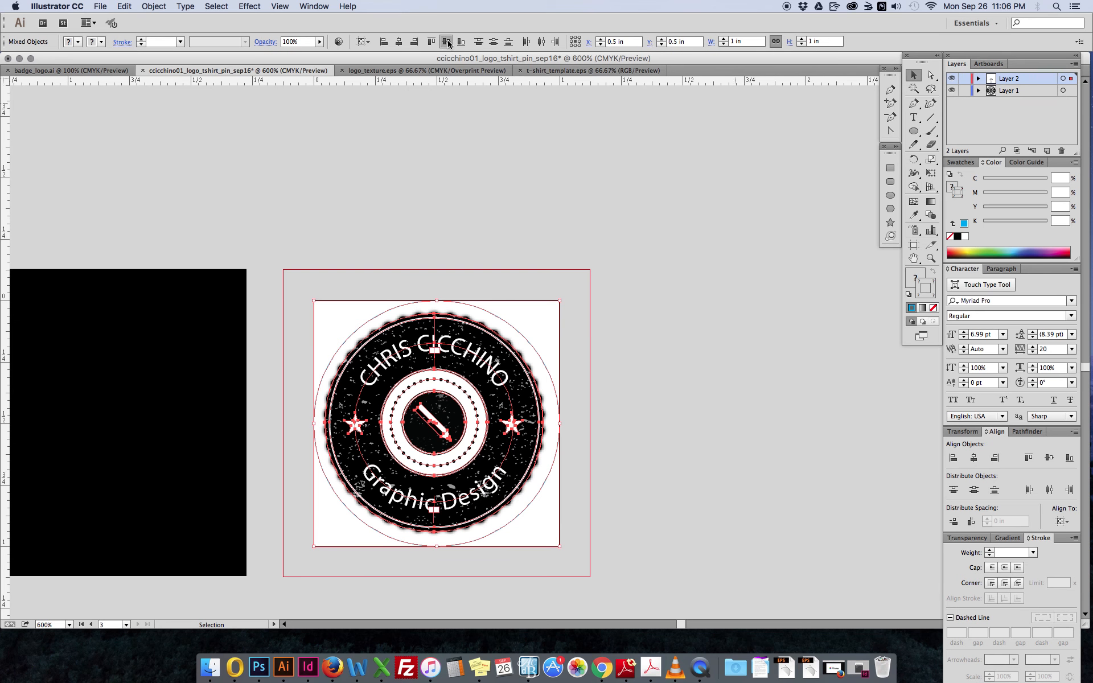
click(399, 41)
click(468, 188)
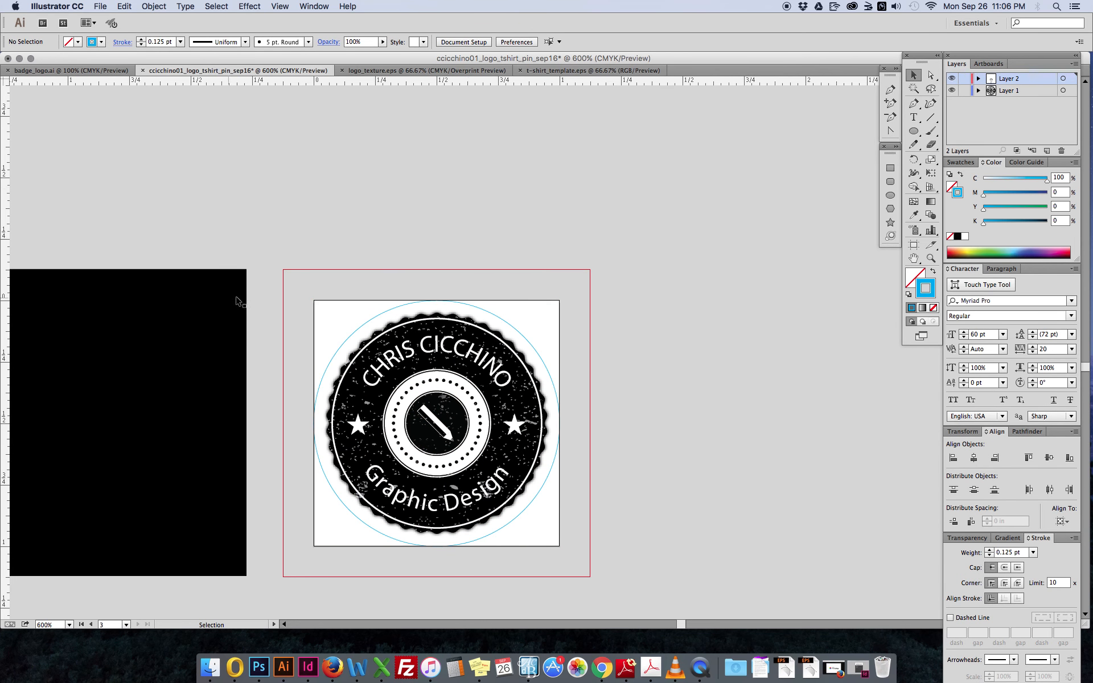
Move the black square back onto the pin artboard's bleed guides and send it to the back
drag(235, 301, 532, 324)
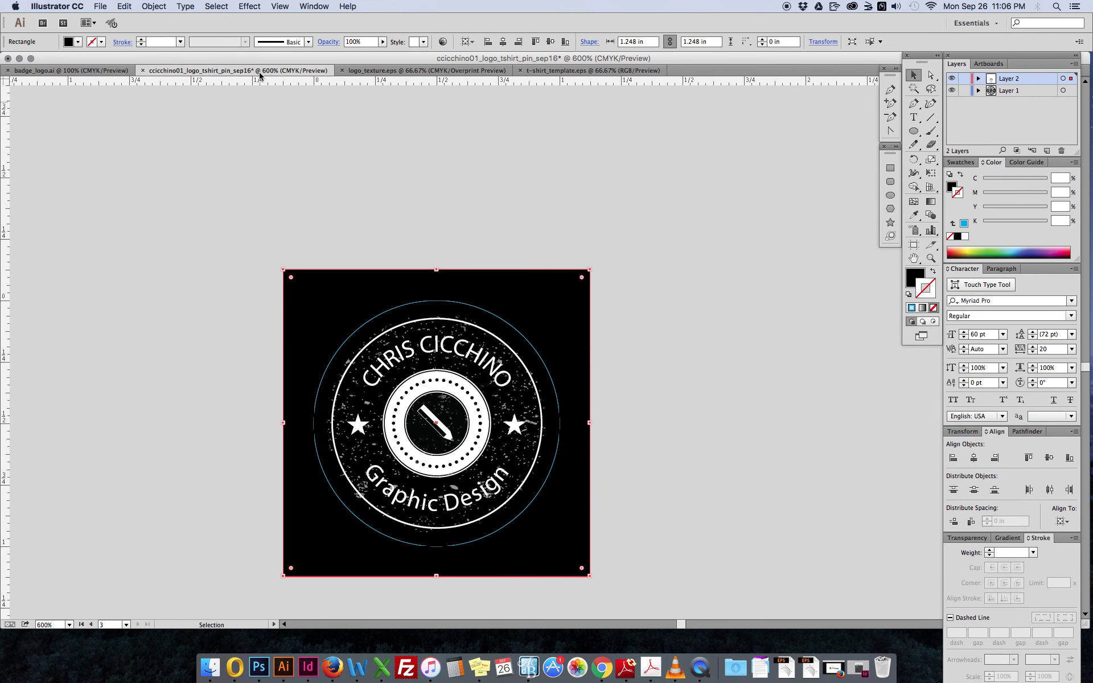
click(157, 6)
mouse_move(162, 31)
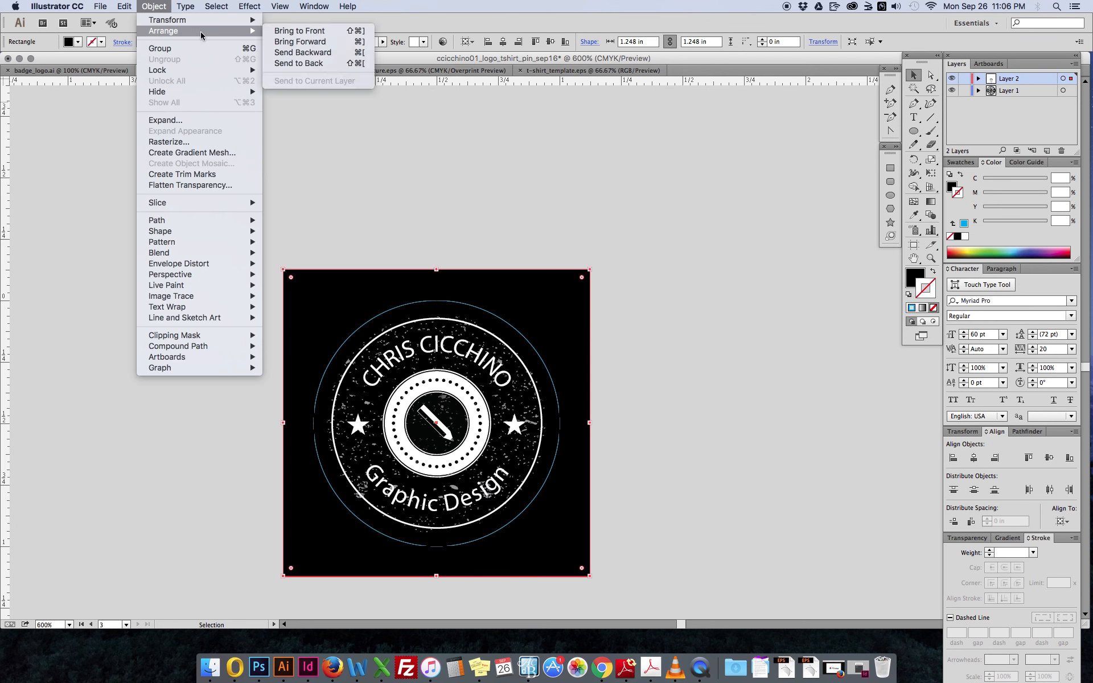
click(320, 65)
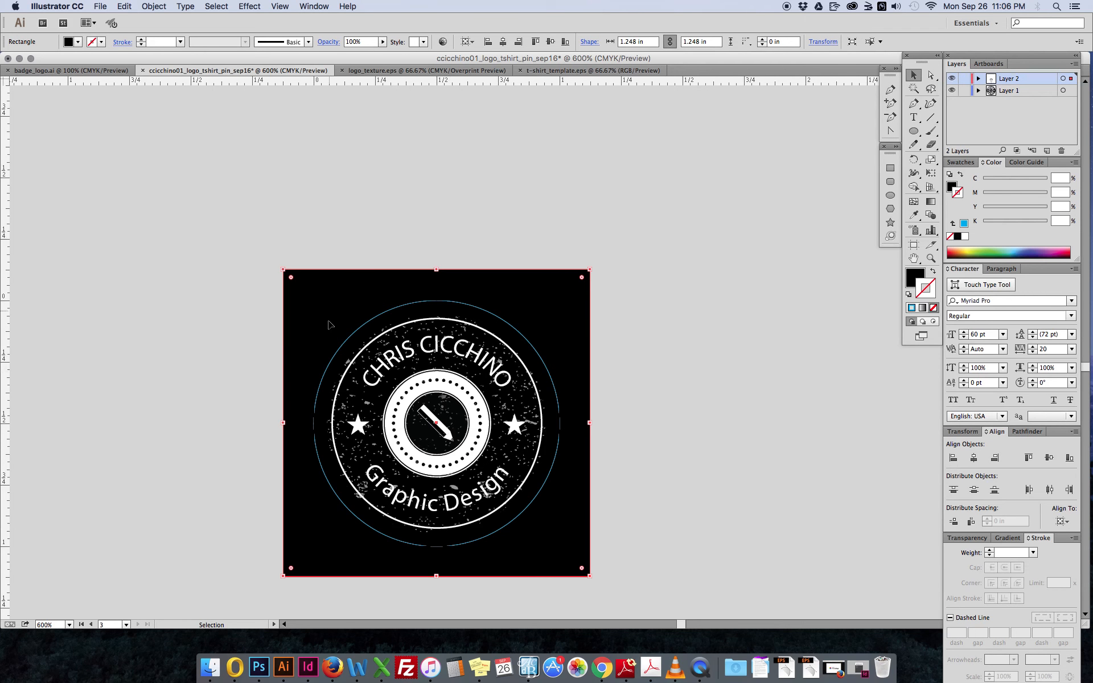
click(613, 257)
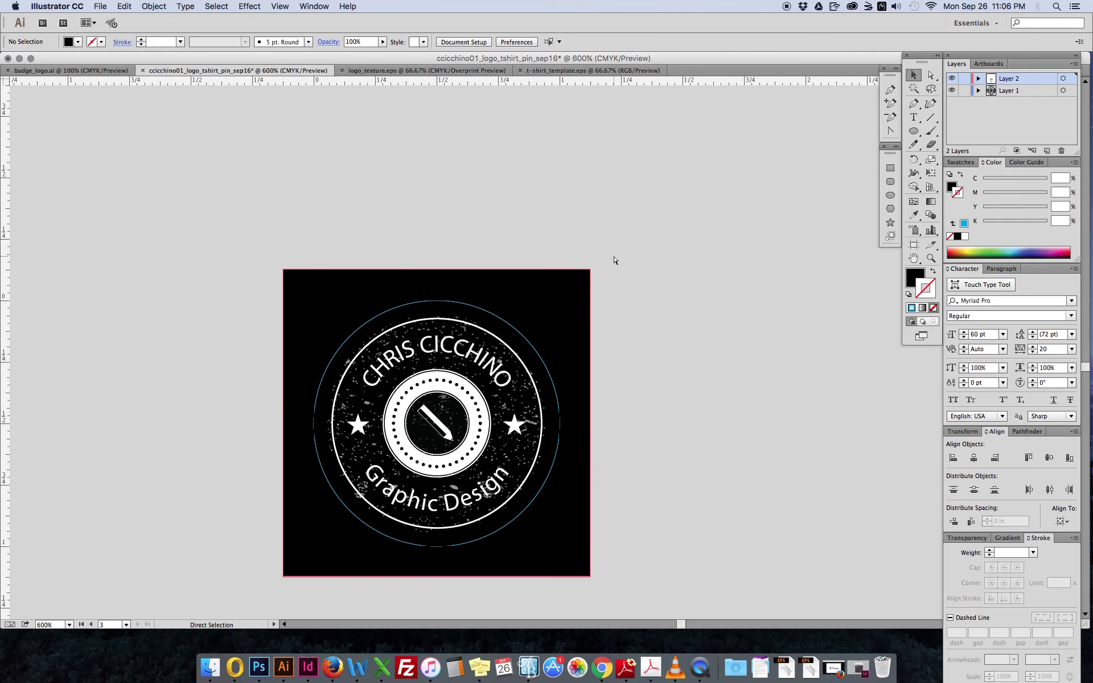
Review the finished pin, the T-shirt and the large badge artboards together at a reduced view
key(super+minus)
key(super+minus)
key(super+minus)
scroll(615, 261, up, 3)
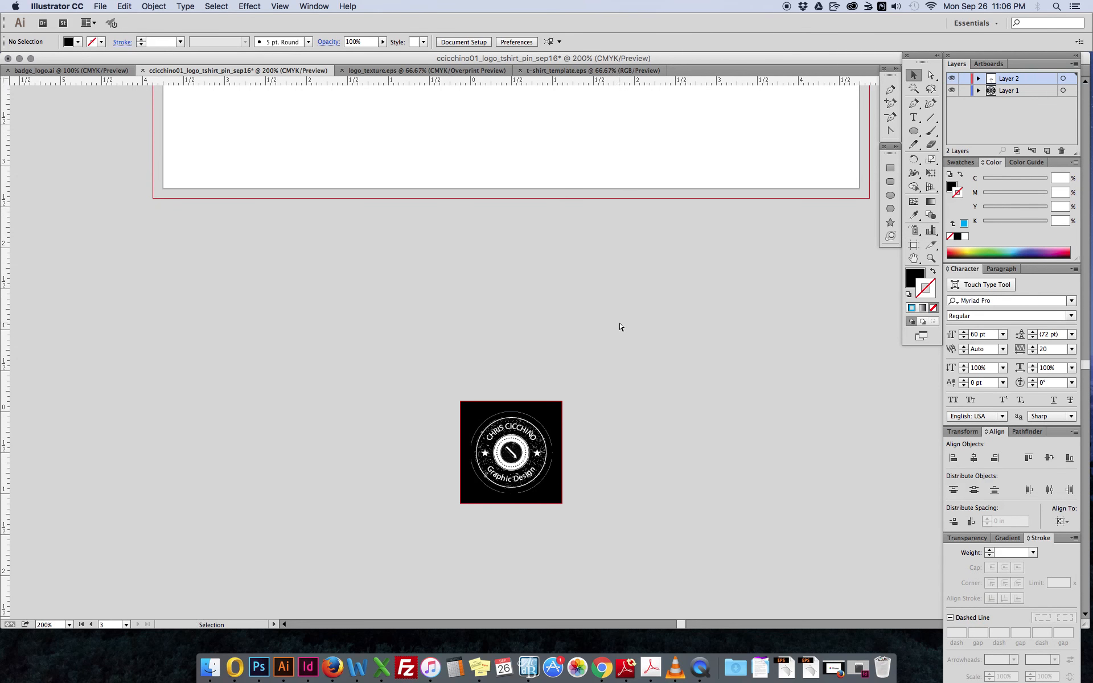
key(super+minus)
key(super+minus)
key(super+minus)
key(super+minus)
scroll(618, 317, up, 5)
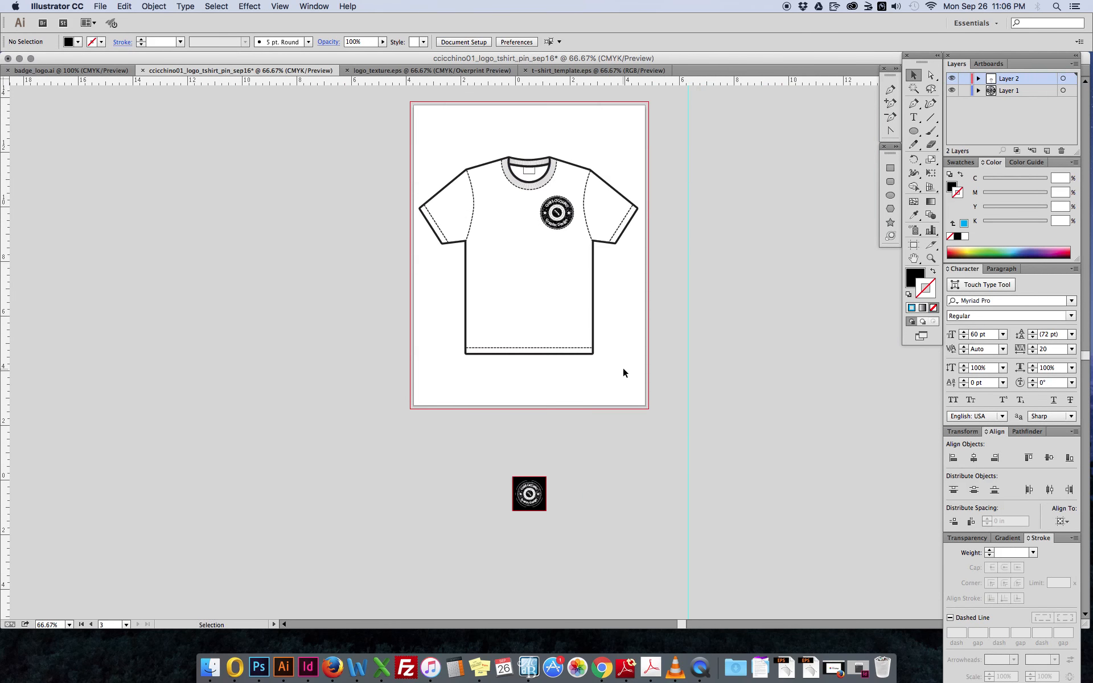
scroll(631, 341, up, 8)
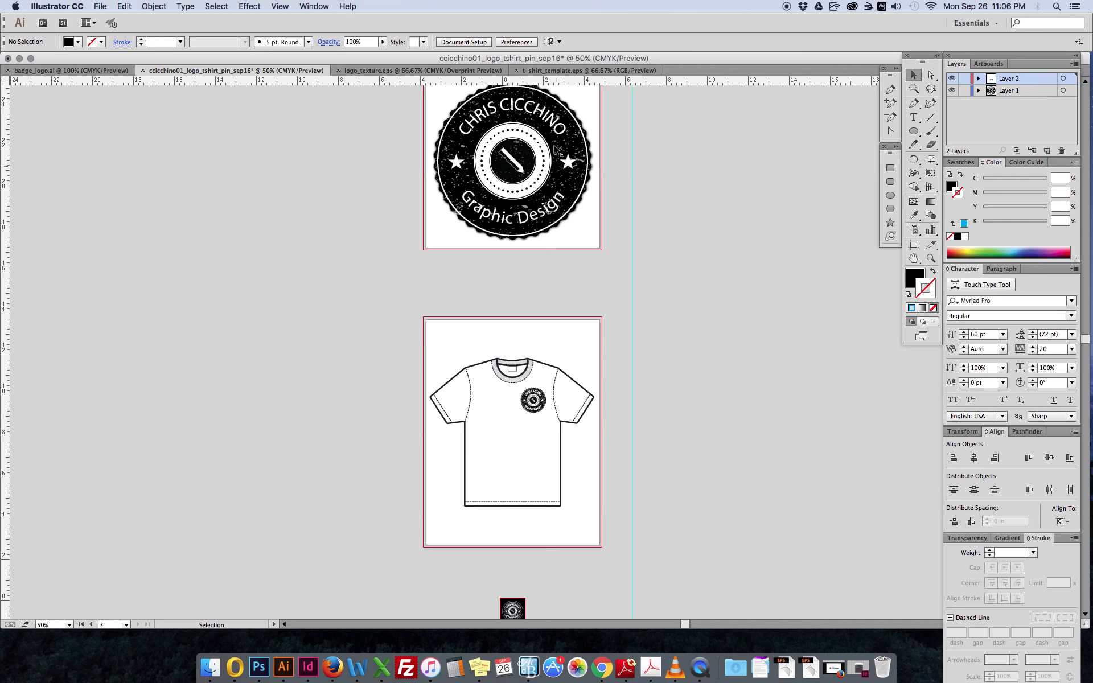
Convert the live text in the T-shirt's badge to outlines
click(471, 123)
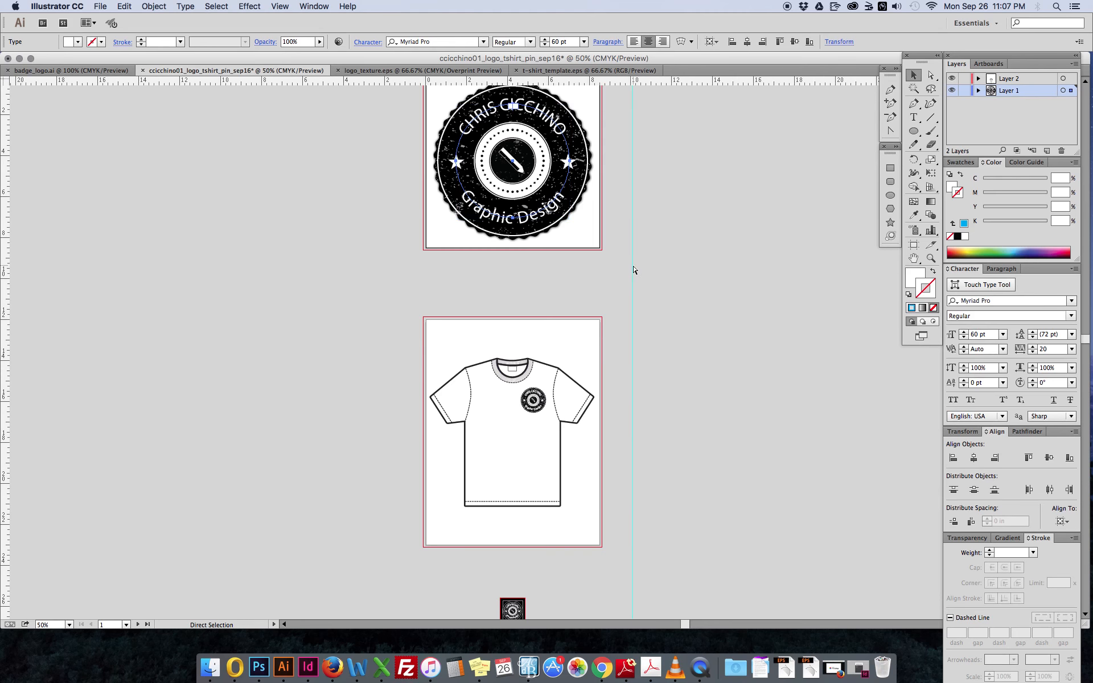
key(super+equal)
key(super+equal)
key(super+equal)
key(super+equal)
key(space)
drag(583, 417, 606, 283)
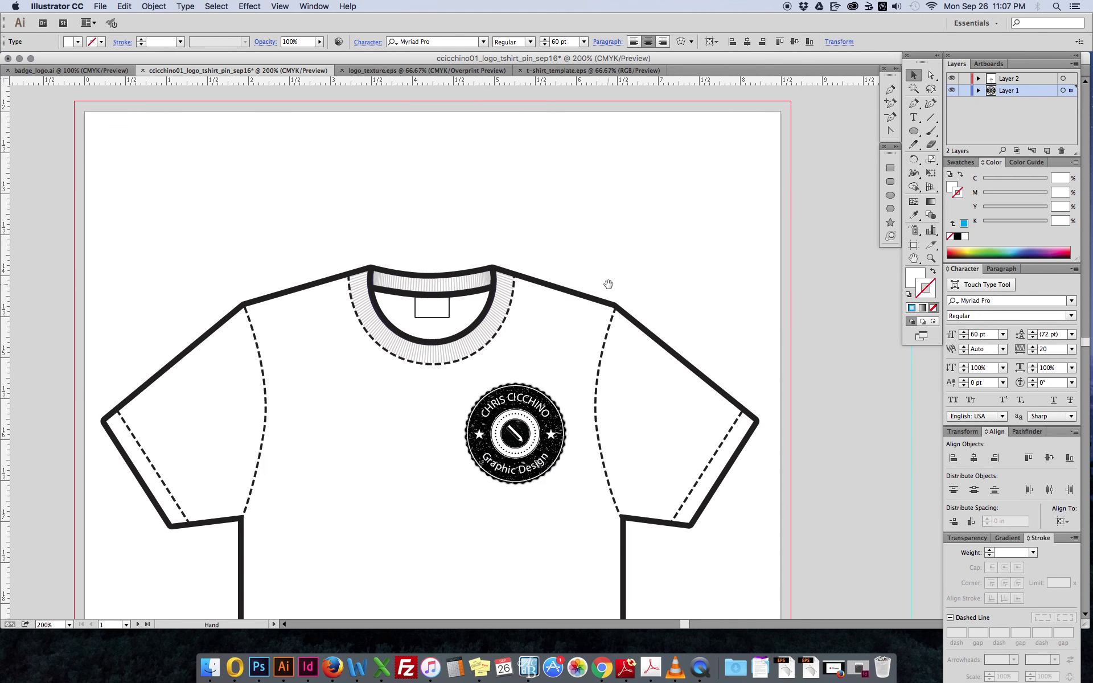
click(549, 416)
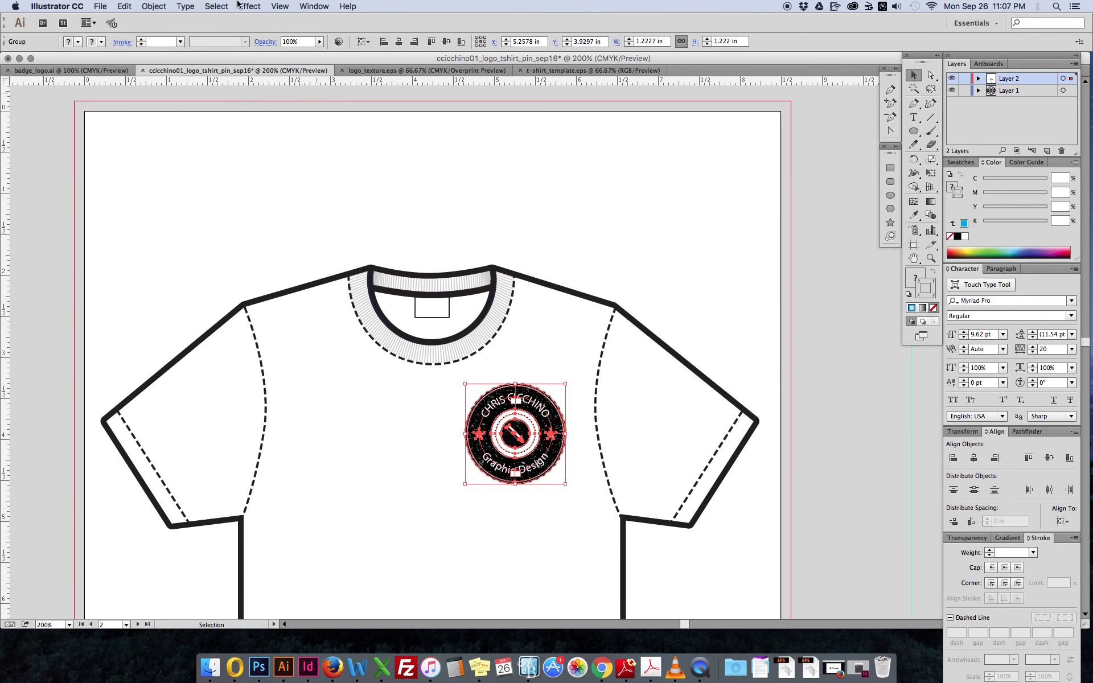
click(216, 6)
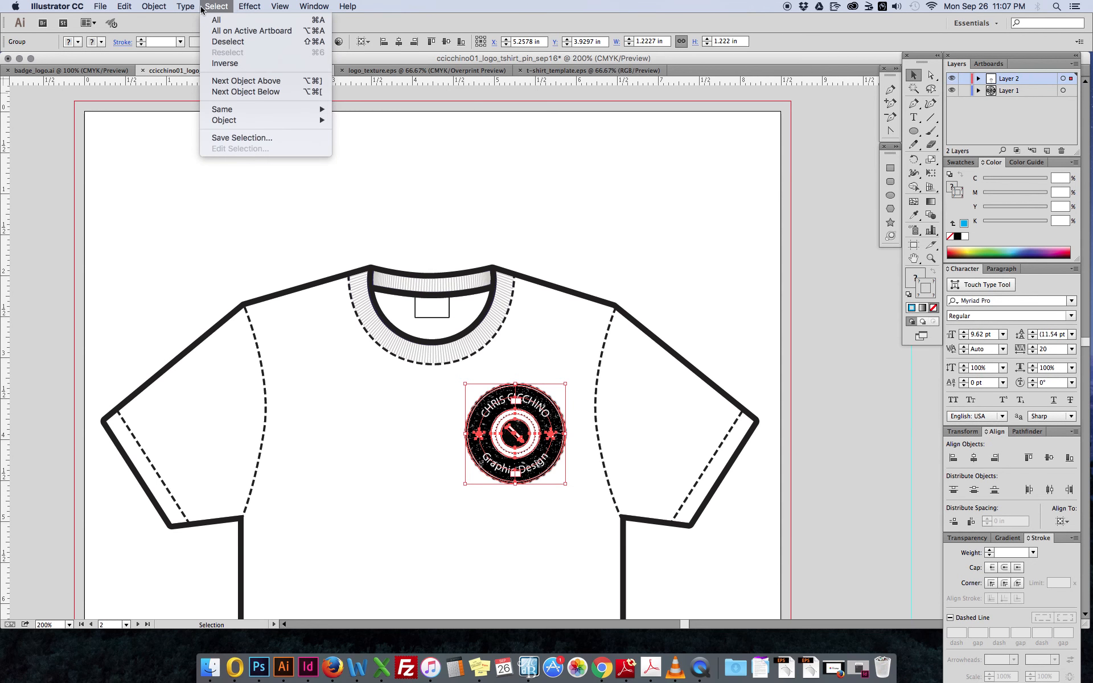
mouse_move(180, 7)
mouse_move(236, 172)
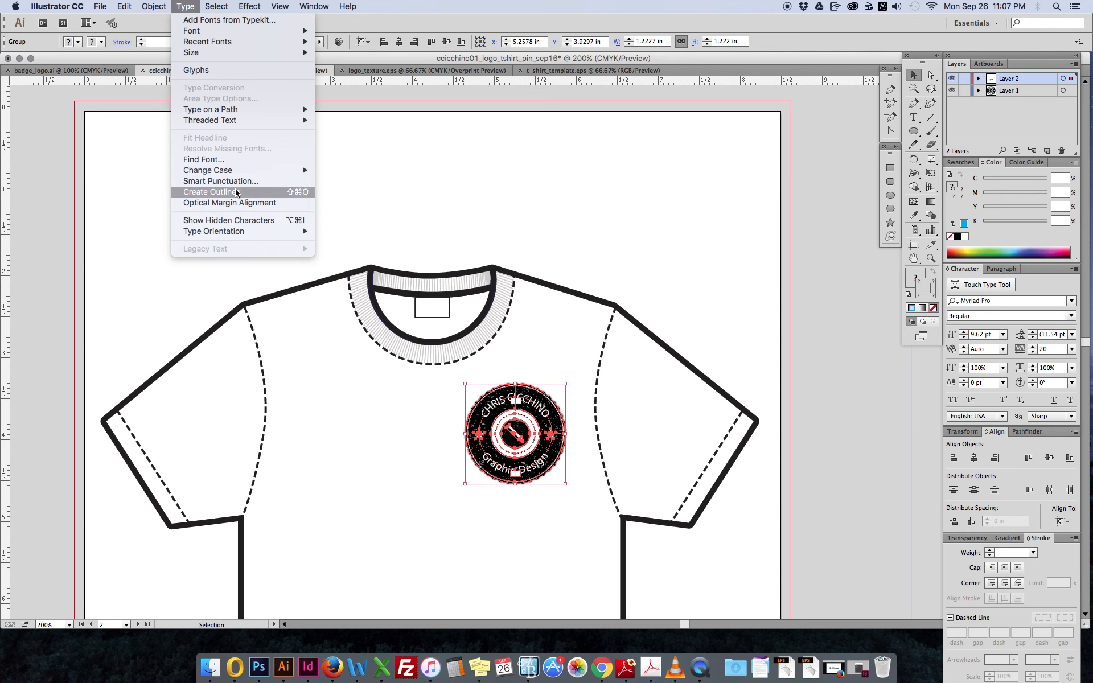
click(236, 192)
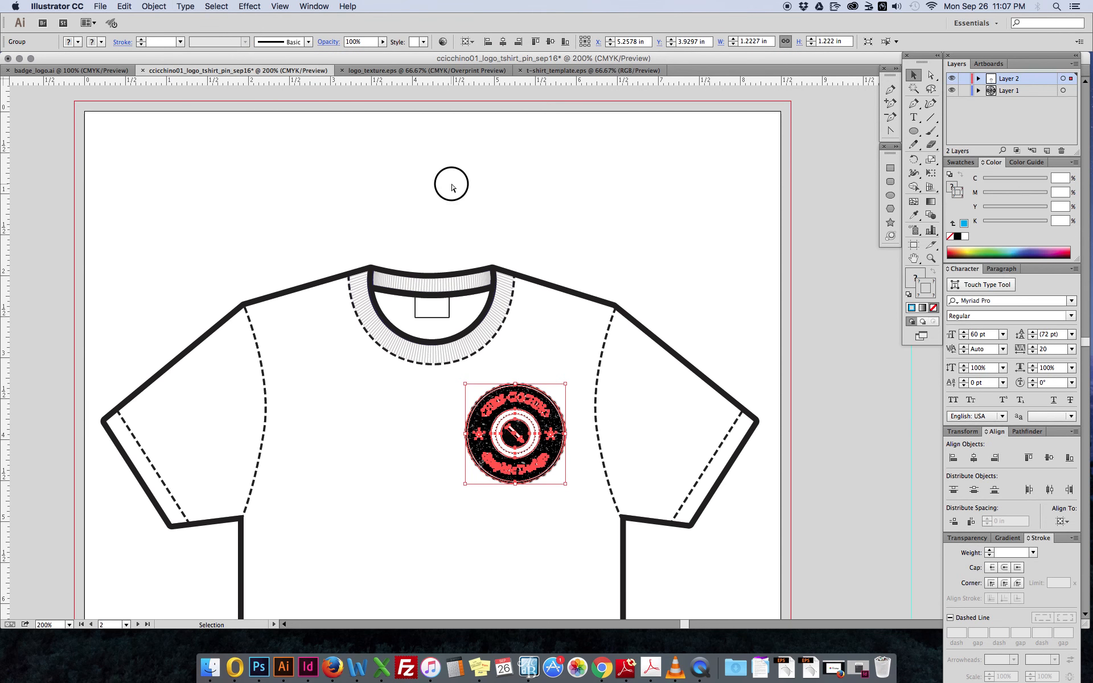
Examine the outlined lettering on the T-shirt's badge at high magnification
click(521, 330)
scroll(555, 401, up, 5)
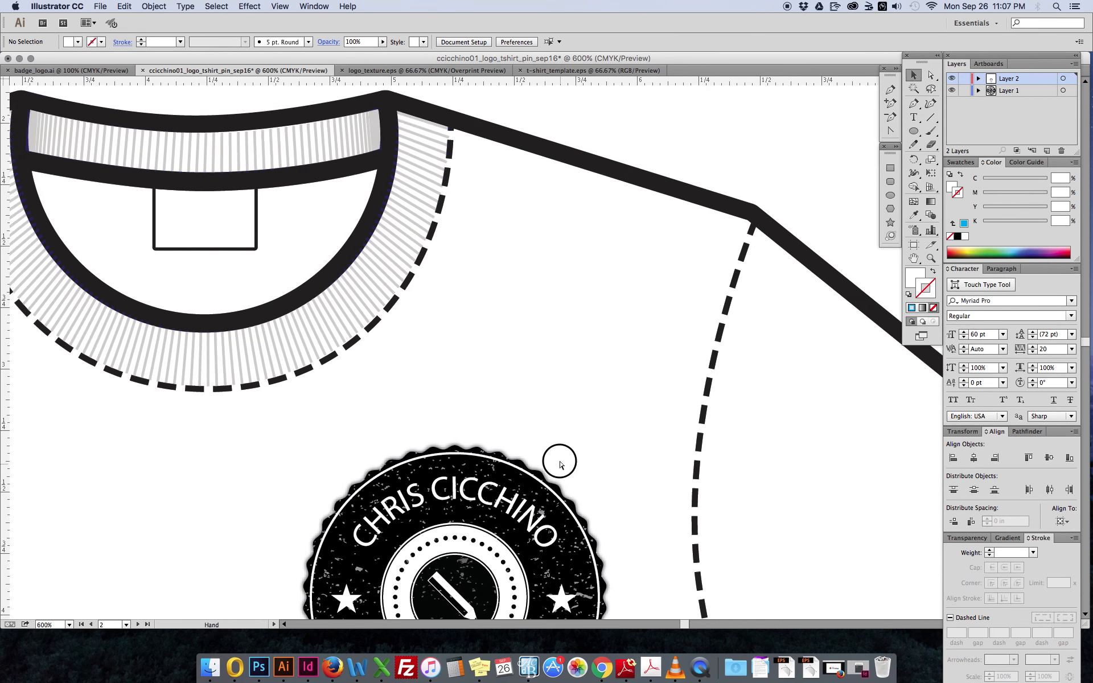
click(493, 298)
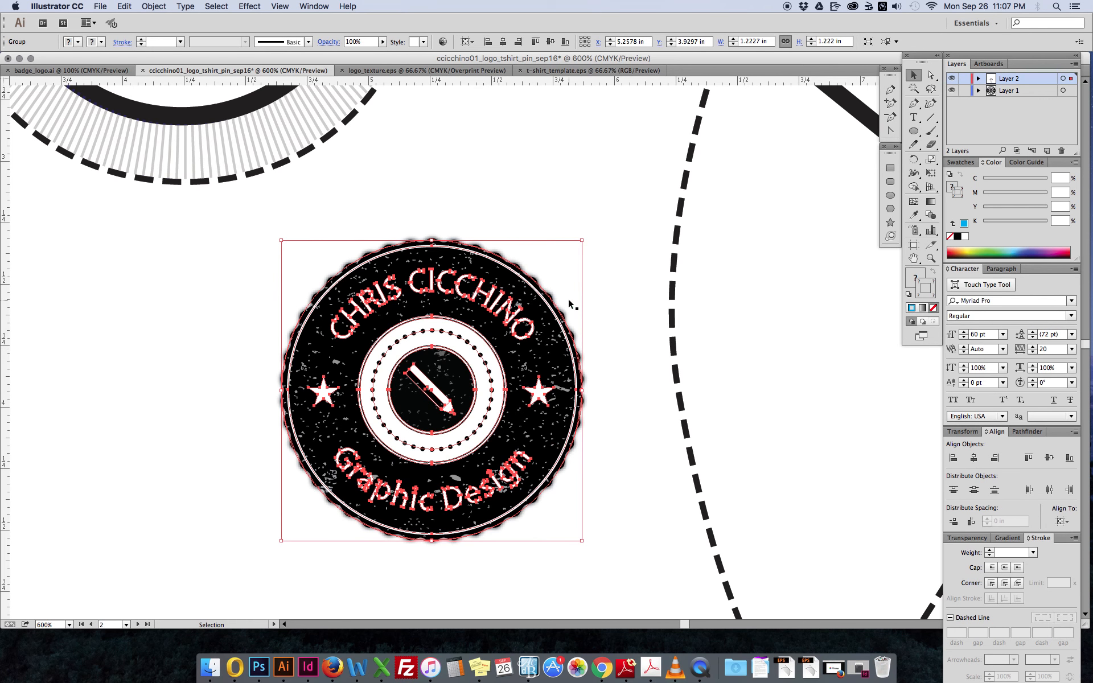
key(super+equal)
key(super+equal)
key(super+equal)
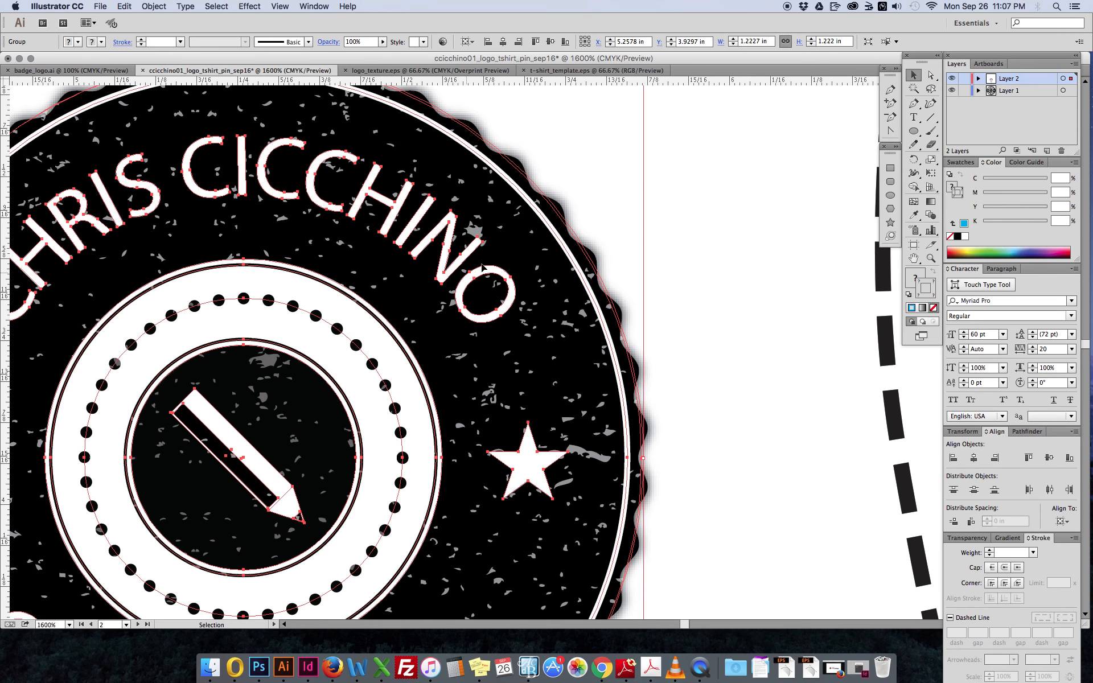
key(super+minus)
key(super+minus)
key(super+minus)
key(super+minus)
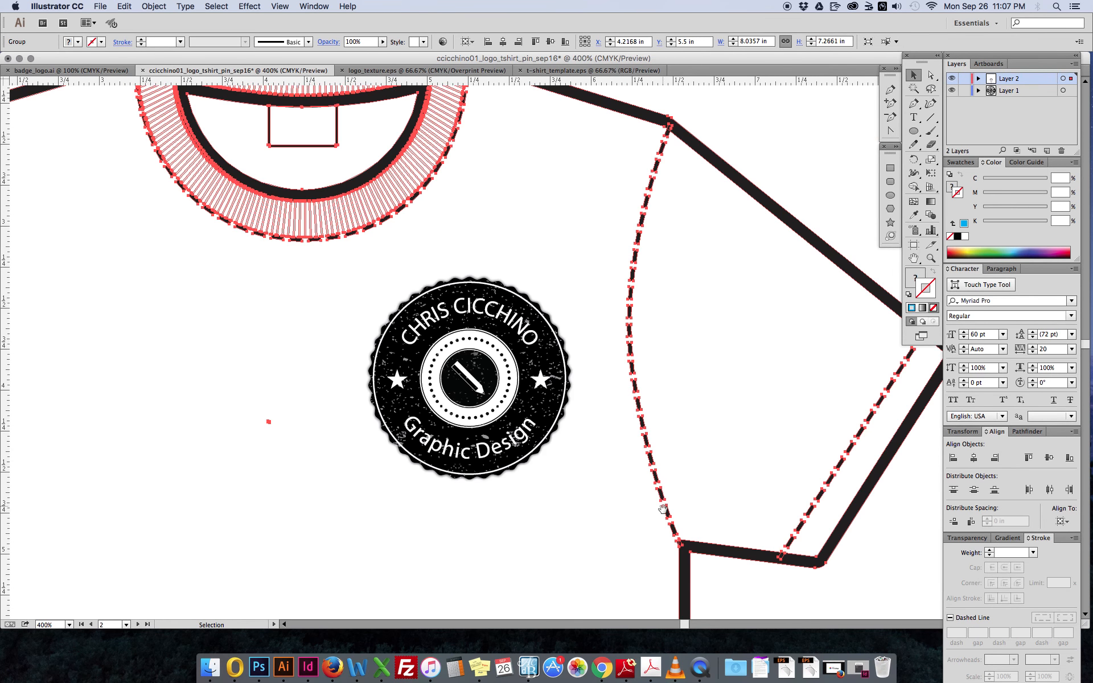
Convert the live text in the pin artboard's badge to outlines
scroll(660, 298, down, 10)
key(super+minus)
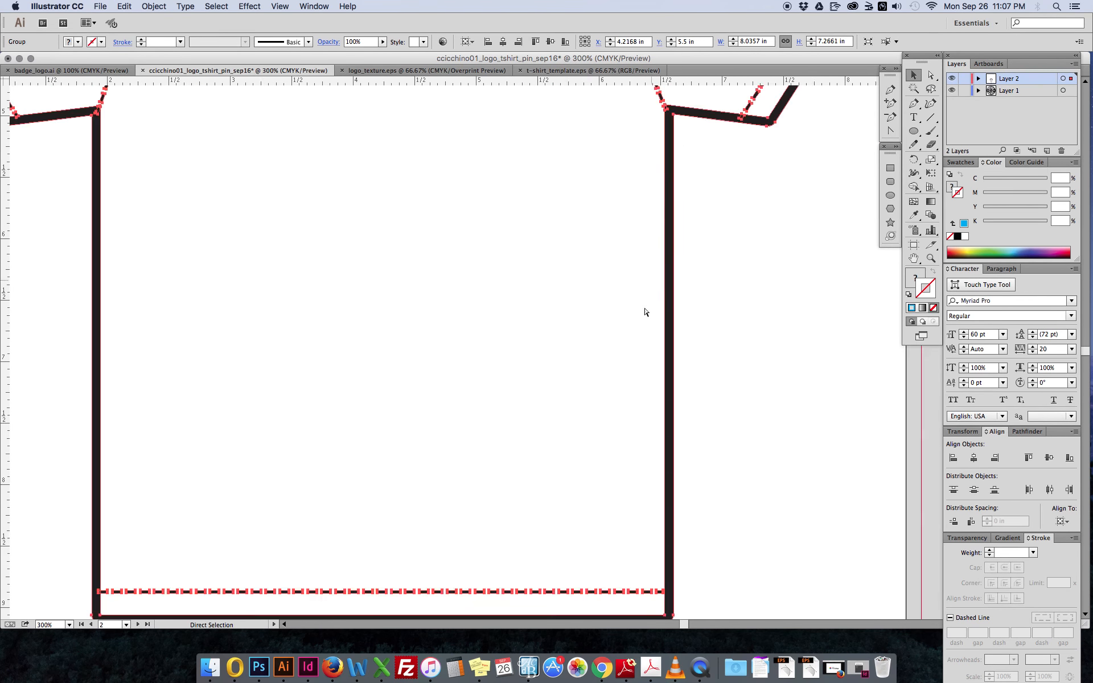
key(super+minus)
scroll(584, 399, down, 8)
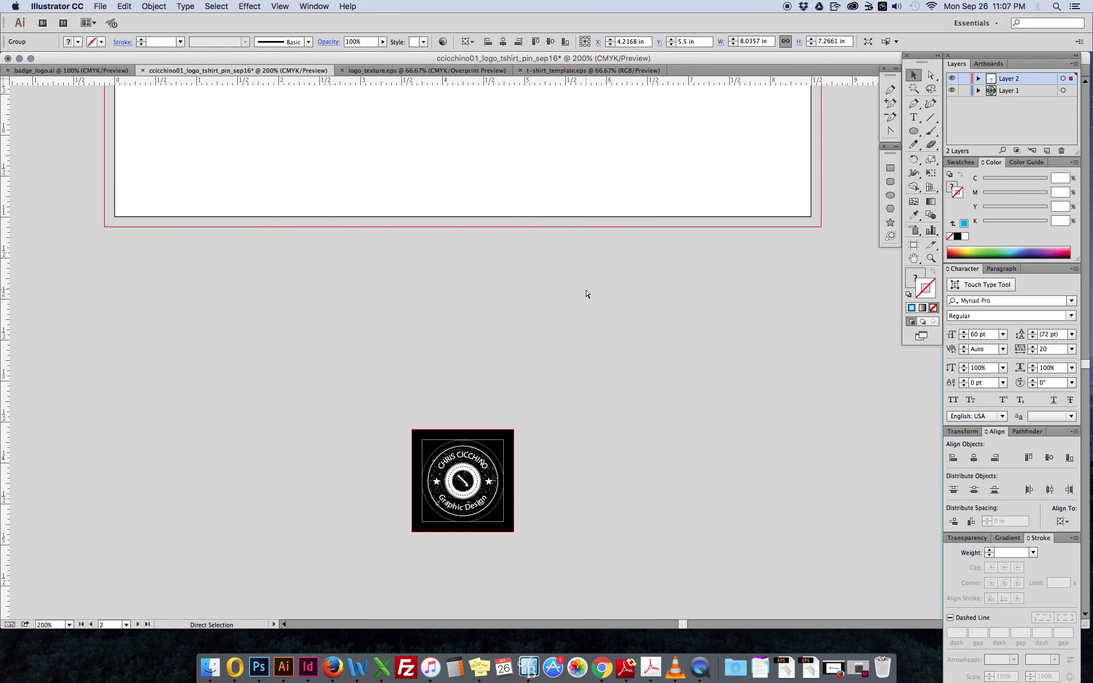
key(super+equal)
key(super+0)
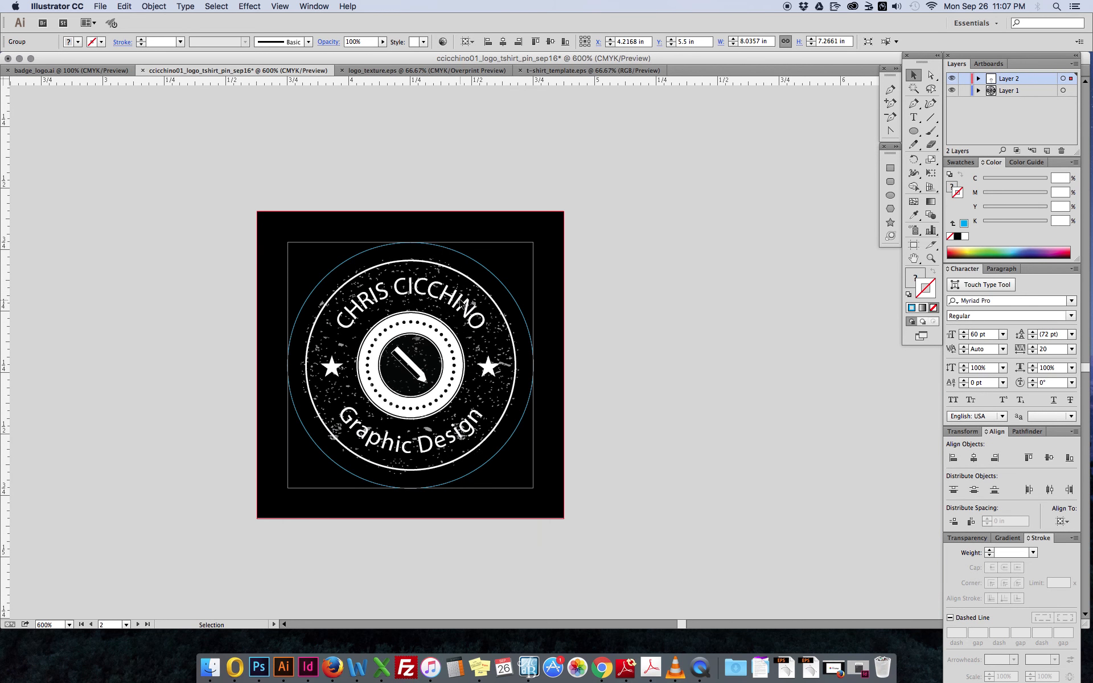
key(v)
key(a)
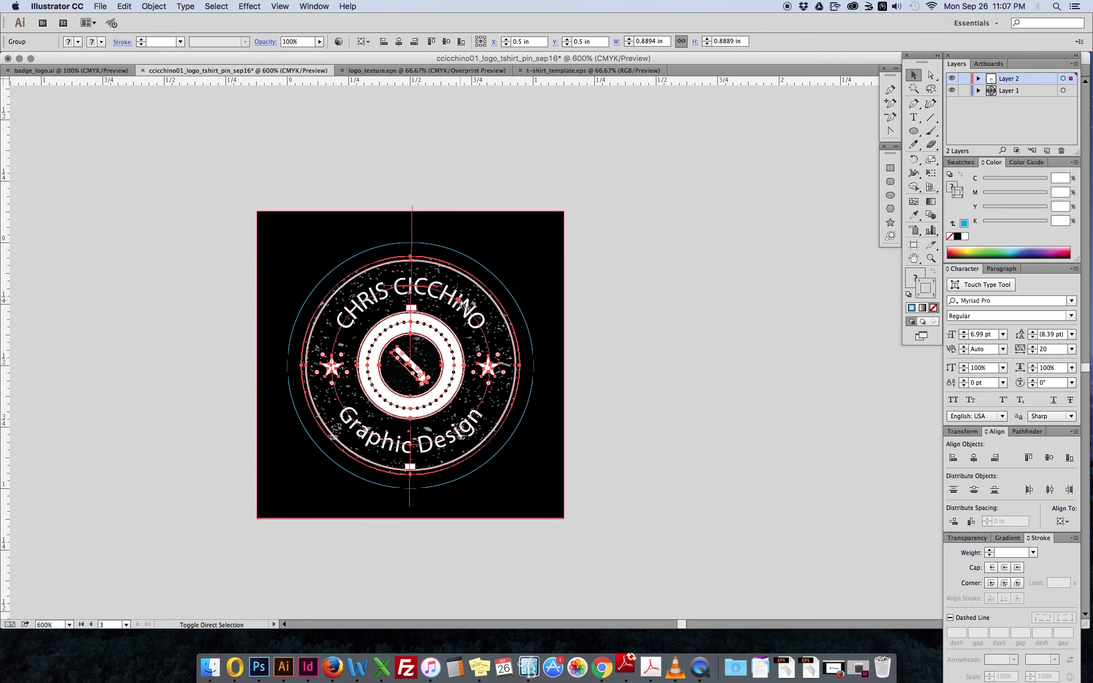
key(super+shift+o)
click(623, 258)
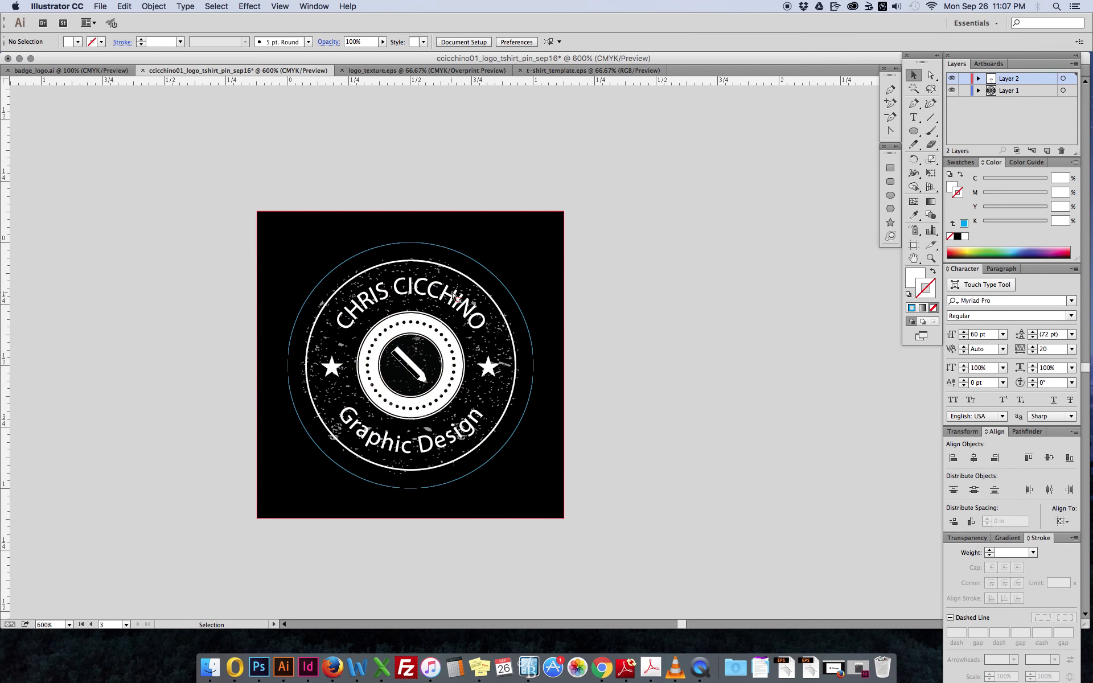
Select the curved text on the large badge artboard to check whether it is still editable type
key(super+minus)
key(super+minus)
key(super+minus)
key(super+minus)
key(super+minus)
drag(546, 132, 530, 361)
drag(524, 206, 525, 394)
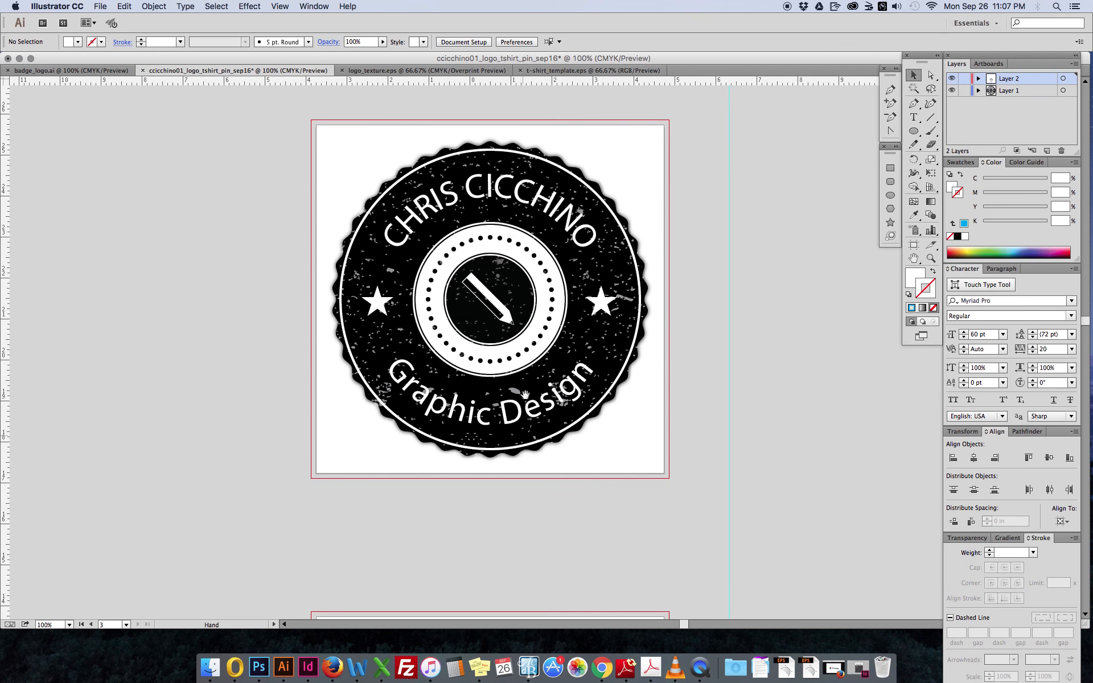
click(499, 188)
click(497, 192)
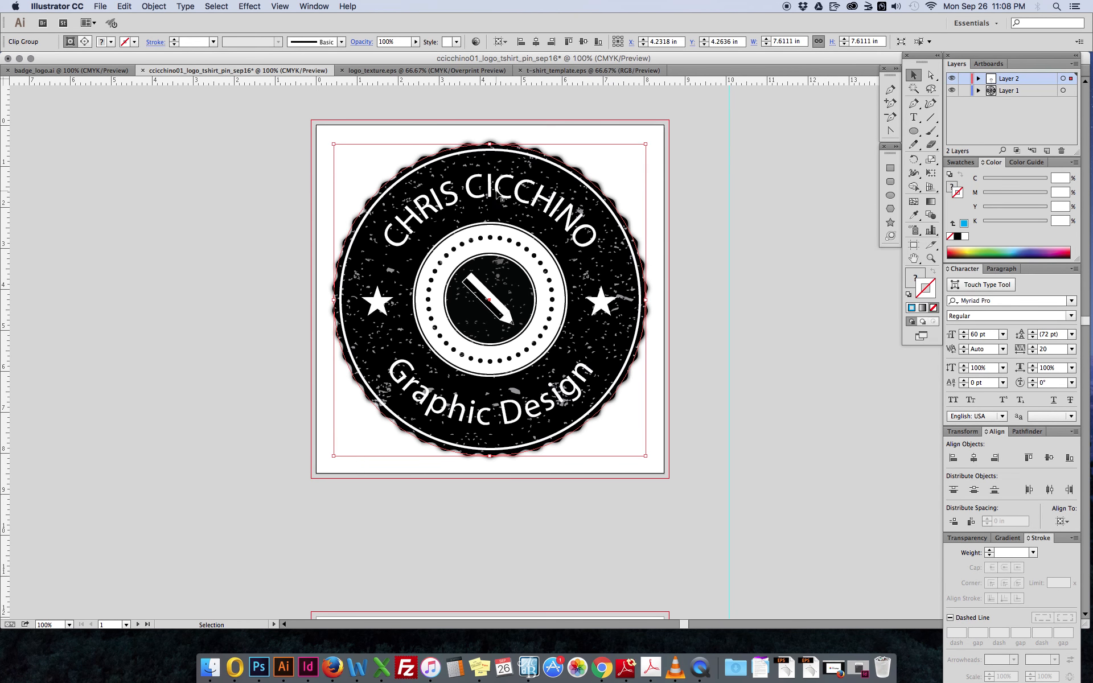
click(504, 195)
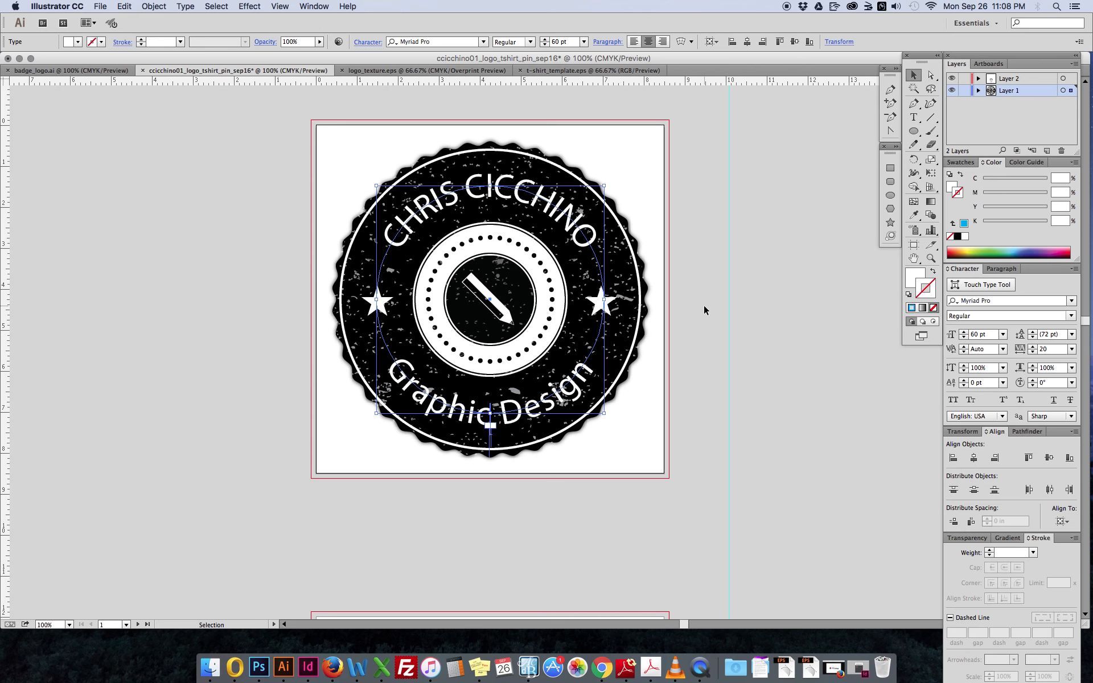
key(super+minus)
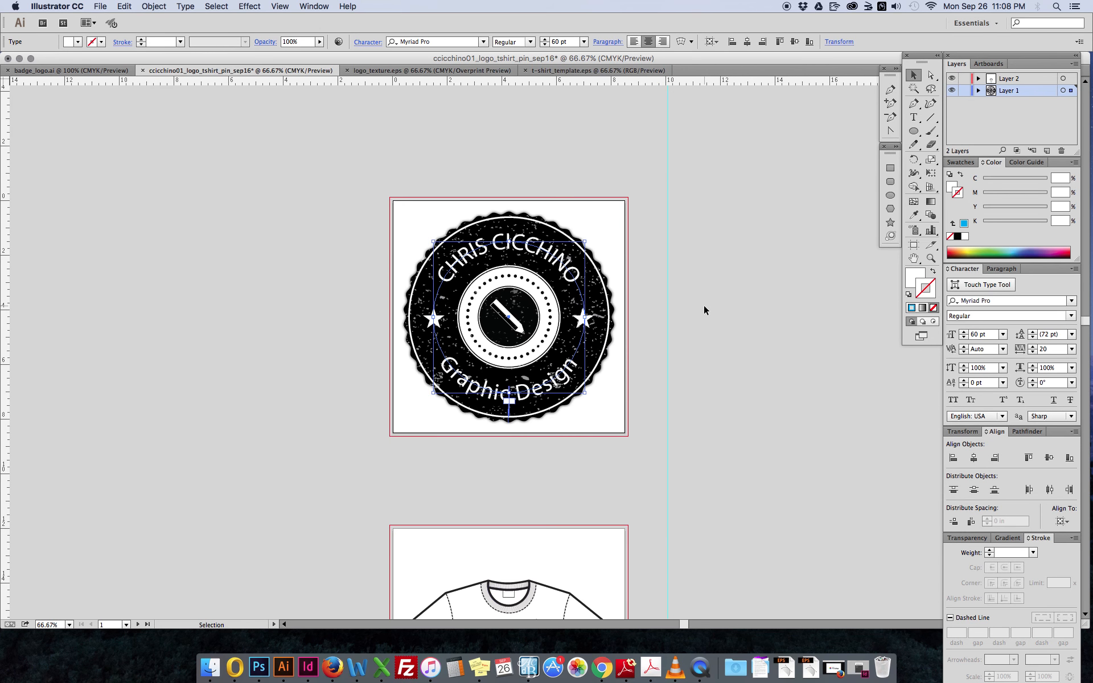